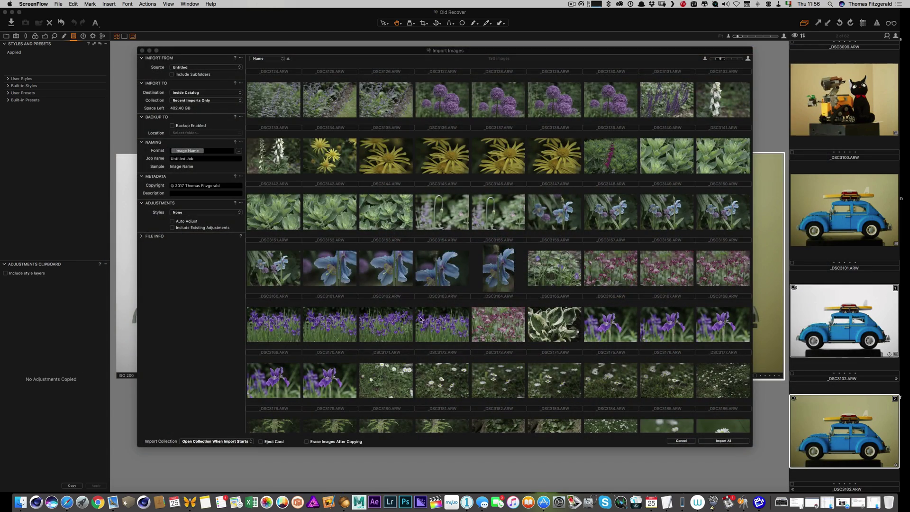
Step: Select the purple iris photo _DSC3172 among the images available for import
{"action": "scroll", "coordinate": [421, 319], "scroll_direction": "down", "scroll_amount": 1}
{"action": "left_click", "coordinate": [445, 312]}
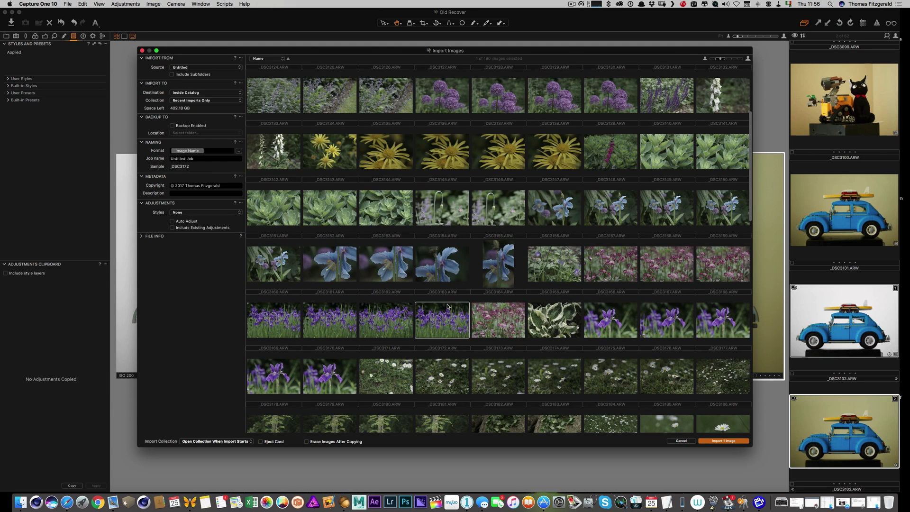
{"action": "scroll", "coordinate": [377, 102], "scroll_direction": "up", "scroll_amount": 3}
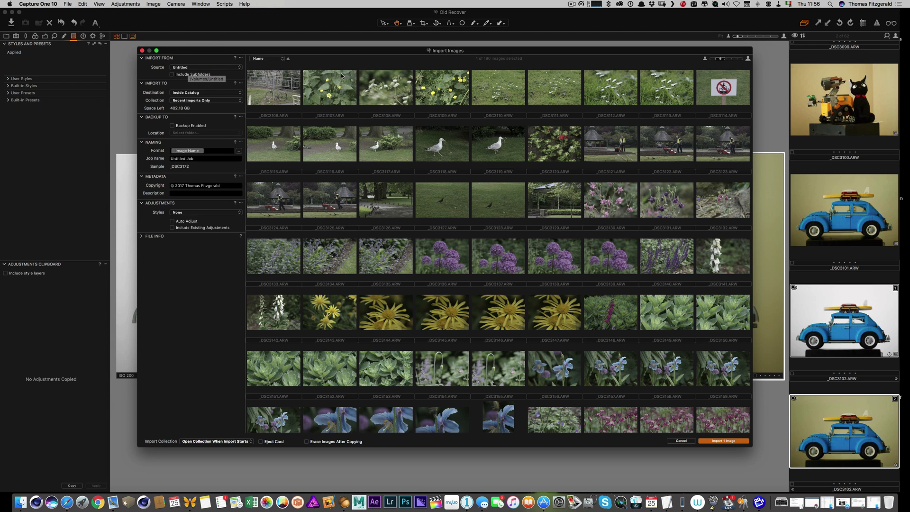
Step: Choose a custom folder as the import destination and browse to the WhiteBase drive
{"action": "left_click", "coordinate": [203, 93]}
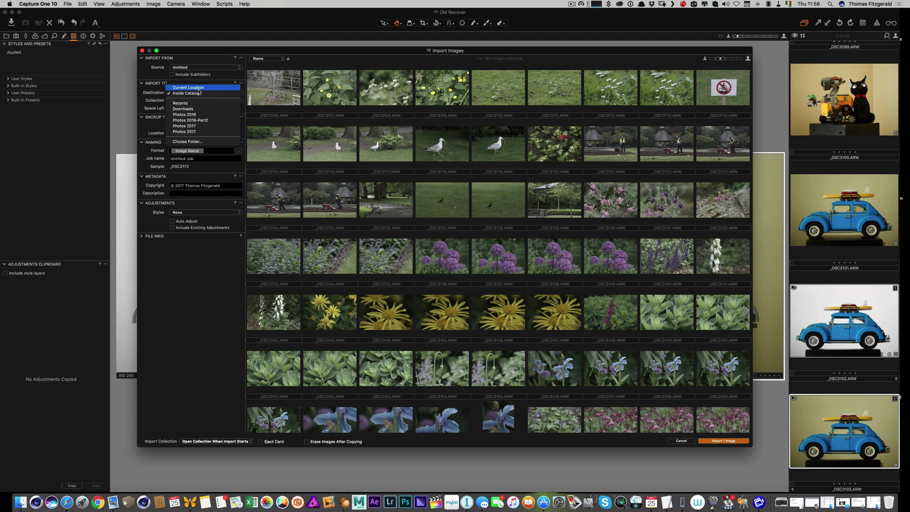
{"action": "left_click", "coordinate": [199, 143]}
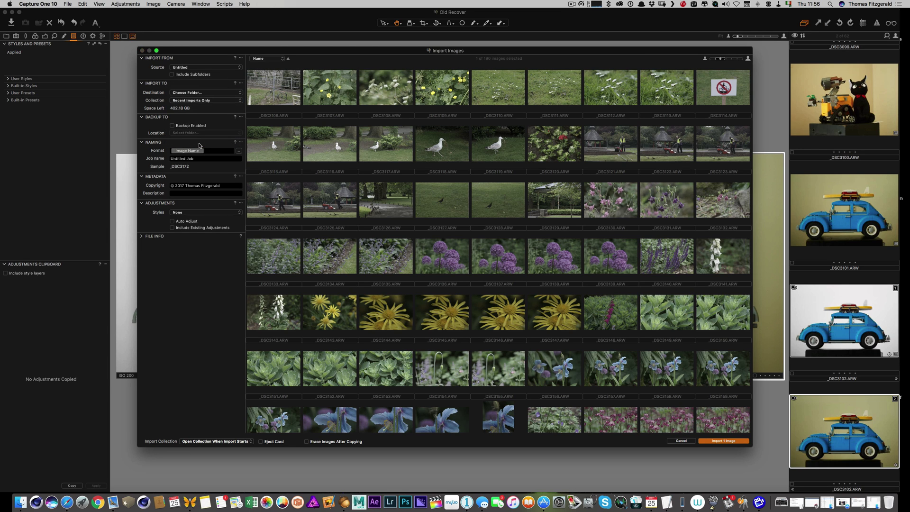
{"action": "scroll", "coordinate": [280, 173], "scroll_direction": "down", "scroll_amount": 3}
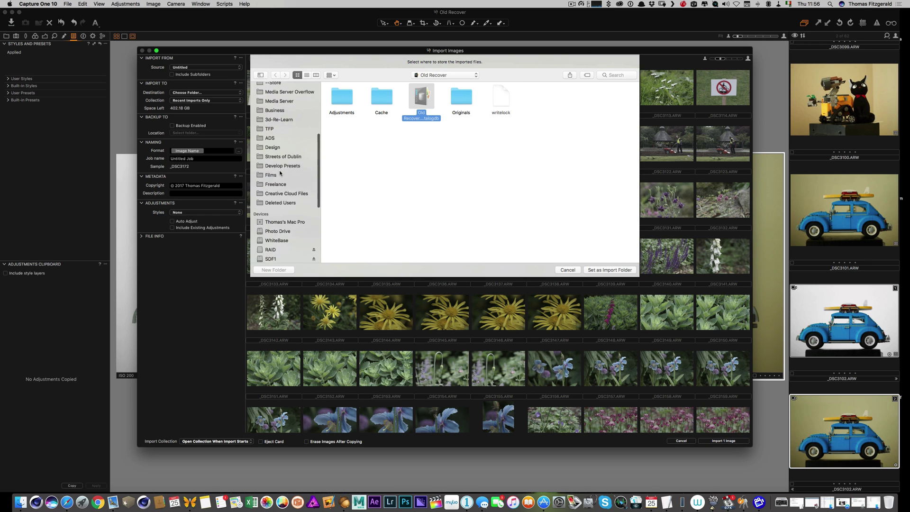
{"action": "scroll", "coordinate": [280, 174], "scroll_direction": "down", "scroll_amount": 3}
{"action": "left_click", "coordinate": [286, 196]}
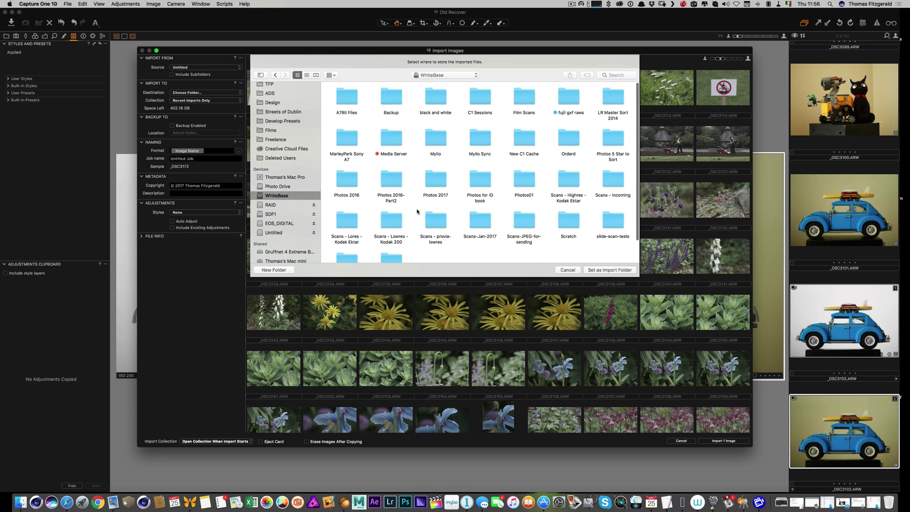
Step: Create a folder named Sony Adapted Lenses on the WhiteBase drive and set it as the import folder
{"action": "scroll", "coordinate": [415, 211], "scroll_direction": "down", "scroll_amount": 2}
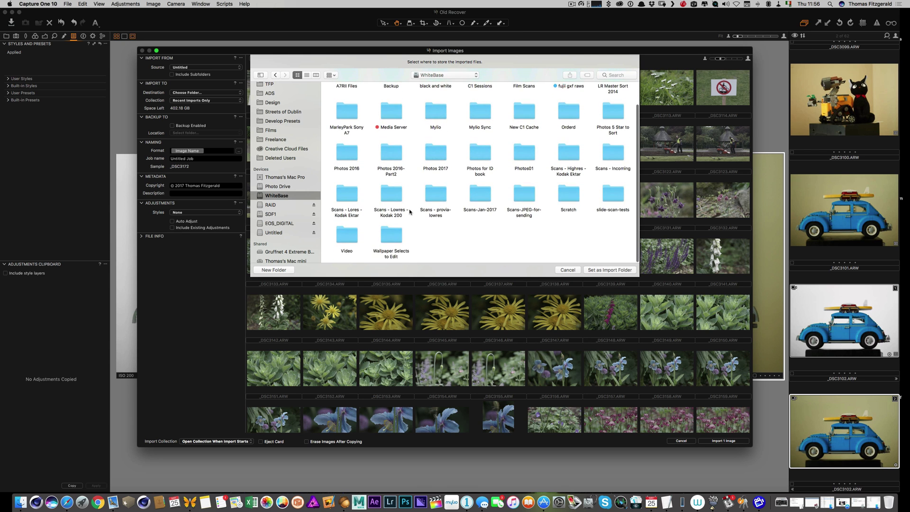
{"action": "scroll", "coordinate": [411, 212], "scroll_direction": "up", "scroll_amount": 1}
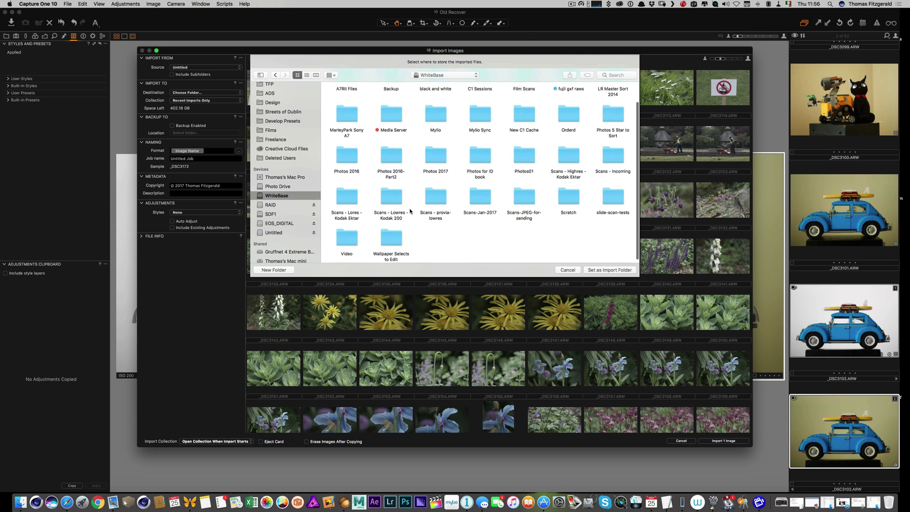
{"action": "scroll", "coordinate": [410, 211], "scroll_direction": "down", "scroll_amount": 1}
{"action": "left_click", "coordinate": [284, 270]}
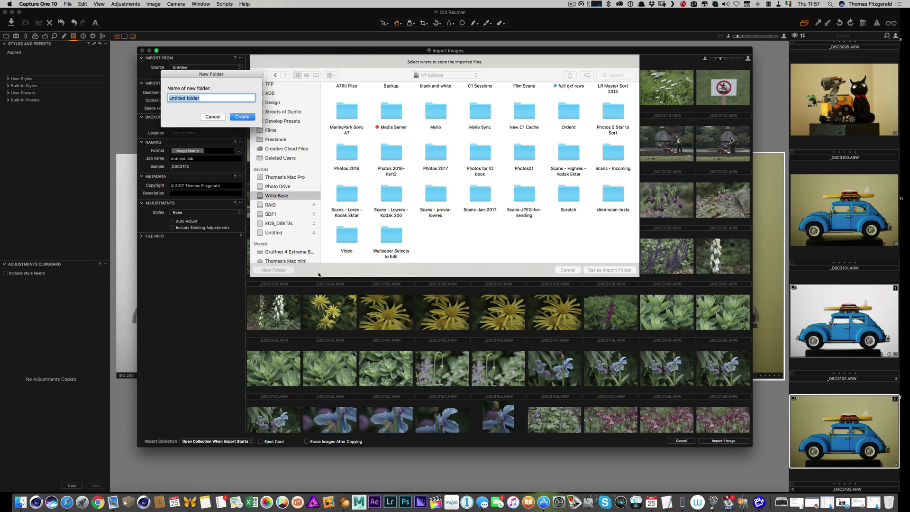
{"action": "type", "text": "Sony Adapted Lenses"}
{"action": "left_click", "coordinate": [241, 117]}
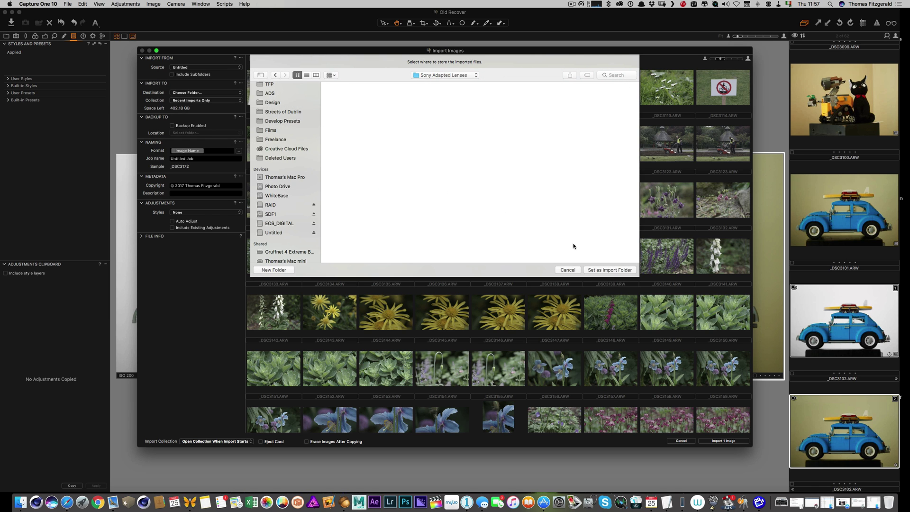
{"action": "left_click", "coordinate": [609, 270]}
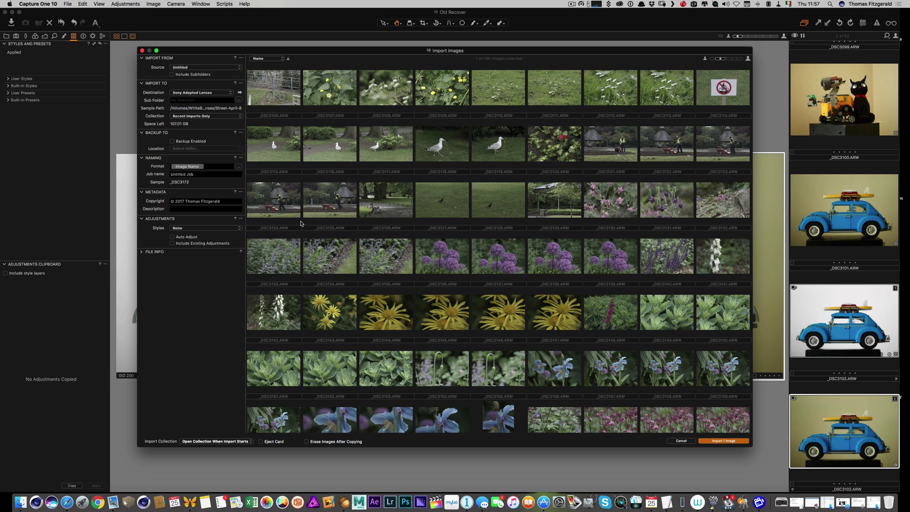
Step: Apply the Sony-Medium sharpening user preset to the import adjustments
{"action": "scroll", "coordinate": [322, 219], "scroll_direction": "down", "scroll_amount": 5}
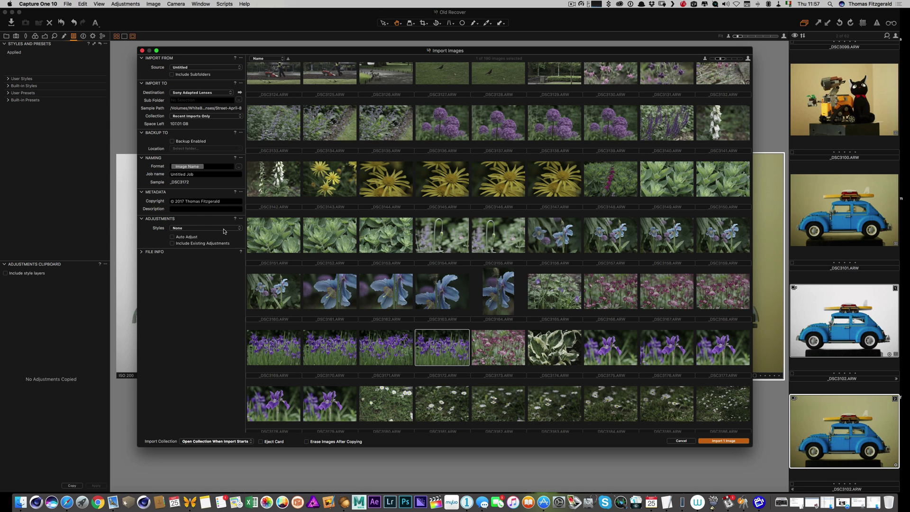
{"action": "left_click", "coordinate": [180, 229]}
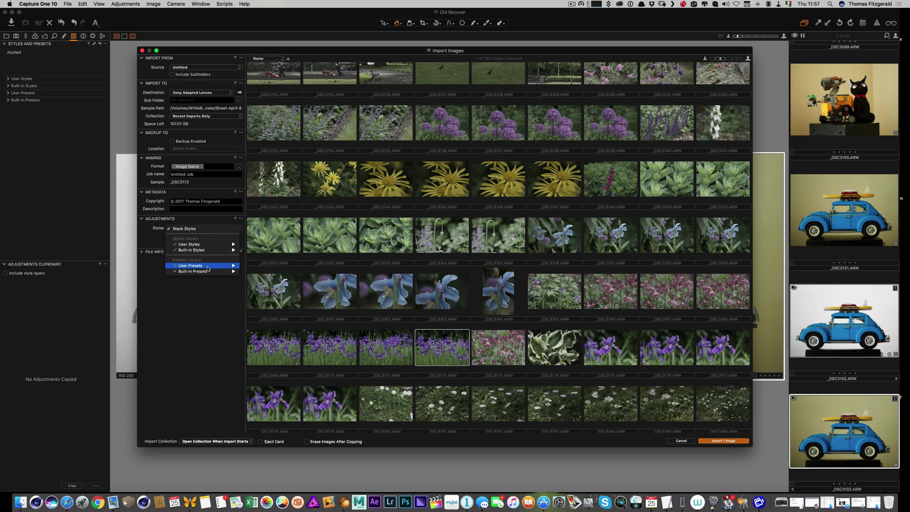
{"action": "mouse_move", "coordinate": [207, 268]}
{"action": "mouse_move", "coordinate": [275, 300]}
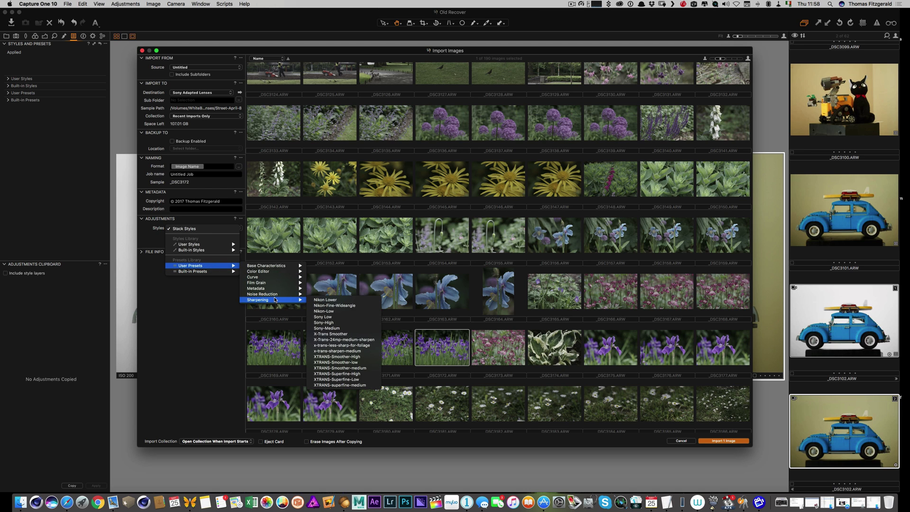
{"action": "left_click", "coordinate": [346, 327]}
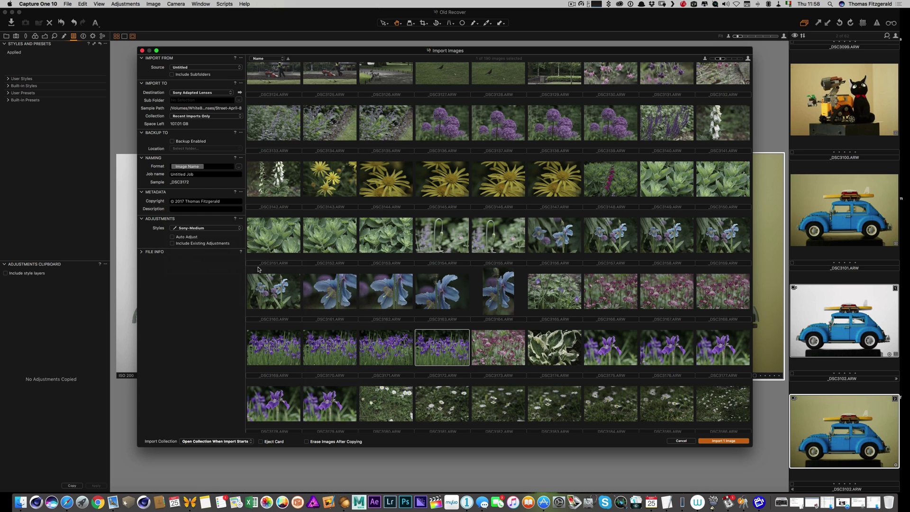
Step: Stack the Smooth-Sony noise reduction user preset onto the import styles
{"action": "left_click", "coordinate": [212, 229]}
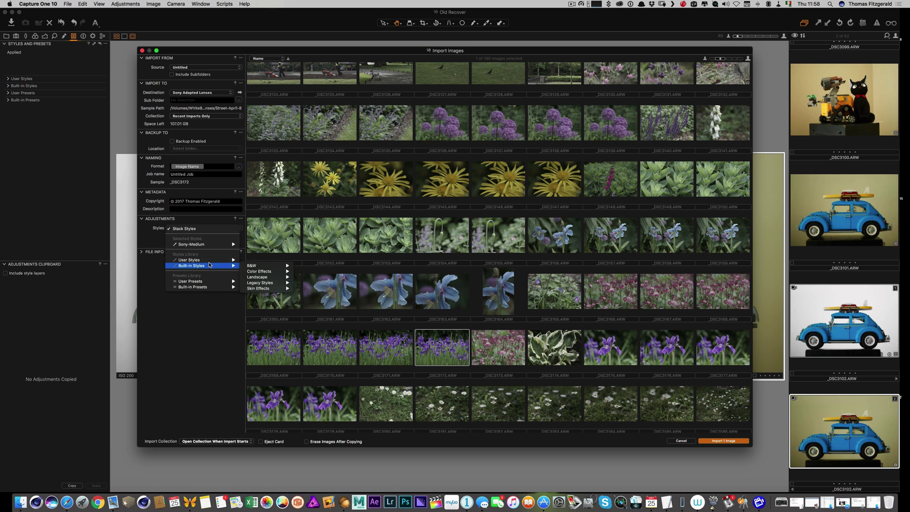
{"action": "mouse_move", "coordinate": [217, 283]}
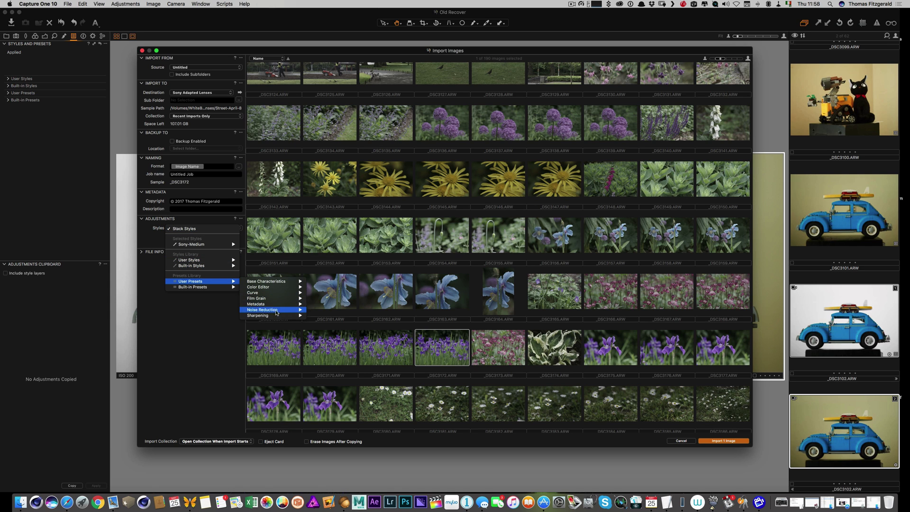
{"action": "mouse_move", "coordinate": [277, 310]}
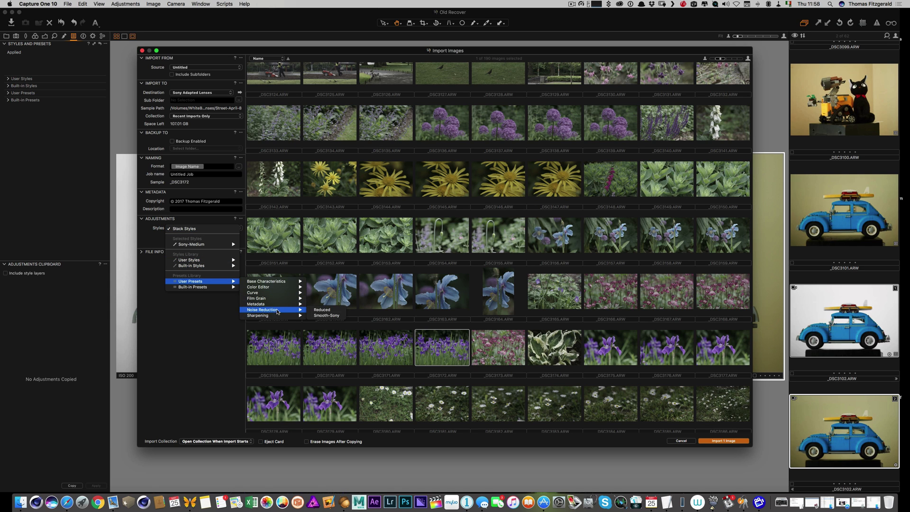
{"action": "left_click", "coordinate": [334, 316]}
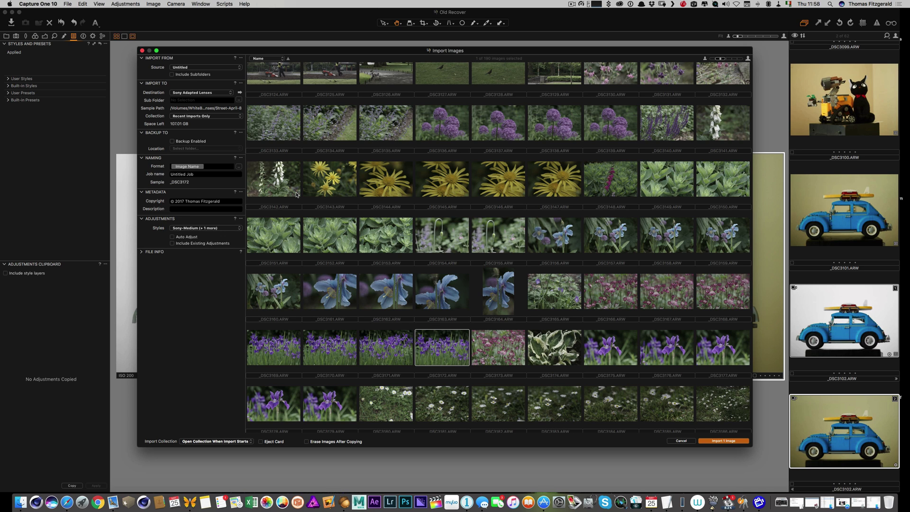
Step: Look through the source images down to the last file and start the import
{"action": "scroll", "coordinate": [342, 210], "scroll_direction": "down", "scroll_amount": 3}
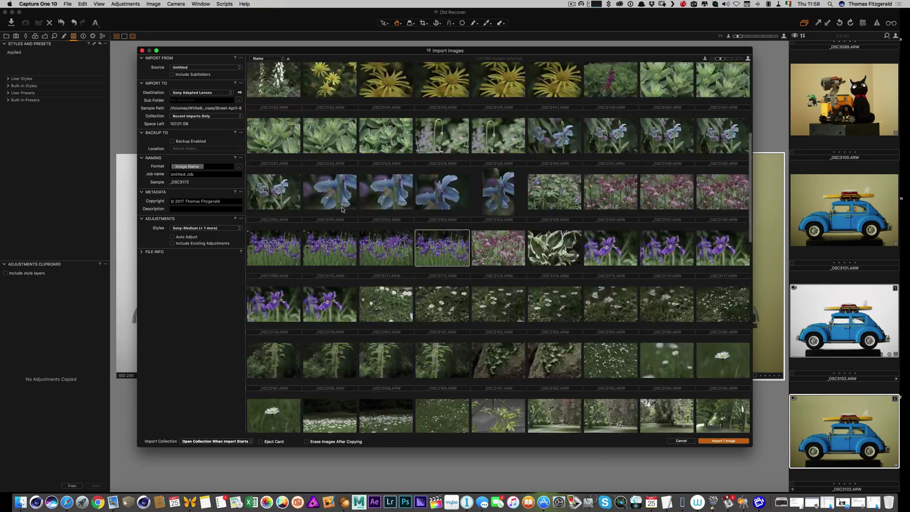
{"action": "scroll", "coordinate": [342, 209], "scroll_direction": "down", "scroll_amount": 15}
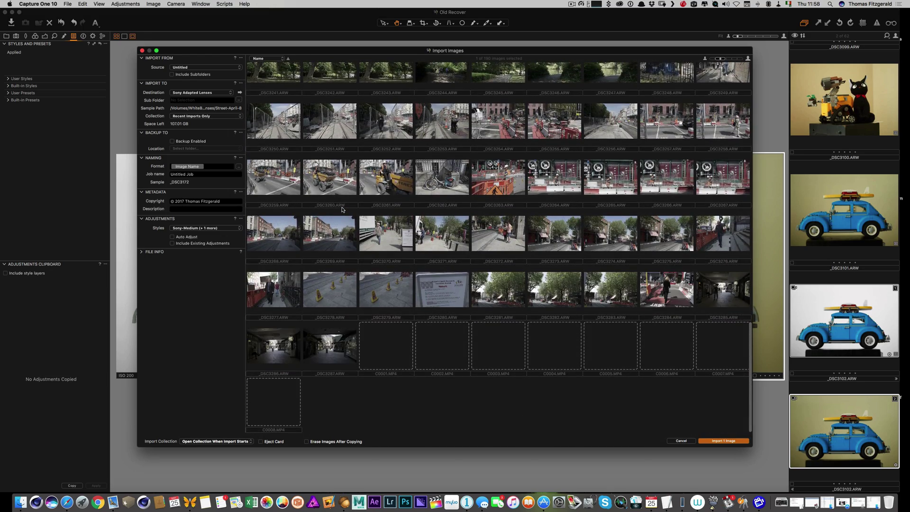
{"action": "scroll", "coordinate": [342, 210], "scroll_direction": "up", "scroll_amount": 15}
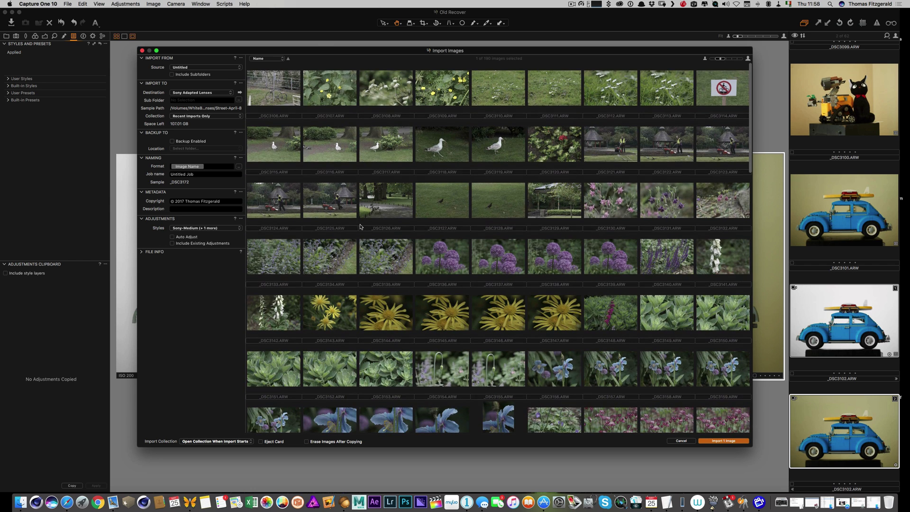
{"action": "left_click", "coordinate": [723, 440]}
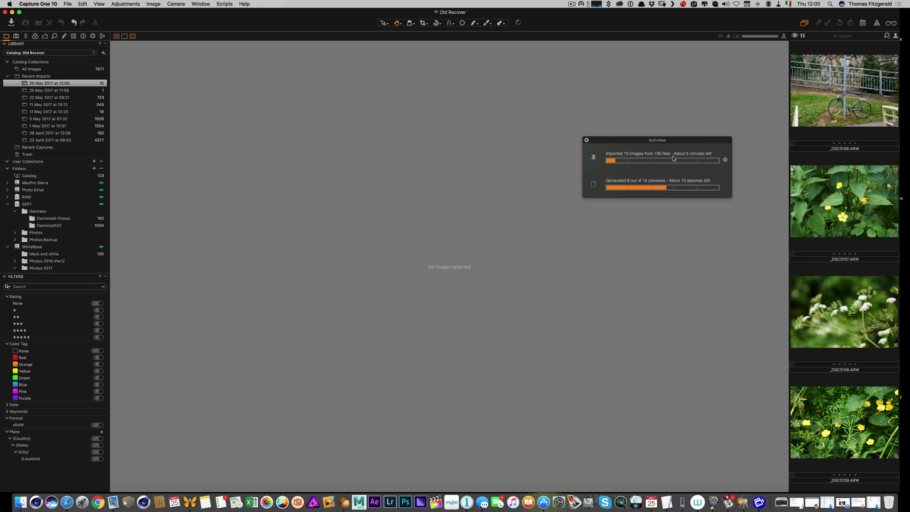
Step: Move the Activities window closer to the viewer's centre, then close and reopen it to check the import progress
{"action": "left_click_drag", "start_coordinate": [625, 142], "coordinate": [594, 134]}
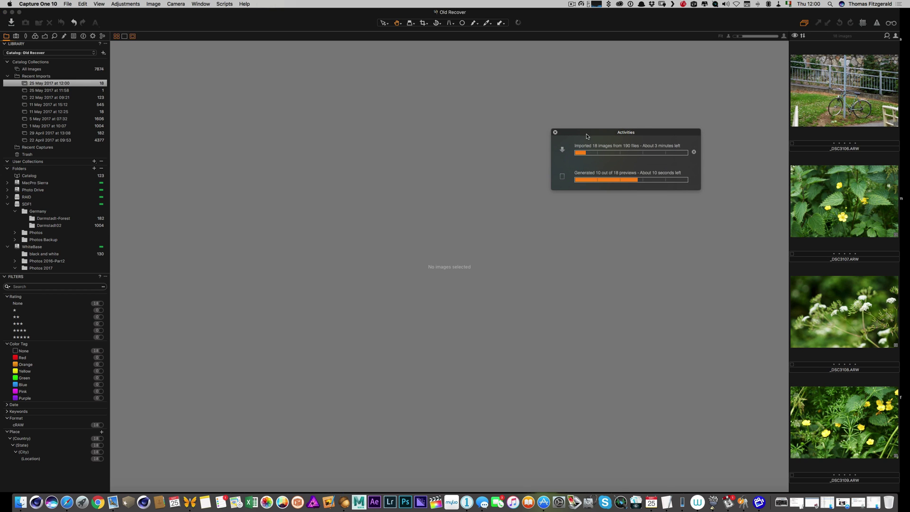
{"action": "left_click_drag", "start_coordinate": [582, 148], "coordinate": [550, 121]}
{"action": "left_click", "coordinate": [524, 105]}
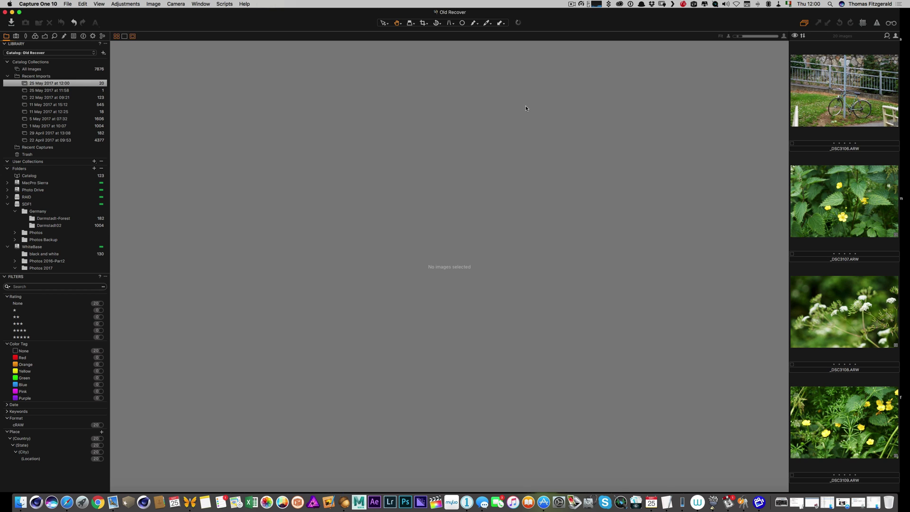
{"action": "left_click", "coordinate": [518, 23]}
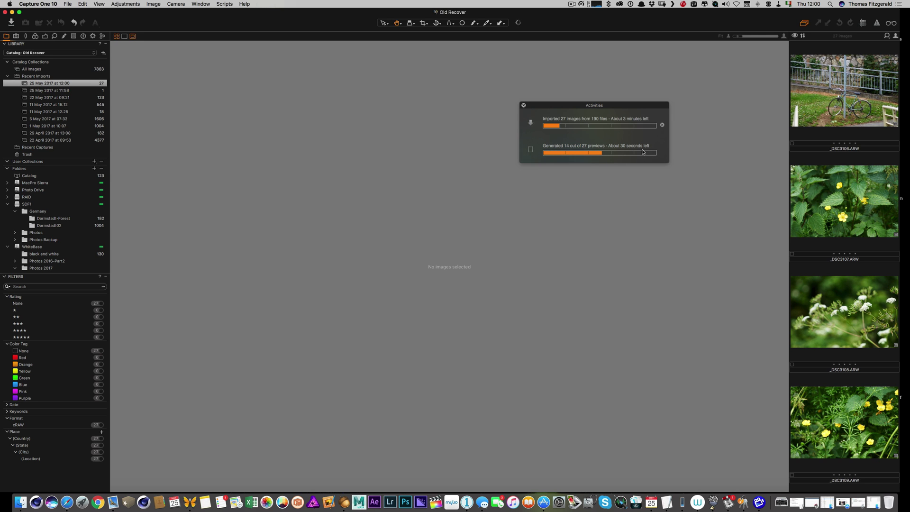
Step: Open the white flower photo _DSC3108.ARW, inspect its detail at 100%, and return to the full image view
{"action": "left_click", "coordinate": [842, 322]}
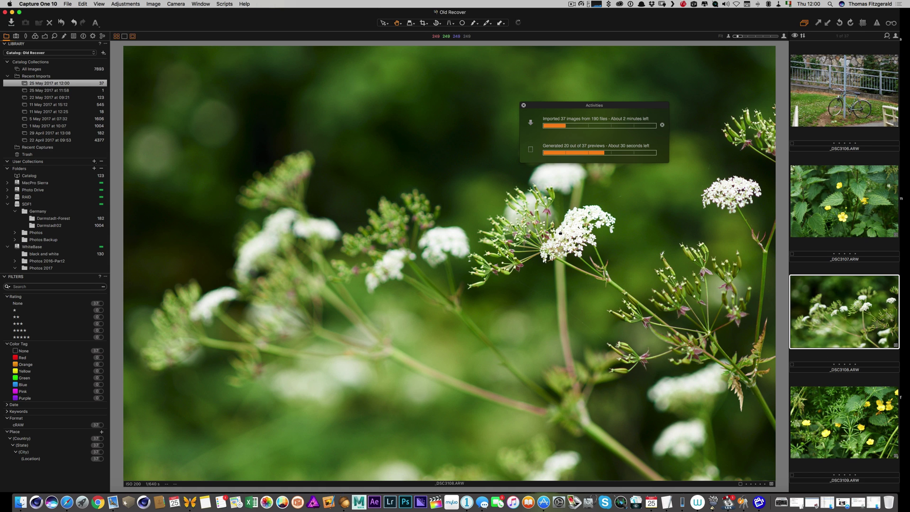
{"action": "left_click", "coordinate": [560, 233]}
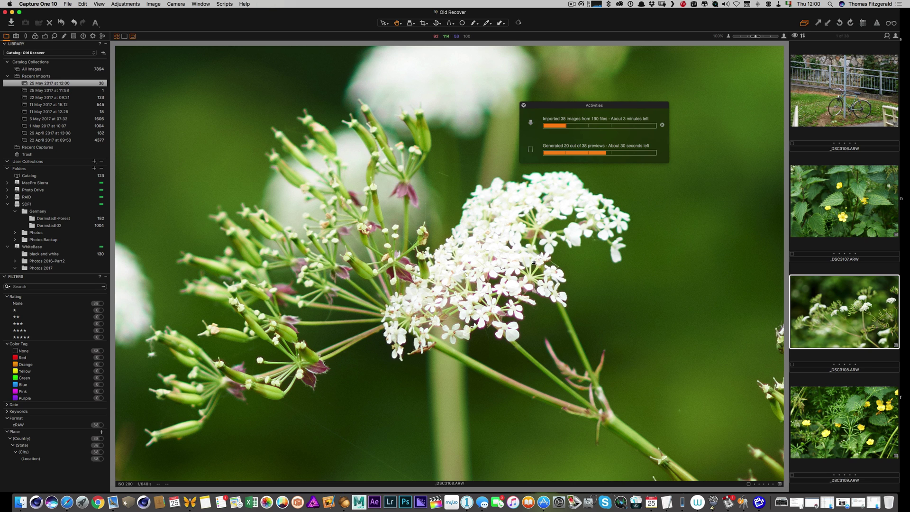
{"action": "left_click_drag", "start_coordinate": [533, 262], "coordinate": [501, 267]}
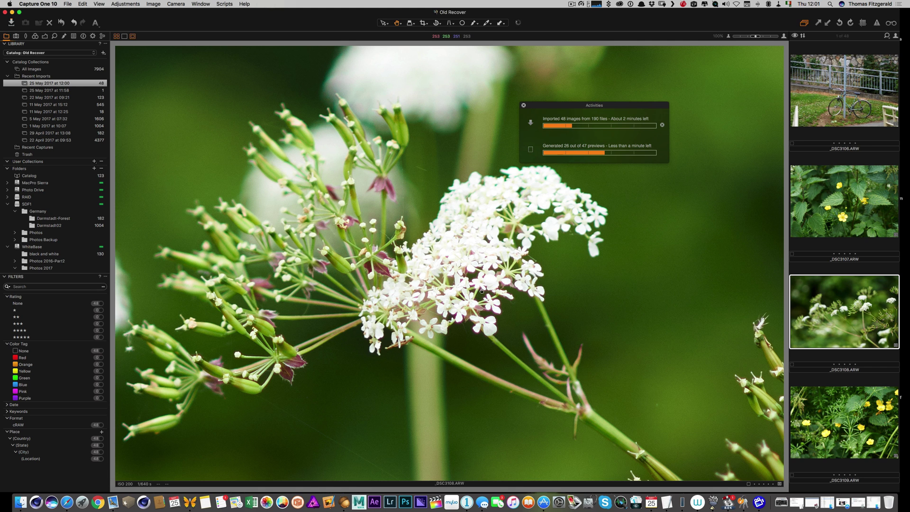
{"action": "left_click_drag", "start_coordinate": [481, 295], "coordinate": [412, 252]}
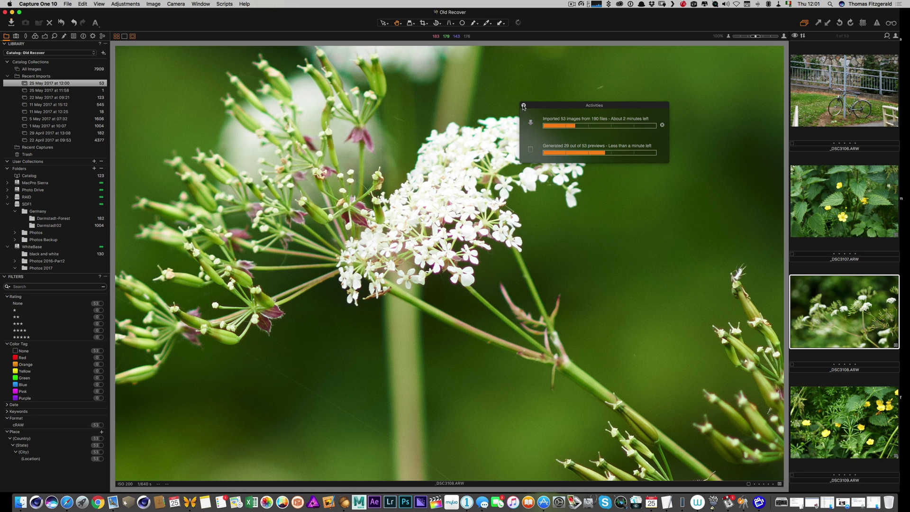
{"action": "left_click", "coordinate": [488, 239]}
{"action": "left_click", "coordinate": [462, 239]}
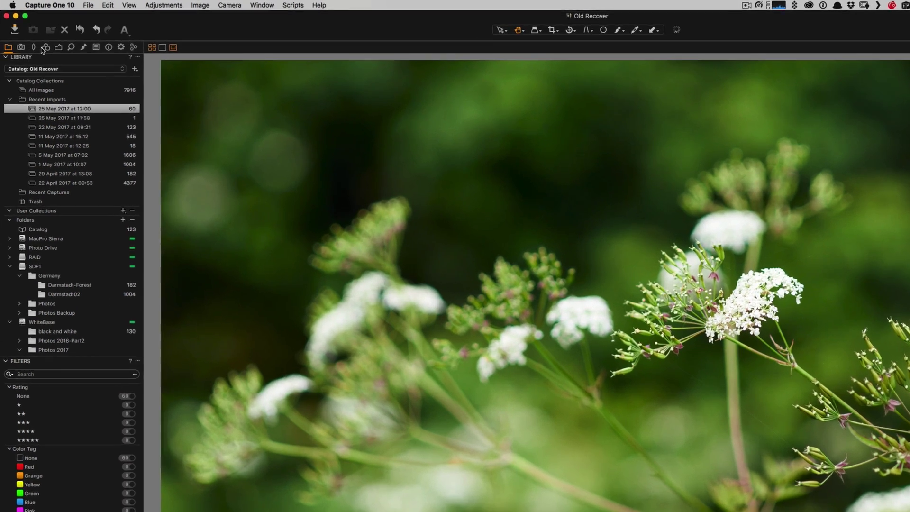
Step: Save the photo's Base Characteristics, with the Film High Contrast curve, as defaults for the Sony A6000
{"action": "left_click", "coordinate": [33, 37]}
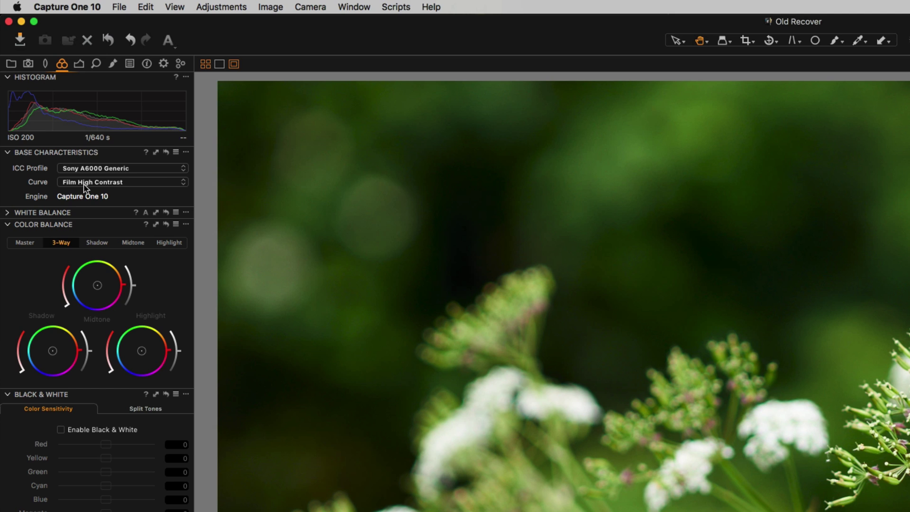
{"action": "left_click", "coordinate": [185, 153]}
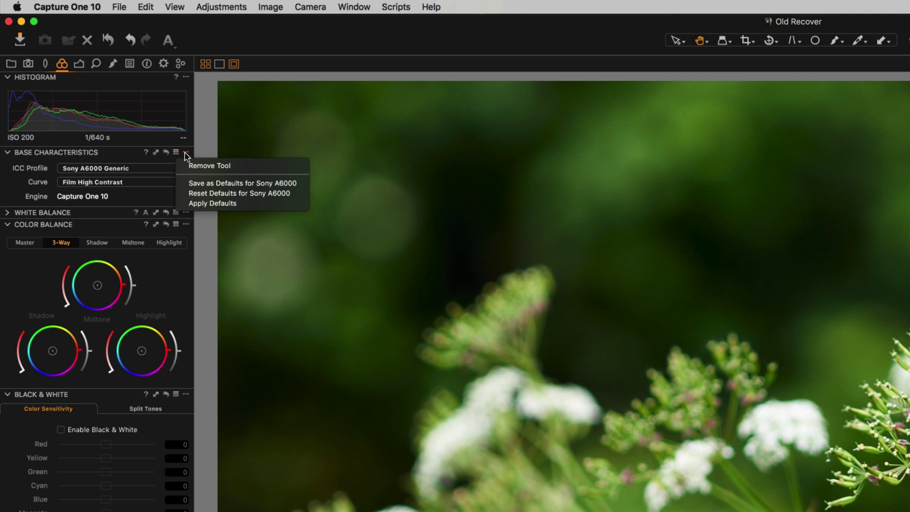
{"action": "left_click", "coordinate": [213, 182]}
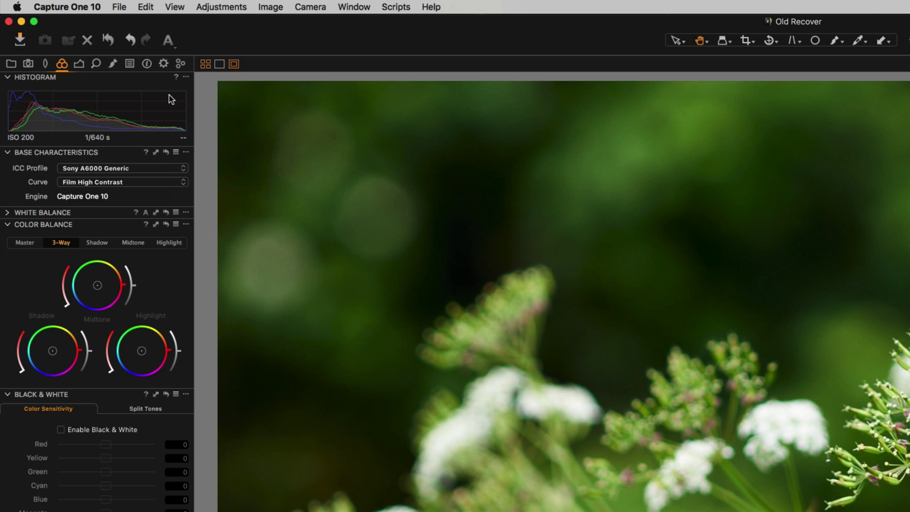
Step: Display the photo's Sharpening and Noise Reduction settings for review
{"action": "left_click", "coordinate": [79, 64]}
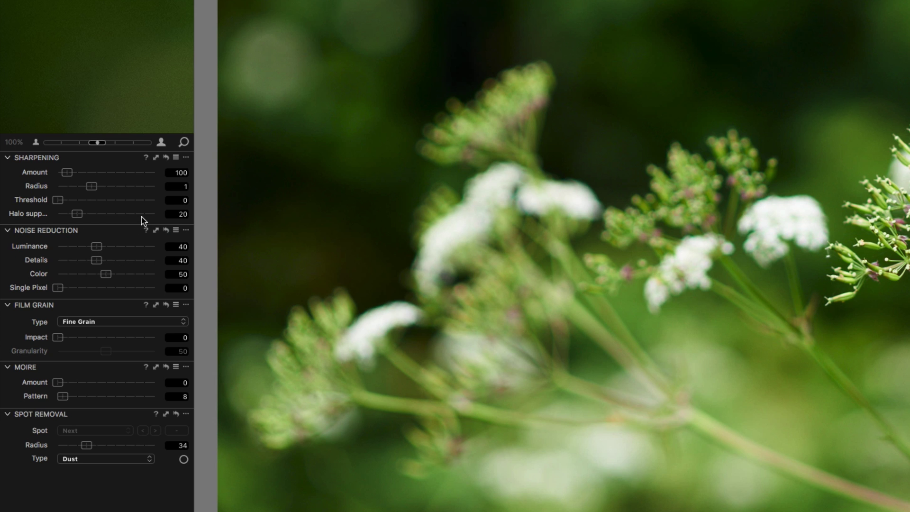
Step: Inspect the central white flower cluster of _DSC3108.ARW at 100% for colour fringing
{"action": "scroll", "coordinate": [142, 217], "scroll_direction": "down", "scroll_amount": 1}
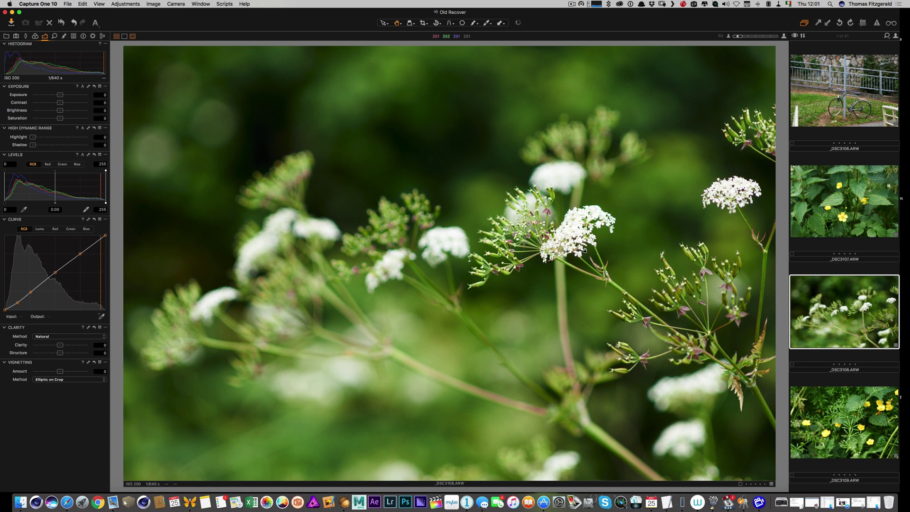
{"action": "left_click", "coordinate": [575, 236]}
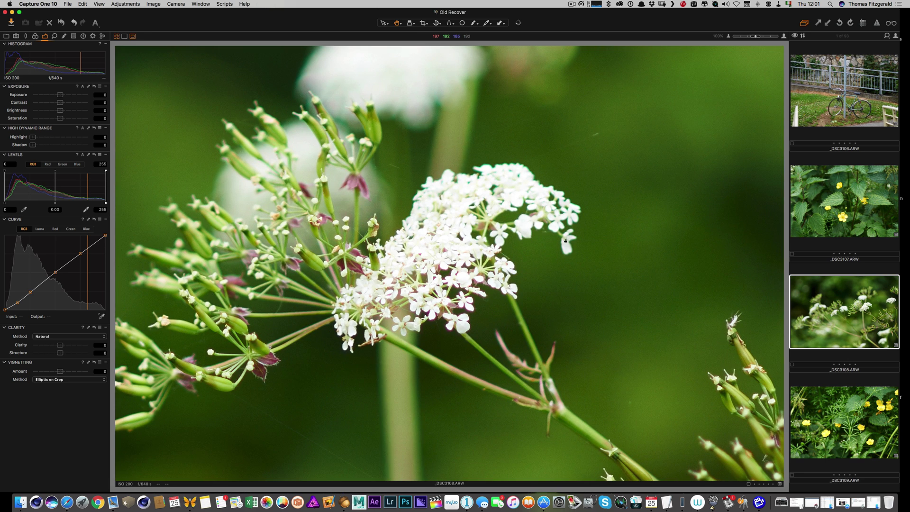
{"action": "left_click_drag", "start_coordinate": [495, 294], "coordinate": [446, 241]}
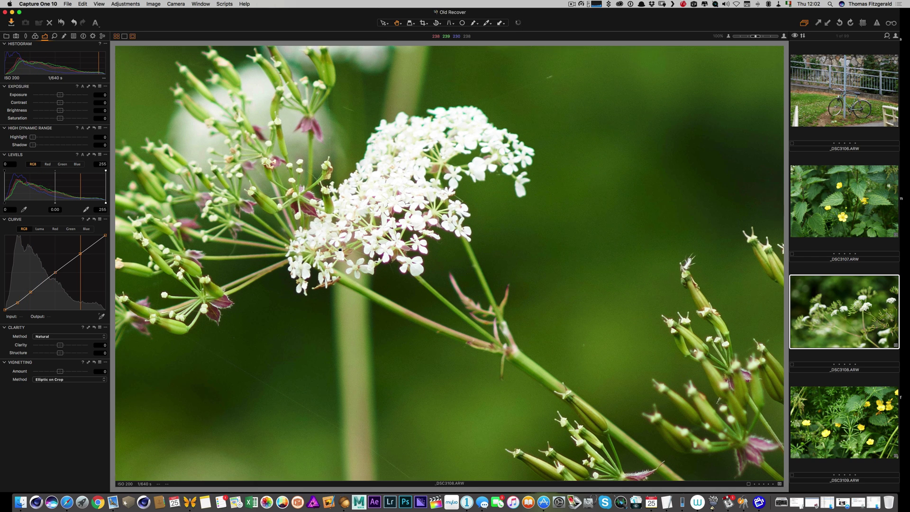
{"action": "left_click_drag", "start_coordinate": [339, 248], "coordinate": [339, 236]}
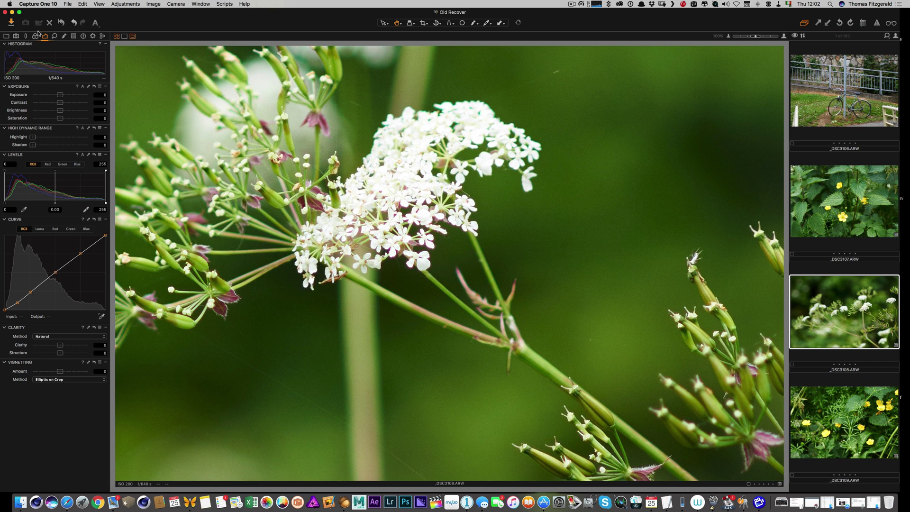
Step: Enable Chromatic Aberration correction and set Purple Fringing Defringe to 100% for the white flower photo
{"action": "left_click", "coordinate": [27, 37]}
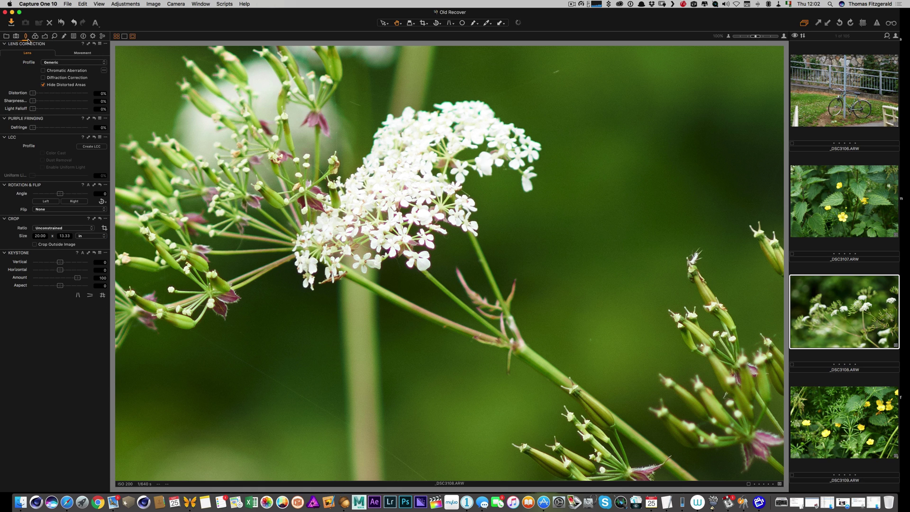
{"action": "left_click", "coordinate": [44, 71]}
{"action": "left_click_drag", "start_coordinate": [33, 127], "coordinate": [95, 131]}
{"action": "left_click_drag", "start_coordinate": [566, 231], "coordinate": [484, 218]}
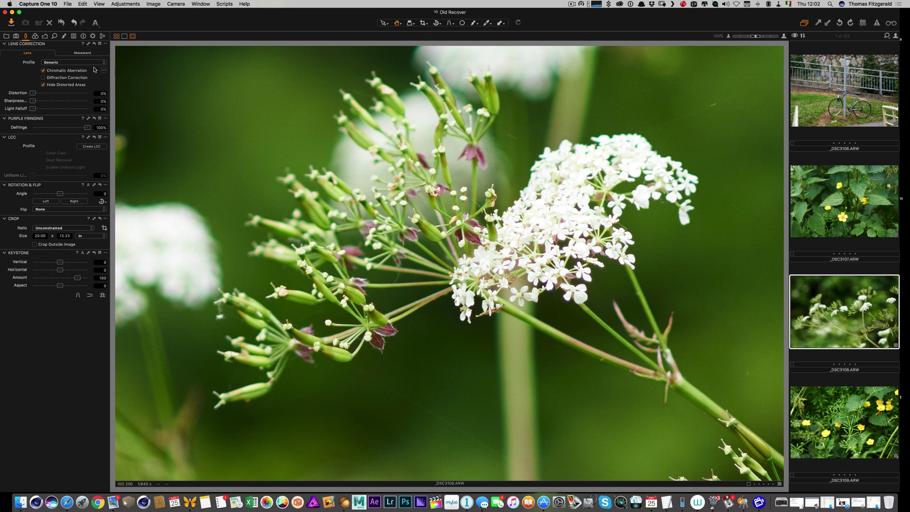
Step: Review the available lens profiles for the flower photo and keep the Generic profile
{"action": "left_click", "coordinate": [79, 63]}
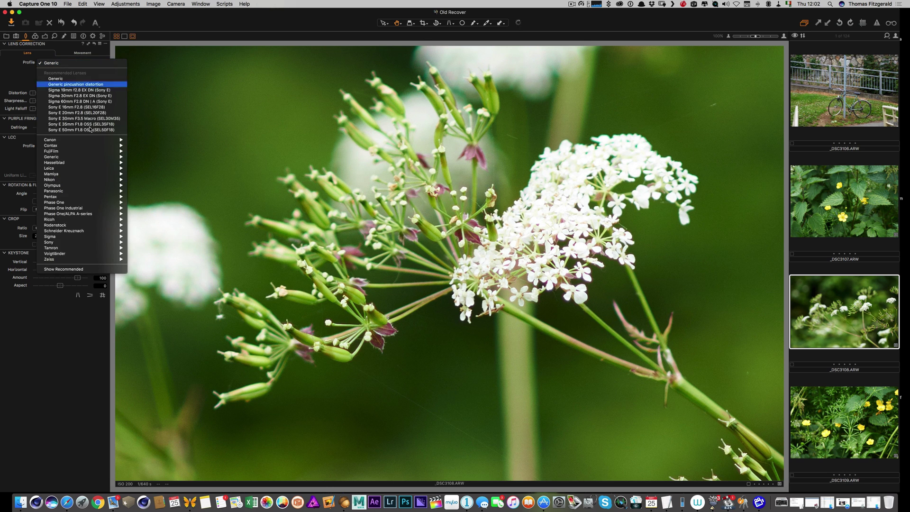
{"action": "mouse_move", "coordinate": [68, 181]}
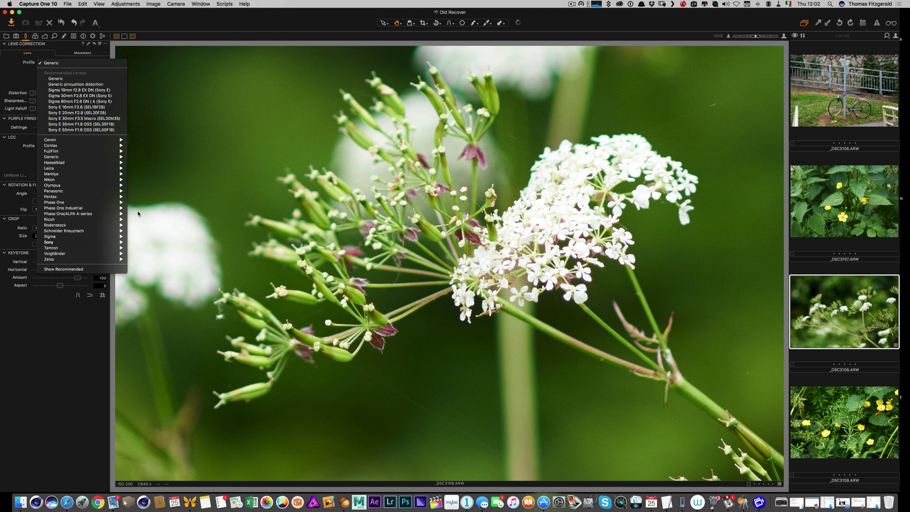
{"action": "left_click", "coordinate": [156, 136]}
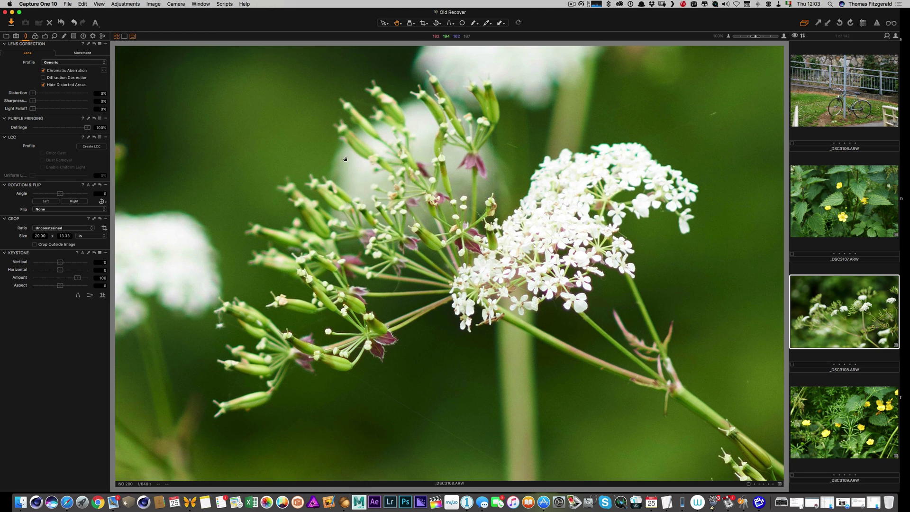
Step: Return the flower photo to the full image view and check the import progress in the Activities window
{"action": "key", "text": "super+0"}
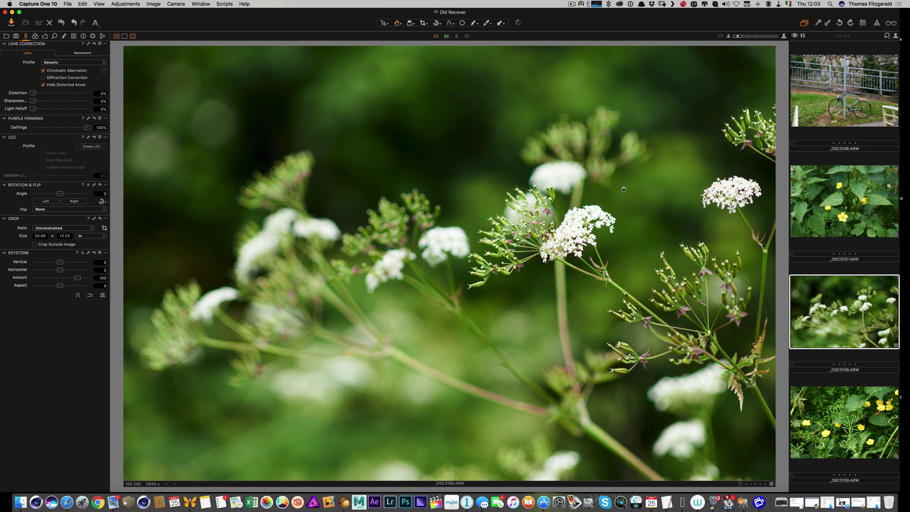
{"action": "left_click", "coordinate": [517, 23]}
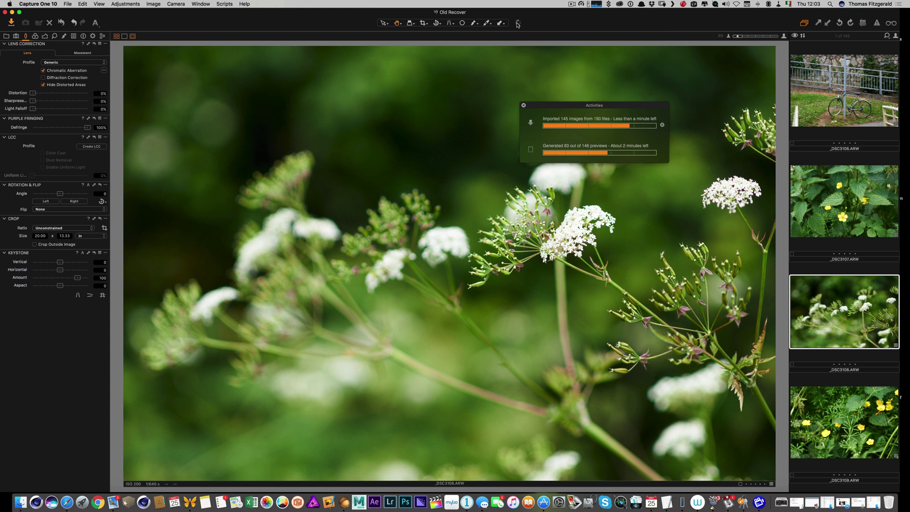
{"action": "left_click", "coordinate": [524, 106]}
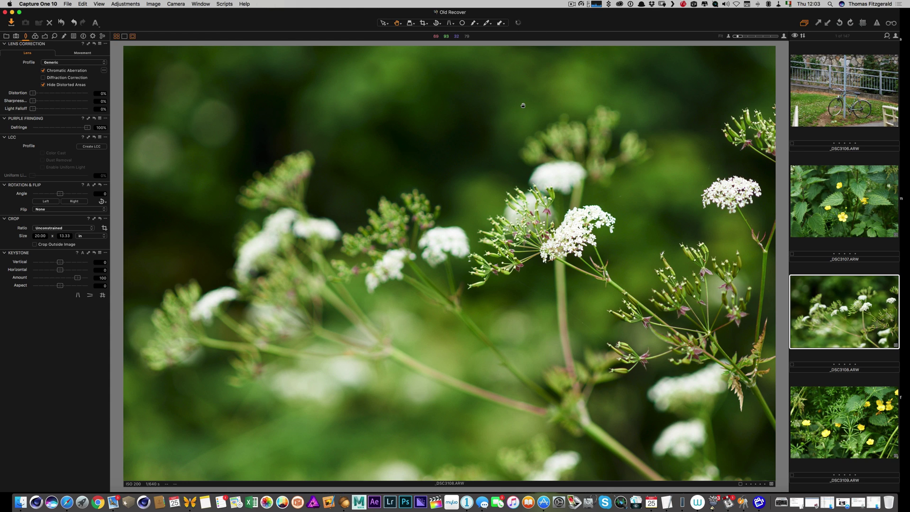
Step: Open the daisy photo _DSC3113.ARW, inspect the flower and the insects on its stem at 100%, and return to the full image view
{"action": "scroll", "coordinate": [837, 225], "scroll_direction": "down", "scroll_amount": 3}
{"action": "scroll", "coordinate": [838, 226], "scroll_direction": "down", "scroll_amount": 10}
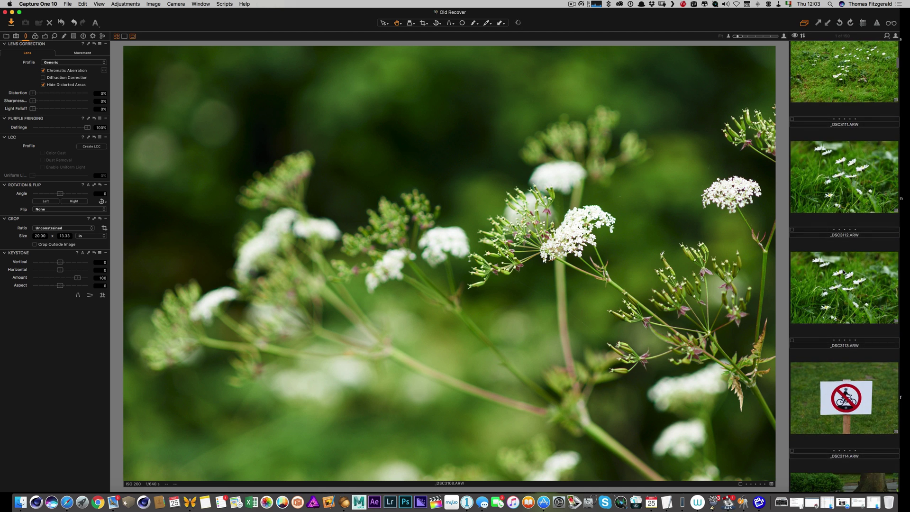
{"action": "left_click", "coordinate": [842, 269]}
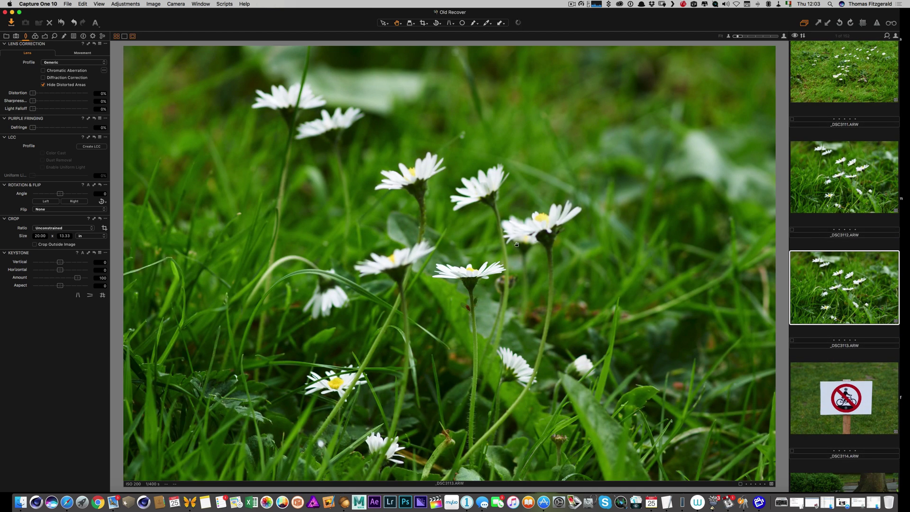
{"action": "double_click", "coordinate": [459, 274]}
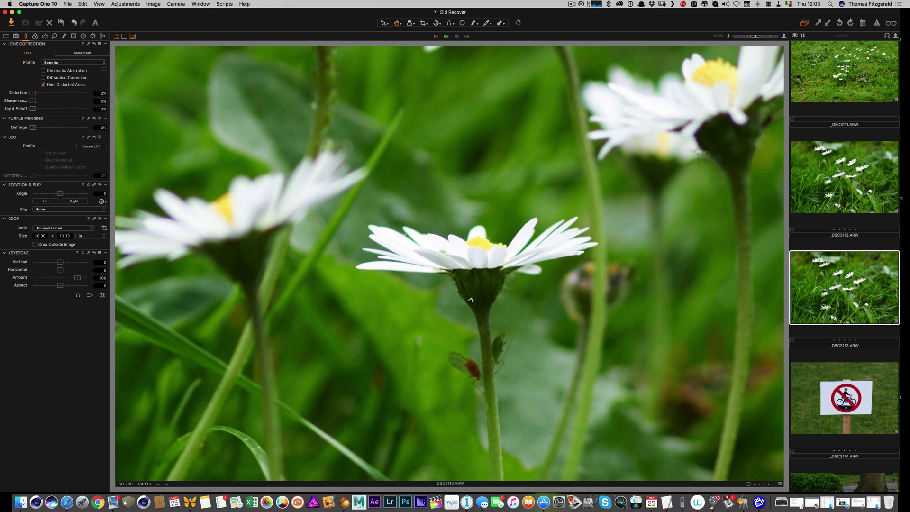
{"action": "left_click_drag", "start_coordinate": [470, 299], "coordinate": [439, 196]}
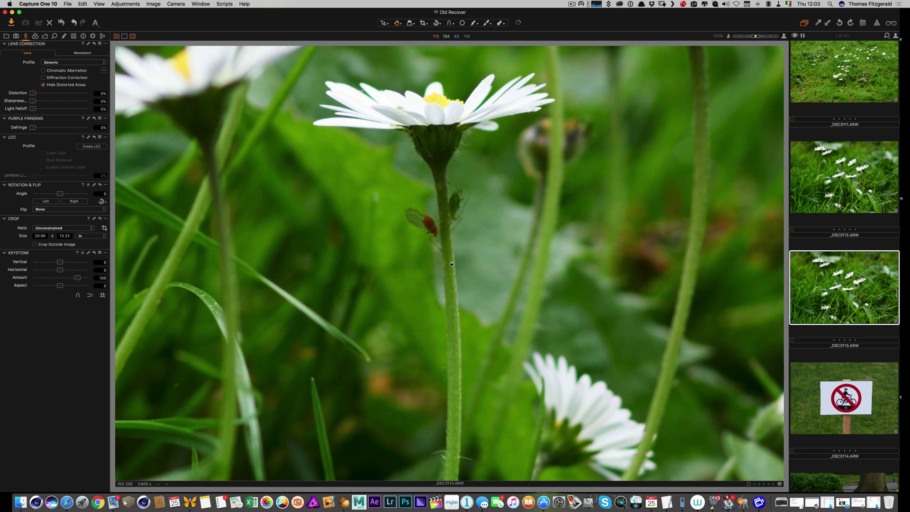
{"action": "left_click_drag", "start_coordinate": [440, 270], "coordinate": [469, 377]}
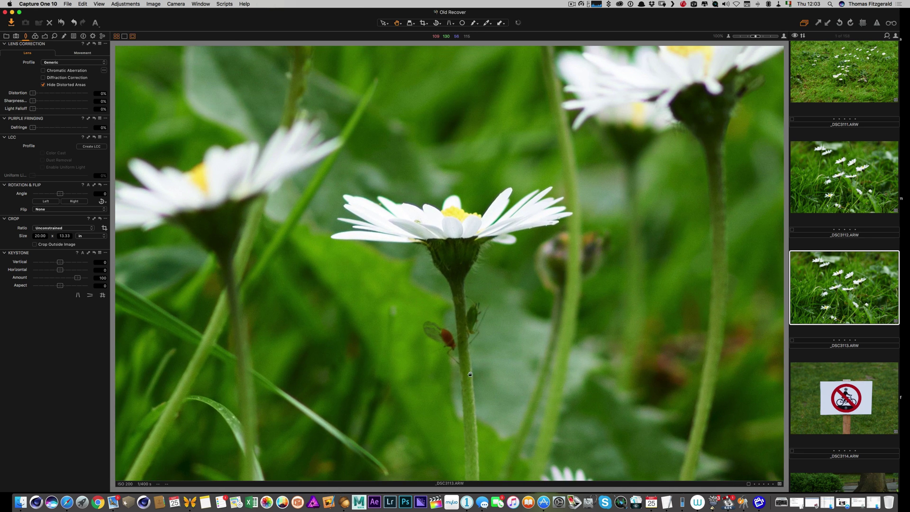
{"action": "left_click_drag", "start_coordinate": [521, 151], "coordinate": [292, 307]}
{"action": "left_click_drag", "start_coordinate": [254, 356], "coordinate": [358, 208]}
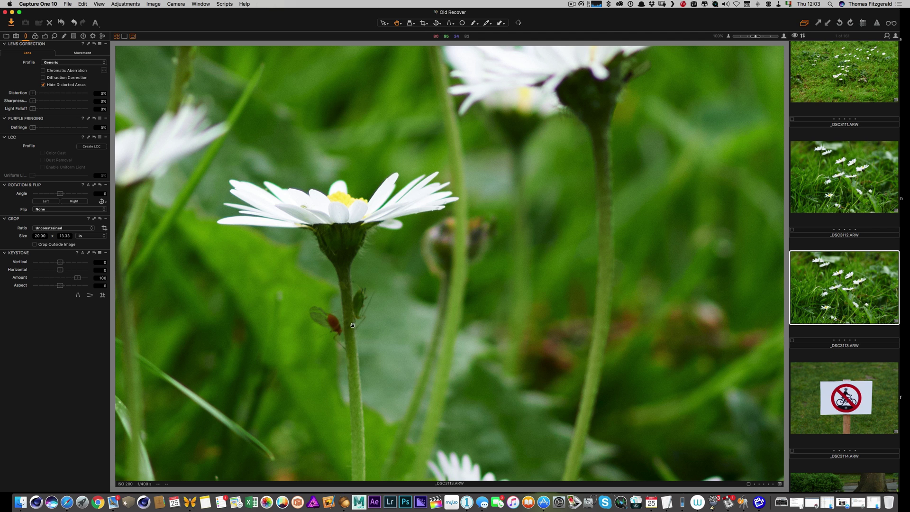
{"action": "left_click_drag", "start_coordinate": [347, 311], "coordinate": [559, 369]}
{"action": "key", "text": "super+0"}
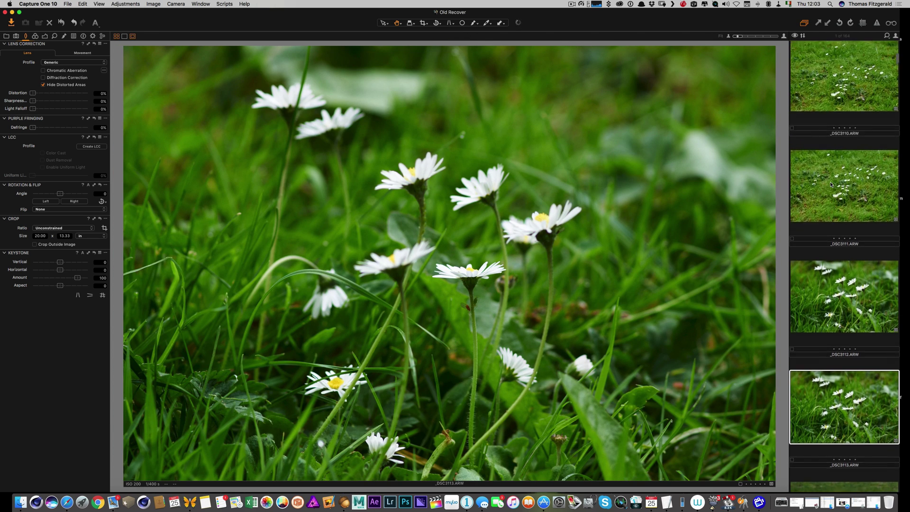
Step: Review the gull photos _DSC3117.ARW to _DSC3119.ARW, inspecting the last two at 100%, and return to the full image view
{"action": "scroll", "coordinate": [828, 229], "scroll_direction": "down", "scroll_amount": 10}
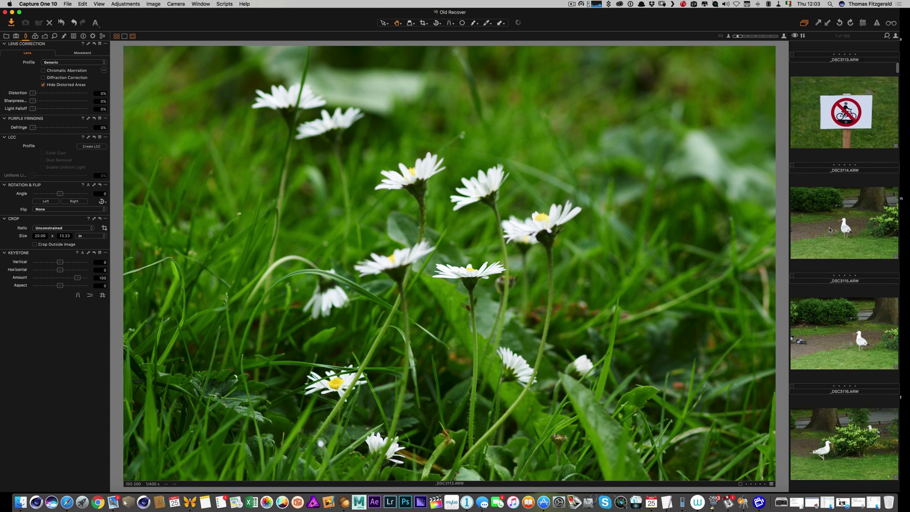
{"action": "left_click", "coordinate": [835, 187]}
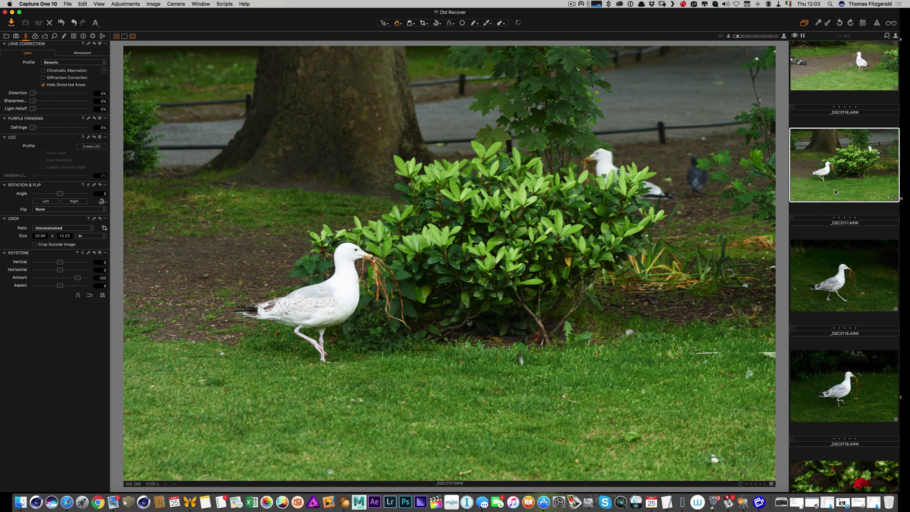
{"action": "left_click", "coordinate": [853, 273]}
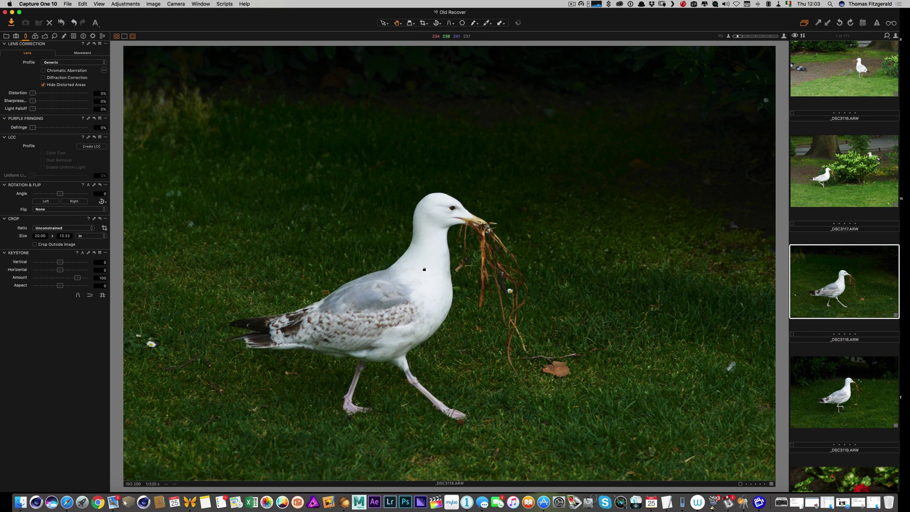
{"action": "left_click", "coordinate": [424, 269]}
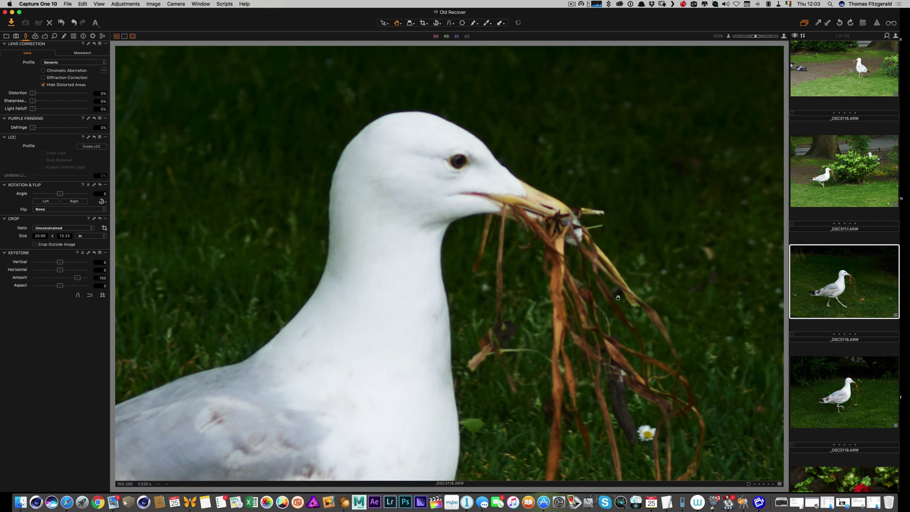
{"action": "left_click", "coordinate": [816, 392]}
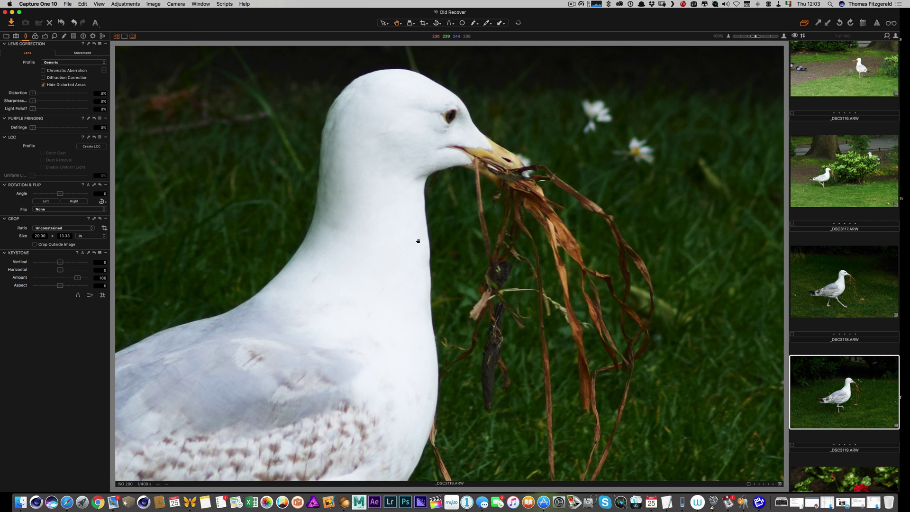
{"action": "left_click", "coordinate": [418, 240]}
Step: Compare the gardener photos _DSC3121.ARW and _DSC3122.ARW and give _DSC3122.ARW a five-star rating
{"action": "scroll", "coordinate": [824, 259], "scroll_direction": "down", "scroll_amount": 10}
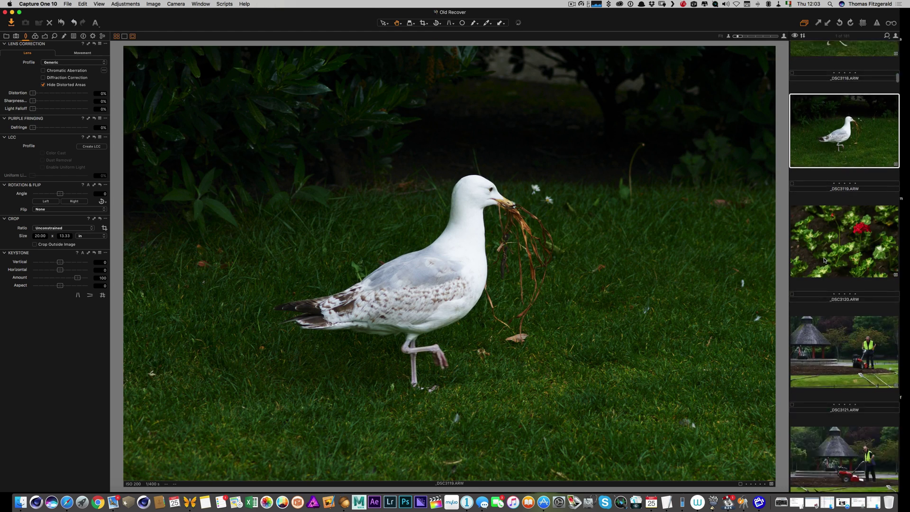
{"action": "left_click", "coordinate": [834, 205]}
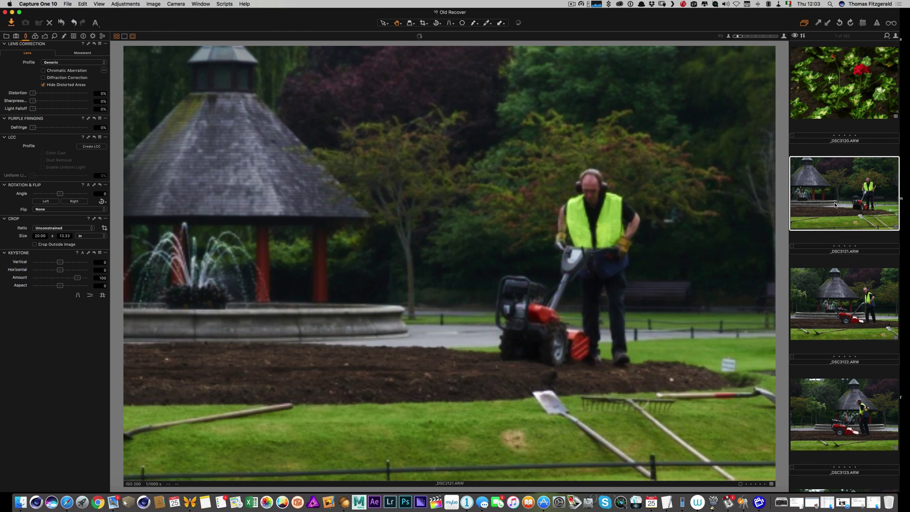
{"action": "left_click", "coordinate": [840, 312]}
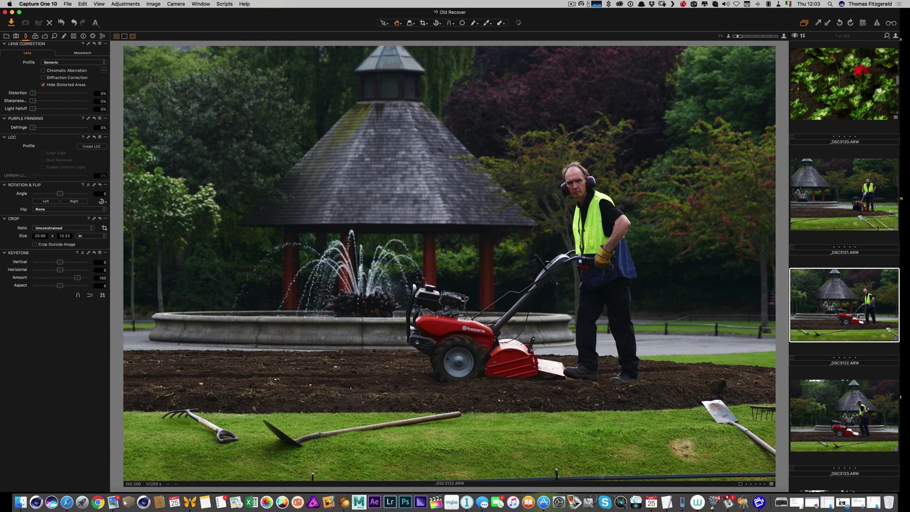
{"action": "left_click", "coordinate": [855, 358]}
Step: Set the gardener photo's Exposure to 0.57 and its RGB Levels shadow point to 15
{"action": "left_click", "coordinate": [35, 37]}
{"action": "left_click", "coordinate": [44, 36]}
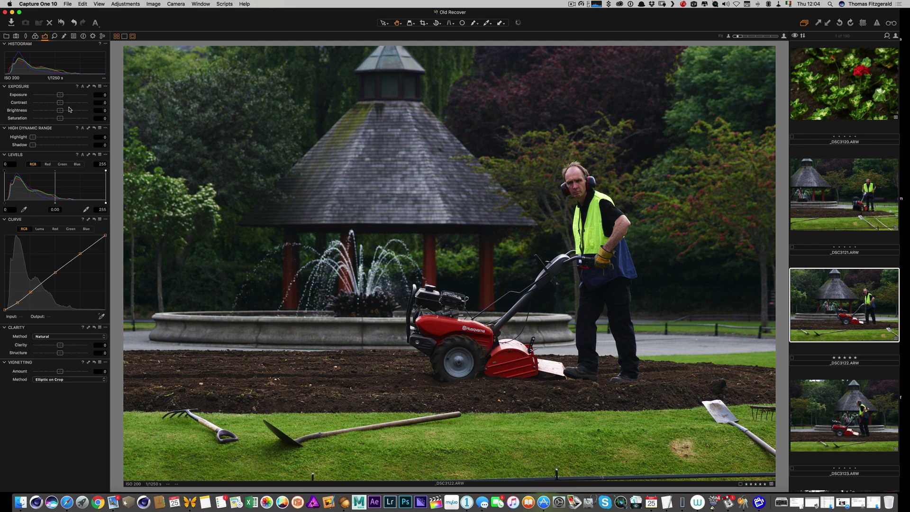
{"action": "left_click_drag", "start_coordinate": [62, 96], "coordinate": [66, 96]}
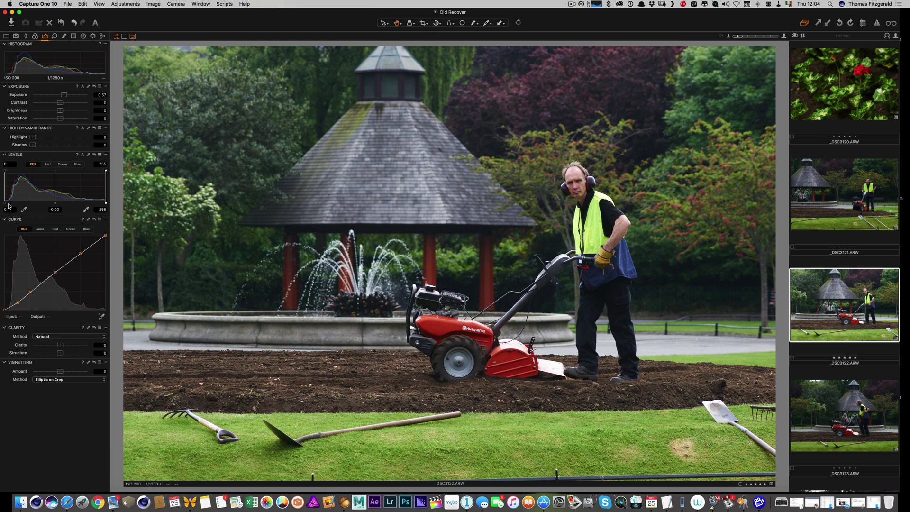
{"action": "left_click_drag", "start_coordinate": [5, 205], "coordinate": [9, 204]}
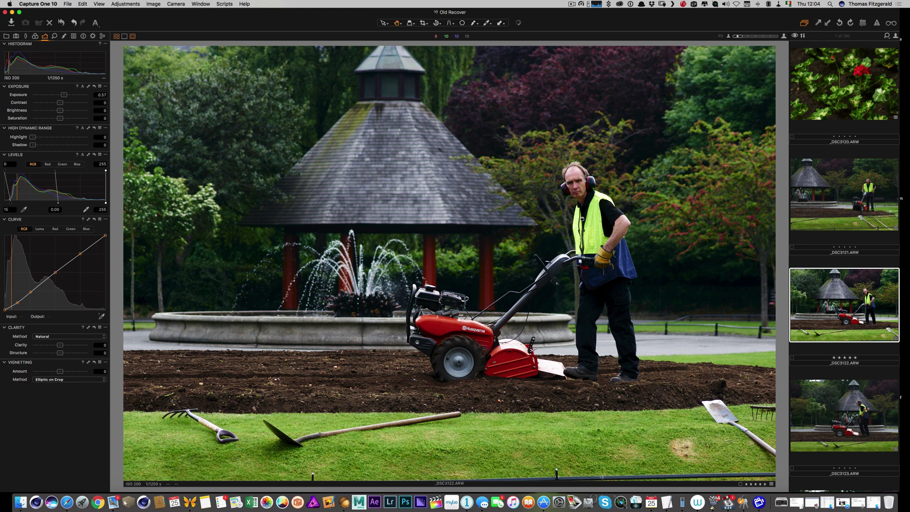
Step: Inspect the gardener and the red tiller at 100%, and return to the full image view
{"action": "double_click", "coordinate": [582, 218]}
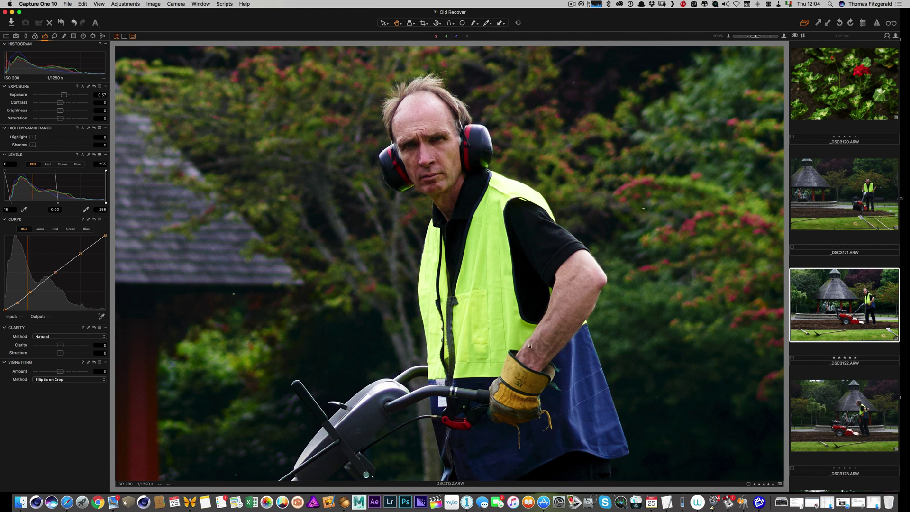
{"action": "scroll", "coordinate": [530, 345], "scroll_direction": "down", "scroll_amount": 10}
{"action": "scroll", "coordinate": [473, 322], "scroll_direction": "left", "scroll_amount": 5}
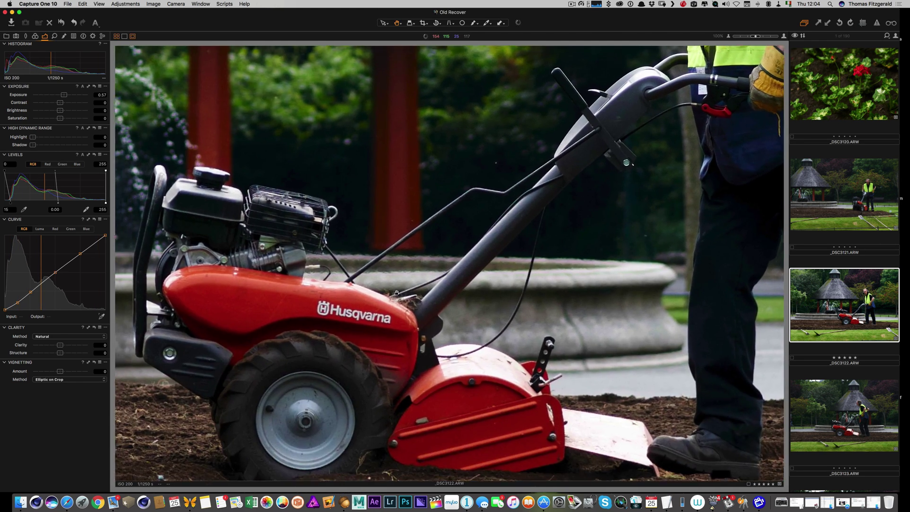
{"action": "scroll", "coordinate": [396, 293], "scroll_direction": "down", "scroll_amount": 1}
{"action": "scroll", "coordinate": [397, 293], "scroll_direction": "left", "scroll_amount": 1}
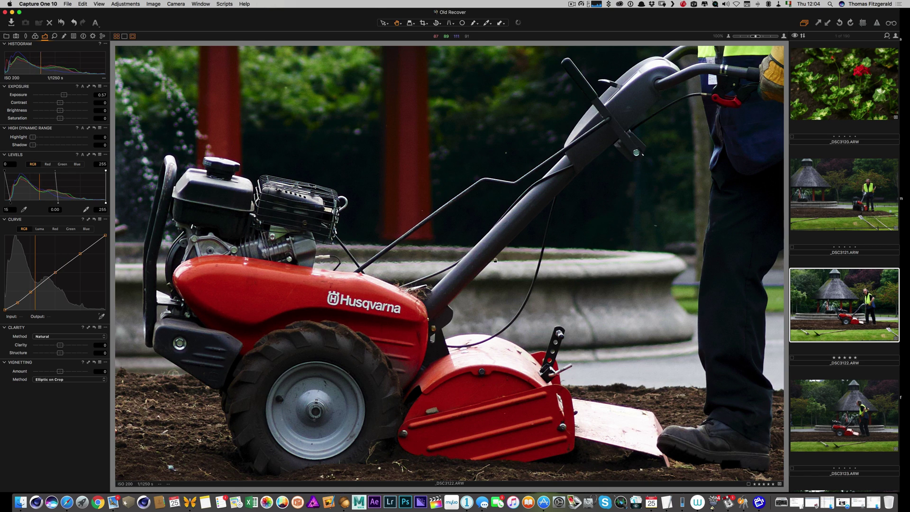
{"action": "scroll", "coordinate": [495, 260], "scroll_direction": "up", "scroll_amount": 5}
{"action": "scroll", "coordinate": [495, 259], "scroll_direction": "right", "scroll_amount": 5}
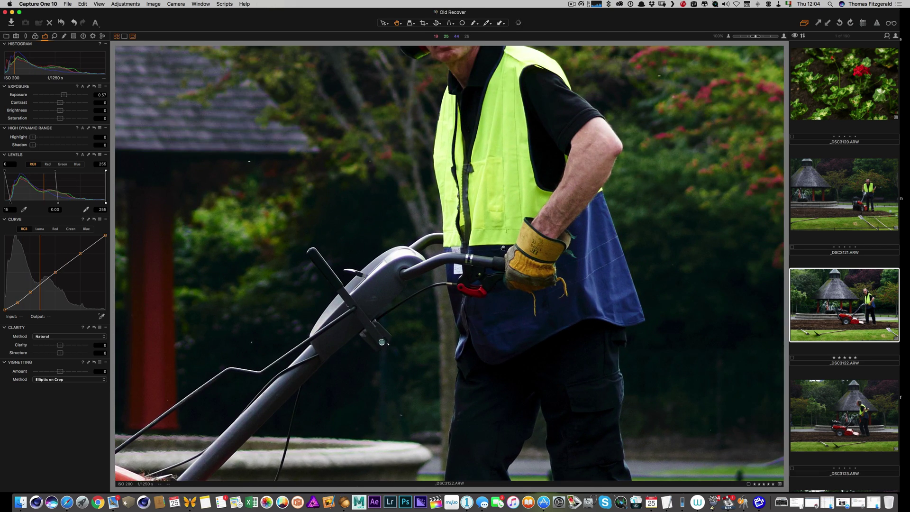
{"action": "left_click", "coordinate": [502, 247]}
{"action": "scroll", "coordinate": [816, 271], "scroll_direction": "down", "scroll_amount": 1}
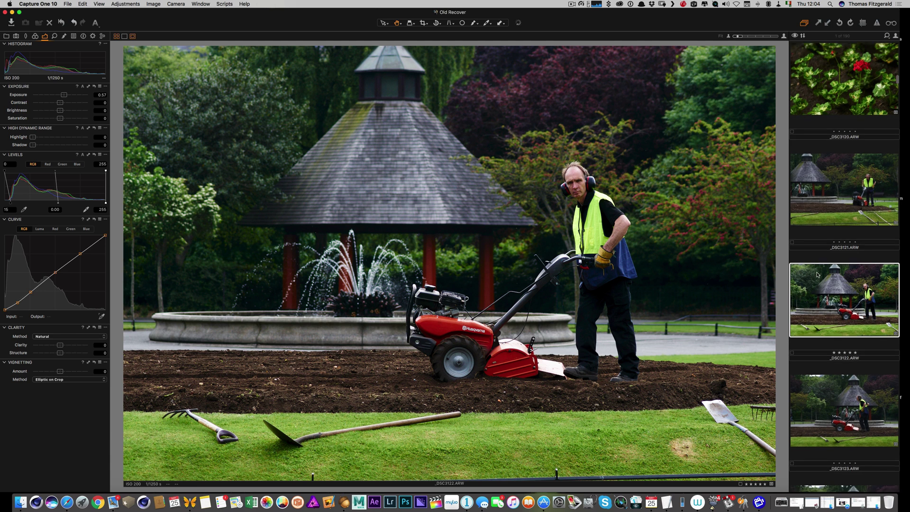
Step: Browse past the gardener shots and examine the park bench photo _DSC3126.ARW in the full image view
{"action": "scroll", "coordinate": [817, 274], "scroll_direction": "down", "scroll_amount": 7}
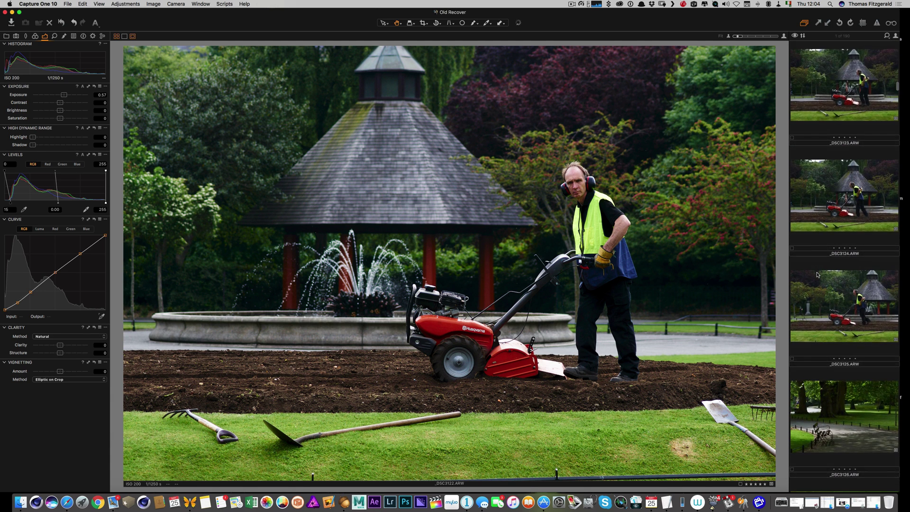
{"action": "scroll", "coordinate": [816, 274], "scroll_direction": "down", "scroll_amount": 3}
{"action": "left_click", "coordinate": [816, 274]}
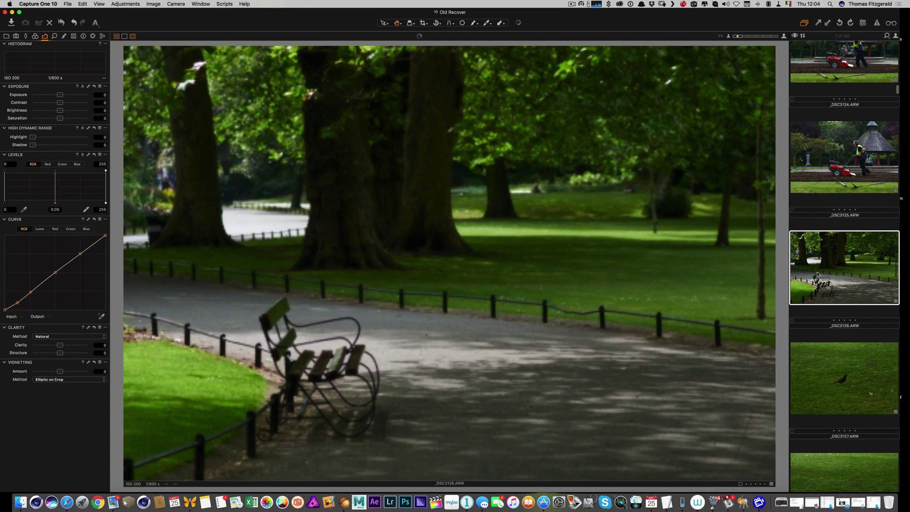
{"action": "scroll", "coordinate": [817, 274], "scroll_direction": "down", "scroll_amount": 2}
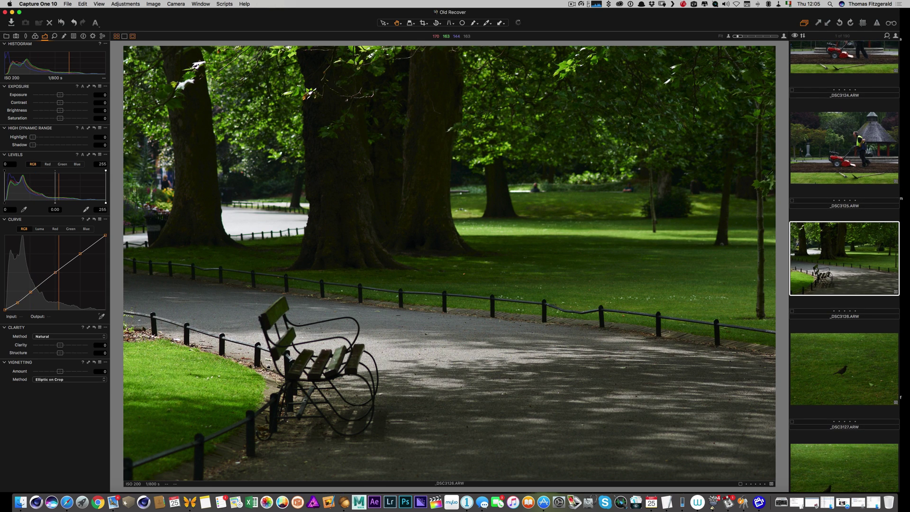
{"action": "left_click_drag", "start_coordinate": [268, 366], "coordinate": [268, 366]}
{"action": "scroll", "coordinate": [823, 366], "scroll_direction": "down", "scroll_amount": 2}
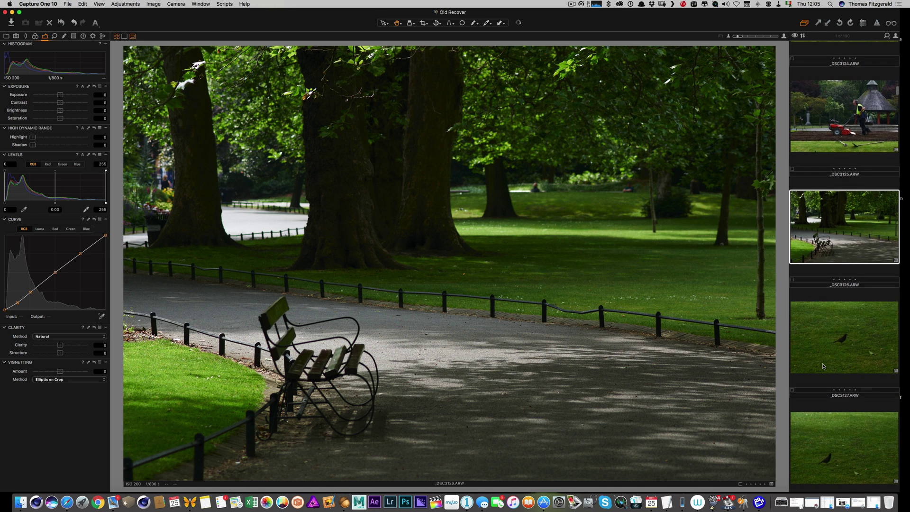
Step: Inspect the bird in _DSC3128.ARW at 100%, return to the full view and raise the photo's Exposure to about 0.8
{"action": "scroll", "coordinate": [823, 365], "scroll_direction": "down", "scroll_amount": 10}
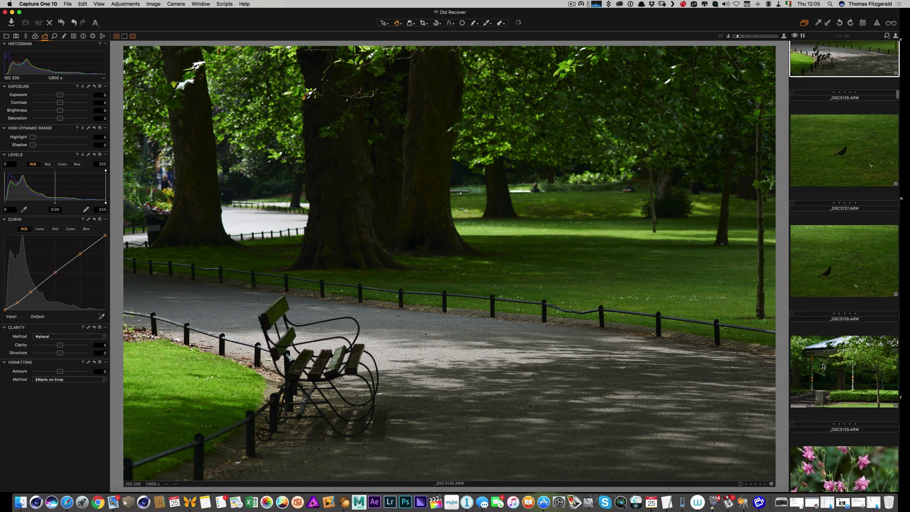
{"action": "left_click", "coordinate": [837, 269]}
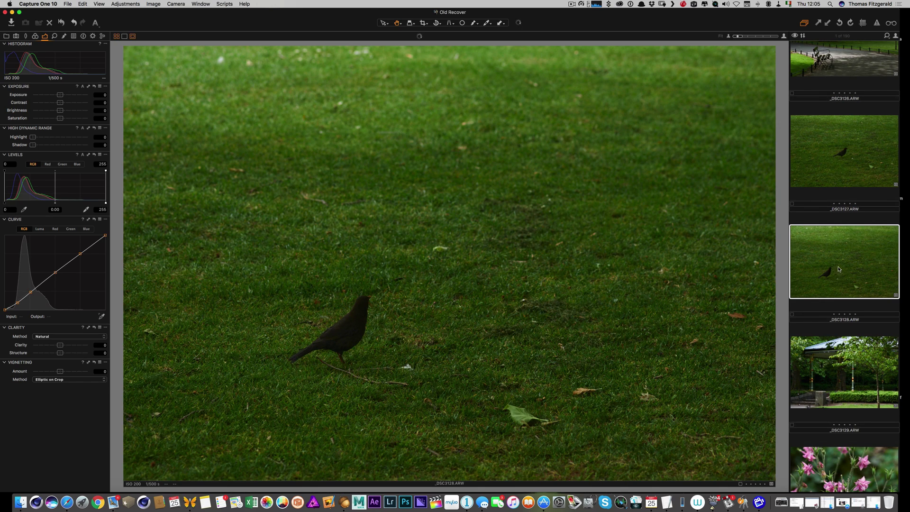
{"action": "left_click", "coordinate": [357, 327]}
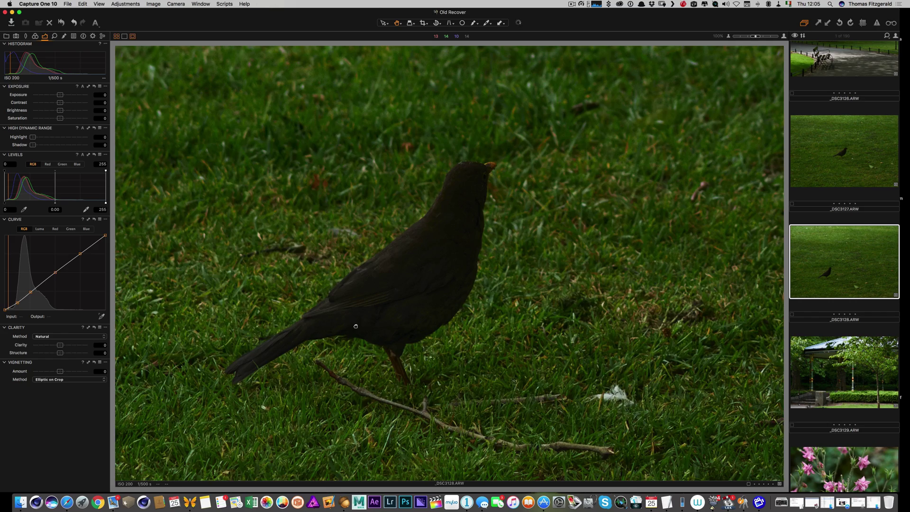
{"action": "left_click", "coordinate": [355, 326]}
{"action": "left_click_drag", "start_coordinate": [60, 95], "coordinate": [68, 100]}
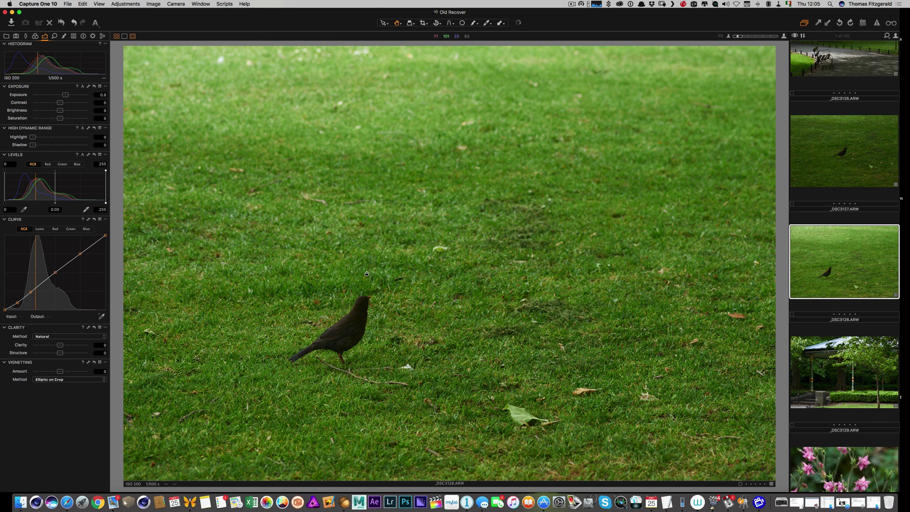
Step: Open the bandstand photo _DSC3129.ARW and set its Exposure to 0.56
{"action": "scroll", "coordinate": [843, 327], "scroll_direction": "down", "scroll_amount": 5}
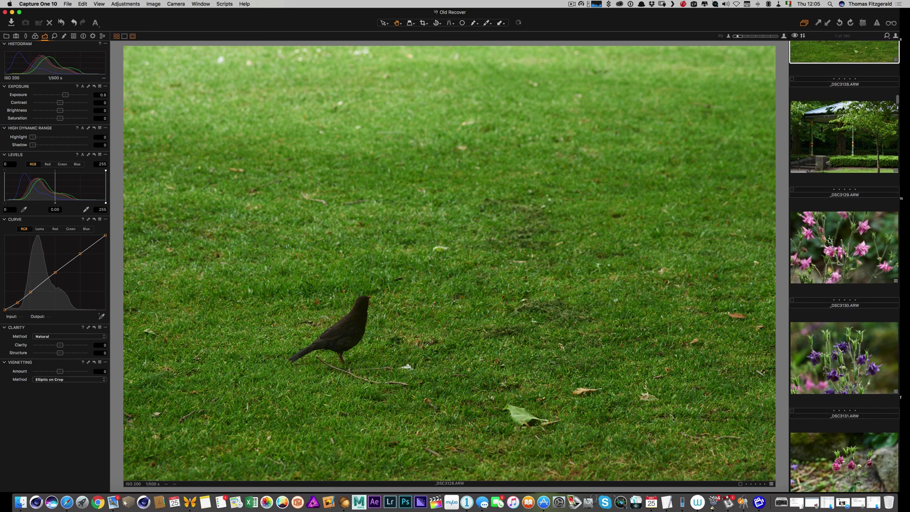
{"action": "scroll", "coordinate": [804, 252], "scroll_direction": "up", "scroll_amount": 4}
{"action": "left_click", "coordinate": [843, 287]}
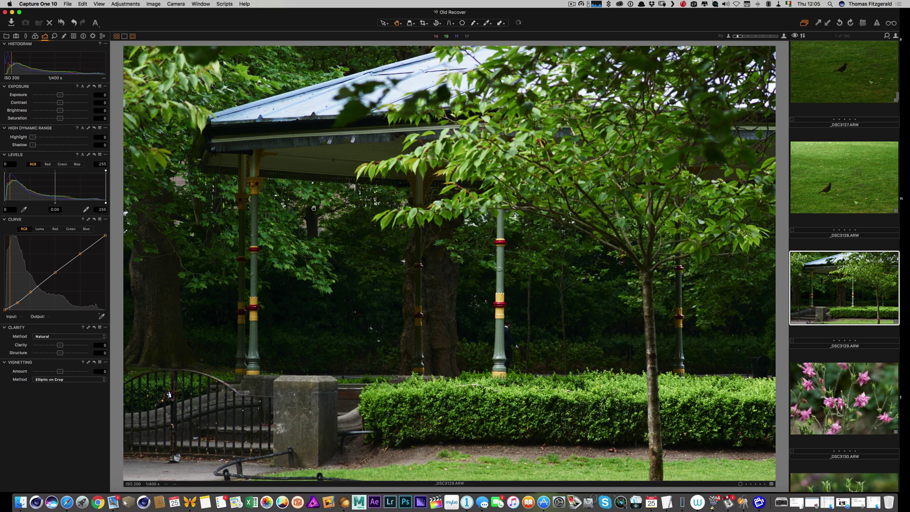
{"action": "left_click_drag", "start_coordinate": [60, 95], "coordinate": [63, 95]}
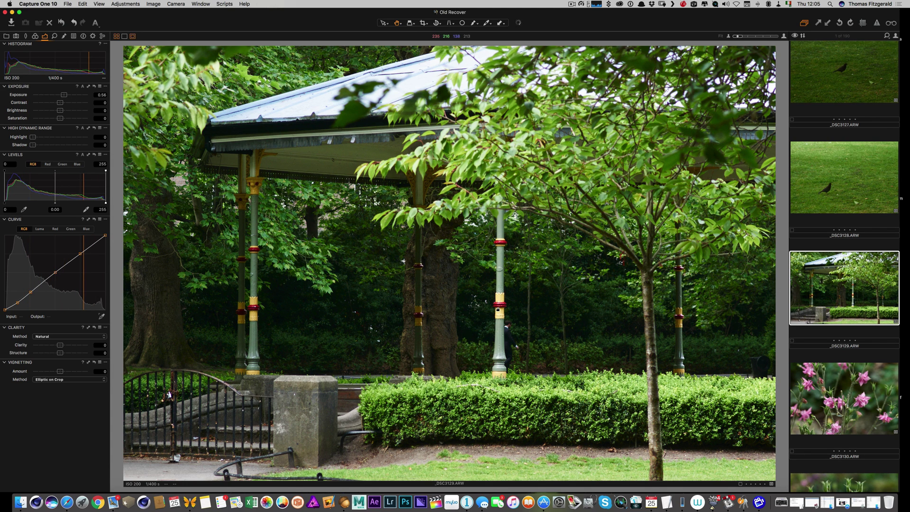
Step: Inspect the bandstand photo's pillar and leaves at 100% and set the purple fringing Defringe amount to 100%
{"action": "left_click", "coordinate": [495, 303]}
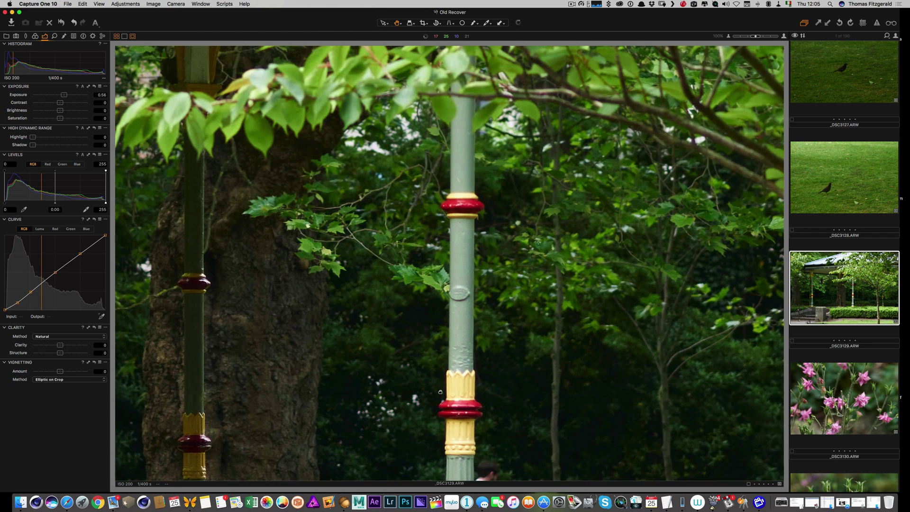
{"action": "scroll", "coordinate": [440, 391], "scroll_direction": "up", "scroll_amount": 5}
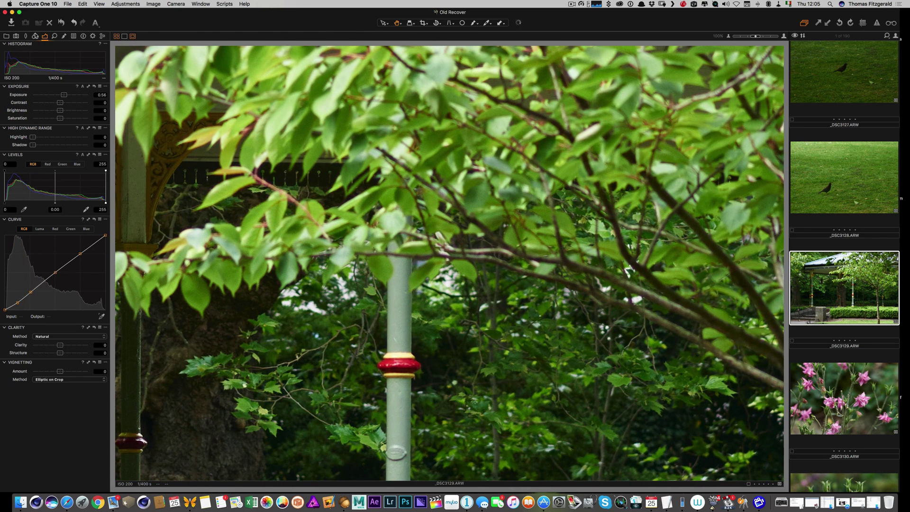
{"action": "left_click", "coordinate": [25, 37]}
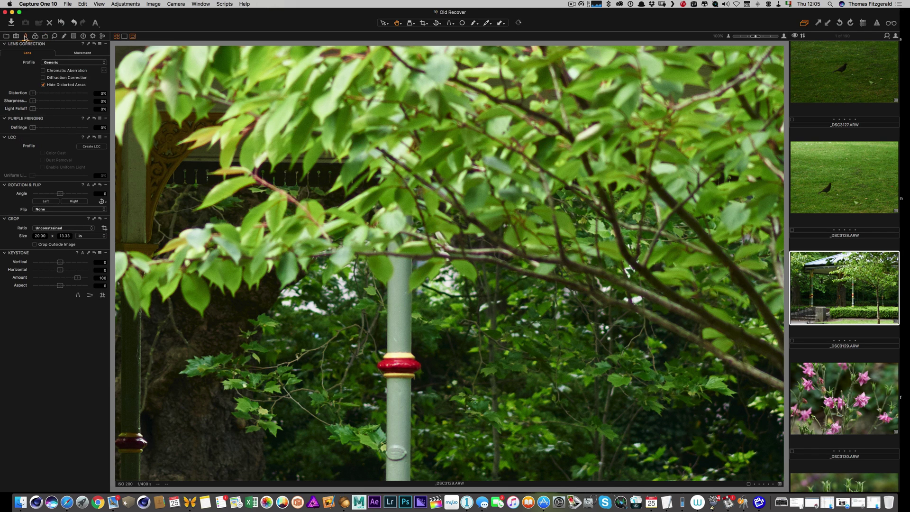
{"action": "left_click_drag", "start_coordinate": [33, 127], "coordinate": [102, 131]}
{"action": "scroll", "coordinate": [441, 209], "scroll_direction": "right", "scroll_amount": 3}
{"action": "scroll", "coordinate": [441, 209], "scroll_direction": "down", "scroll_amount": 1}
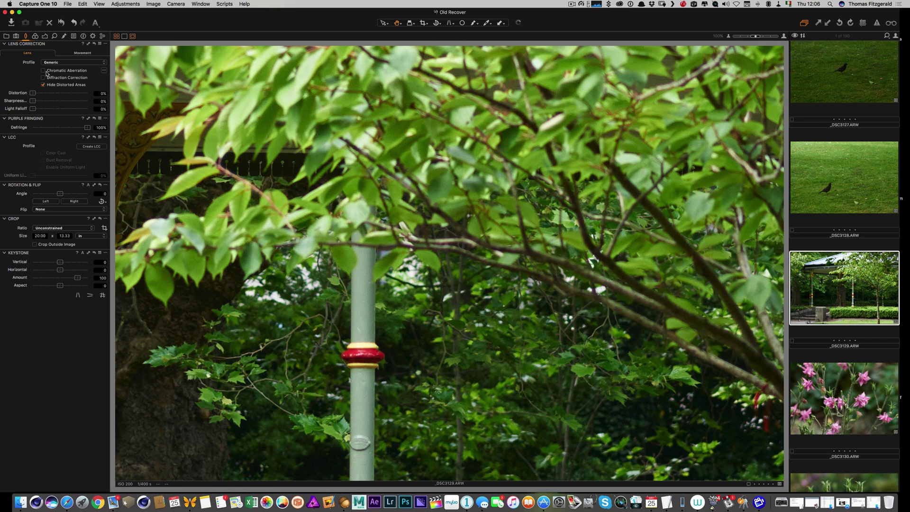
Step: Enable Chromatic Aberration correction for the bandstand photo, run its Analyze option and dismiss the activities window
{"action": "left_click", "coordinate": [44, 71]}
{"action": "left_click", "coordinate": [103, 71]}
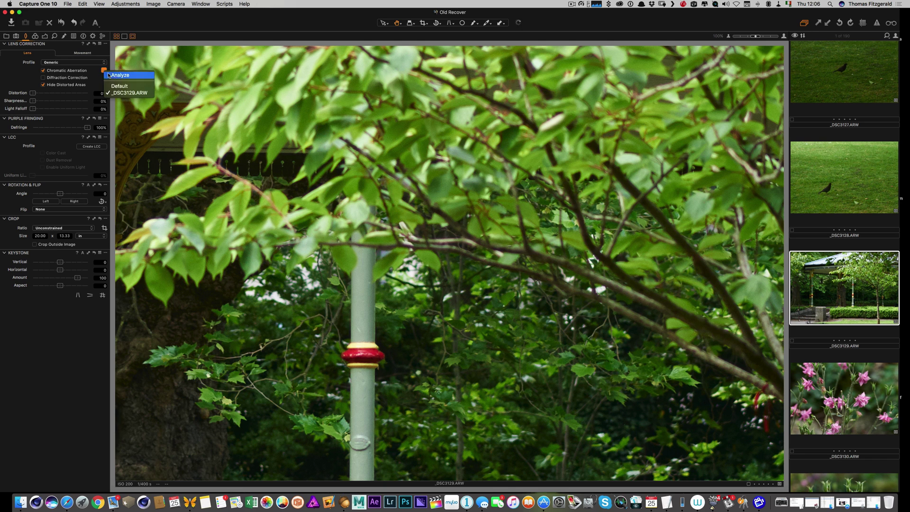
{"action": "left_click", "coordinate": [126, 76]}
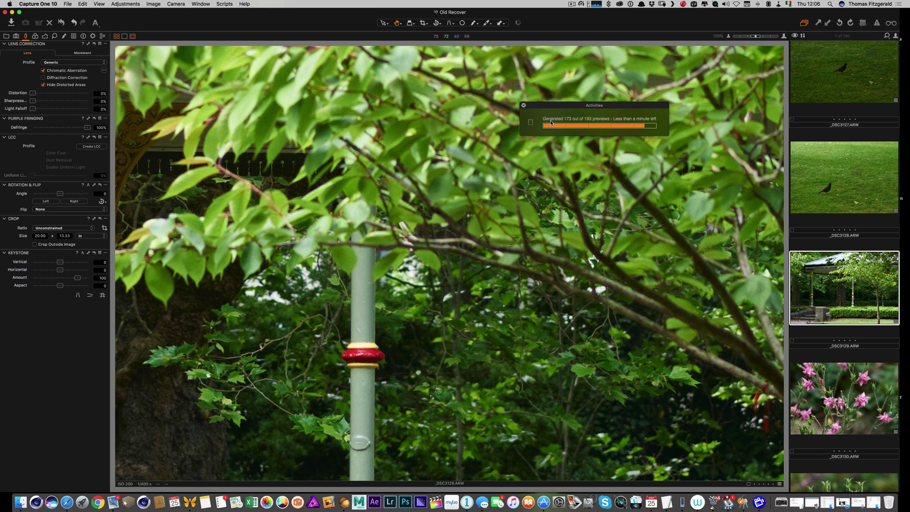
{"action": "left_click", "coordinate": [523, 107]}
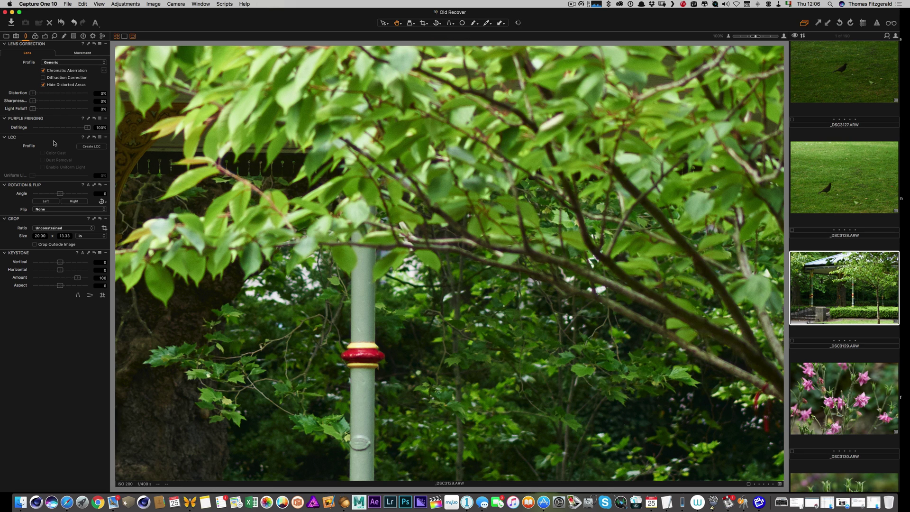
Step: Compare the bandstand foliage with Defringe at 0% and back at 100%, and return to the full image view
{"action": "left_click_drag", "start_coordinate": [87, 127], "coordinate": [2, 120]}
{"action": "left_click", "coordinate": [89, 129]}
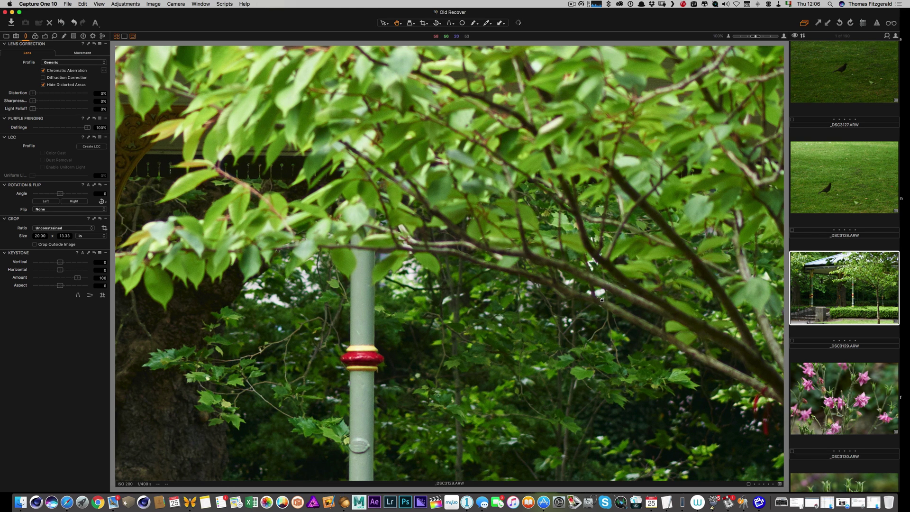
{"action": "left_click", "coordinate": [602, 299]}
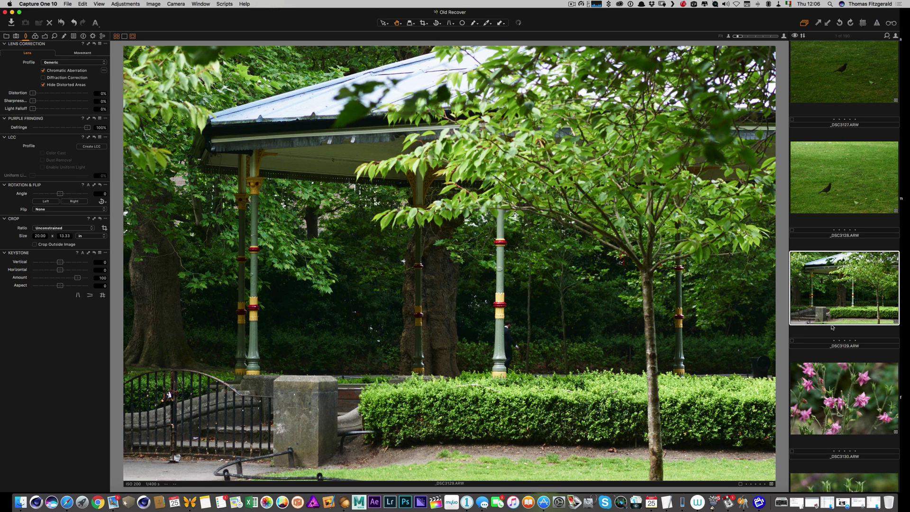
Step: View the pink flower photo _DSC3130.ARW, inspect the purple flowers and seed pods of _DSC3131.ARW at 100%, and return to the full image view
{"action": "scroll", "coordinate": [831, 327], "scroll_direction": "down", "scroll_amount": 3}
{"action": "left_click", "coordinate": [818, 253]}
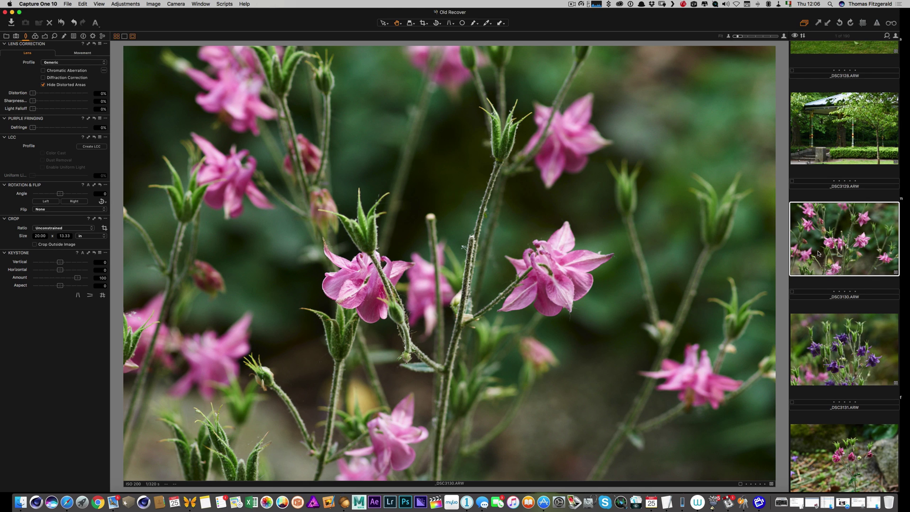
{"action": "left_click", "coordinate": [840, 324]}
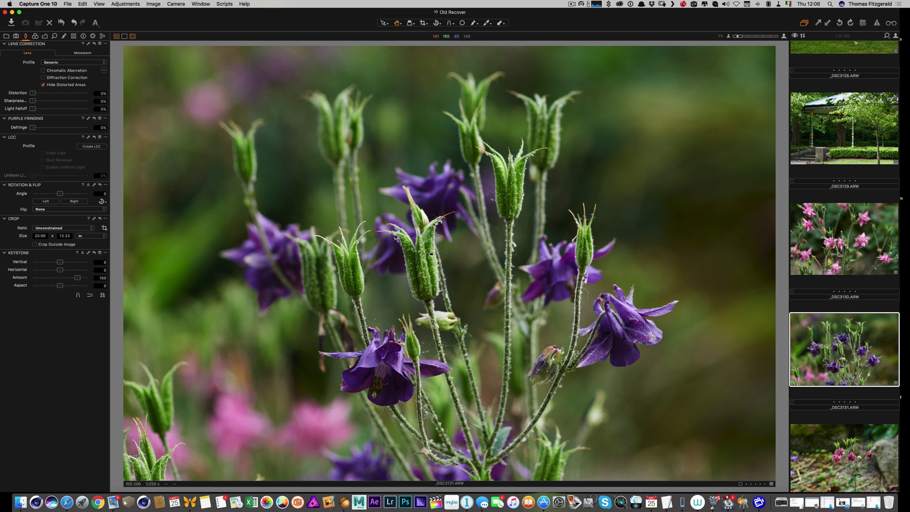
{"action": "left_click", "coordinate": [431, 252]}
{"action": "left_click_drag", "start_coordinate": [439, 302], "coordinate": [422, 193]}
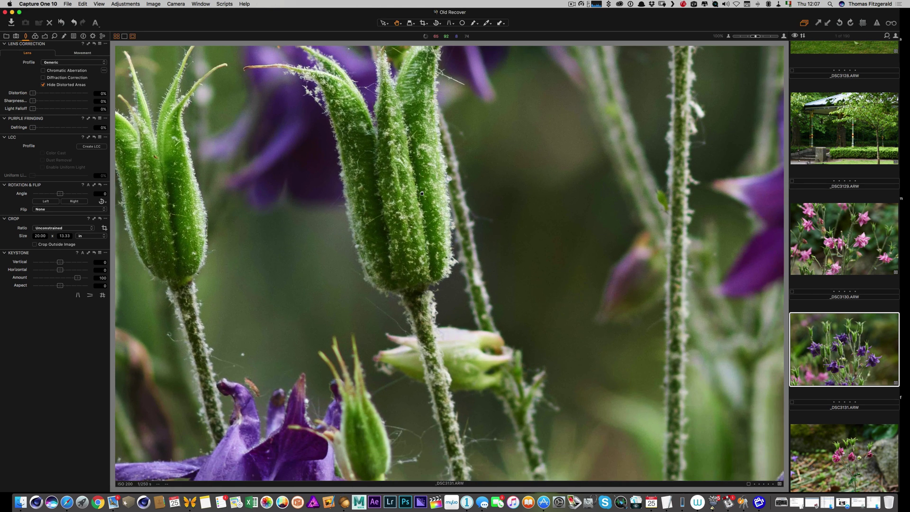
{"action": "scroll", "coordinate": [421, 193], "scroll_direction": "right", "scroll_amount": 5}
{"action": "scroll", "coordinate": [422, 193], "scroll_direction": "down", "scroll_amount": 3}
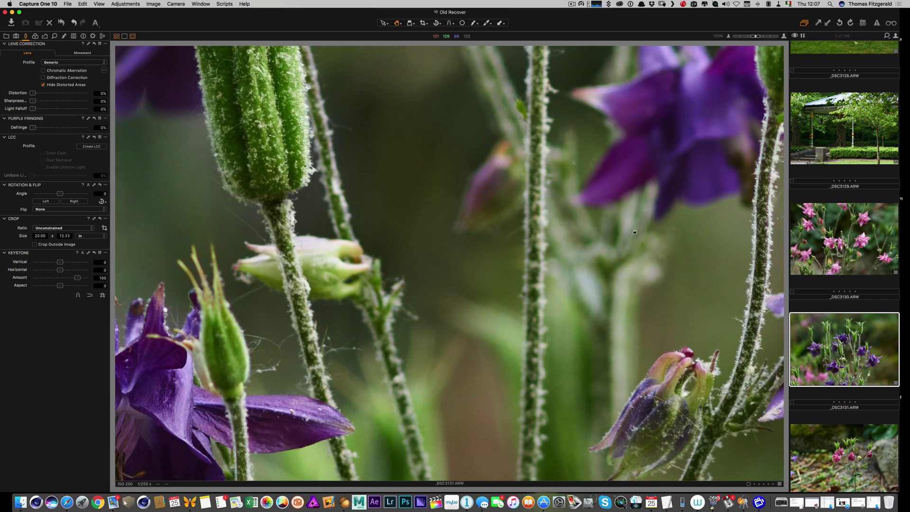
{"action": "scroll", "coordinate": [635, 231], "scroll_direction": "right", "scroll_amount": 8}
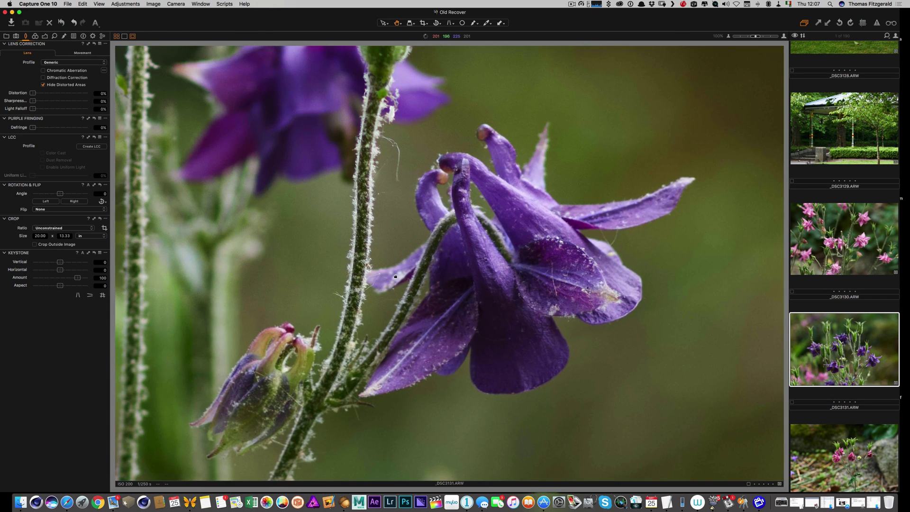
{"action": "scroll", "coordinate": [475, 300], "scroll_direction": "left", "scroll_amount": 5}
{"action": "scroll", "coordinate": [475, 300], "scroll_direction": "down", "scroll_amount": 2}
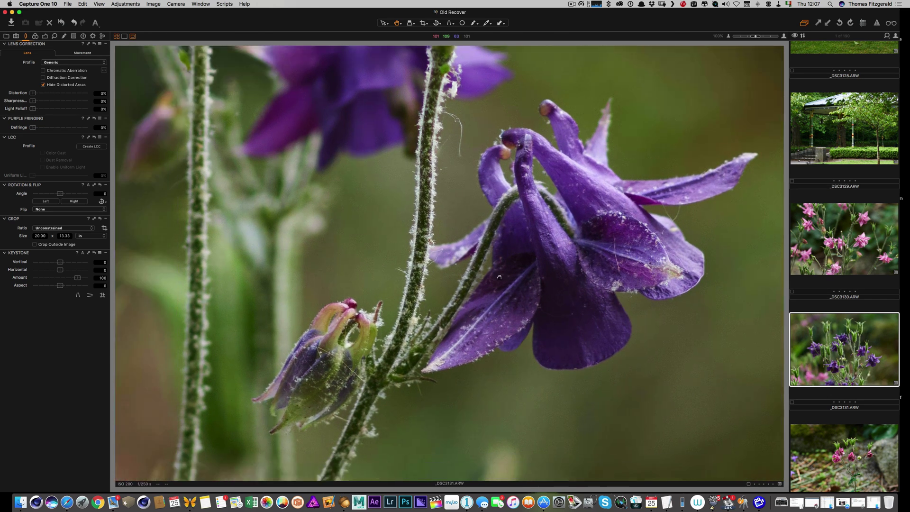
{"action": "key", "text": "z"}
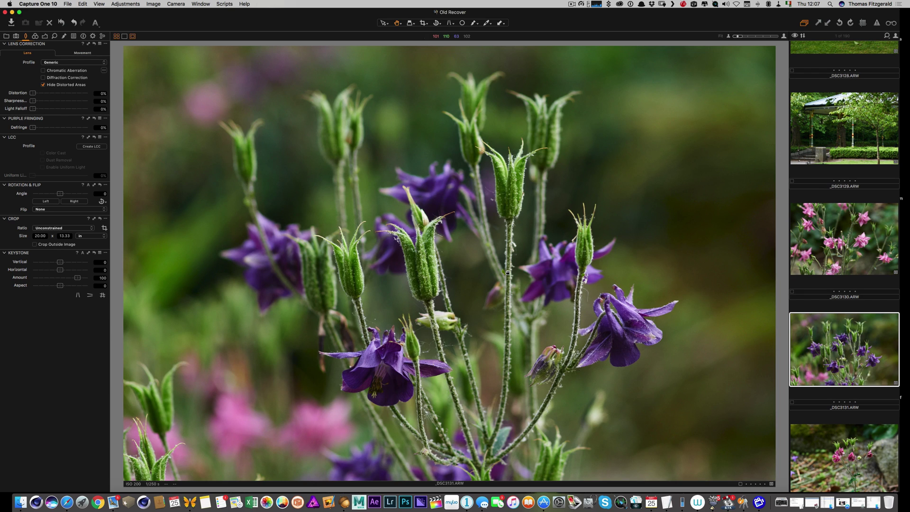
Step: Give the purple flower photo a five-star rating and set Exposure to 0.24, Clarity to 7 and a slight negative Vignetting amount
{"action": "left_click", "coordinate": [855, 402]}
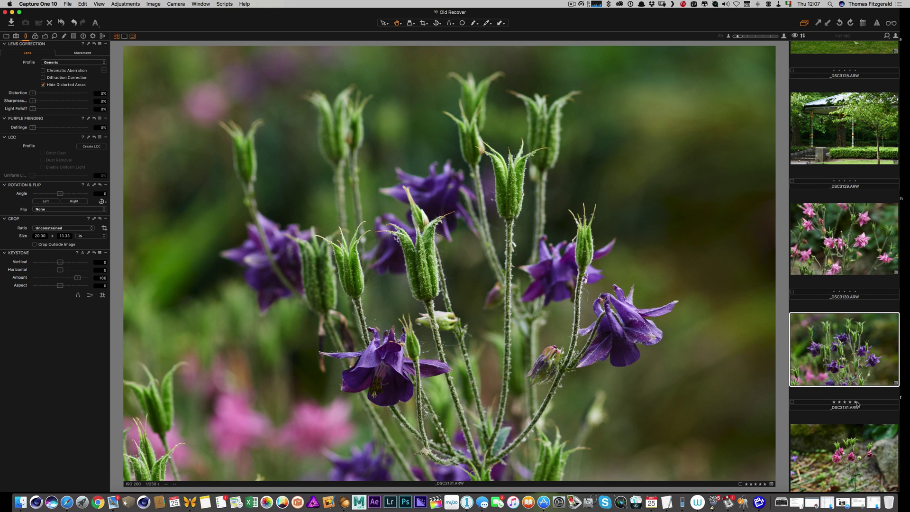
{"action": "left_click", "coordinate": [45, 35]}
{"action": "left_click_drag", "start_coordinate": [61, 96], "coordinate": [63, 97]}
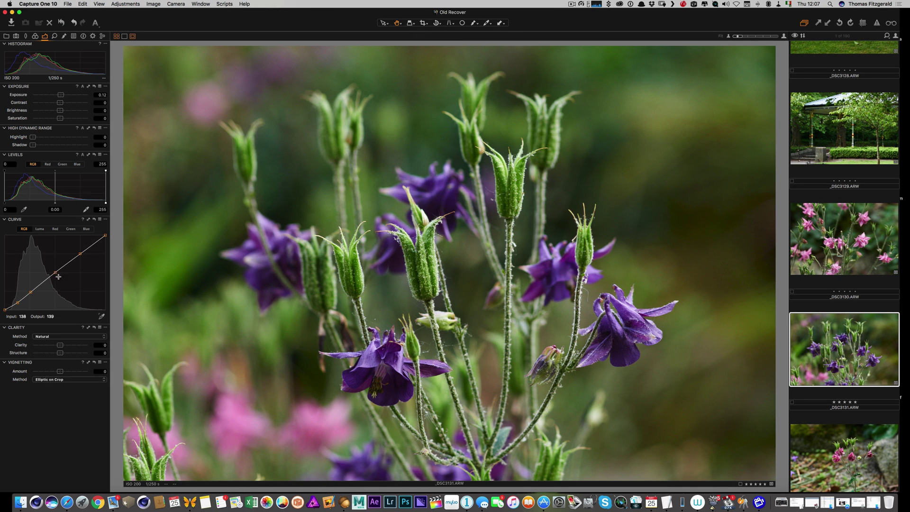
{"action": "left_click_drag", "start_coordinate": [60, 346], "coordinate": [55, 373]}
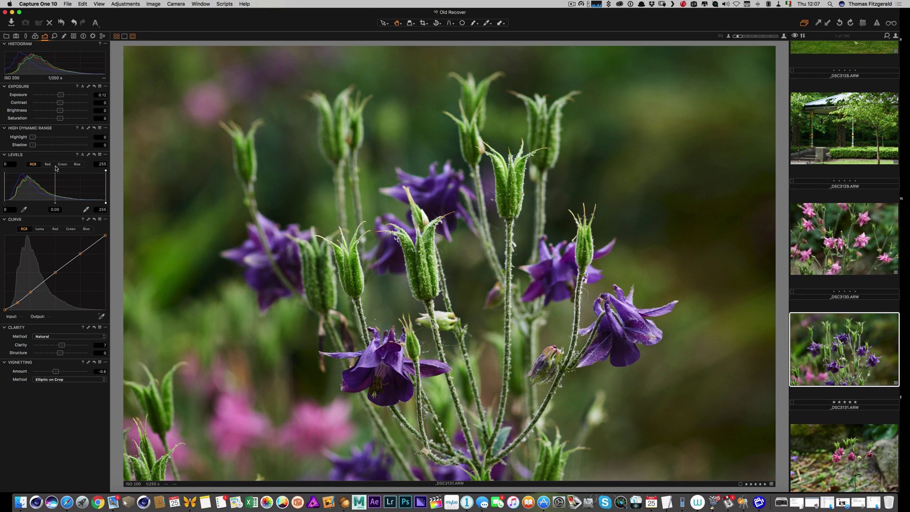
{"action": "left_click_drag", "start_coordinate": [61, 94], "coordinate": [62, 95]}
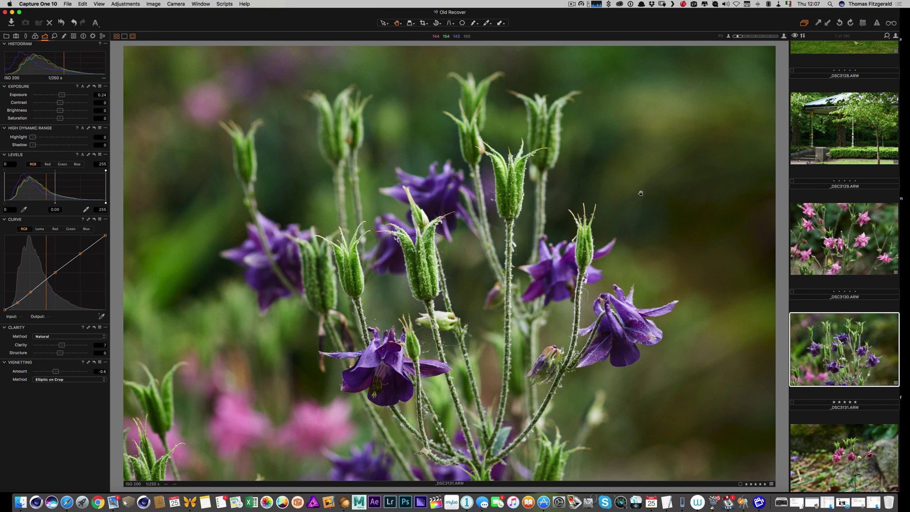
Step: View the pink flower photo _DSC3132.ARW, and set the Exposure of the lavender-coloured flower photo _DSC3133.ARW to 0.17
{"action": "scroll", "coordinate": [838, 231], "scroll_direction": "down", "scroll_amount": 2}
{"action": "scroll", "coordinate": [838, 232], "scroll_direction": "down", "scroll_amount": 2}
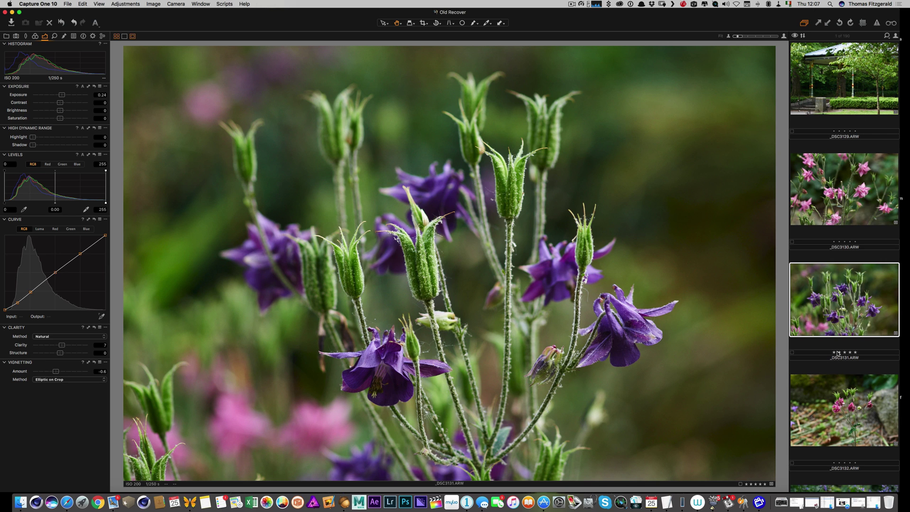
{"action": "scroll", "coordinate": [823, 333], "scroll_direction": "down", "scroll_amount": 5}
{"action": "left_click", "coordinate": [830, 302]}
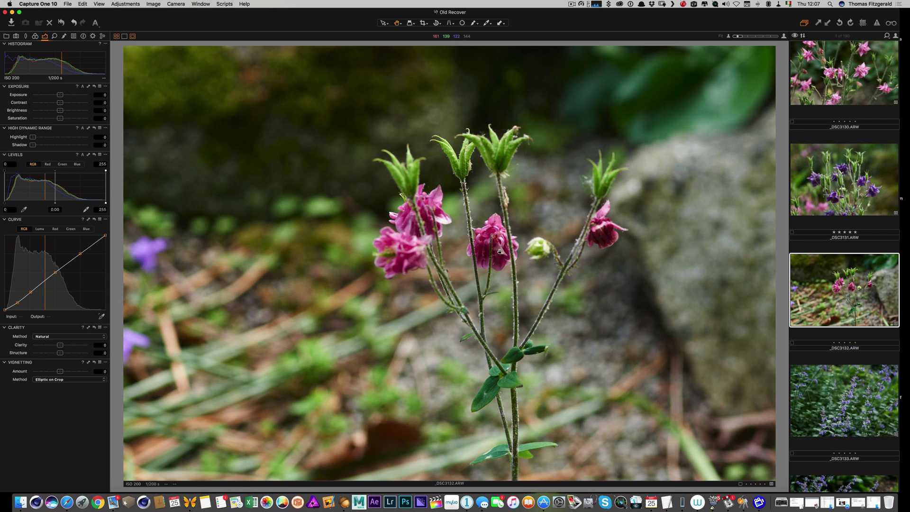
{"action": "key", "text": "Down"}
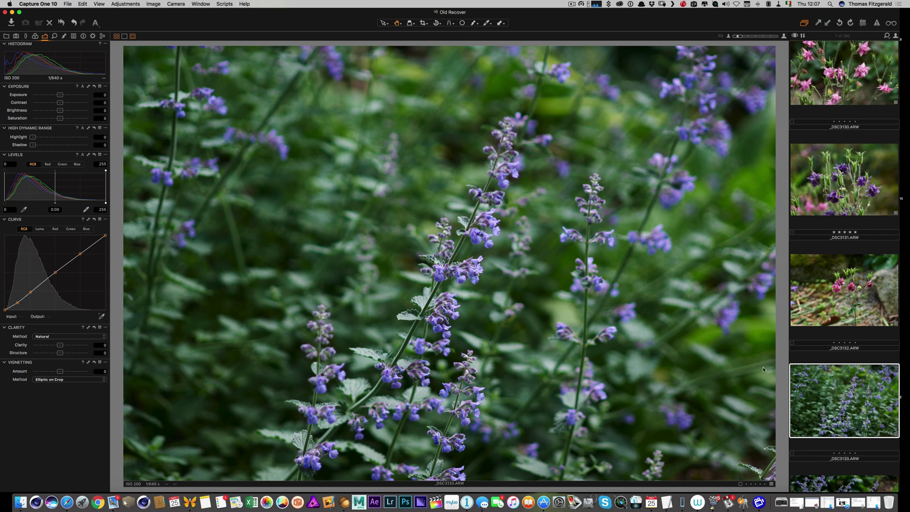
{"action": "left_click_drag", "start_coordinate": [60, 95], "coordinate": [61, 95]}
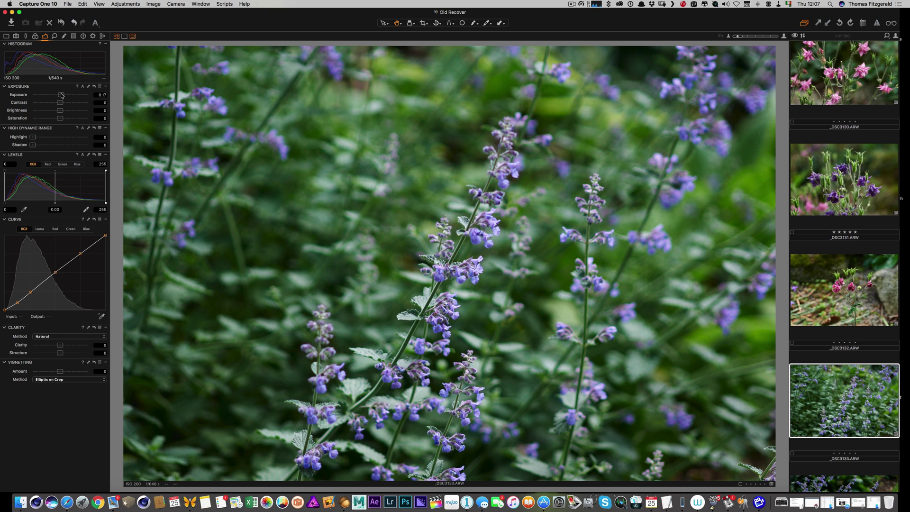
Step: Set the lavender-coloured flower photo's Exposure to 0.26 and Brightness to -1, and inspect the blossoms at 100%
{"action": "left_click_drag", "start_coordinate": [61, 95], "coordinate": [62, 95]}
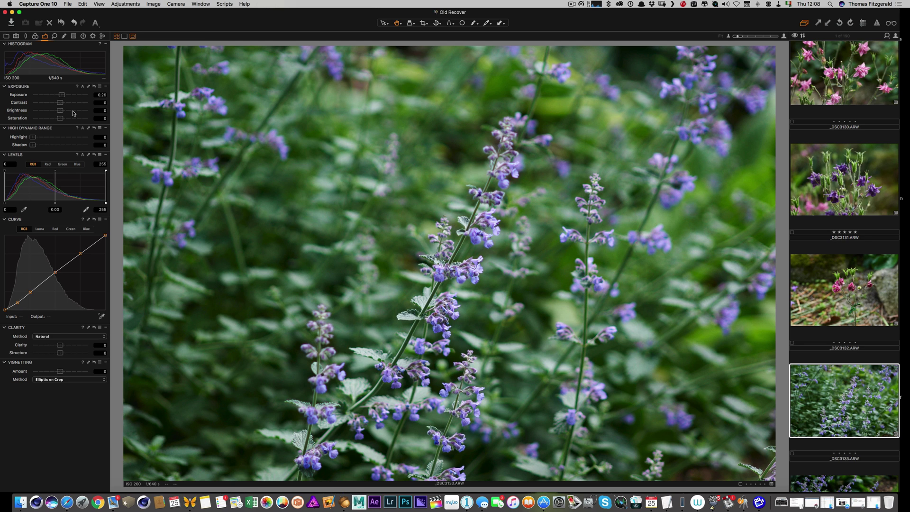
{"action": "scroll", "coordinate": [73, 113], "scroll_direction": "down", "scroll_amount": 1}
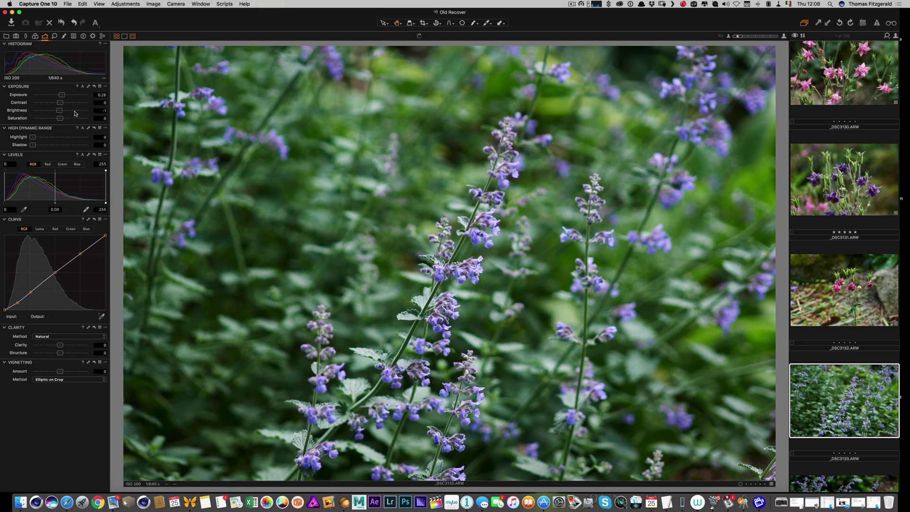
{"action": "left_click", "coordinate": [478, 232]}
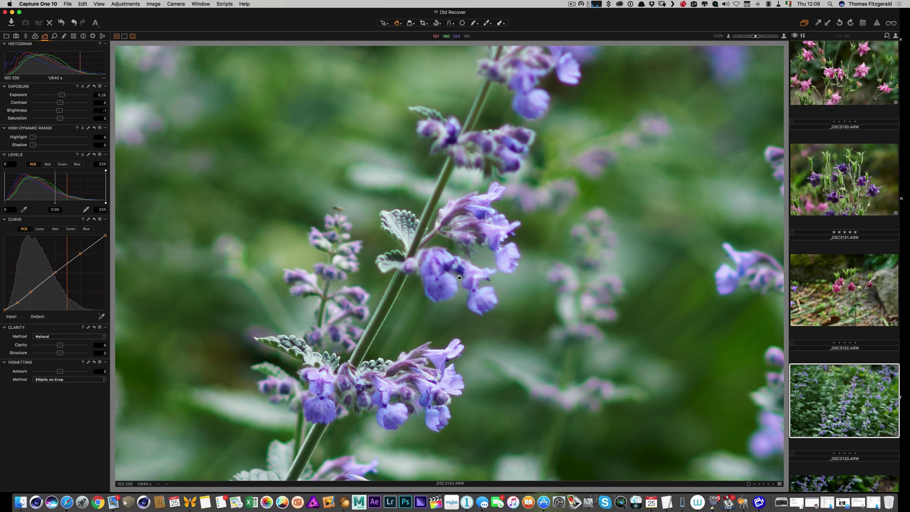
{"action": "scroll", "coordinate": [455, 287], "scroll_direction": "down", "scroll_amount": 3}
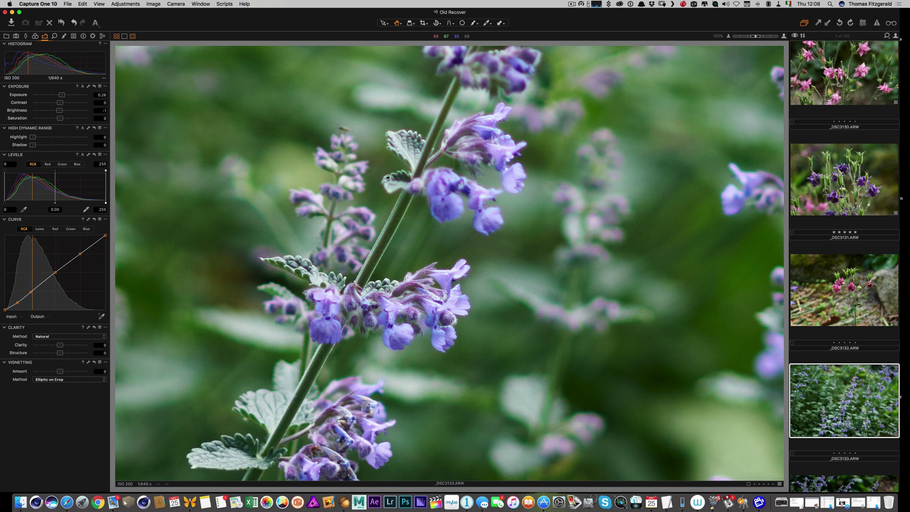
Step: Enable Chromatic Aberration correction and set Defringe to 100% for the lavender-coloured flowers, check them at 100%, and return to the full image view
{"action": "left_click", "coordinate": [27, 36]}
{"action": "left_click", "coordinate": [74, 72]}
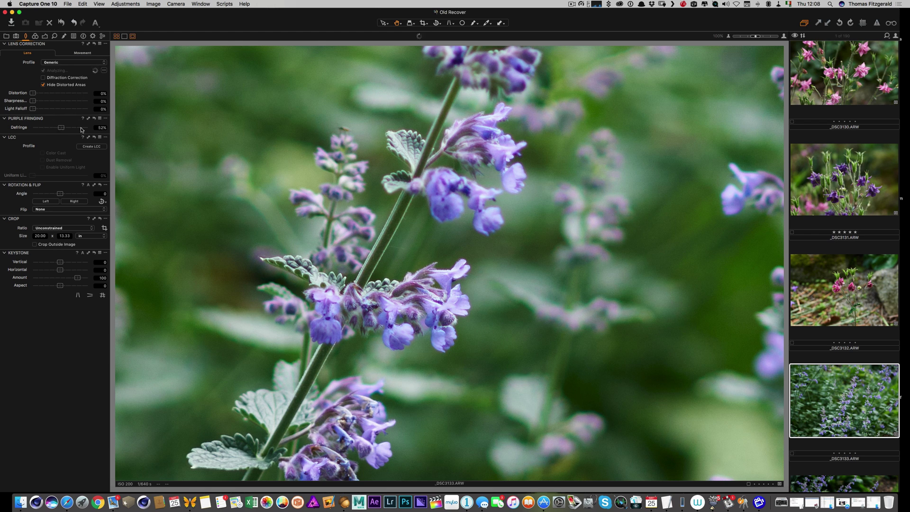
{"action": "left_click_drag", "start_coordinate": [52, 127], "coordinate": [163, 127]}
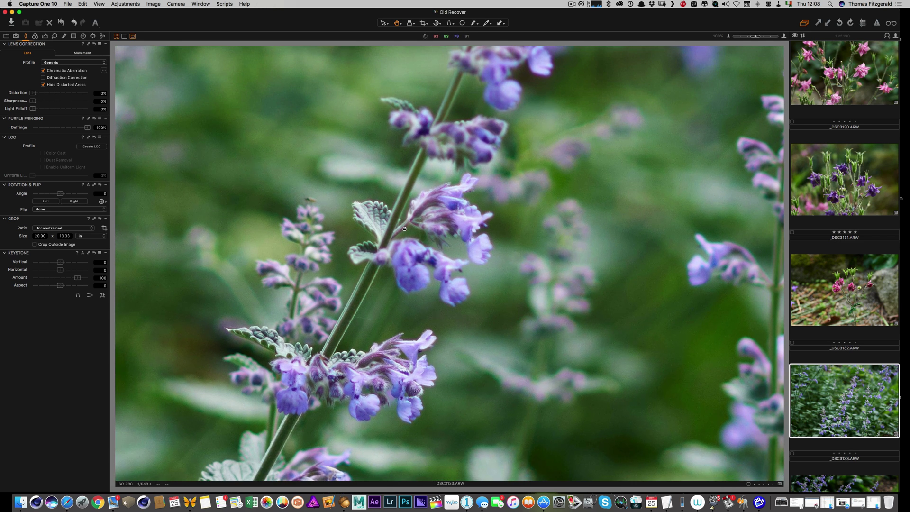
{"action": "double_click", "coordinate": [397, 228]}
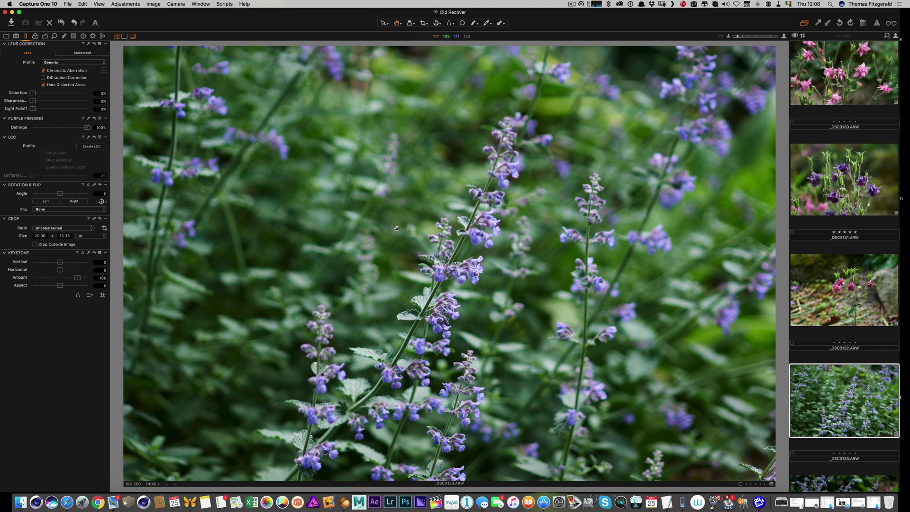
{"action": "double_click", "coordinate": [446, 258]}
{"action": "left_click_drag", "start_coordinate": [446, 258], "coordinate": [439, 201]}
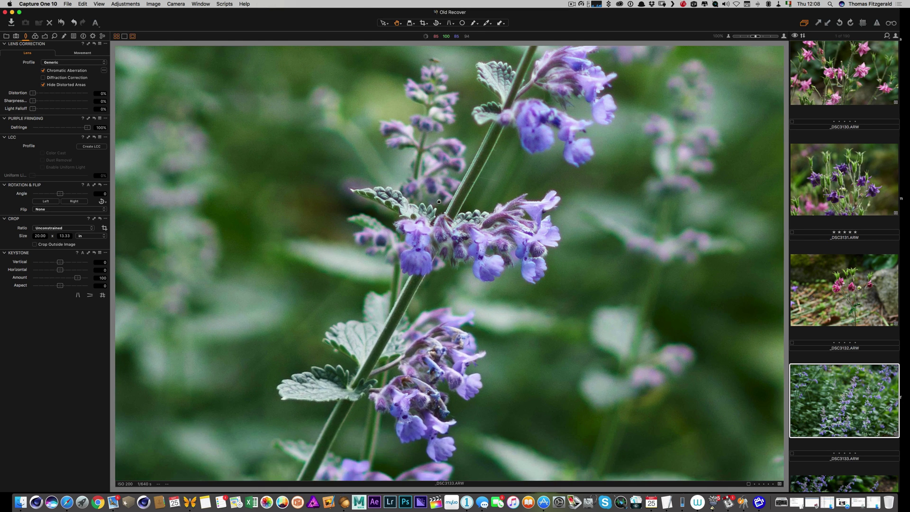
{"action": "double_click", "coordinate": [439, 201]}
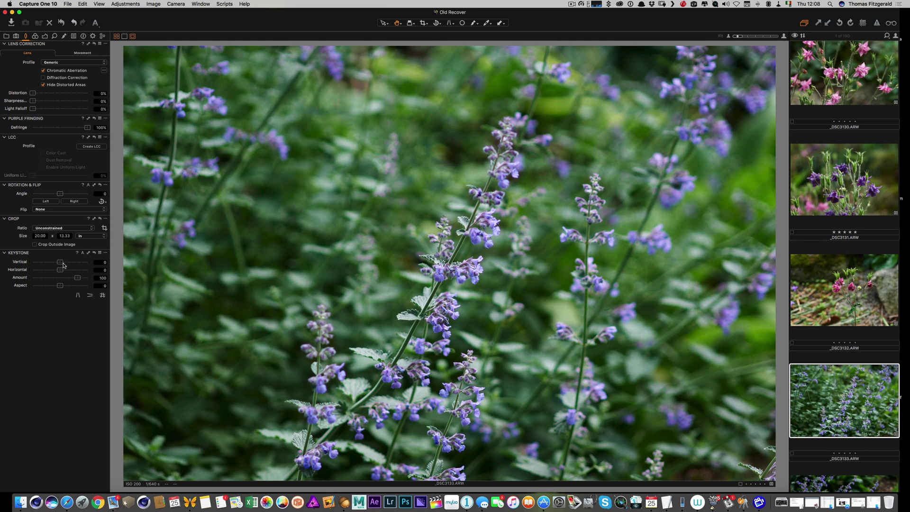
Step: Set Exposure to 0.3, Contrast to 4, Structure to 7 and Vignetting amount to -0.24, and give _DSC3133.ARW five stars
{"action": "left_click", "coordinate": [36, 36]}
{"action": "left_click", "coordinate": [44, 37]}
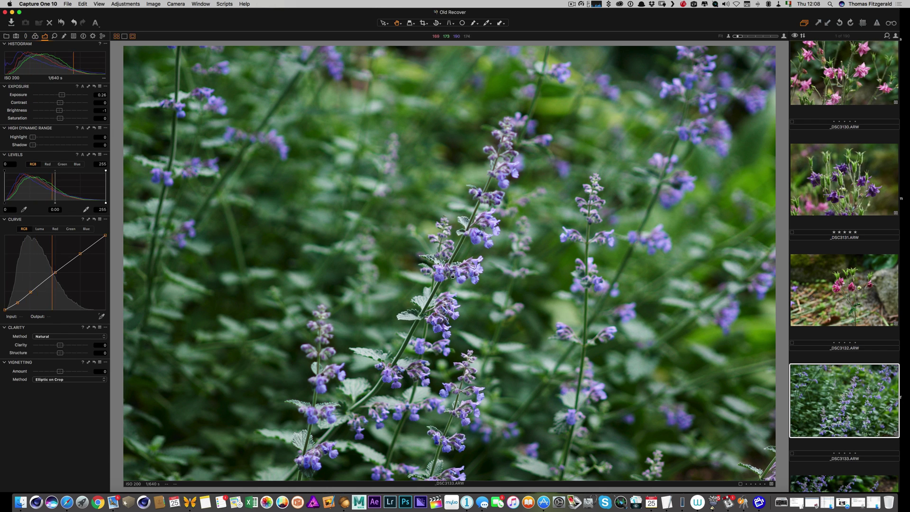
{"action": "left_click_drag", "start_coordinate": [60, 353], "coordinate": [55, 373]}
{"action": "left_click_drag", "start_coordinate": [60, 102], "coordinate": [63, 95]}
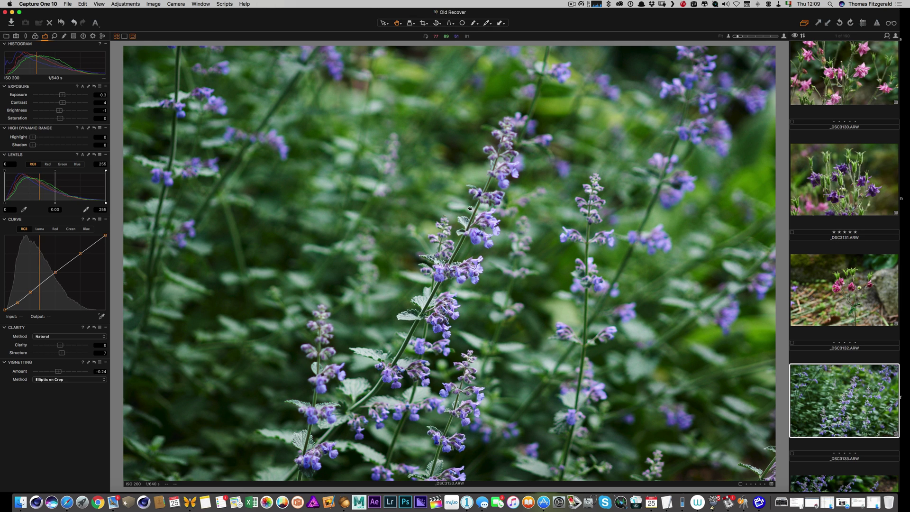
{"action": "left_click", "coordinate": [856, 452]}
Step: View the flower-bed photos _DSC3134.ARW and _DSC3135.ARW, the allium photo _DSC3136.ARW and the purple flower spikes of _DSC3140.ARW
{"action": "scroll", "coordinate": [835, 331], "scroll_direction": "down", "scroll_amount": 5}
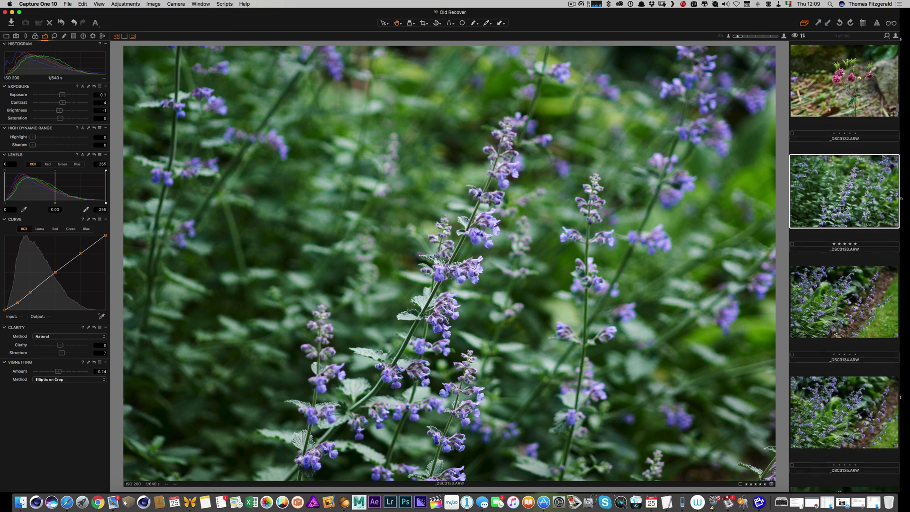
{"action": "left_click", "coordinate": [829, 296]}
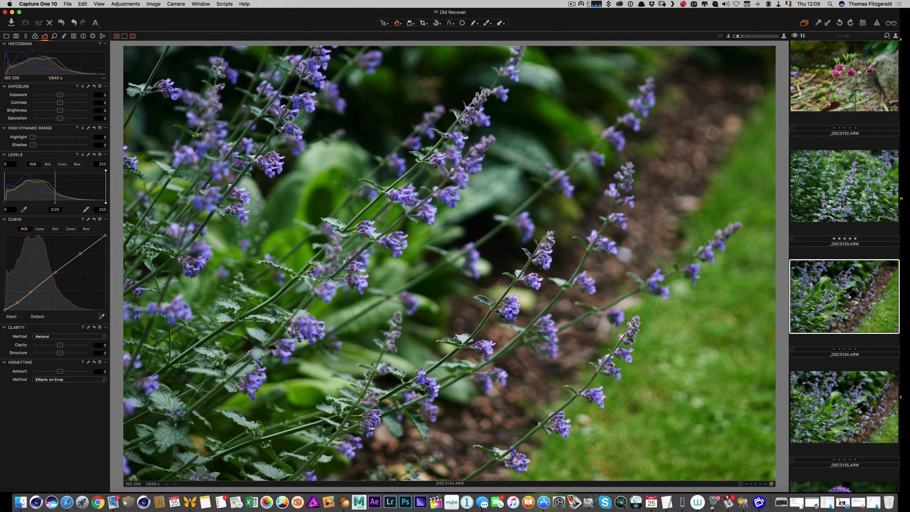
{"action": "scroll", "coordinate": [829, 296], "scroll_direction": "down", "scroll_amount": 3}
{"action": "left_click", "coordinate": [828, 292]}
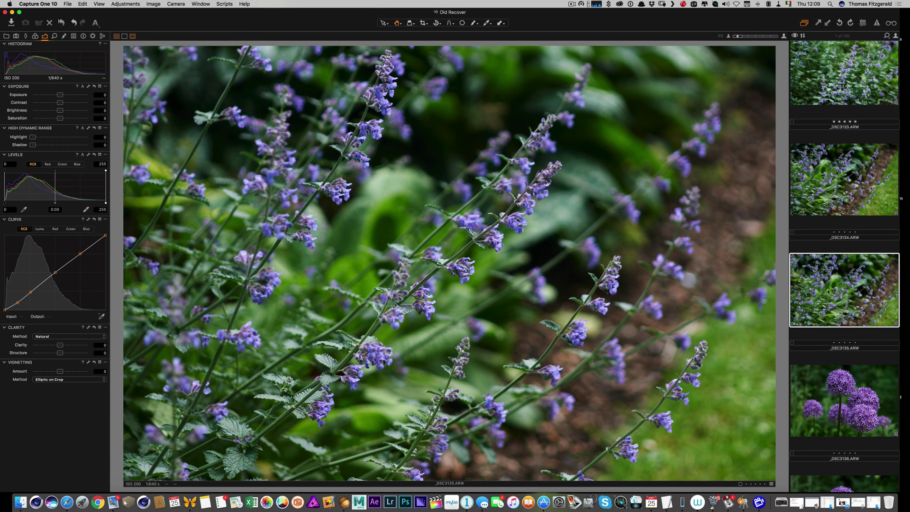
{"action": "scroll", "coordinate": [851, 295], "scroll_direction": "down", "scroll_amount": 5}
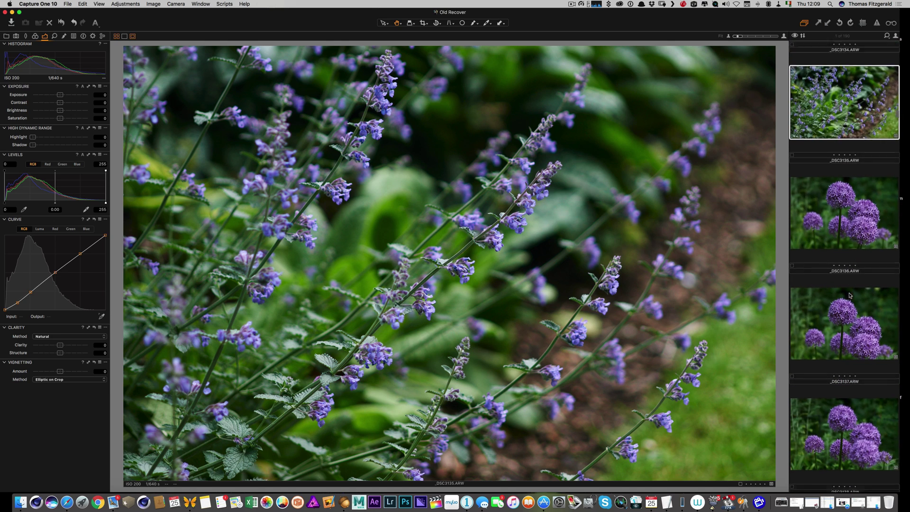
{"action": "left_click", "coordinate": [848, 211]}
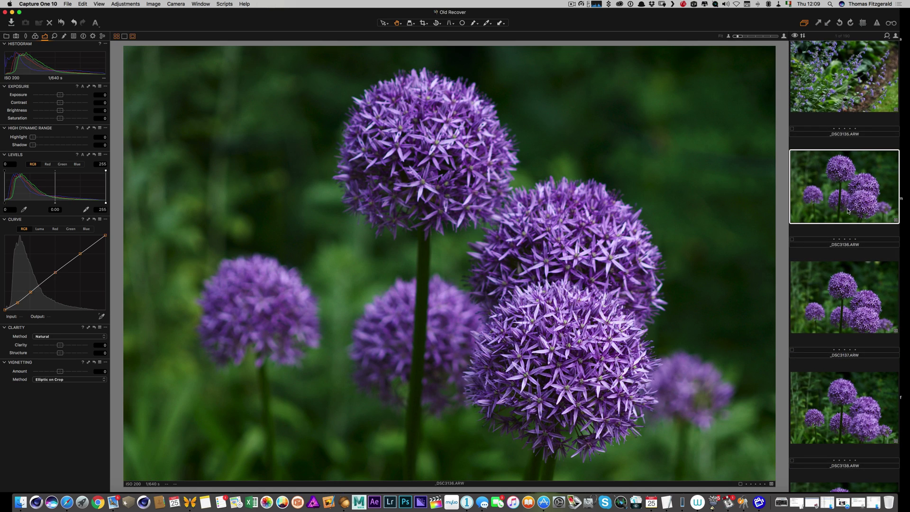
{"action": "scroll", "coordinate": [848, 211], "scroll_direction": "down", "scroll_amount": 8}
{"action": "left_click", "coordinate": [848, 211]}
{"action": "scroll", "coordinate": [848, 210], "scroll_direction": "down", "scroll_amount": 1}
{"action": "left_click", "coordinate": [833, 248]}
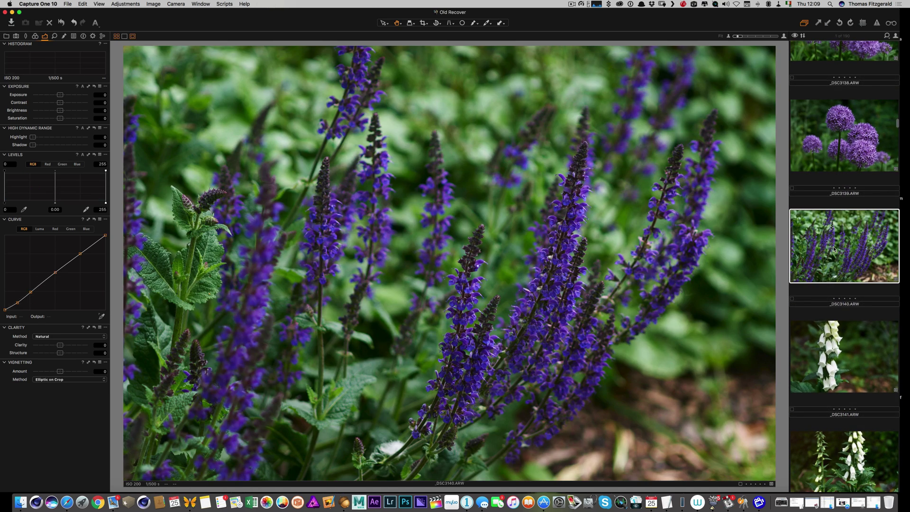
Step: View the white foxglove photo _DSC3141.ARW and inspect several of its bells at 100%
{"action": "left_click", "coordinate": [848, 352]}
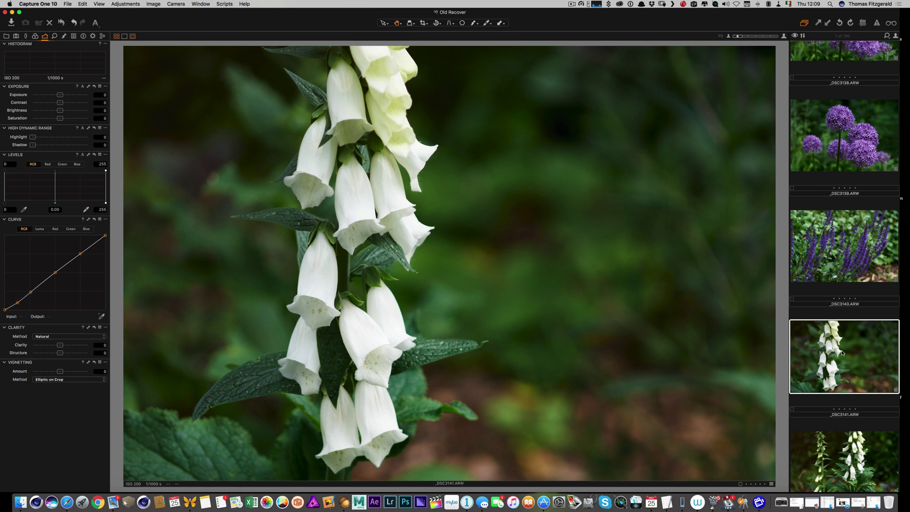
{"action": "left_click", "coordinate": [349, 223]}
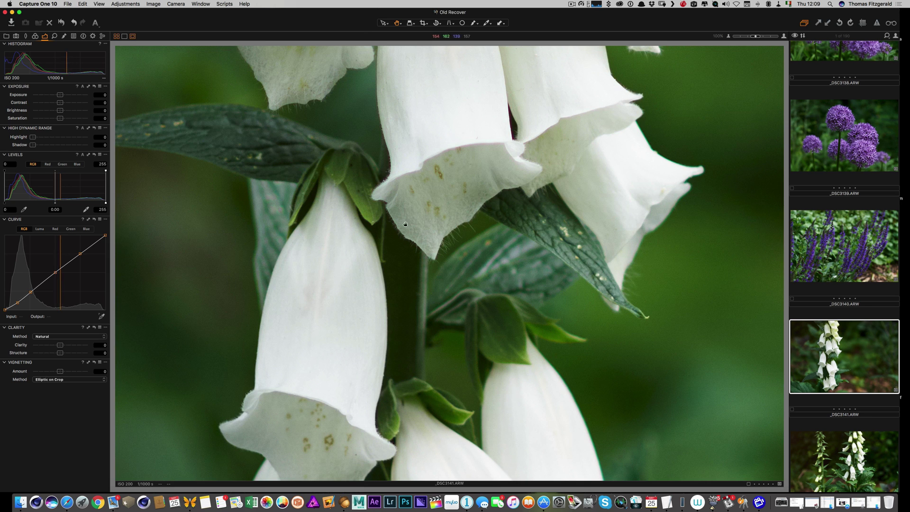
{"action": "left_click_drag", "start_coordinate": [454, 189], "coordinate": [498, 321]}
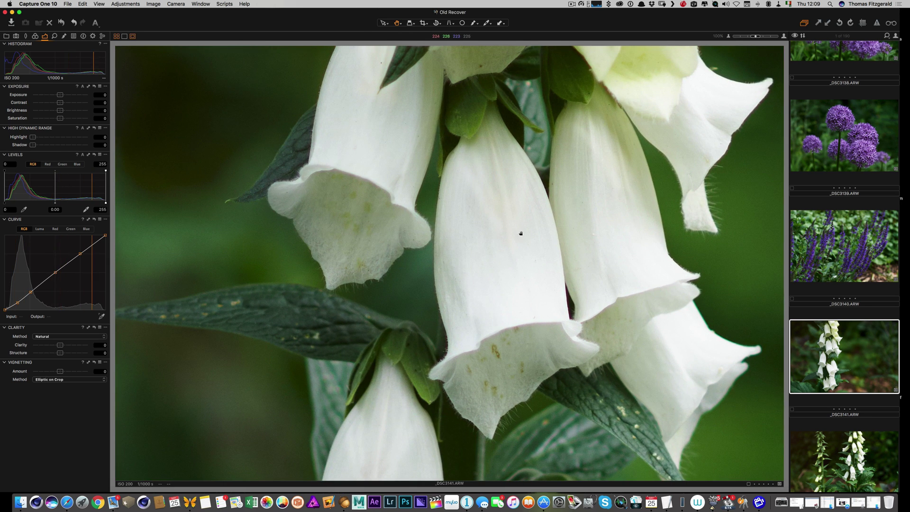
{"action": "left_click_drag", "start_coordinate": [528, 254], "coordinate": [466, 240]}
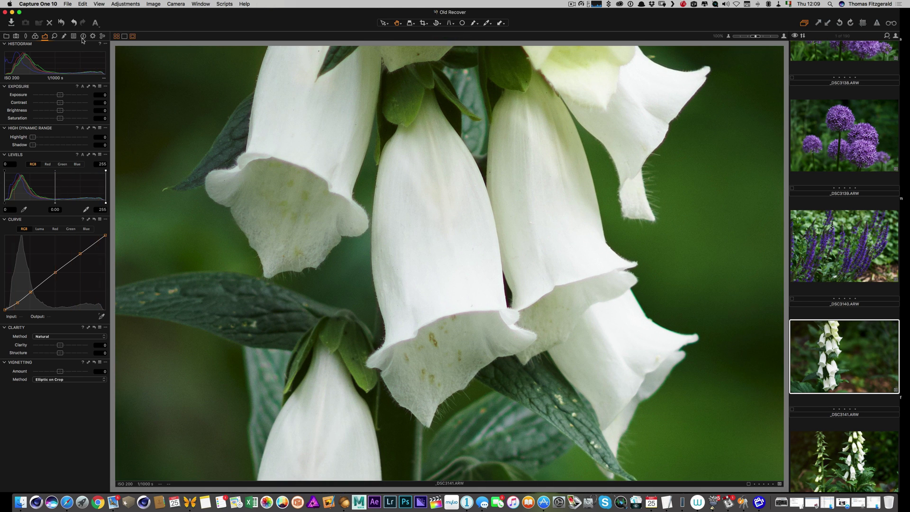
Step: Enable Chromatic Aberration correction and raise the Defringe amount for the white foxglove photo
{"action": "left_click", "coordinate": [35, 36]}
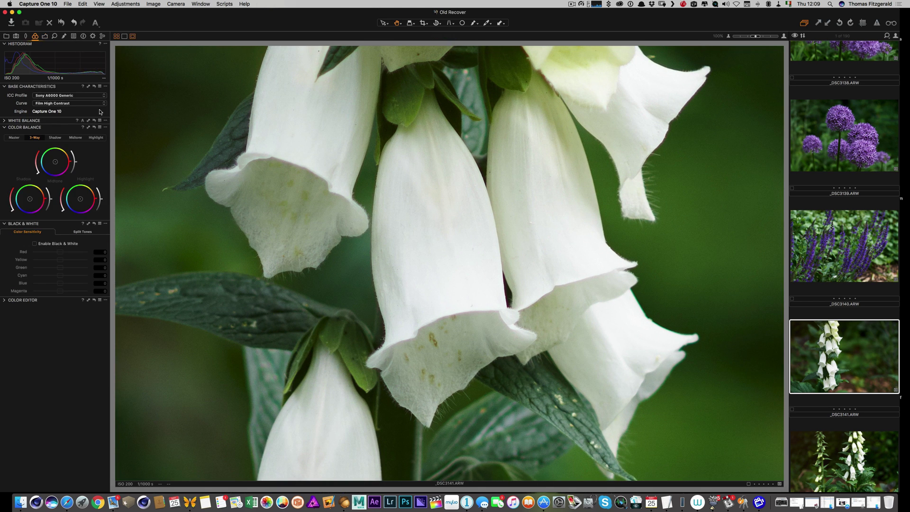
{"action": "left_click", "coordinate": [26, 36]}
{"action": "left_click", "coordinate": [62, 70]}
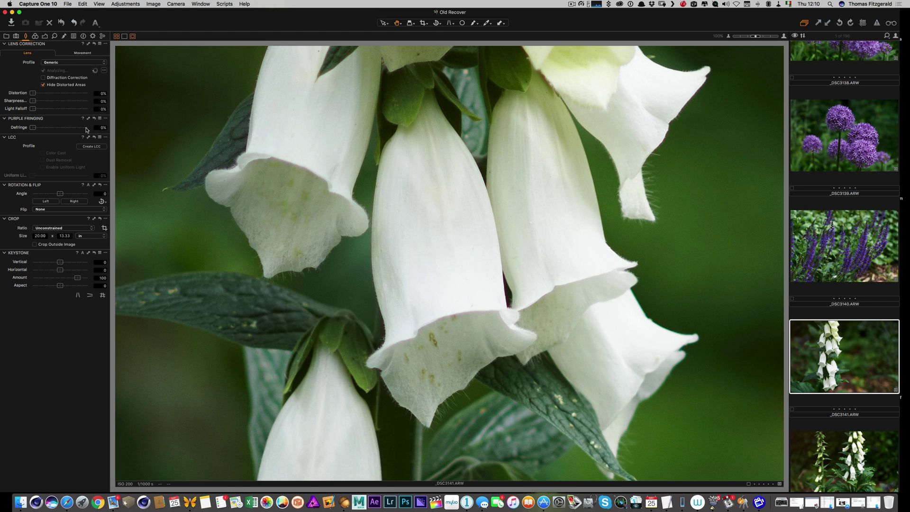
{"action": "left_click_drag", "start_coordinate": [86, 128], "coordinate": [103, 129]}
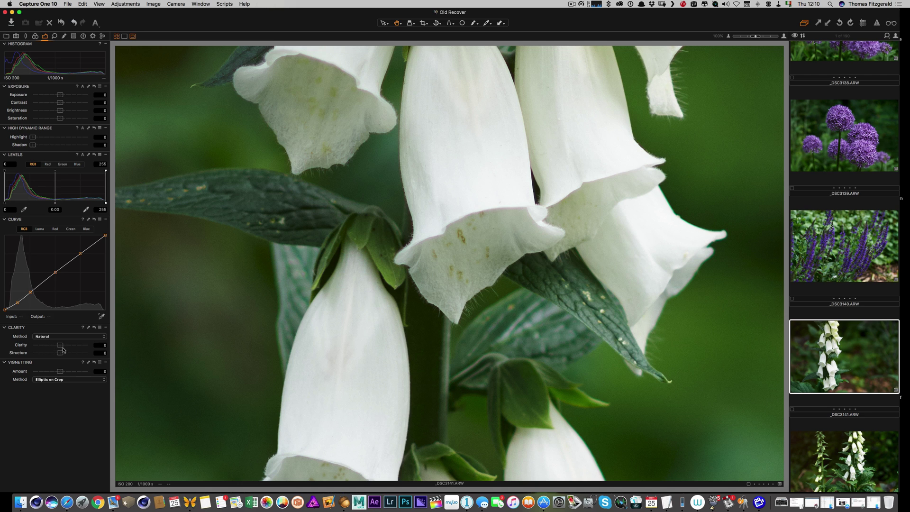
Step: Set the white foxglove photo's Clarity to 9 and Structure to 20, and return to the full image view
{"action": "left_click_drag", "start_coordinate": [63, 348], "coordinate": [65, 347]}
{"action": "left_click_drag", "start_coordinate": [60, 354], "coordinate": [67, 358]}
{"action": "left_click", "coordinate": [471, 138]}
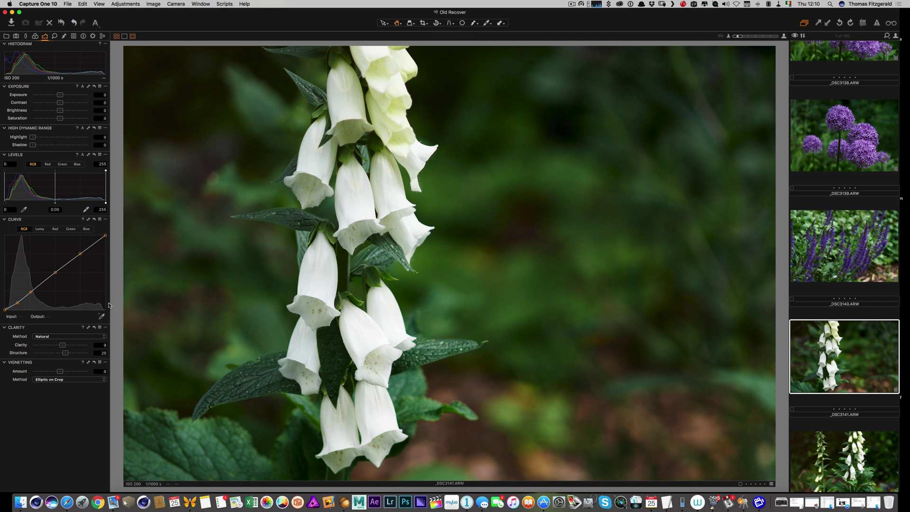
Step: Set Vignetting amount to -0.44, Contrast to 10 and Exposure to 0.14, and give the white foxglove photo five stars
{"action": "left_click_drag", "start_coordinate": [60, 370], "coordinate": [57, 372]}
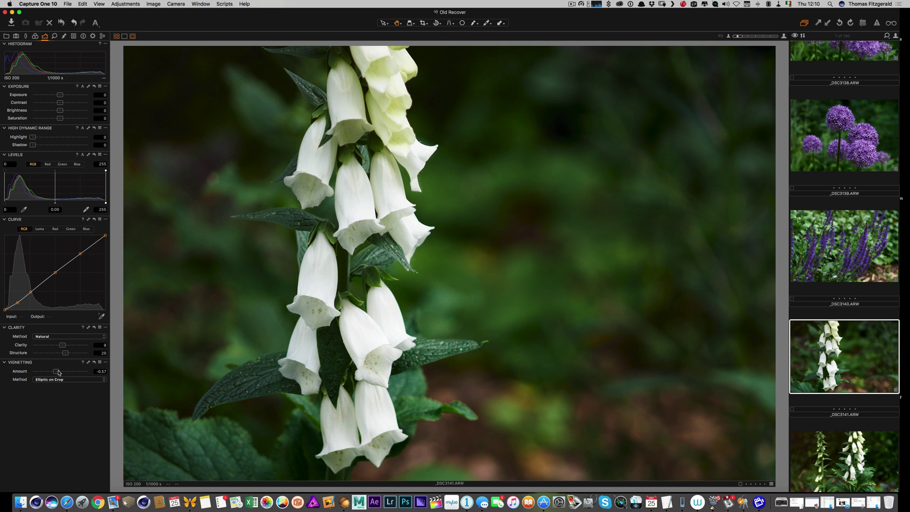
{"action": "left_click_drag", "start_coordinate": [60, 102], "coordinate": [64, 95]}
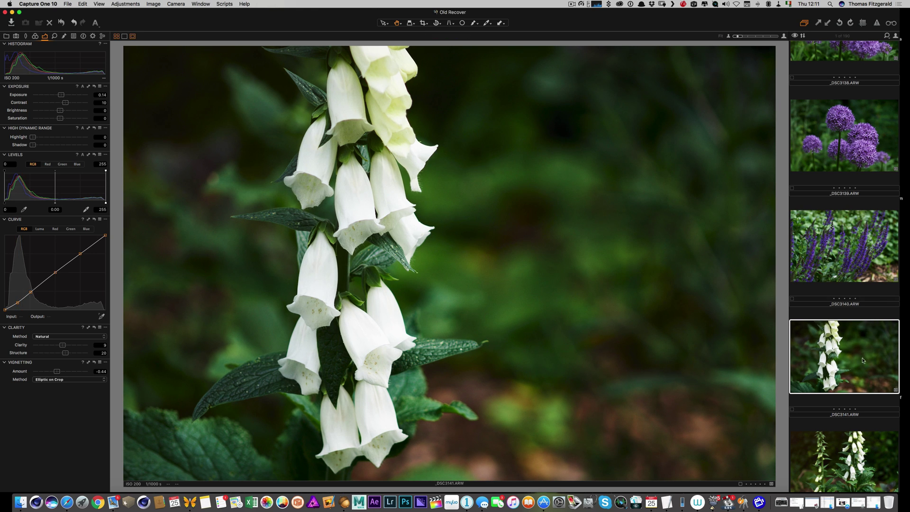
{"action": "left_click", "coordinate": [859, 408]}
Step: View the photo of two foxglove stems, _DSC3142.ARW
{"action": "scroll", "coordinate": [834, 258], "scroll_direction": "down", "scroll_amount": 3}
{"action": "scroll", "coordinate": [834, 258], "scroll_direction": "down", "scroll_amount": 2}
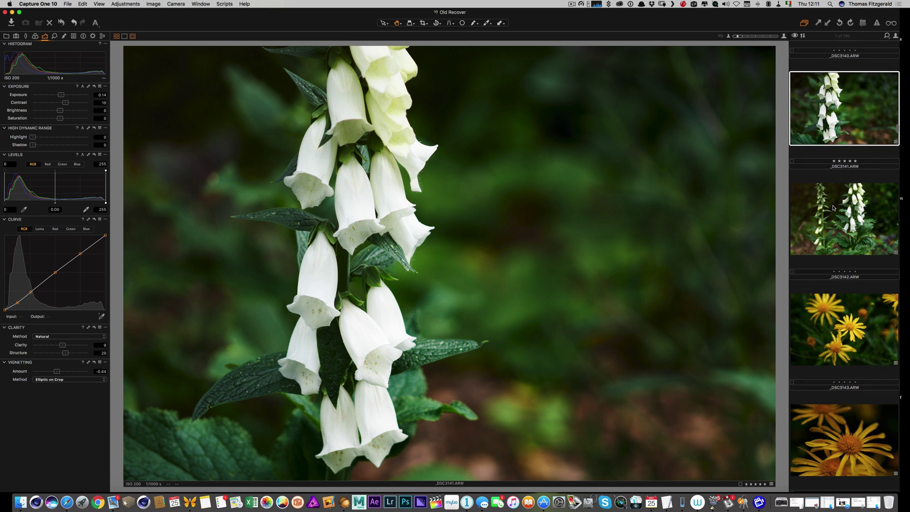
{"action": "left_click", "coordinate": [833, 208]}
{"action": "scroll", "coordinate": [834, 307], "scroll_direction": "down", "scroll_amount": 1}
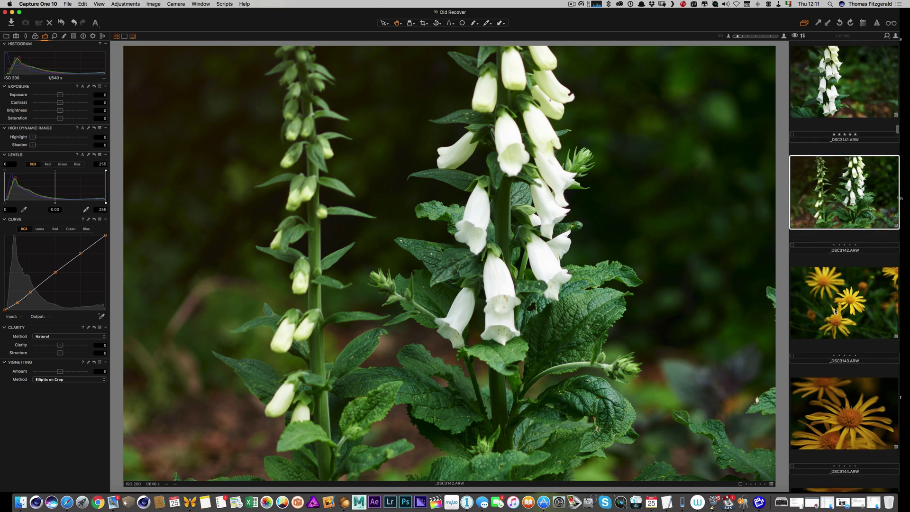
Step: Open the yellow daisy photo _DSC3143.ARW, inspect its centre flower at 100%, and set Exposure to 0.56 and Contrast to 1
{"action": "left_click", "coordinate": [838, 300]}
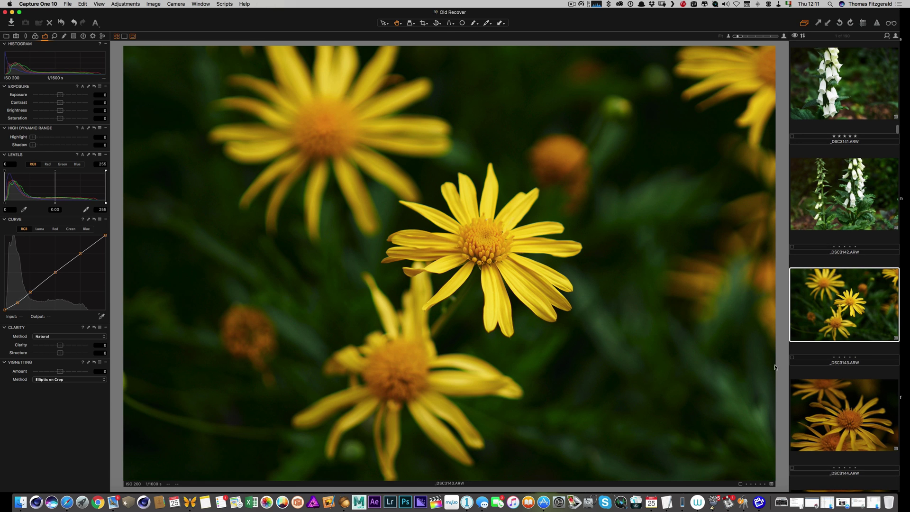
{"action": "left_click", "coordinate": [514, 240]}
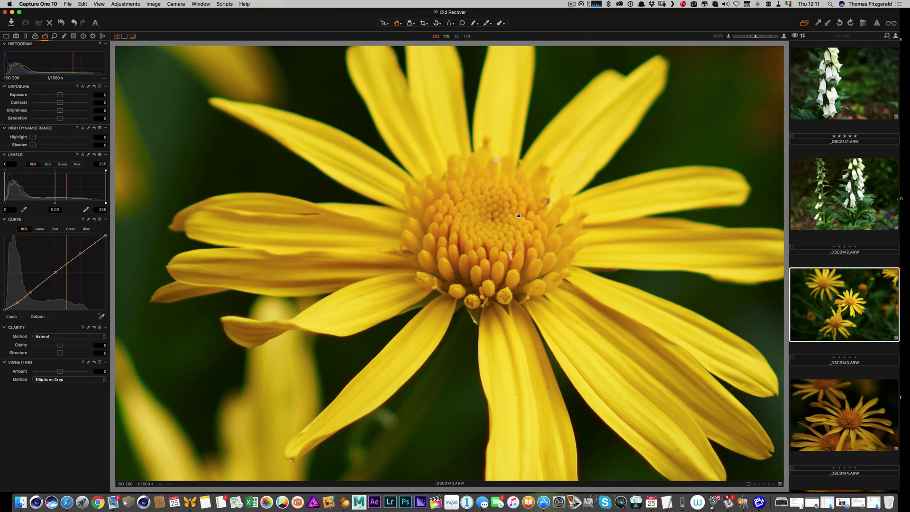
{"action": "left_click", "coordinate": [518, 215]}
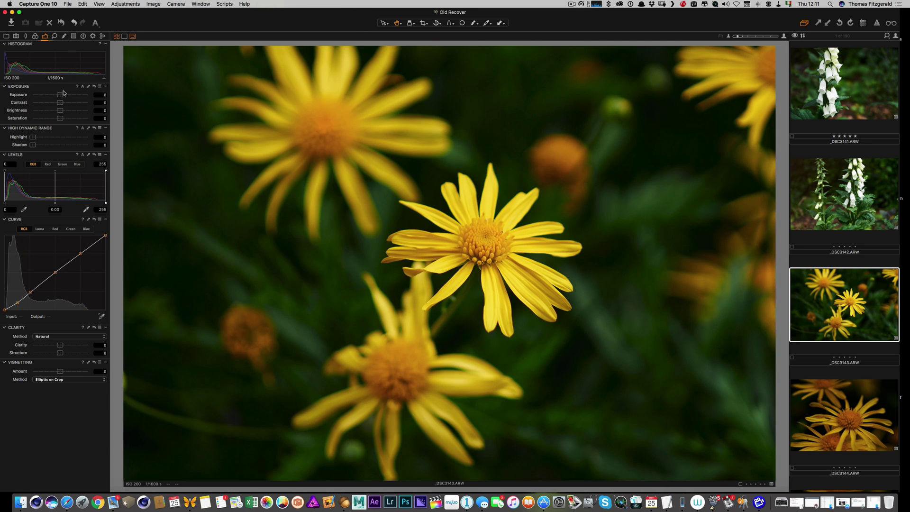
{"action": "left_click_drag", "start_coordinate": [60, 94], "coordinate": [64, 97]}
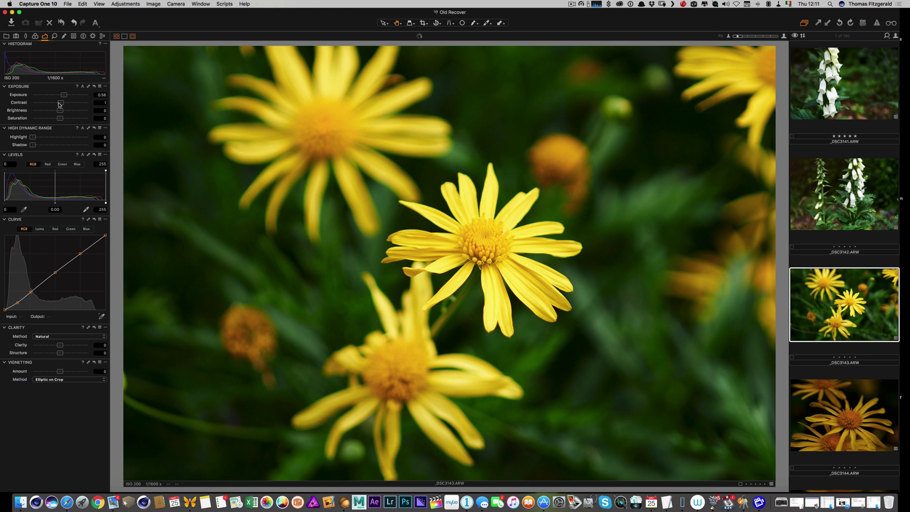
{"action": "left_click_drag", "start_coordinate": [60, 103], "coordinate": [61, 102]}
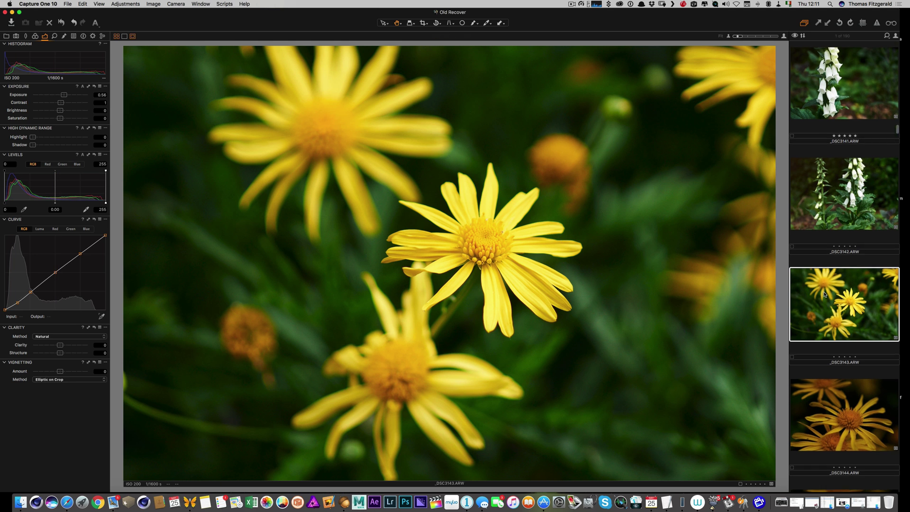
Step: View the close-up of dark yellow daisies, _DSC3144.ARW
{"action": "scroll", "coordinate": [836, 255], "scroll_direction": "down", "scroll_amount": 3}
{"action": "left_click", "coordinate": [836, 256]}
{"action": "scroll", "coordinate": [834, 254], "scroll_direction": "down", "scroll_amount": 4}
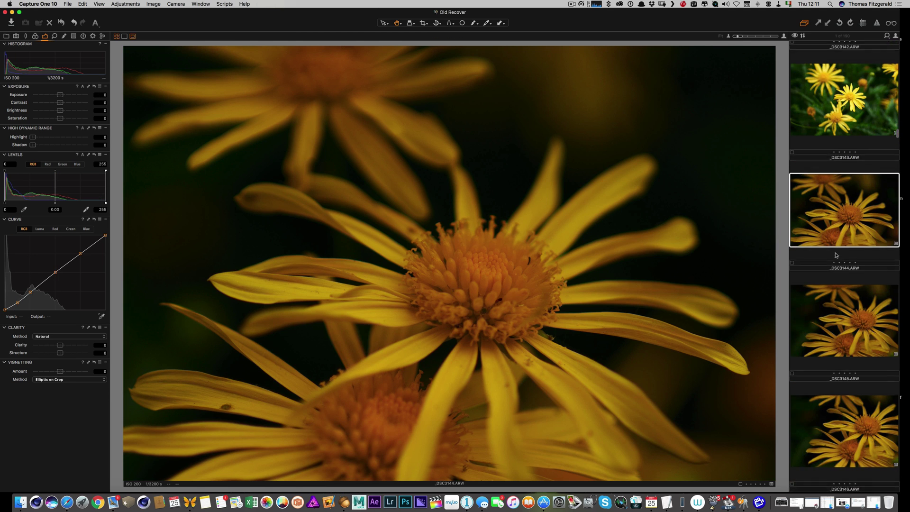
Step: Open the yellow daisy close-up _DSC3145.ARW, set Exposure to 1.28, and inspect the main flower's centre at 100%
{"action": "left_click", "coordinate": [836, 239]}
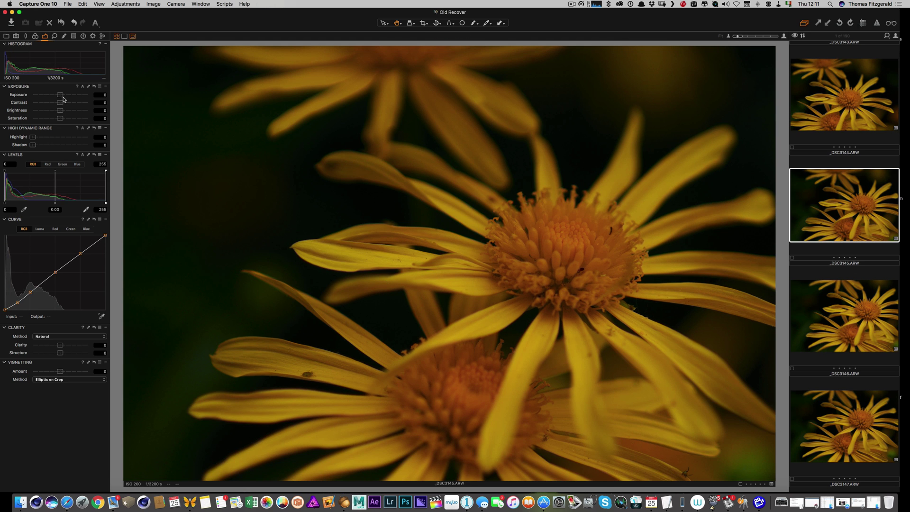
{"action": "left_click_drag", "start_coordinate": [61, 94], "coordinate": [69, 95]}
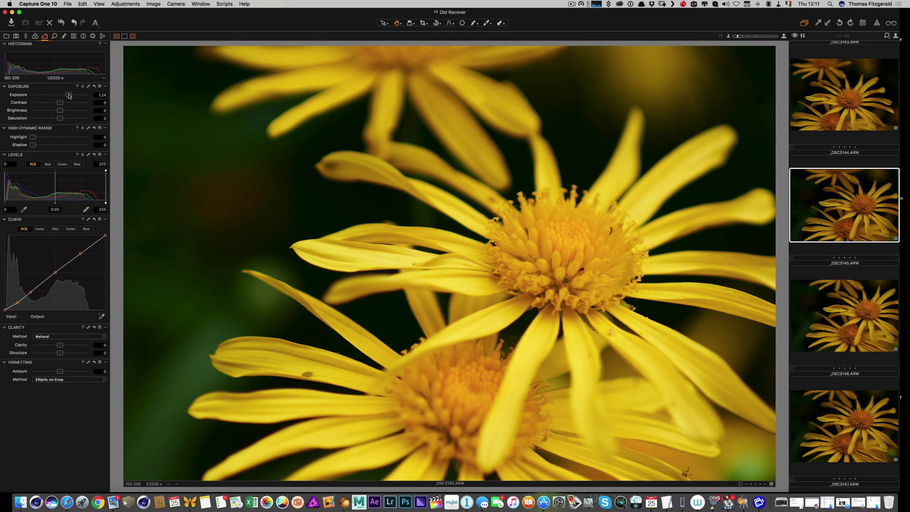
{"action": "left_click", "coordinate": [557, 228]}
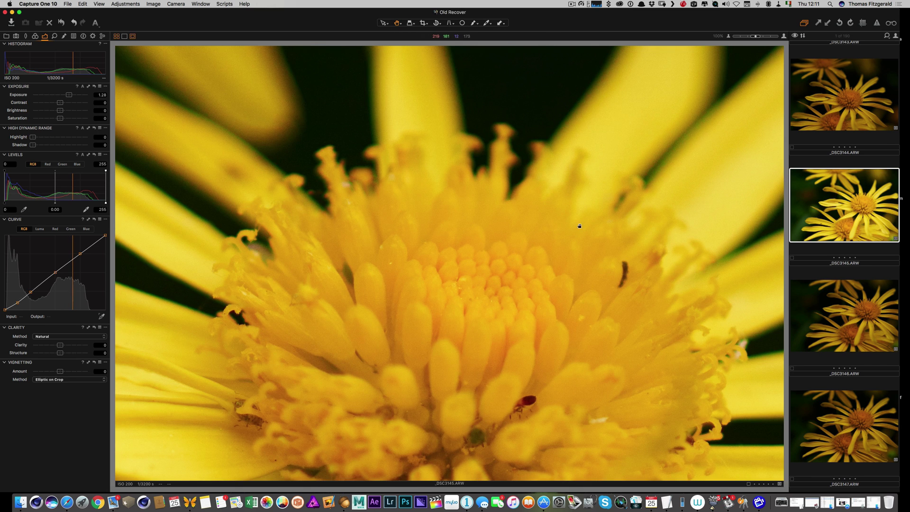
{"action": "left_click_drag", "start_coordinate": [583, 246], "coordinate": [494, 142]}
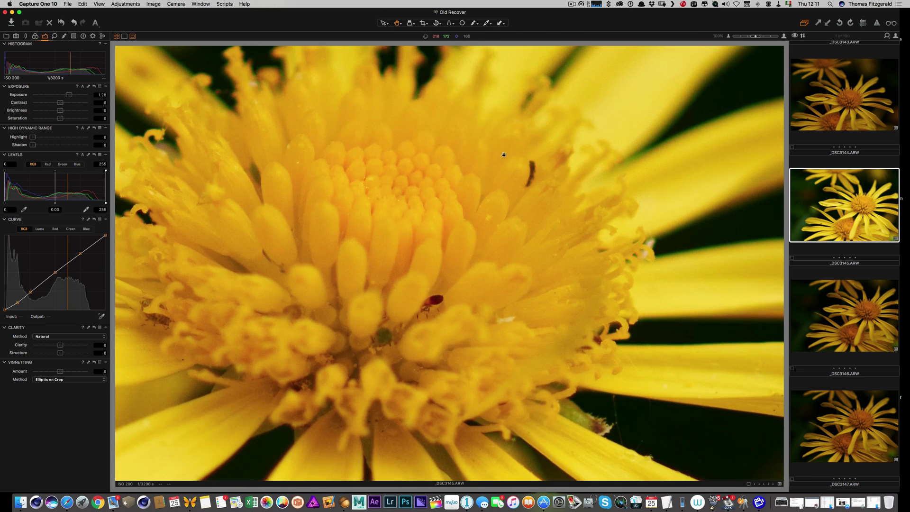
{"action": "scroll", "coordinate": [505, 159], "scroll_direction": "down", "scroll_amount": 3}
{"action": "scroll", "coordinate": [505, 161], "scroll_direction": "left", "scroll_amount": 2}
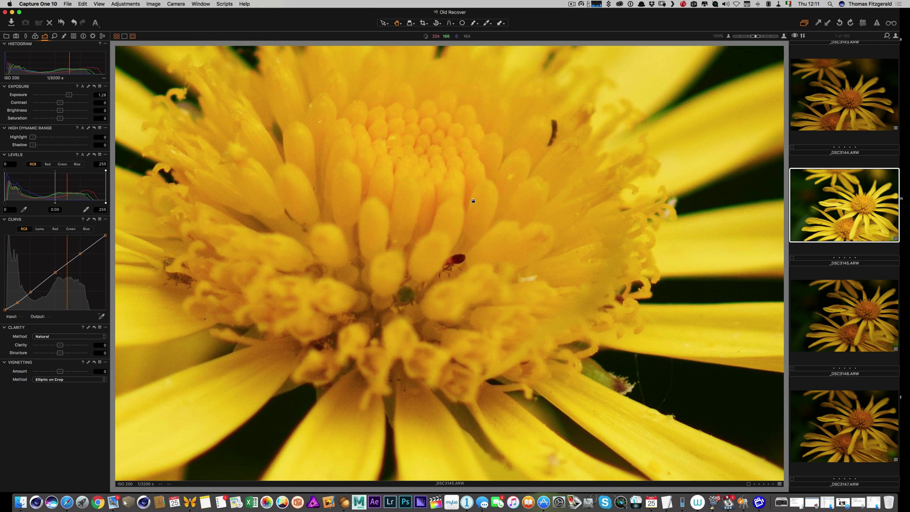
{"action": "left_click", "coordinate": [425, 186]}
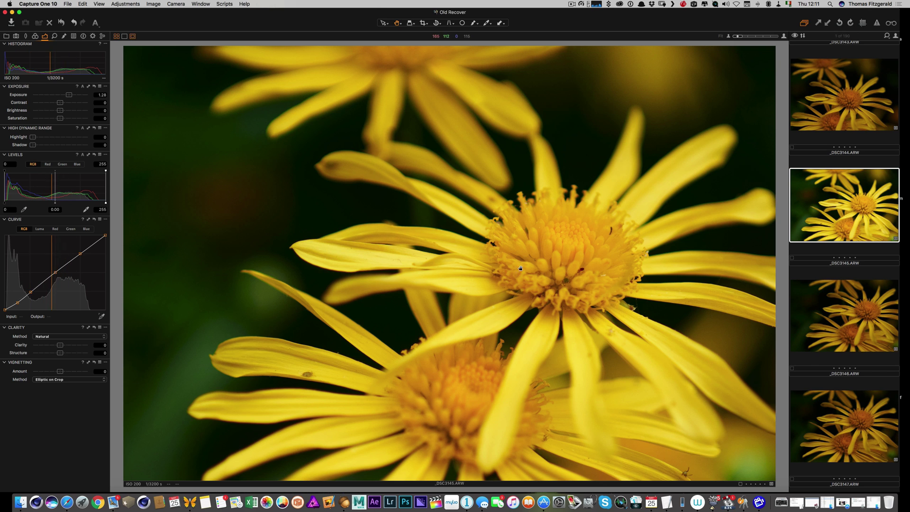
Step: Inspect the spotted lower petal and the centres of both daisies at 100%, and return to the full-image view
{"action": "left_click", "coordinate": [309, 374]}
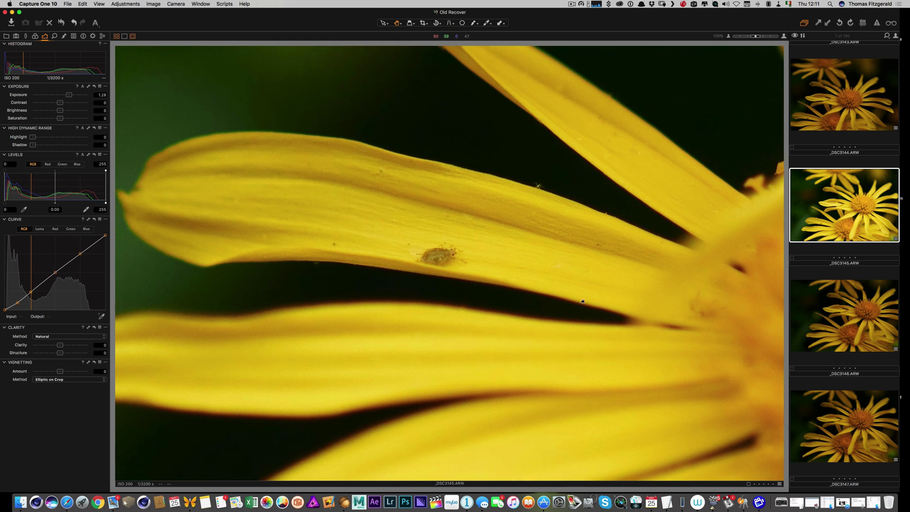
{"action": "scroll", "coordinate": [407, 265], "scroll_direction": "right", "scroll_amount": 3}
{"action": "scroll", "coordinate": [407, 265], "scroll_direction": "down", "scroll_amount": 2}
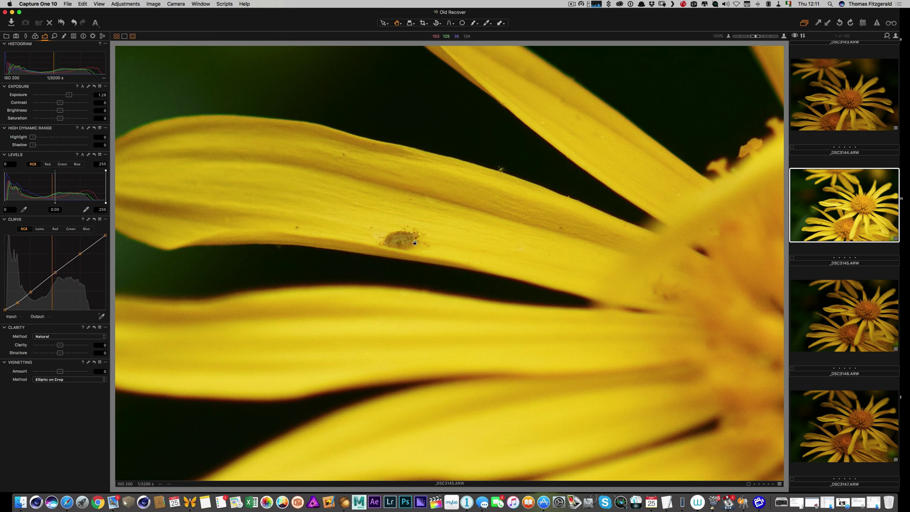
{"action": "scroll", "coordinate": [564, 256], "scroll_direction": "right", "scroll_amount": 5}
{"action": "scroll", "coordinate": [590, 273], "scroll_direction": "down", "scroll_amount": 5}
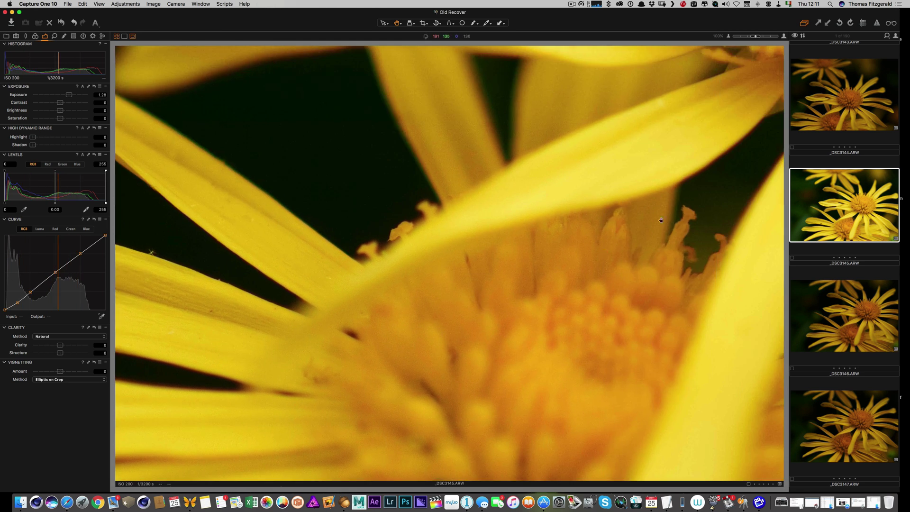
{"action": "scroll", "coordinate": [642, 276], "scroll_direction": "up", "scroll_amount": 3}
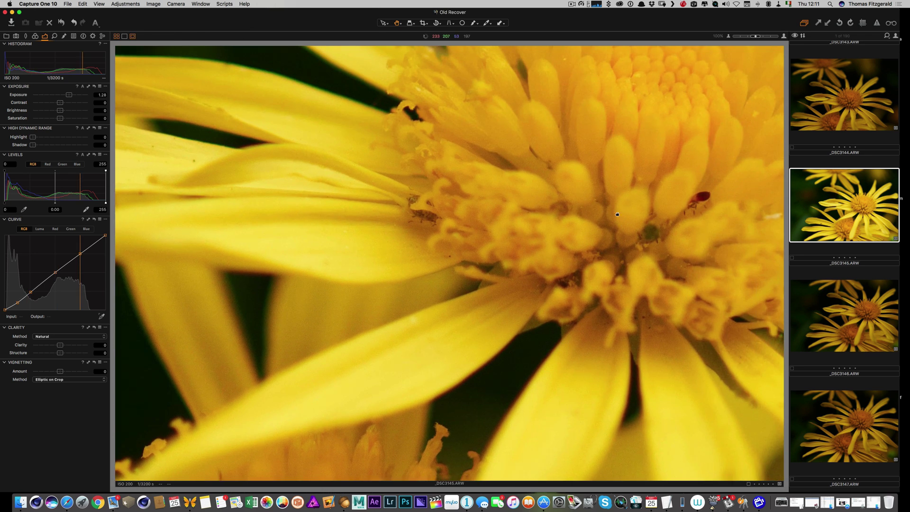
{"action": "scroll", "coordinate": [559, 331], "scroll_direction": "up", "scroll_amount": 4}
{"action": "scroll", "coordinate": [559, 332], "scroll_direction": "right", "scroll_amount": 3}
{"action": "key", "text": "super+minus"}
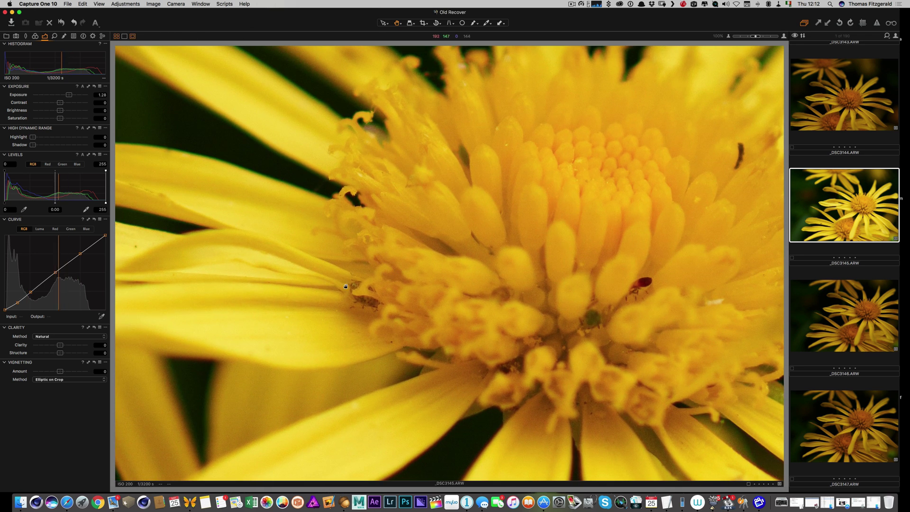
{"action": "key", "text": "super+minus"}
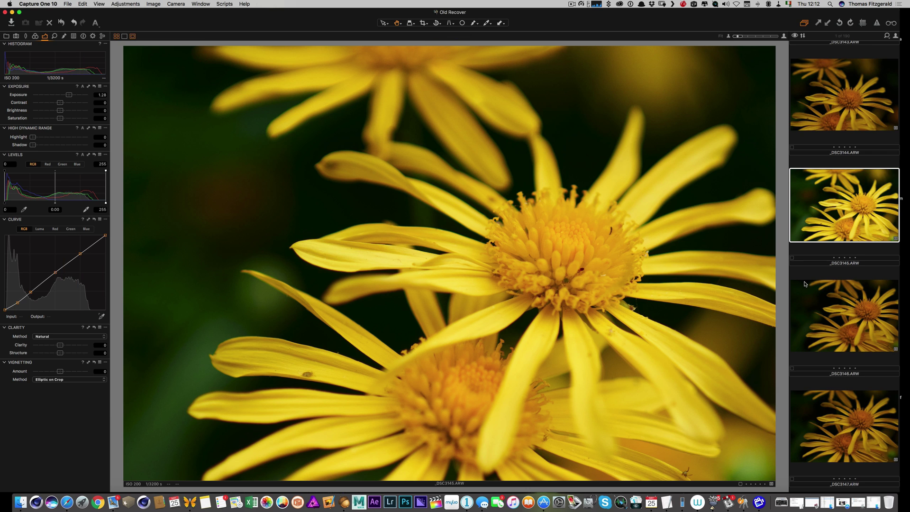
Step: Open the magenta flower spike photo _DSC3148.ARW and give it five stars
{"action": "scroll", "coordinate": [845, 256], "scroll_direction": "down", "scroll_amount": 4}
{"action": "scroll", "coordinate": [845, 259], "scroll_direction": "down", "scroll_amount": 3}
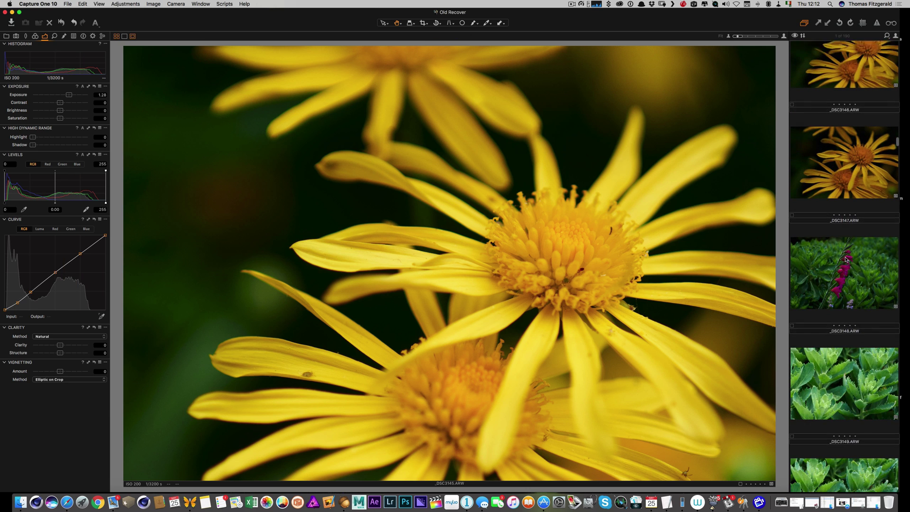
{"action": "left_click", "coordinate": [844, 255]}
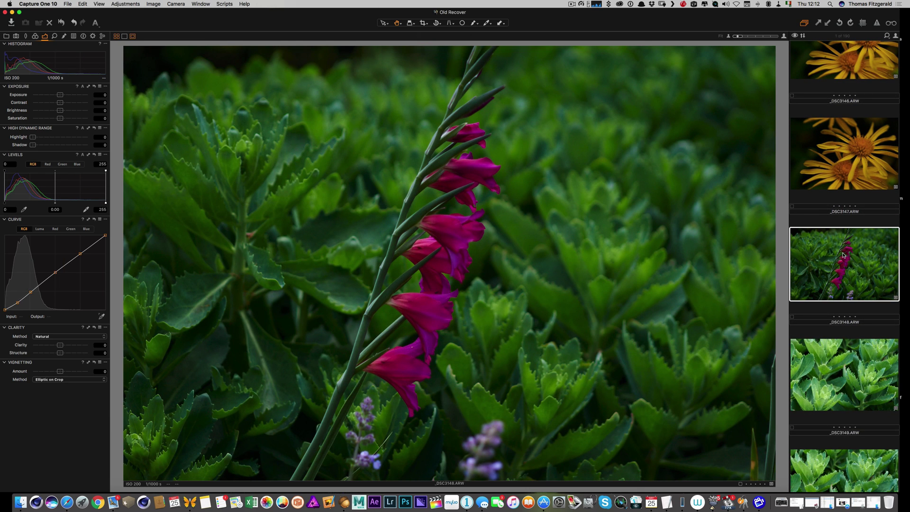
Step: View the green succulent photos _DSC3149.ARW, _DSC3151.ARW and _DSC3153.ARW and the hooked-stem photo _DSC3154.ARW
{"action": "scroll", "coordinate": [836, 235], "scroll_direction": "down", "scroll_amount": 5}
{"action": "left_click", "coordinate": [828, 212]}
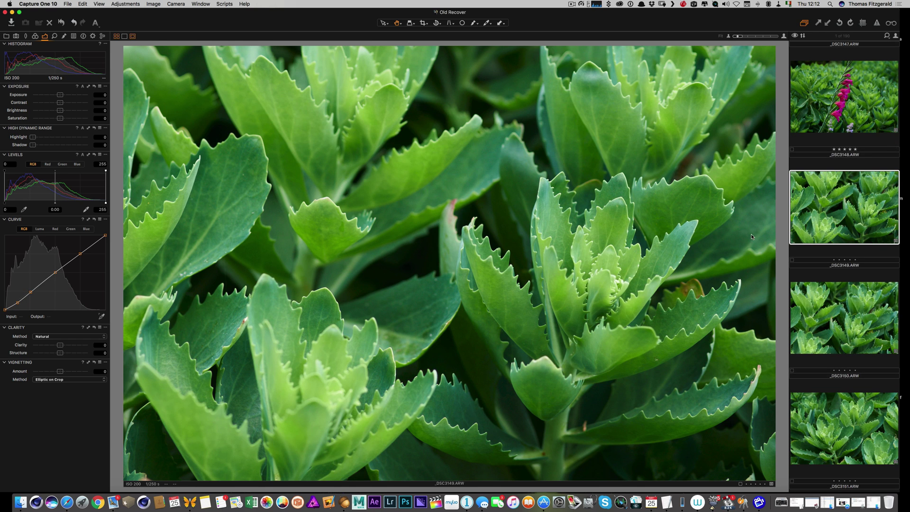
{"action": "scroll", "coordinate": [829, 250], "scroll_direction": "down", "scroll_amount": 3}
{"action": "left_click", "coordinate": [835, 325]}
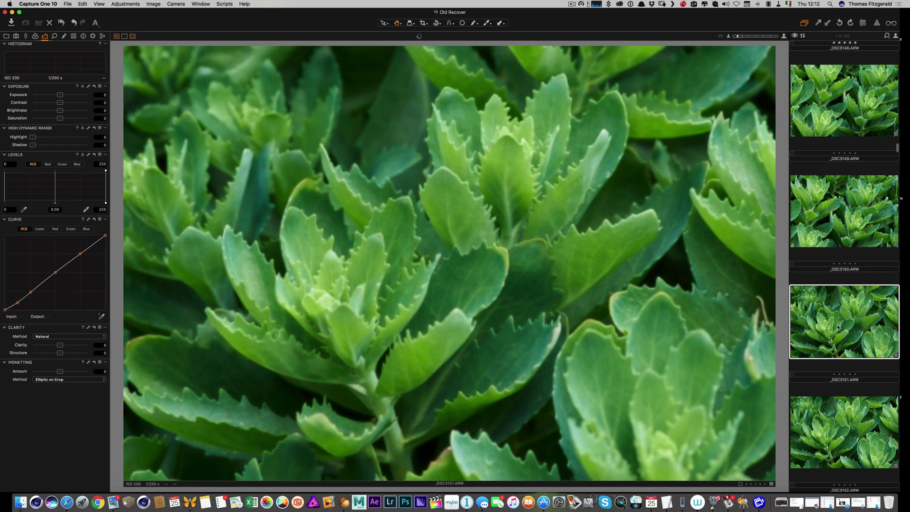
{"action": "scroll", "coordinate": [836, 319], "scroll_direction": "down", "scroll_amount": 8}
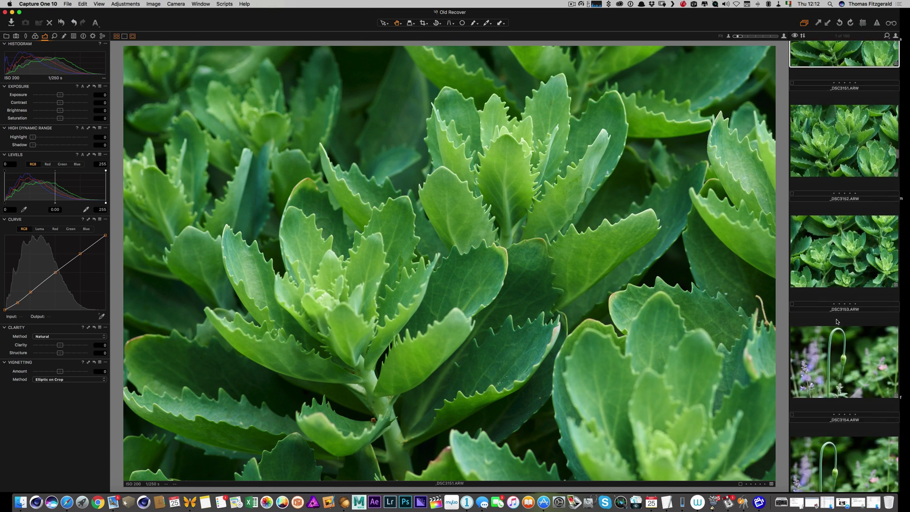
{"action": "left_click", "coordinate": [838, 254]}
{"action": "scroll", "coordinate": [837, 254], "scroll_direction": "down", "scroll_amount": 4}
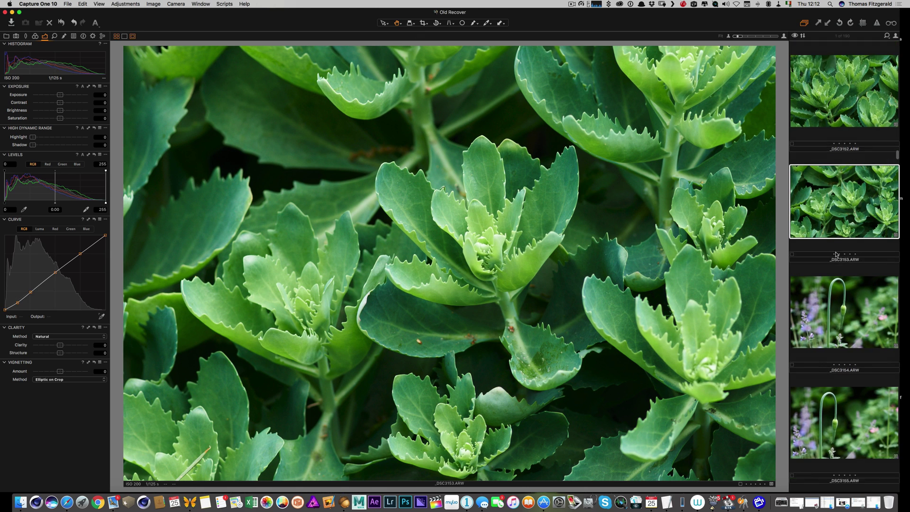
{"action": "left_click", "coordinate": [836, 217]}
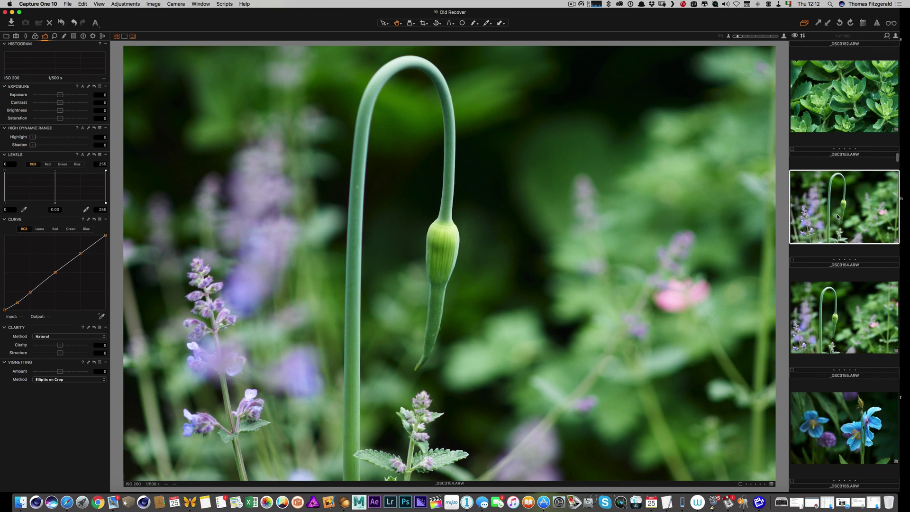
Step: Open the blue poppy photo _DSC3156.ARW, set Exposure to 0.23 and Contrast to 10, and inspect the flower at 100%
{"action": "scroll", "coordinate": [840, 290], "scroll_direction": "down", "scroll_amount": 4}
{"action": "left_click", "coordinate": [844, 286]}
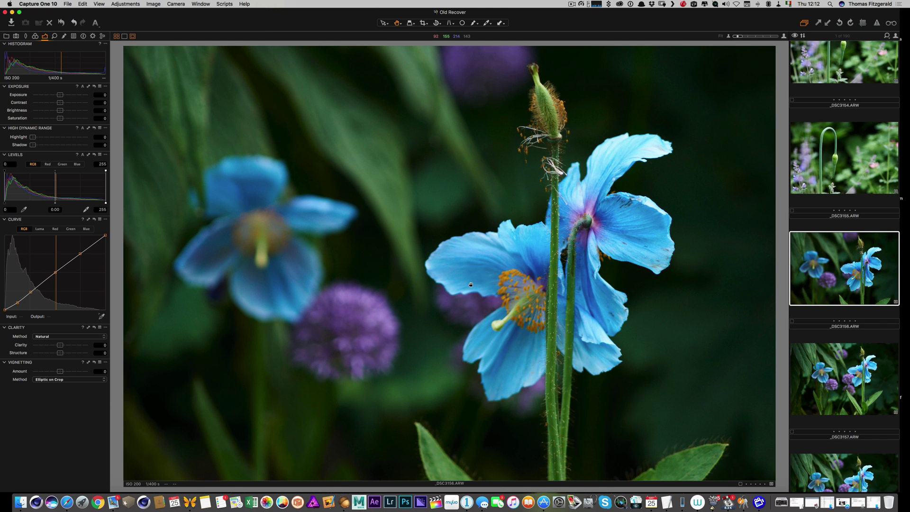
{"action": "left_click_drag", "start_coordinate": [60, 95], "coordinate": [66, 106]}
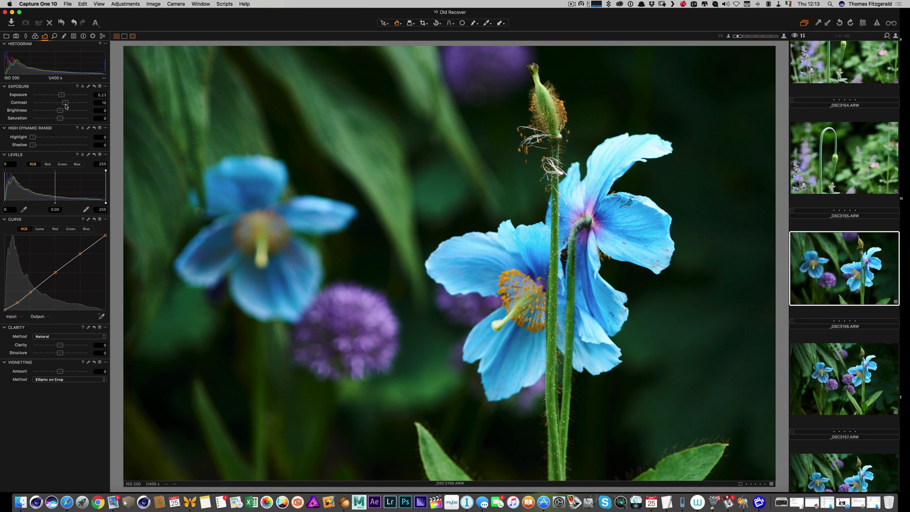
{"action": "left_click", "coordinate": [560, 205]}
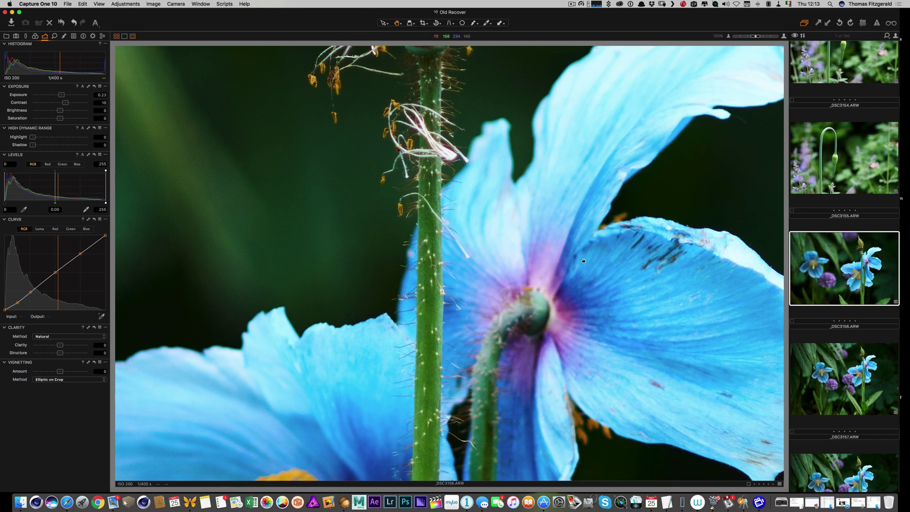
{"action": "scroll", "coordinate": [566, 185], "scroll_direction": "down", "scroll_amount": 3}
{"action": "left_click", "coordinate": [570, 166]}
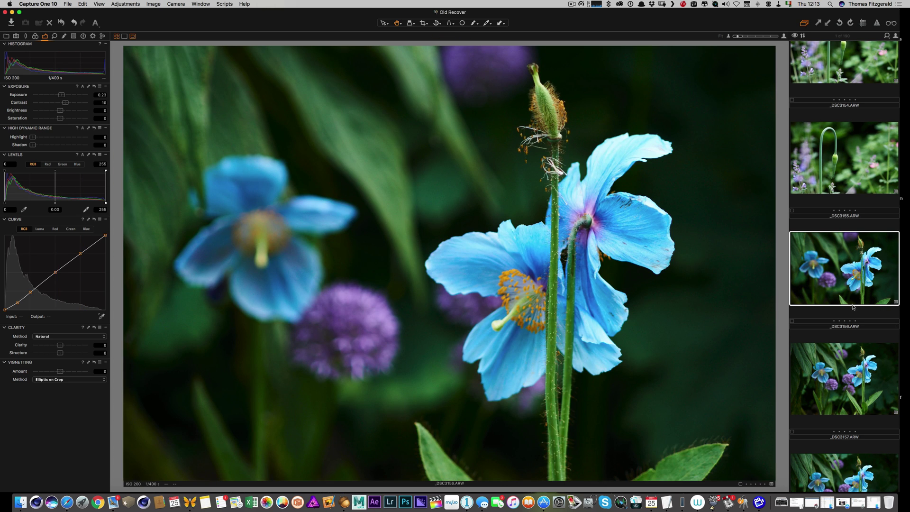
Step: Open the blue poppy close-up _DSC3162.ARW and set Exposure to 0.56, Contrast to 10 and Vignetting amount to -0.56
{"action": "scroll", "coordinate": [852, 304], "scroll_direction": "down", "scroll_amount": 8}
{"action": "scroll", "coordinate": [851, 305], "scroll_direction": "down", "scroll_amount": 8}
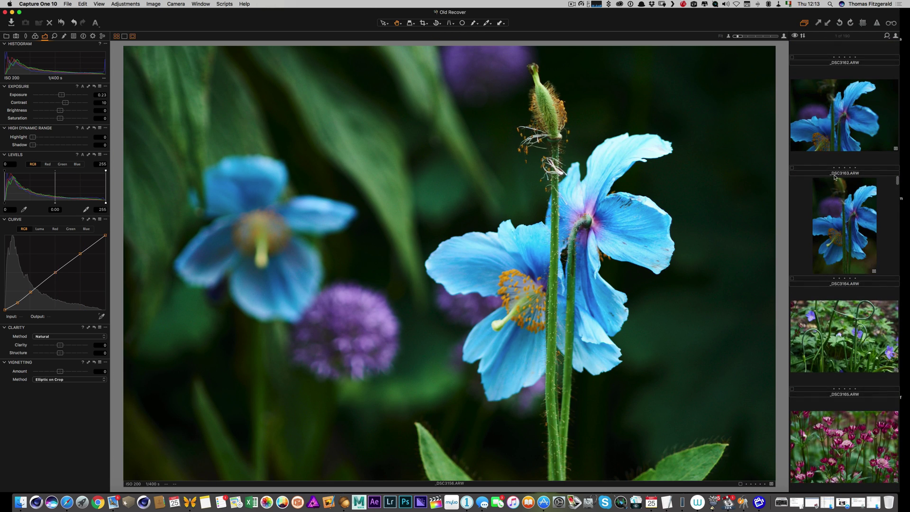
{"action": "scroll", "coordinate": [830, 127], "scroll_direction": "up", "scroll_amount": 2}
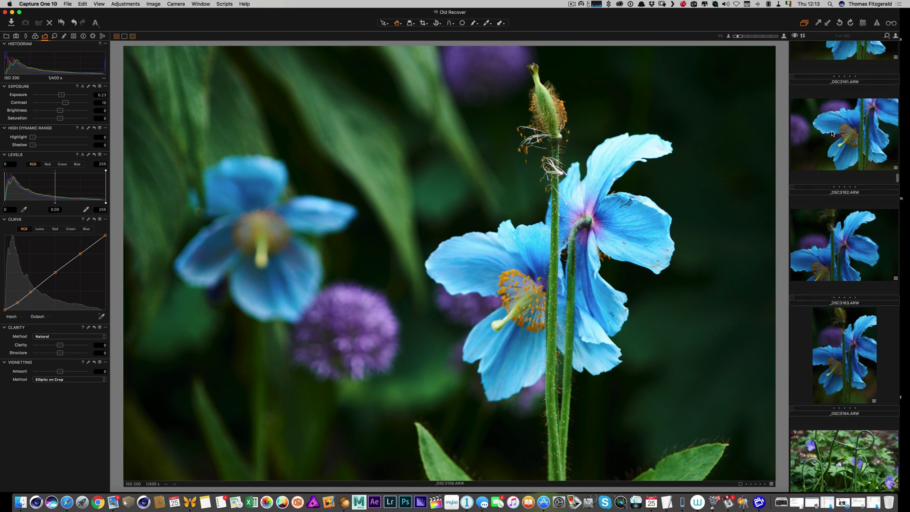
{"action": "left_click", "coordinate": [829, 140]}
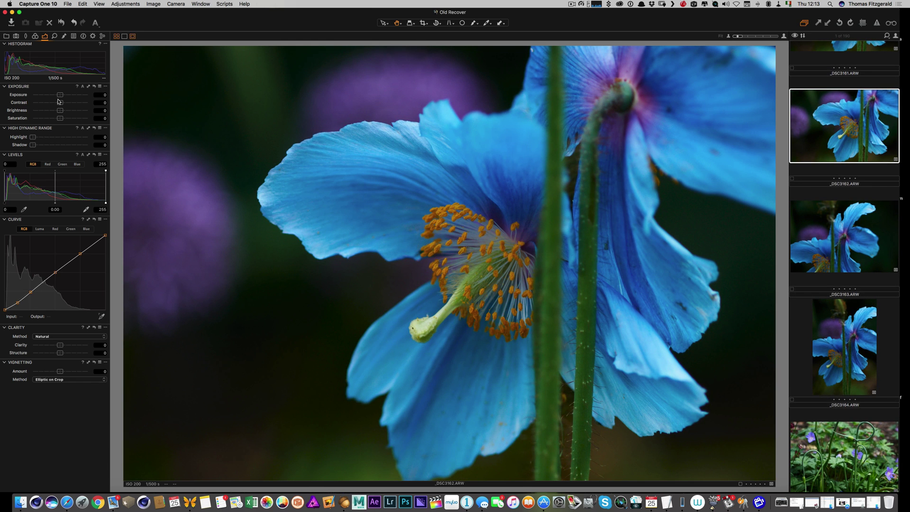
{"action": "left_click_drag", "start_coordinate": [60, 96], "coordinate": [66, 105]}
{"action": "left_click_drag", "start_coordinate": [59, 371], "coordinate": [56, 372]}
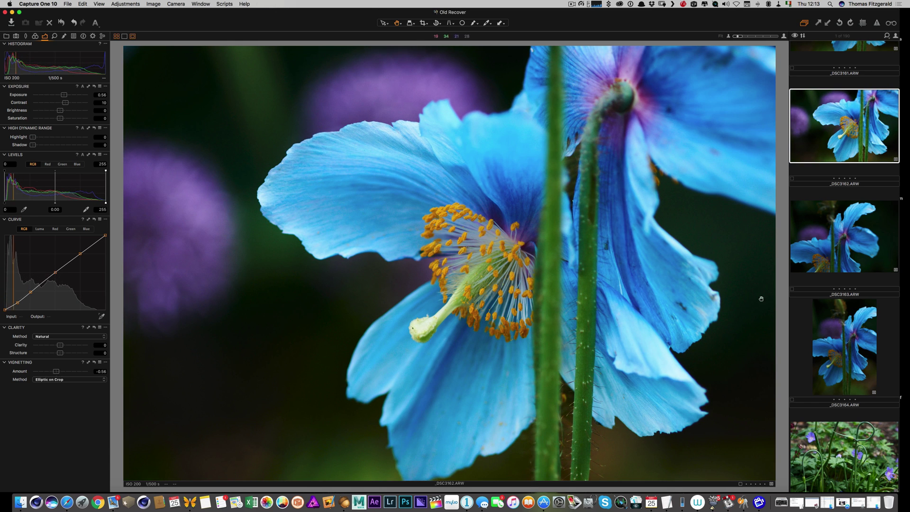
Step: View the curly-stem photo _DSC3165.ARW and the purple iris photo _DSC3169.ARW
{"action": "scroll", "coordinate": [835, 234], "scroll_direction": "down", "scroll_amount": 5}
{"action": "left_click", "coordinate": [835, 234]}
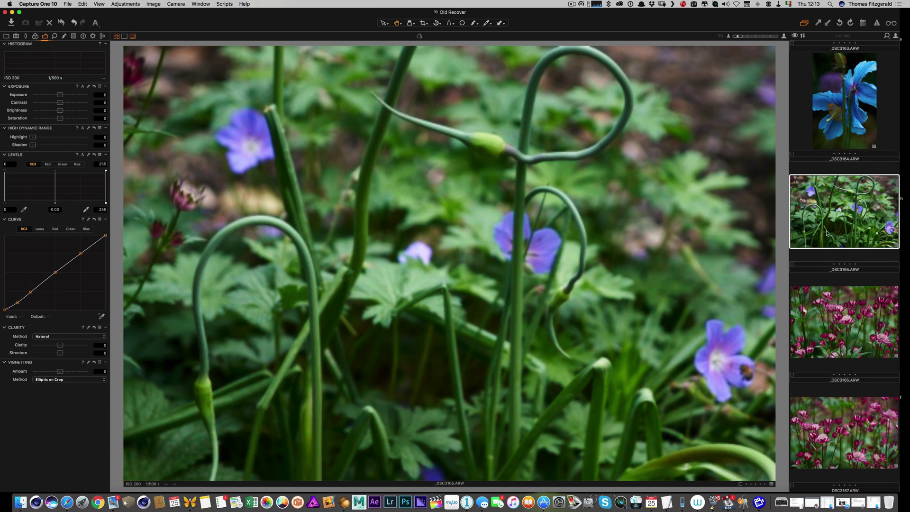
{"action": "scroll", "coordinate": [816, 243], "scroll_direction": "down", "scroll_amount": 5}
{"action": "scroll", "coordinate": [815, 243], "scroll_direction": "down", "scroll_amount": 4}
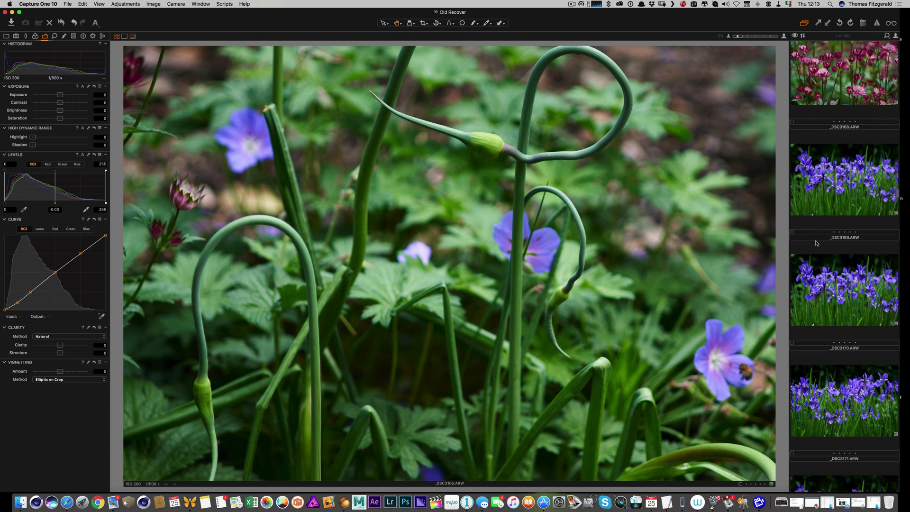
{"action": "left_click", "coordinate": [835, 196]}
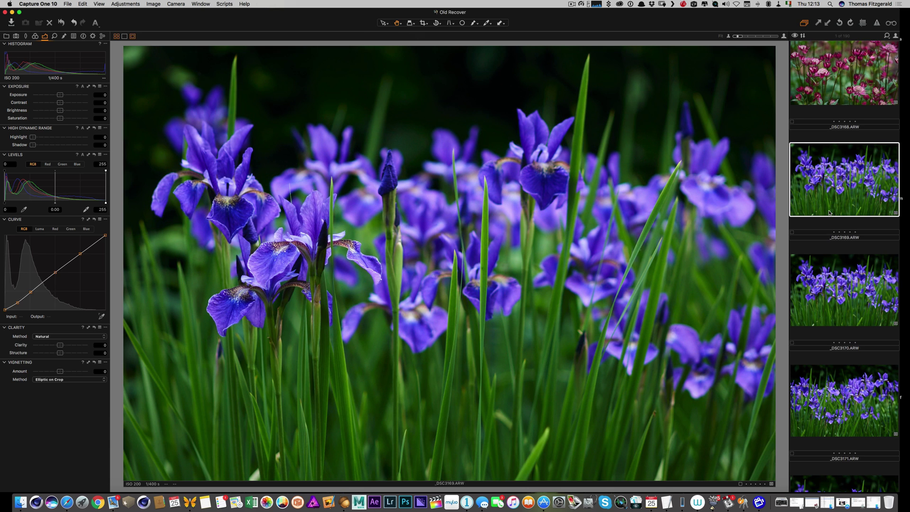
Step: Open the purple iris photo _DSC3170.ARW, set Exposure to 0.55, and inspect the front blooms at 100%
{"action": "scroll", "coordinate": [829, 213], "scroll_direction": "down", "scroll_amount": 2}
{"action": "left_click", "coordinate": [829, 213]}
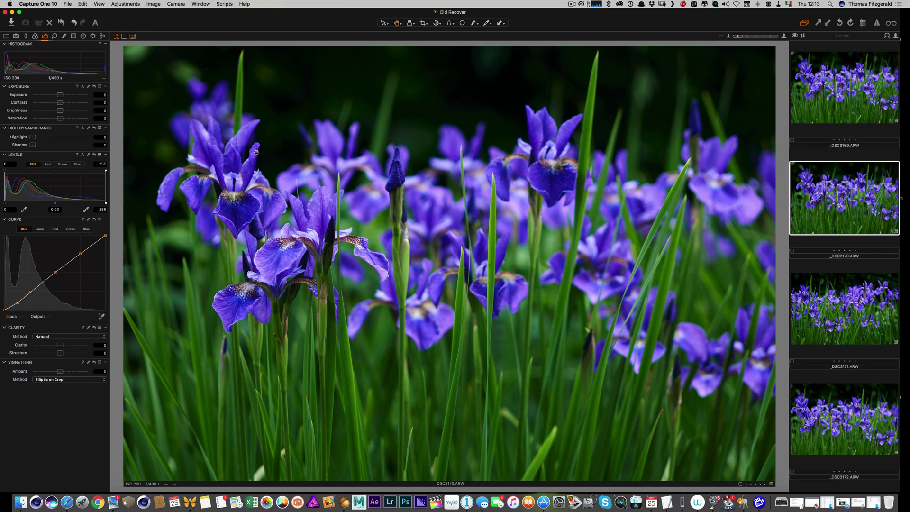
{"action": "left_click_drag", "start_coordinate": [59, 97], "coordinate": [63, 98]}
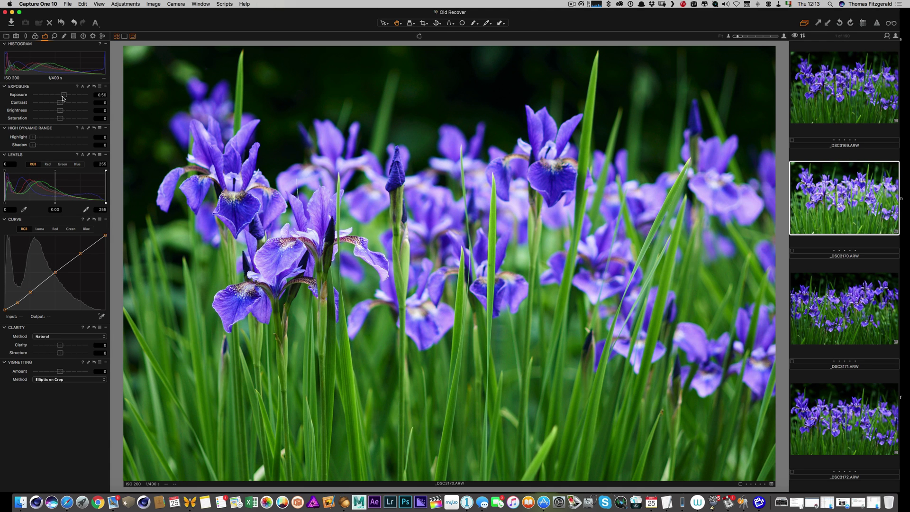
{"action": "left_click", "coordinate": [286, 242]}
{"action": "scroll", "coordinate": [333, 125], "scroll_direction": "down", "scroll_amount": 5}
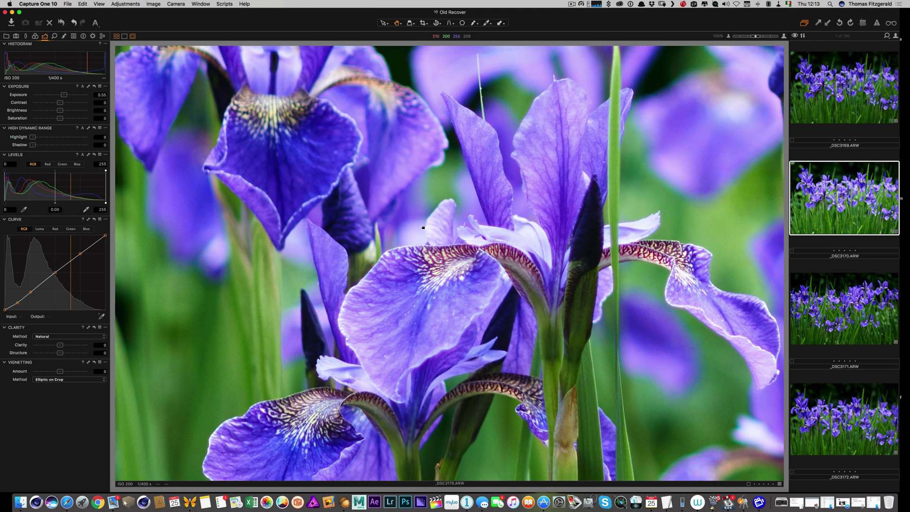
{"action": "left_click", "coordinate": [621, 190]}
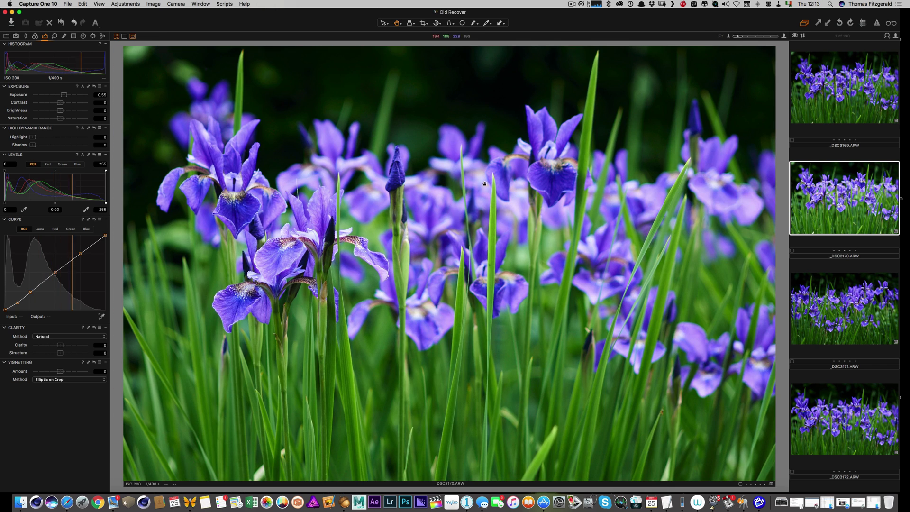
Step: Open the daisy photo _DSC3181.ARW, set Exposure to 0.34, and inspect the central lower bloom at 100%
{"action": "scroll", "coordinate": [816, 206], "scroll_direction": "down", "scroll_amount": 10}
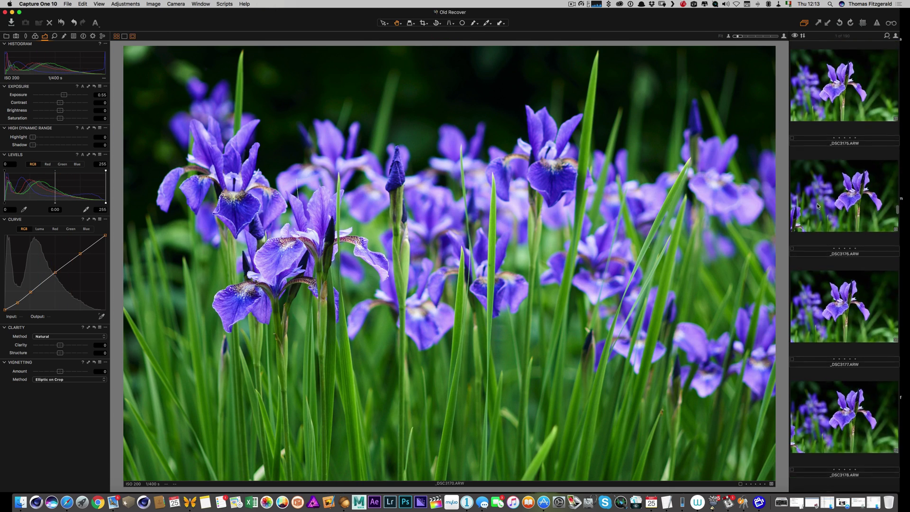
{"action": "scroll", "coordinate": [817, 206], "scroll_direction": "down", "scroll_amount": 5}
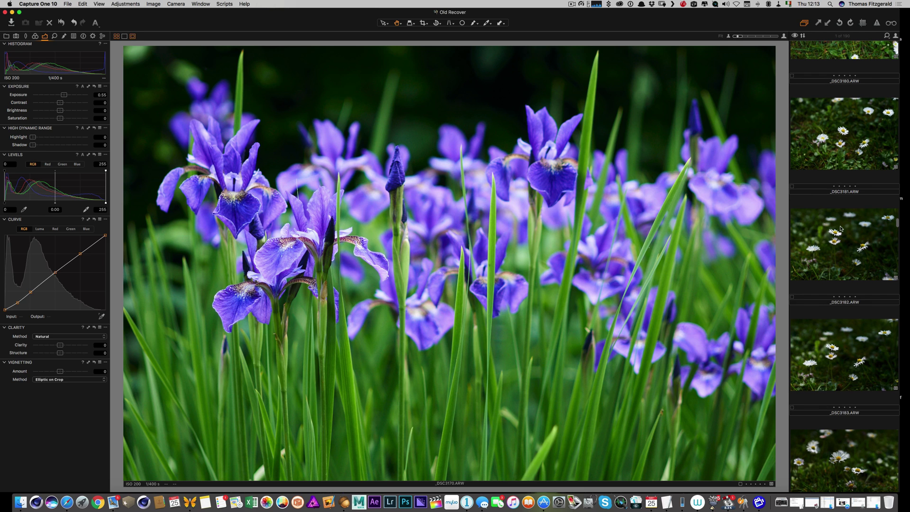
{"action": "left_click", "coordinate": [840, 228]}
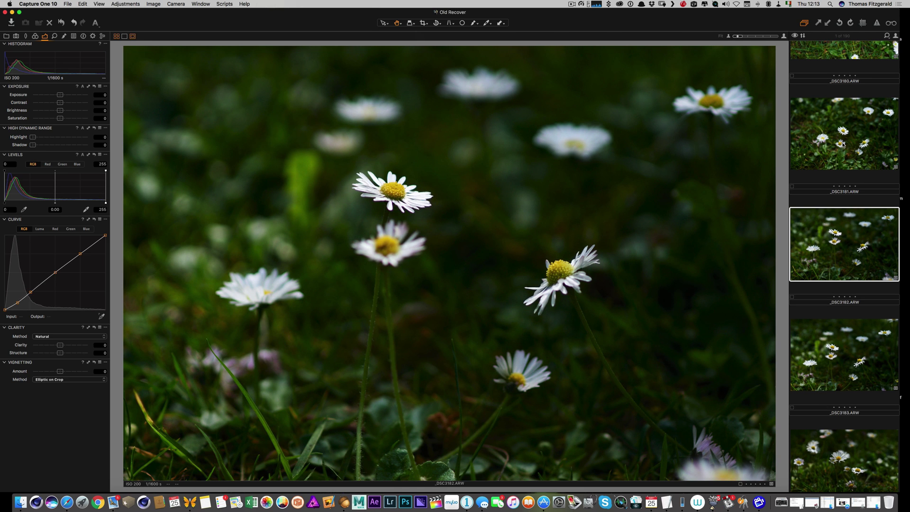
{"action": "left_click", "coordinate": [843, 144]}
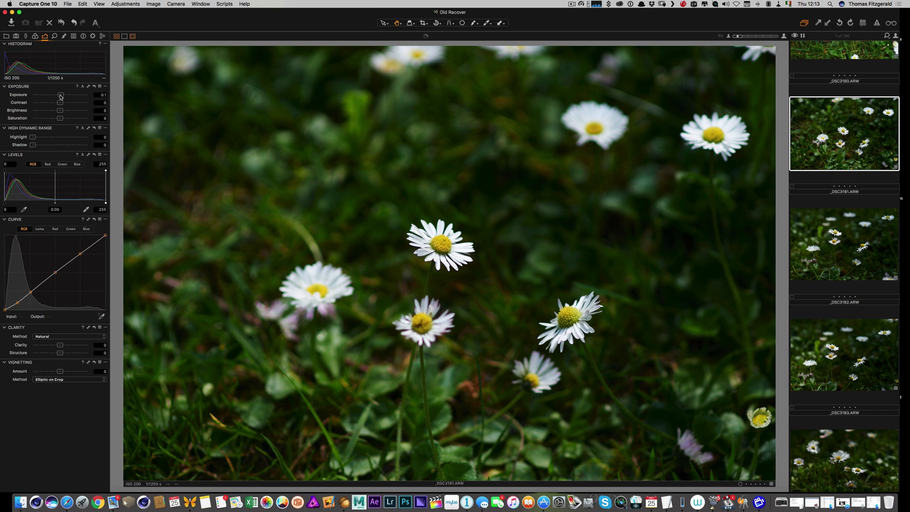
{"action": "left_click_drag", "start_coordinate": [60, 96], "coordinate": [61, 96]}
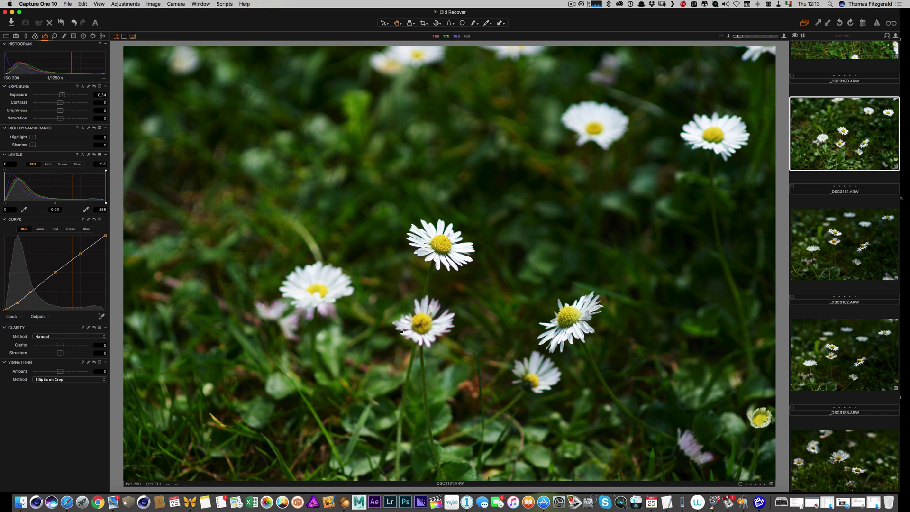
{"action": "left_click_drag", "start_coordinate": [402, 332], "coordinate": [481, 308]}
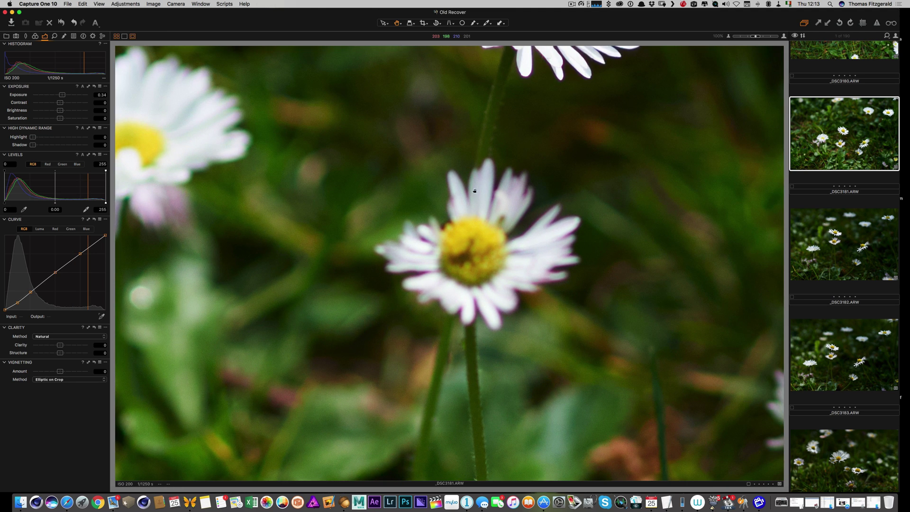
Step: Enable Chromatic Aberration correction and set Defringe to 100%, then compare the daisy at full view and 100%
{"action": "left_click", "coordinate": [35, 37]}
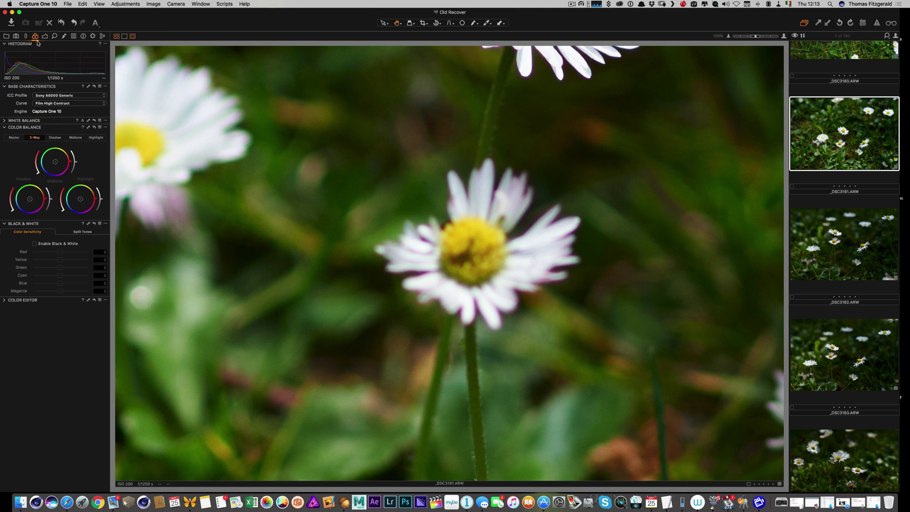
{"action": "left_click", "coordinate": [26, 37]}
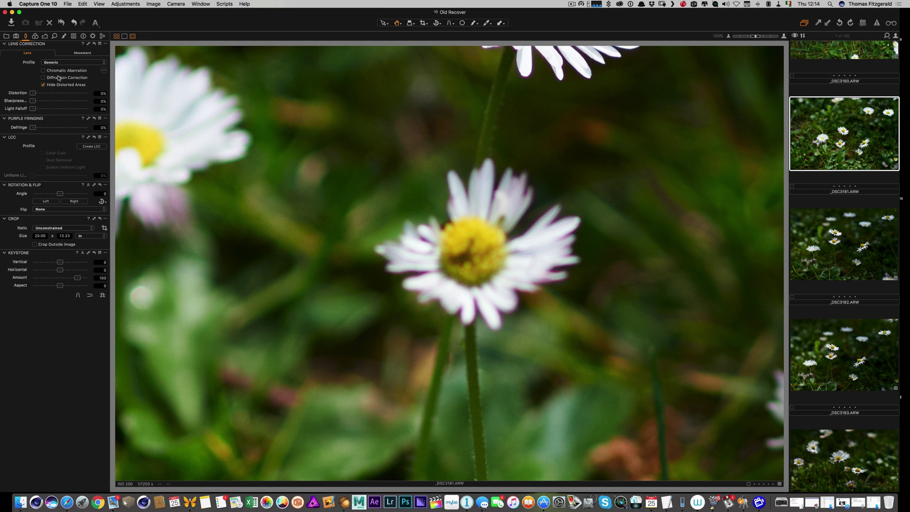
{"action": "left_click", "coordinate": [51, 72]}
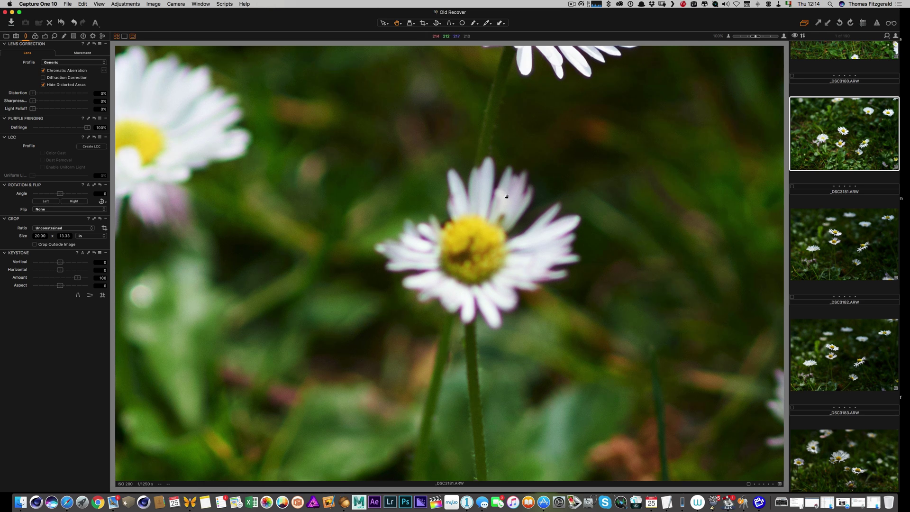
{"action": "key", "text": "super+0"}
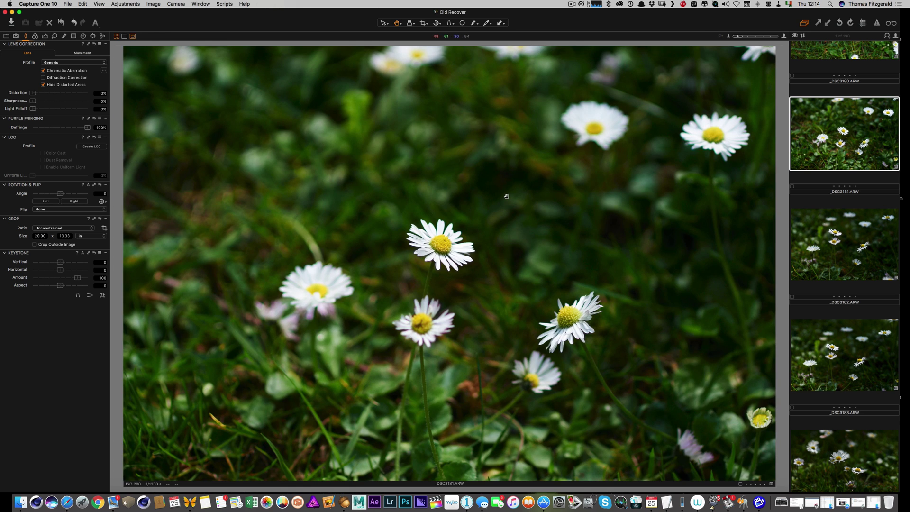
{"action": "left_click", "coordinate": [426, 321]}
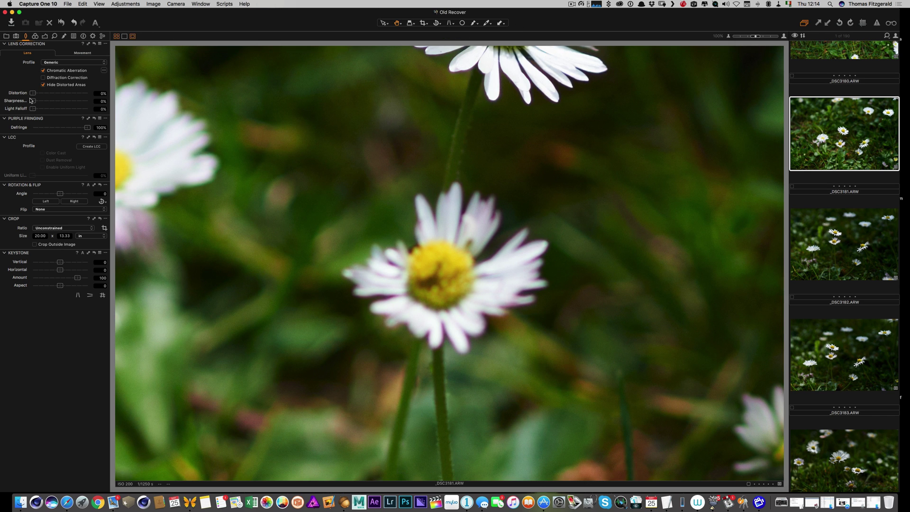
Step: Add a local adjustment layer to the daisy photo and reduce the mask brush size
{"action": "left_click", "coordinate": [64, 37]}
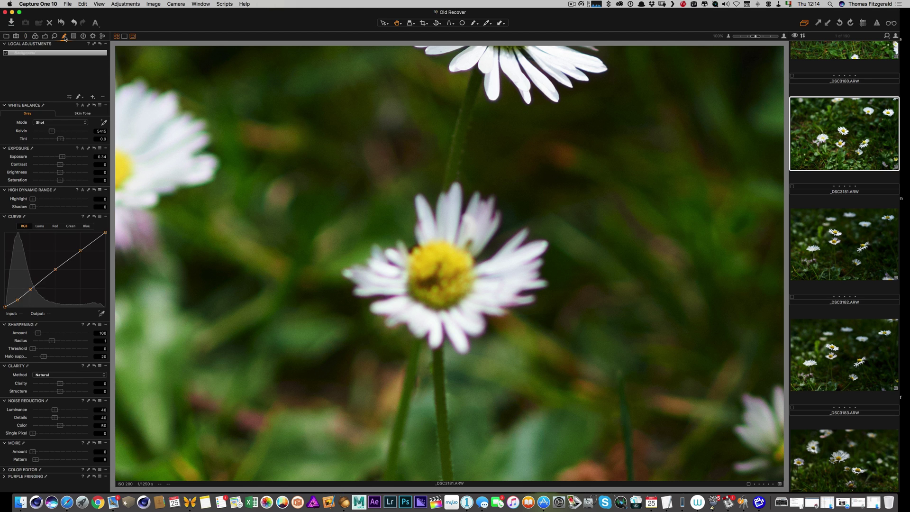
{"action": "left_click", "coordinate": [93, 97]}
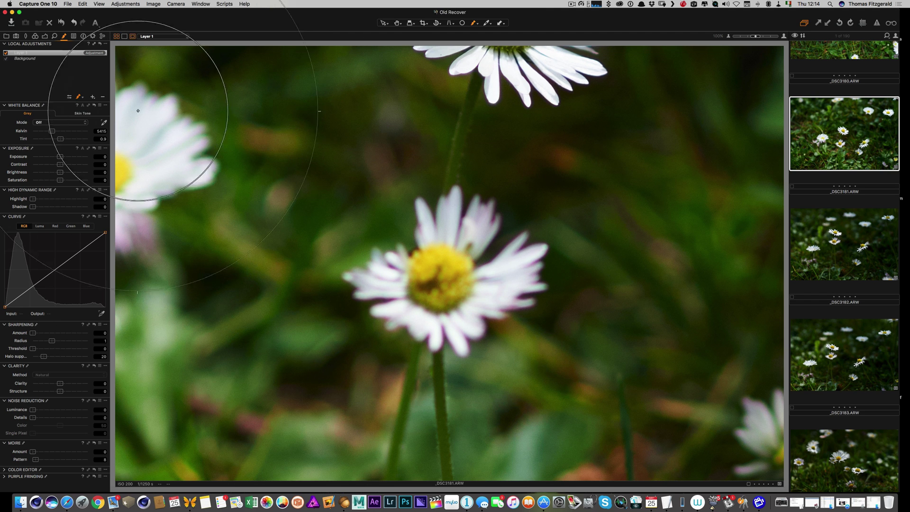
{"action": "right_click", "coordinate": [388, 188]}
{"action": "left_click_drag", "start_coordinate": [388, 188], "coordinate": [381, 188]}
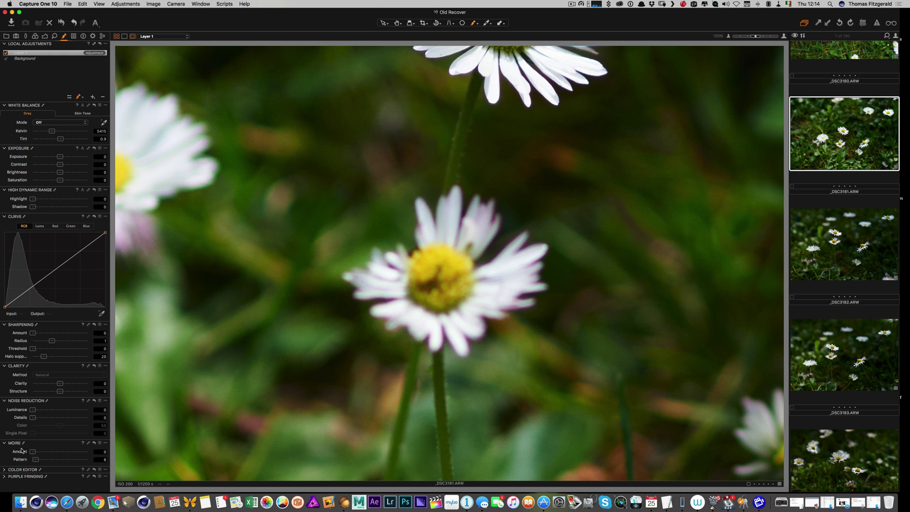
Step: In the layer's advanced Color Editor, sample the purple petal tint, set its Saturation to -100, and enlarge the color range
{"action": "left_click", "coordinate": [7, 470], "text": "alt"}
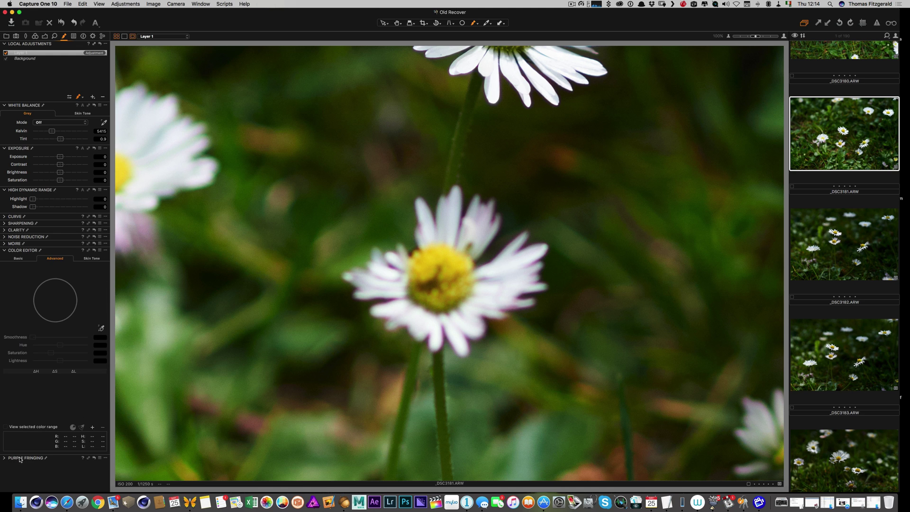
{"action": "left_click", "coordinate": [19, 259]}
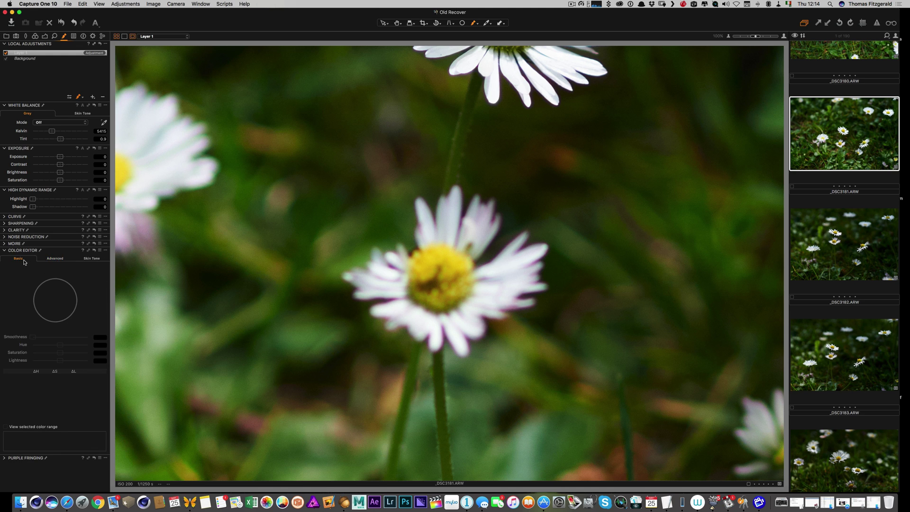
{"action": "left_click", "coordinate": [51, 259]}
{"action": "left_click", "coordinate": [396, 264]}
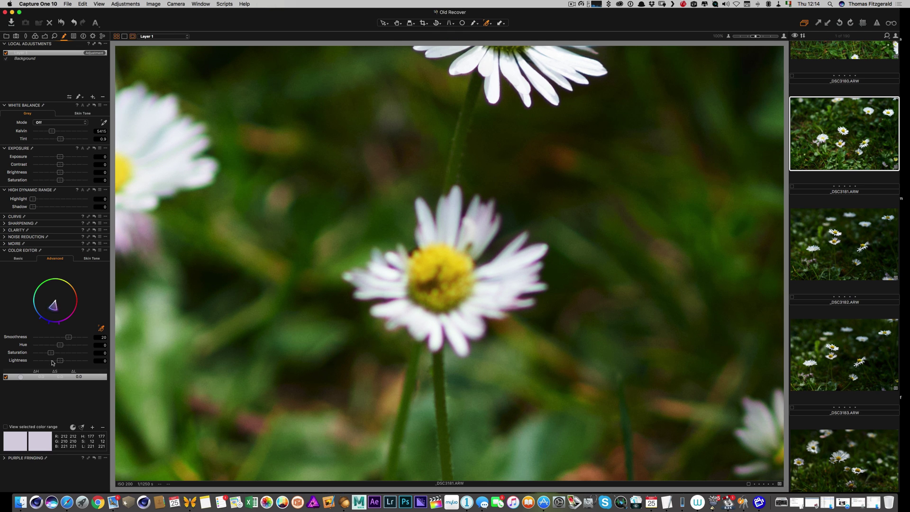
{"action": "left_click_drag", "start_coordinate": [50, 353], "coordinate": [21, 354]}
{"action": "mouse_move", "coordinate": [56, 307]}
{"action": "left_mouse_down"}
{"action": "mouse_move", "coordinate": [64, 304]}
{"action": "mouse_move", "coordinate": [53, 310]}
{"action": "left_mouse_up"}
Step: Paint the layer mask over the purple-fringed daisy petals, widen the color range, and check the whole photo
{"action": "left_click", "coordinate": [79, 97]}
{"action": "mouse_move", "coordinate": [433, 221]}
{"action": "left_mouse_down"}
{"action": "mouse_move", "coordinate": [386, 271]}
{"action": "mouse_move", "coordinate": [389, 306]}
{"action": "mouse_move", "coordinate": [460, 332]}
{"action": "mouse_move", "coordinate": [491, 320]}
{"action": "mouse_move", "coordinate": [535, 266]}
{"action": "mouse_move", "coordinate": [455, 203]}
{"action": "mouse_move", "coordinate": [424, 201]}
{"action": "left_mouse_up"}
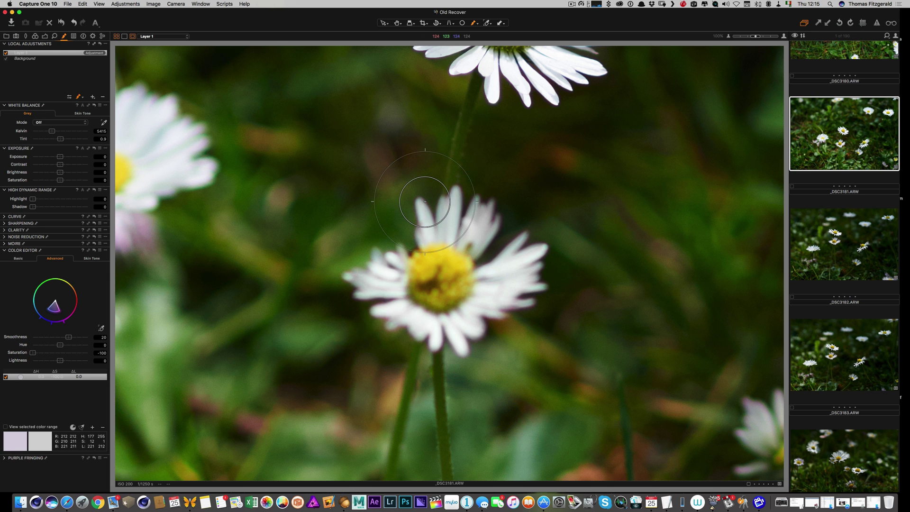
{"action": "left_click_drag", "start_coordinate": [374, 298], "coordinate": [353, 311]}
{"action": "left_click_drag", "start_coordinate": [57, 307], "coordinate": [62, 297]}
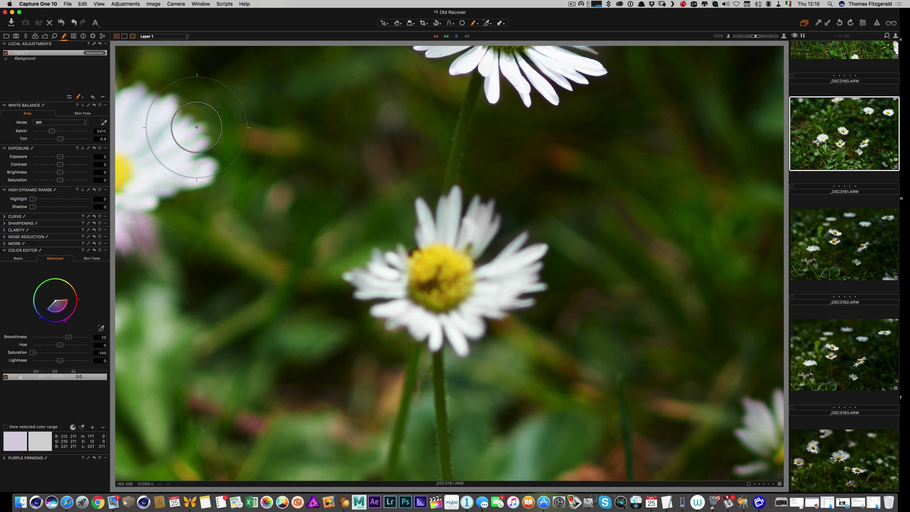
{"action": "mouse_move", "coordinate": [378, 81]}
{"action": "left_mouse_down"}
{"action": "mouse_move", "coordinate": [368, 75]}
{"action": "mouse_move", "coordinate": [382, 342]}
{"action": "mouse_move", "coordinate": [497, 443]}
{"action": "mouse_move", "coordinate": [782, 332]}
{"action": "mouse_move", "coordinate": [738, 299]}
{"action": "mouse_move", "coordinate": [746, 281]}
{"action": "left_mouse_up"}
{"action": "left_click_drag", "start_coordinate": [255, 238], "coordinate": [292, 206]}
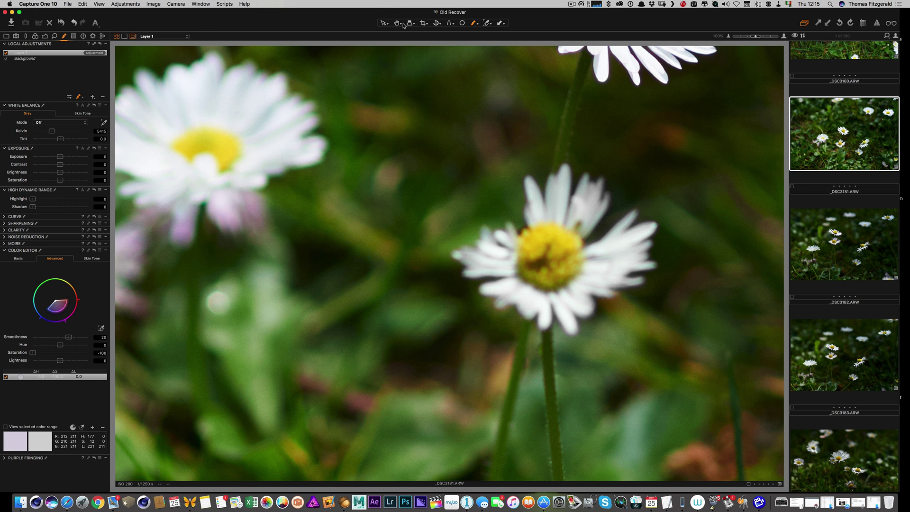
{"action": "left_click", "coordinate": [472, 174]}
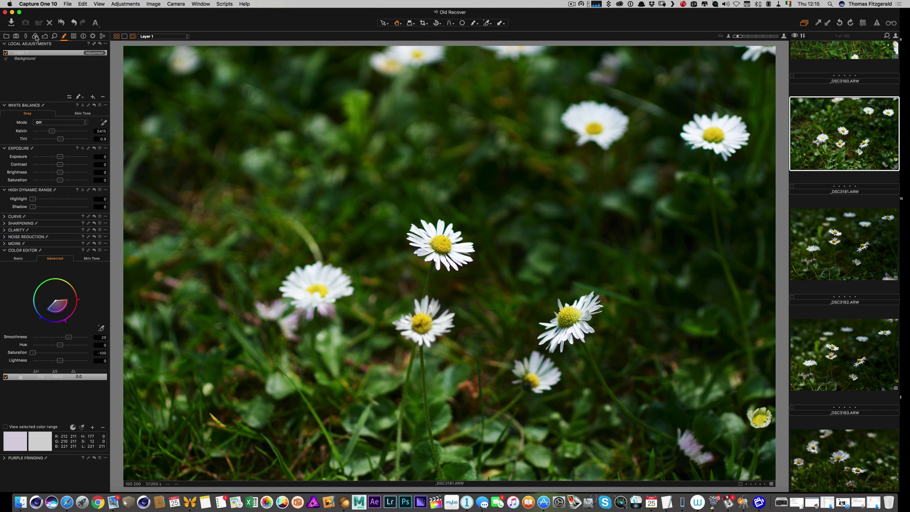
Step: On the Background layer of the daisy photo, set Exposure to 0.56 and Contrast to -14
{"action": "left_click", "coordinate": [37, 58]}
{"action": "left_click", "coordinate": [35, 37]}
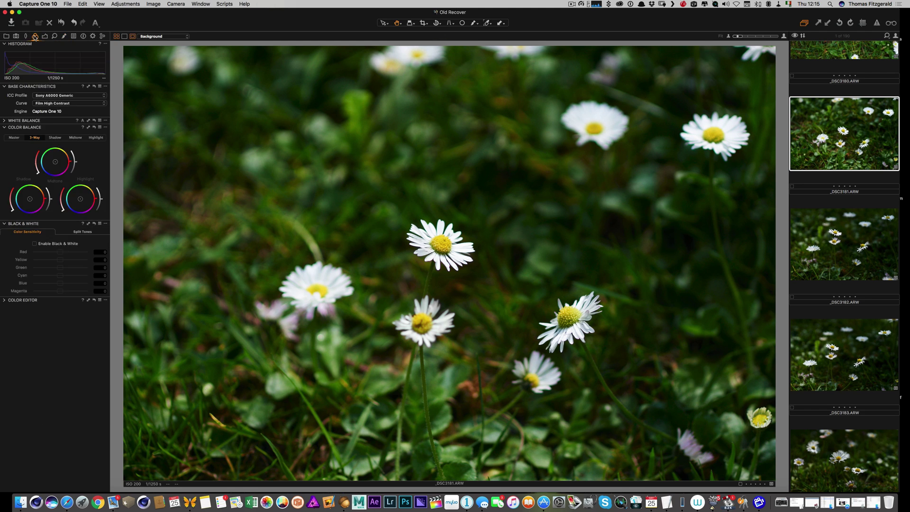
{"action": "left_click", "coordinate": [45, 36]}
{"action": "left_click_drag", "start_coordinate": [60, 95], "coordinate": [65, 96]}
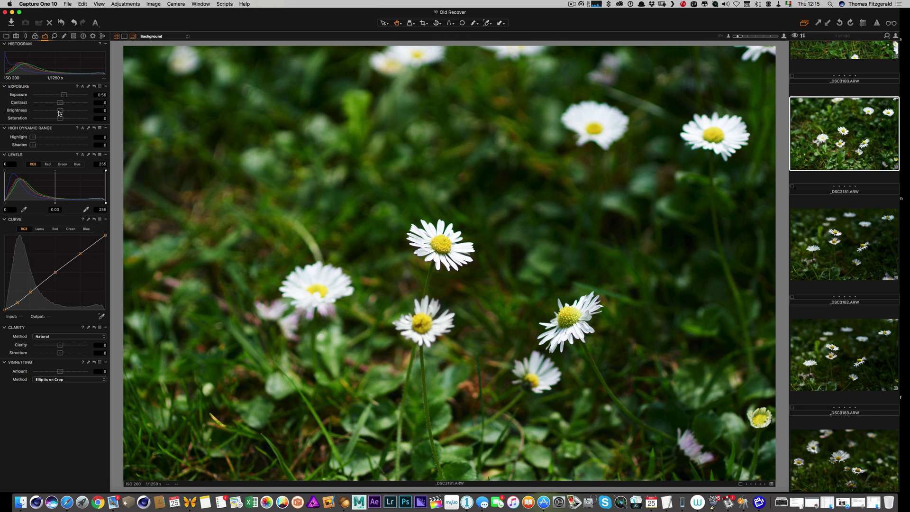
{"action": "left_click_drag", "start_coordinate": [59, 105], "coordinate": [52, 103]}
Step: View the tree trunk photo _DSC3187.ARW and the single daisy photo _DSC3196.ARW
{"action": "scroll", "coordinate": [817, 228], "scroll_direction": "down", "scroll_amount": 5}
{"action": "scroll", "coordinate": [817, 228], "scroll_direction": "down", "scroll_amount": 8}
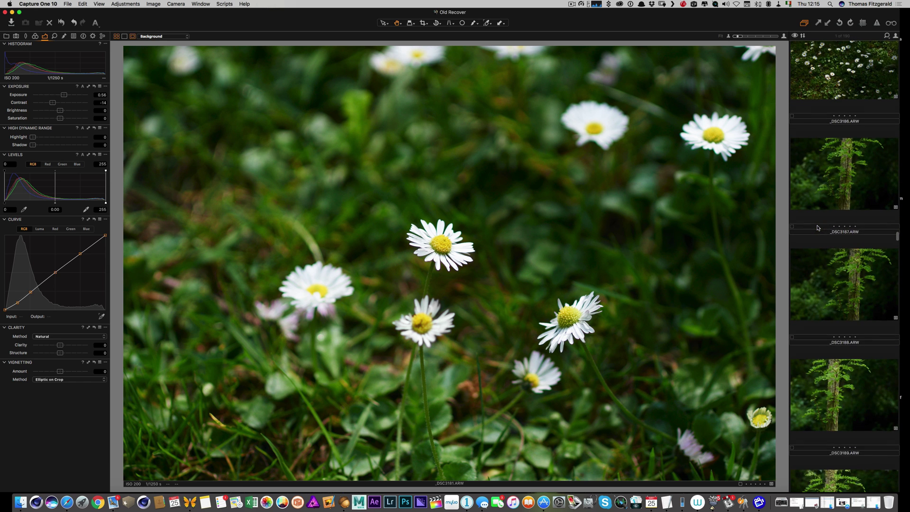
{"action": "left_click", "coordinate": [845, 166]}
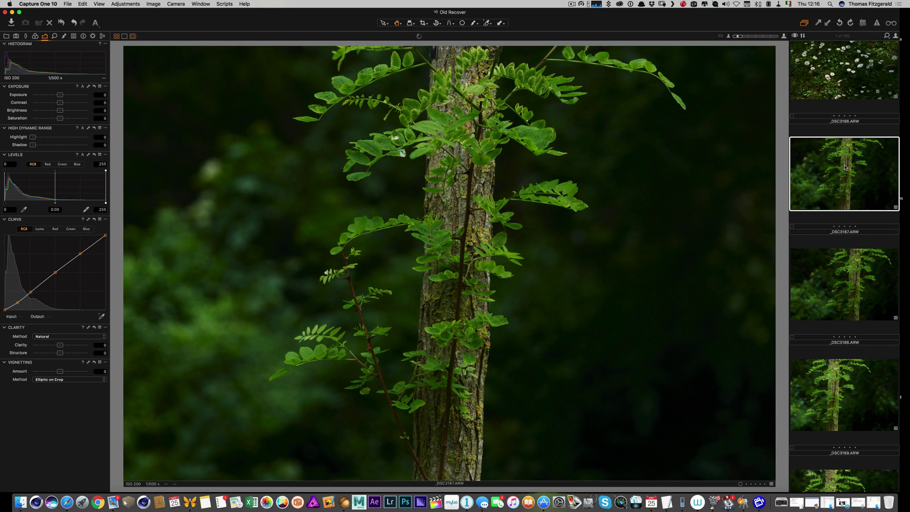
{"action": "scroll", "coordinate": [844, 166], "scroll_direction": "down", "scroll_amount": 5}
{"action": "scroll", "coordinate": [844, 167], "scroll_direction": "down", "scroll_amount": 10}
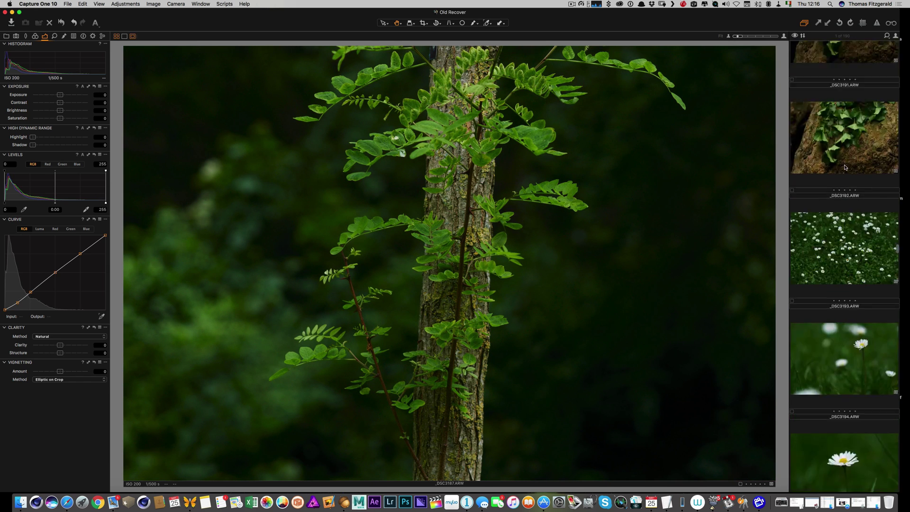
{"action": "left_click", "coordinate": [844, 166]}
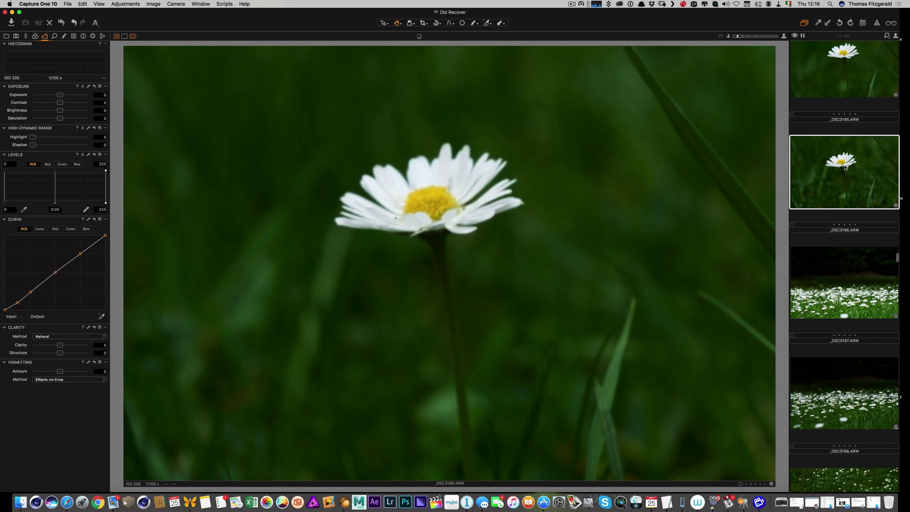
{"action": "scroll", "coordinate": [840, 167], "scroll_direction": "down", "scroll_amount": 2}
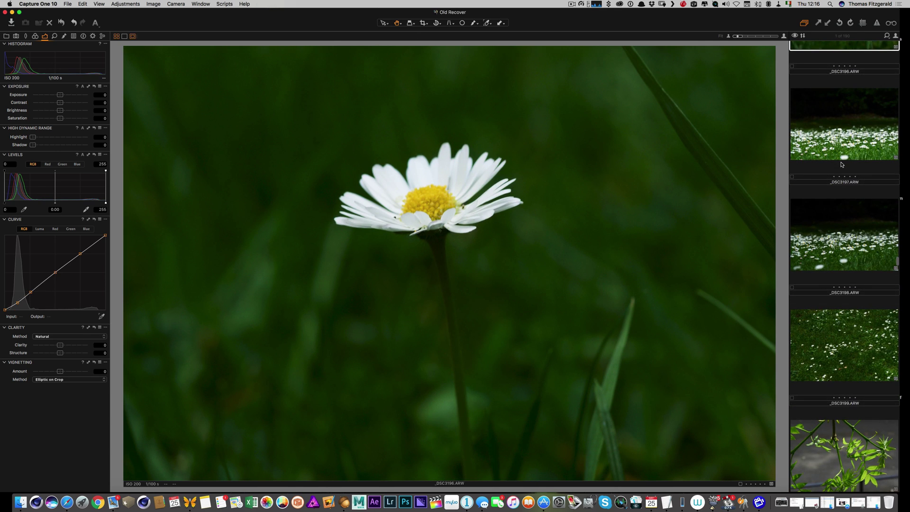
Step: Open the daisy field photo _DSC3197.ARW, set Exposure to 0.5 and Contrast to 10, and inspect the blooms at 100%
{"action": "left_click", "coordinate": [841, 164]}
{"action": "left_click", "coordinate": [847, 141]}
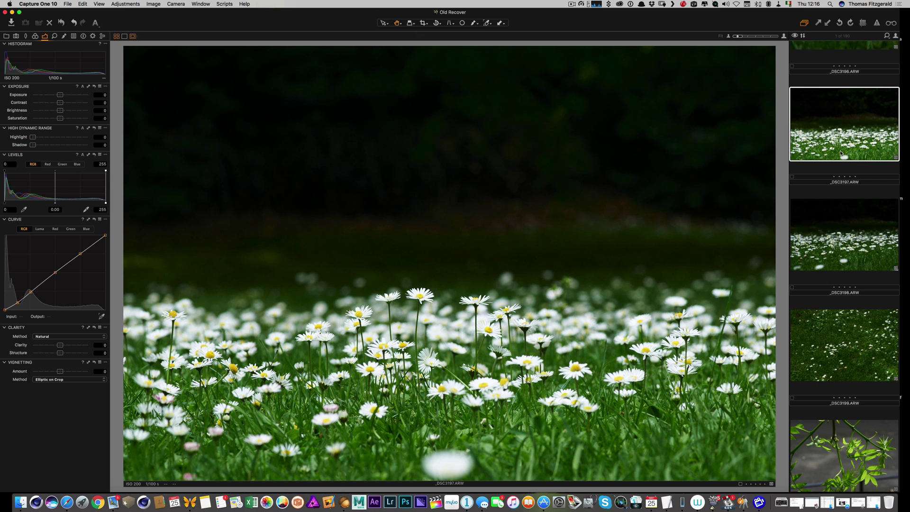
{"action": "left_click_drag", "start_coordinate": [60, 95], "coordinate": [66, 104]}
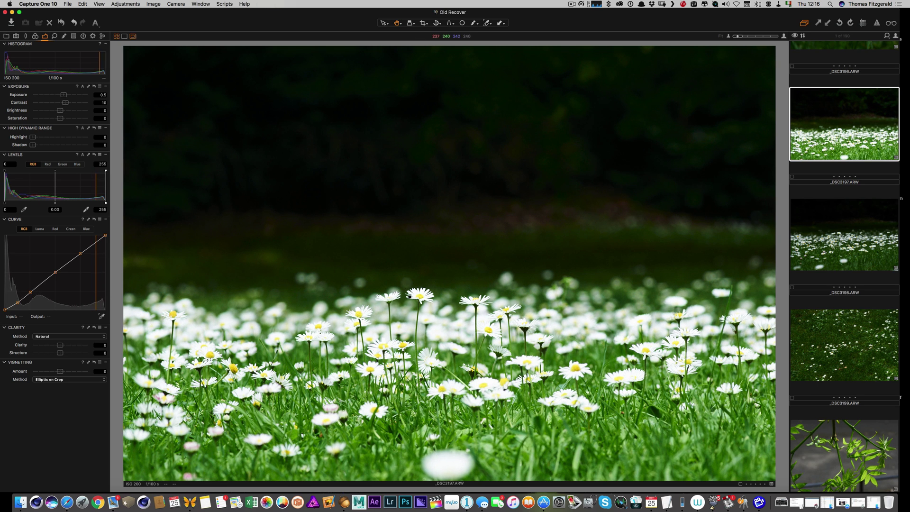
{"action": "key", "text": "z"}
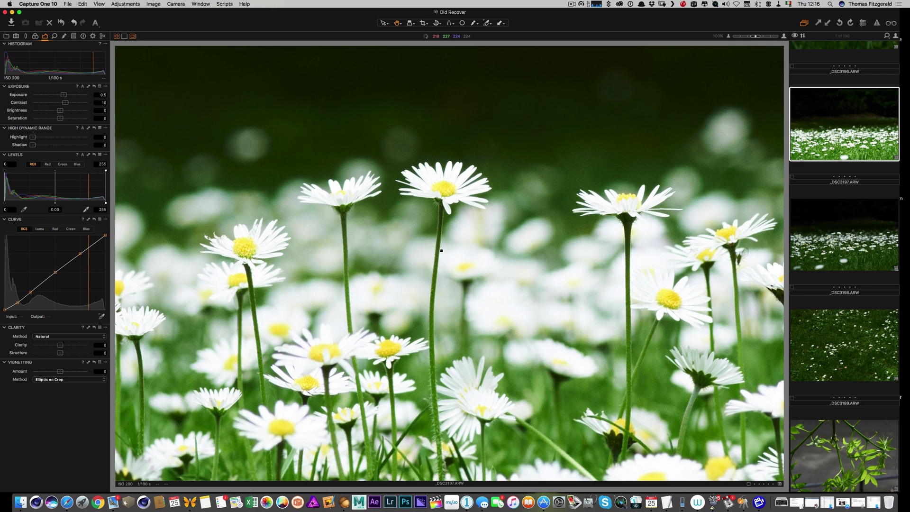
{"action": "key", "text": "z"}
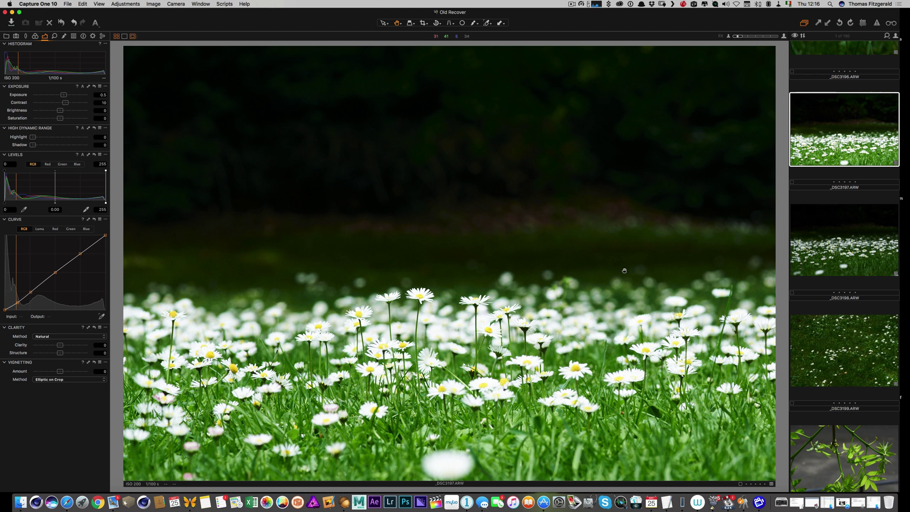
Step: Open the darker daisy field photo _DSC3198.ARW, raise Exposure, set Contrast to 9, and rate it five stars
{"action": "left_click", "coordinate": [840, 247]}
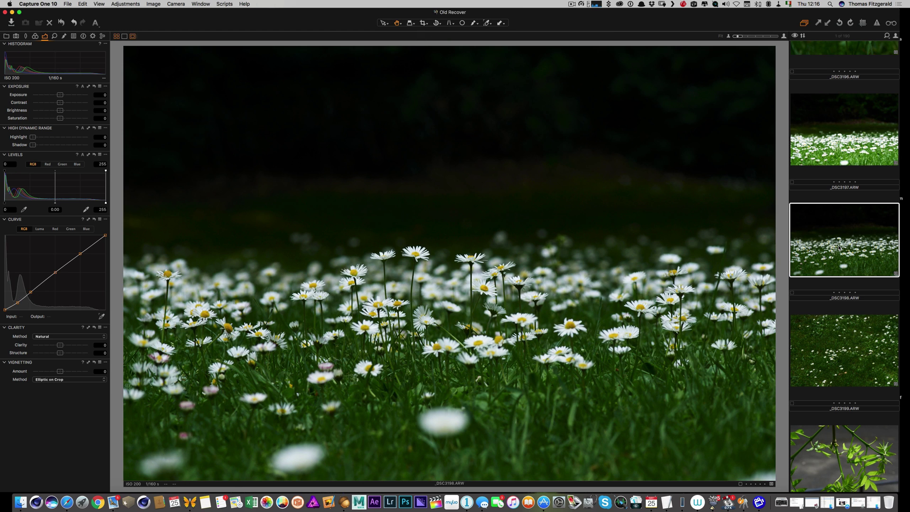
{"action": "left_click_drag", "start_coordinate": [61, 96], "coordinate": [67, 106]}
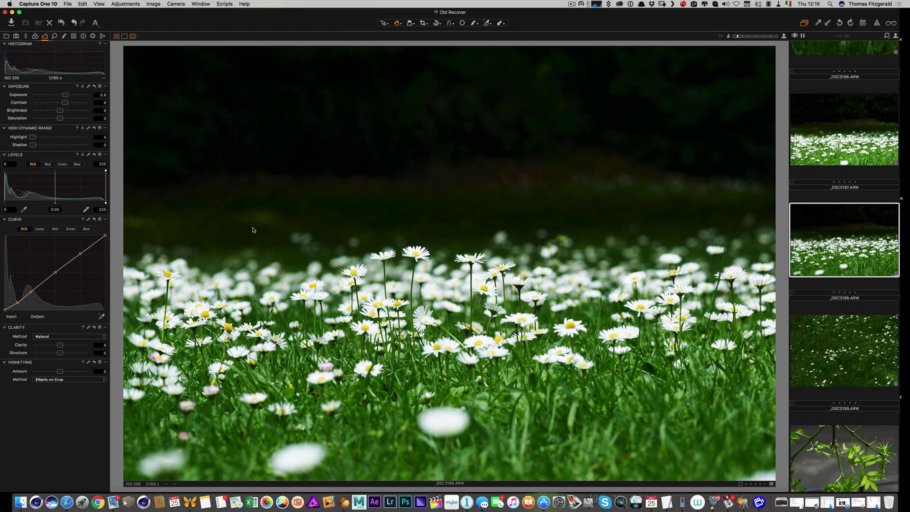
{"action": "left_click", "coordinate": [856, 293]}
Step: Open the park path photo with two walkers, _DSC3202.ARW
{"action": "scroll", "coordinate": [823, 296], "scroll_direction": "down", "scroll_amount": 10}
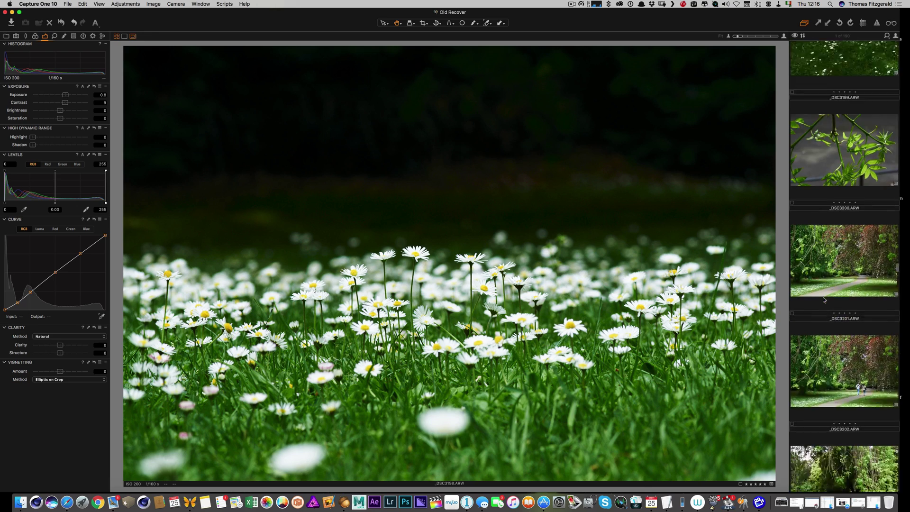
{"action": "left_click", "coordinate": [826, 293]}
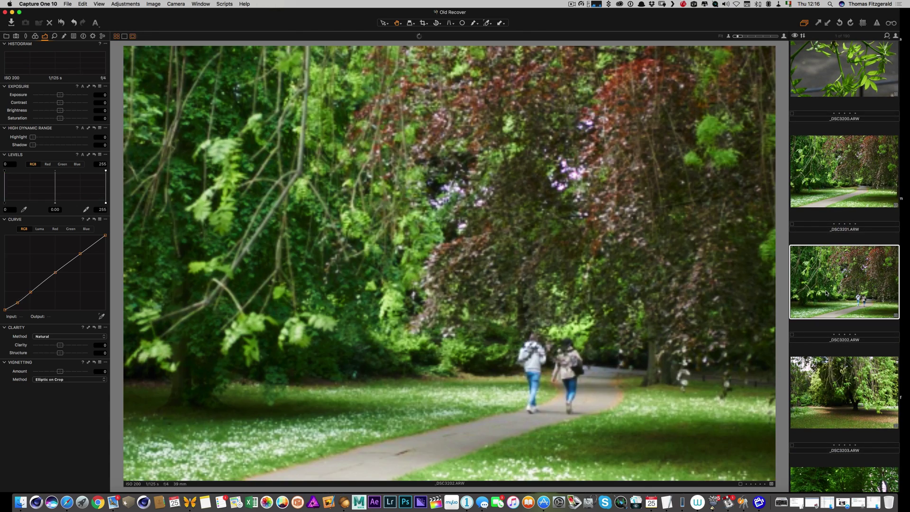
Step: Open the gull photo _DSC3208.ARW from the thumbnails and inspect the gull up close at 100% zoom
{"action": "scroll", "coordinate": [826, 293], "scroll_direction": "down", "scroll_amount": 3}
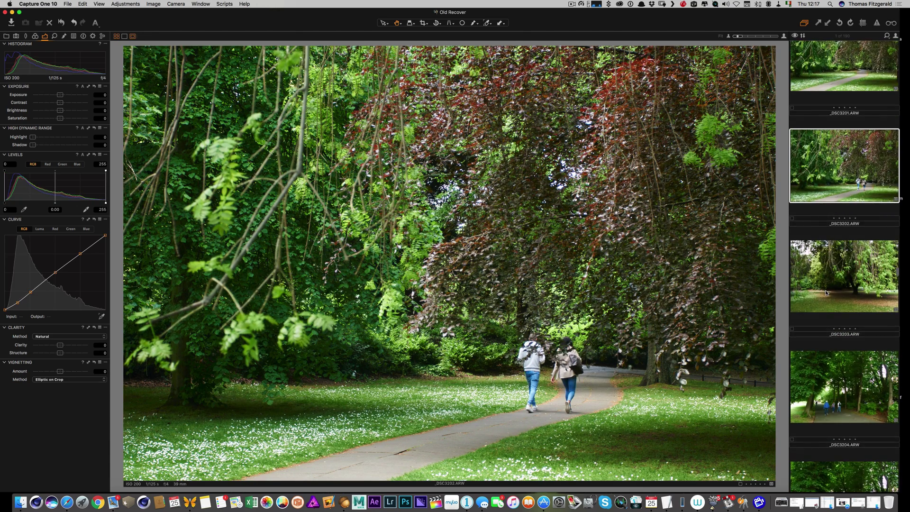
{"action": "scroll", "coordinate": [826, 292], "scroll_direction": "down", "scroll_amount": 10}
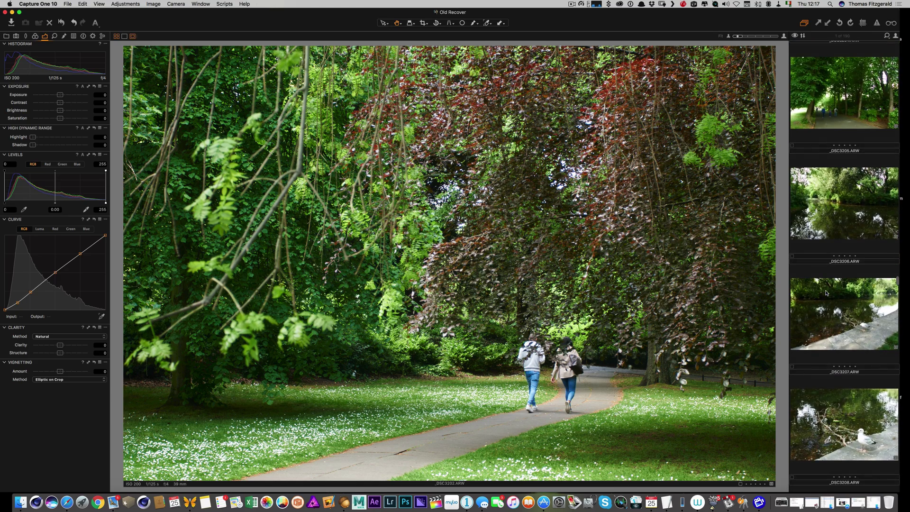
{"action": "scroll", "coordinate": [826, 293], "scroll_direction": "down", "scroll_amount": 1}
{"action": "left_click", "coordinate": [825, 292]}
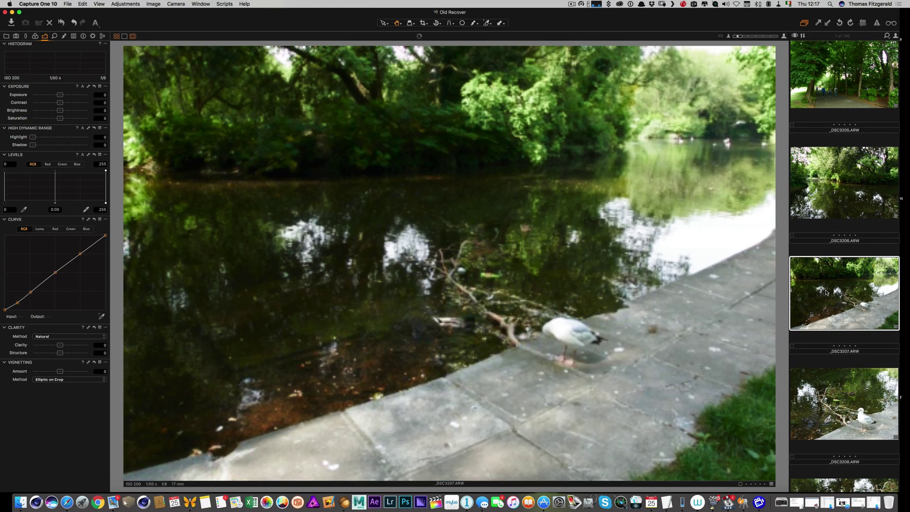
{"action": "scroll", "coordinate": [826, 292], "scroll_direction": "down", "scroll_amount": 4}
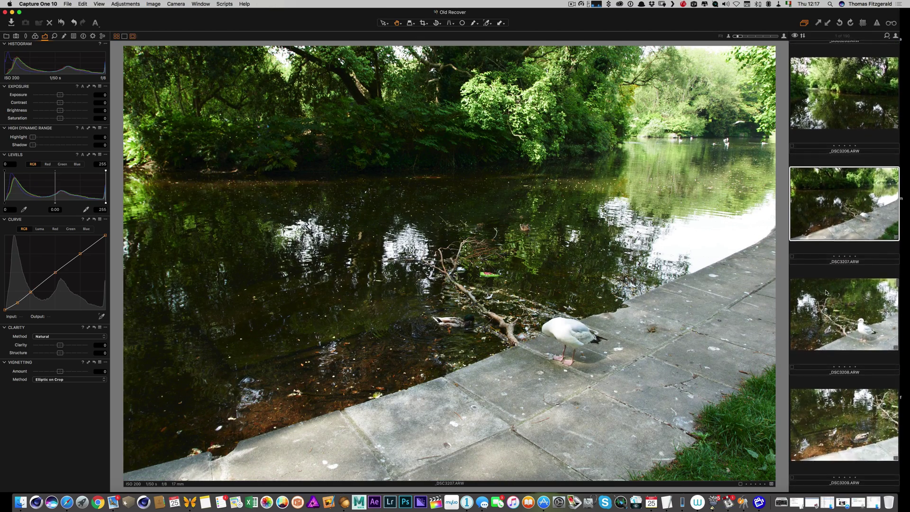
{"action": "left_click", "coordinate": [833, 305]}
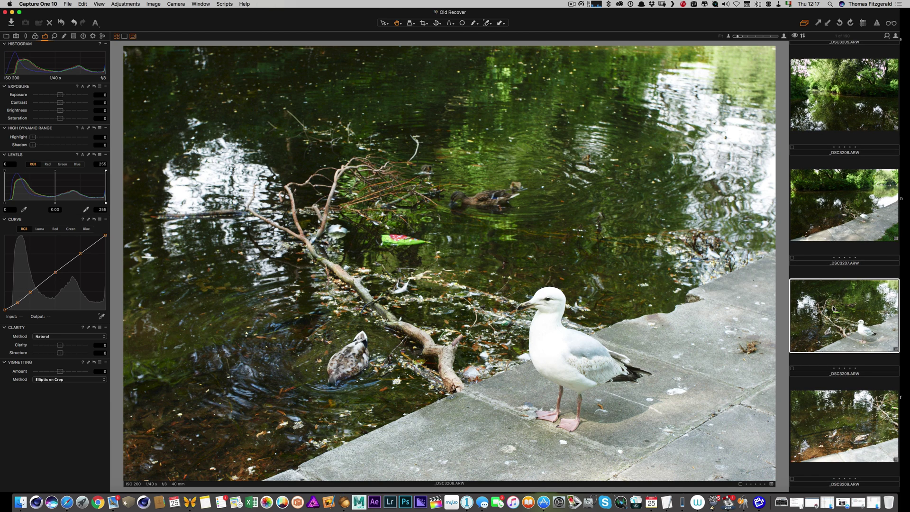
{"action": "left_click", "coordinate": [551, 343]}
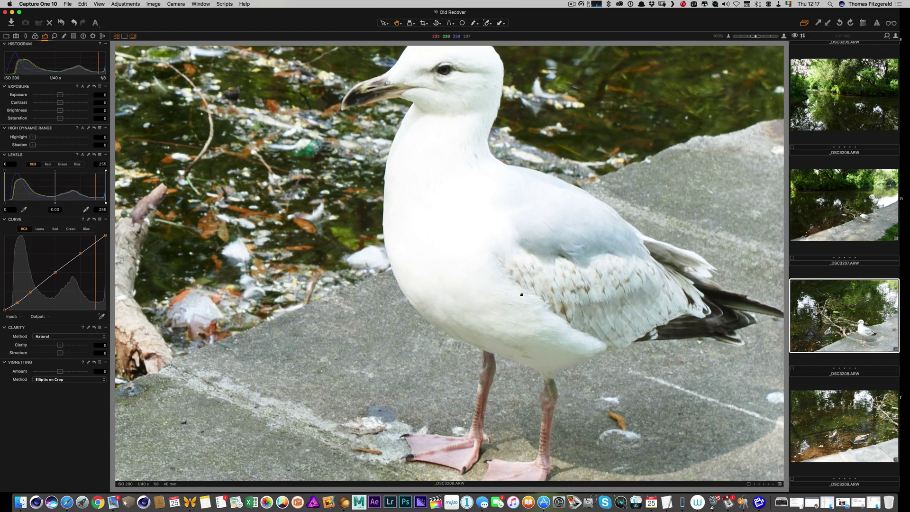
{"action": "left_click", "coordinate": [521, 294]}
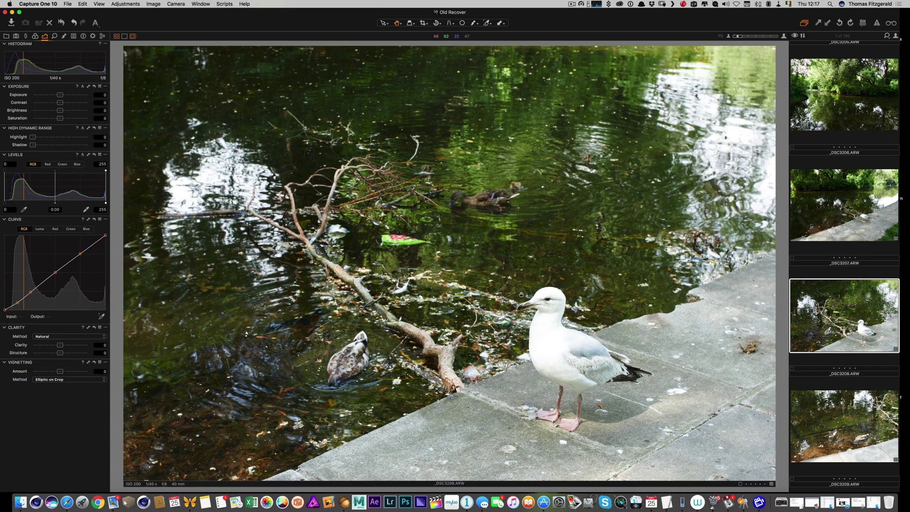
Step: Assign the Canon EF 17-40mm f/4L USM lens profile to the gull photo
{"action": "left_click", "coordinate": [35, 37]}
{"action": "left_click", "coordinate": [27, 36]}
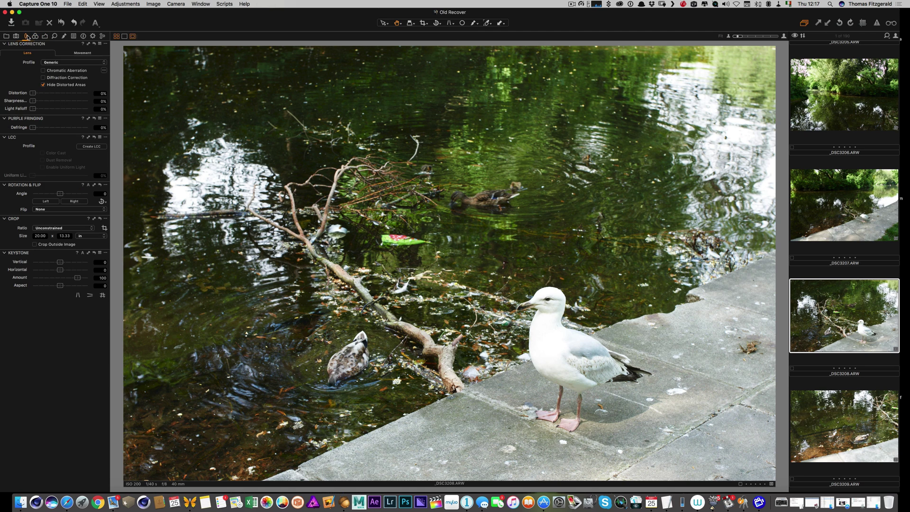
{"action": "left_click", "coordinate": [78, 63]}
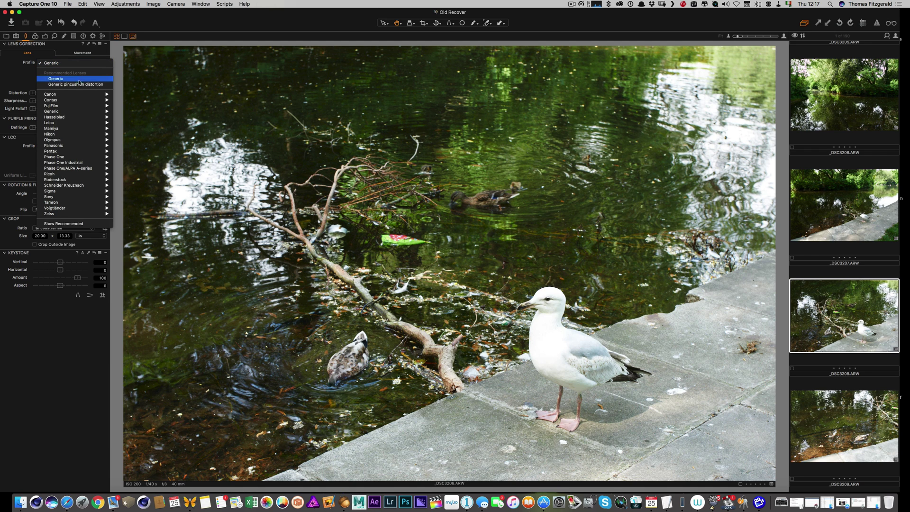
{"action": "mouse_move", "coordinate": [78, 96]}
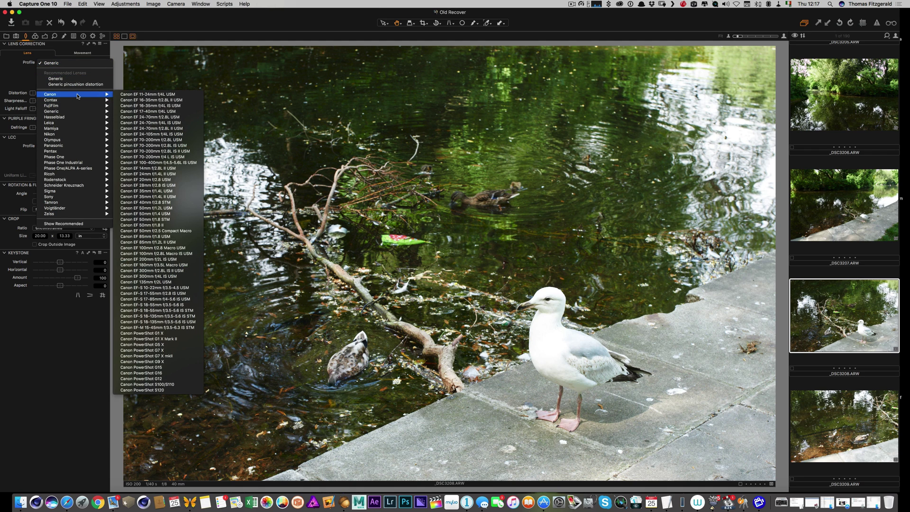
{"action": "left_click", "coordinate": [163, 113]}
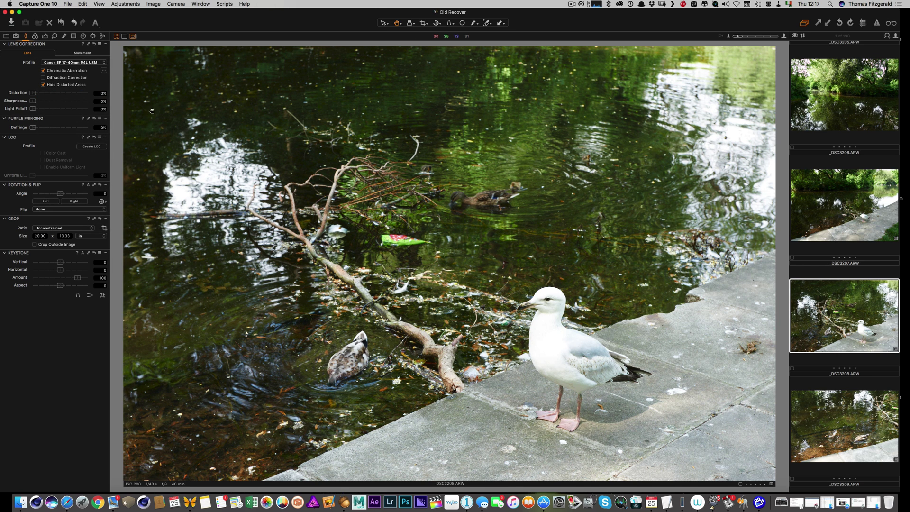
Step: Set the gull photo's lens distortion correction to 100%
{"action": "key", "text": "super+g"}
{"action": "left_click_drag", "start_coordinate": [88, 95], "coordinate": [84, 94]}
{"action": "left_click", "coordinate": [97, 95]}
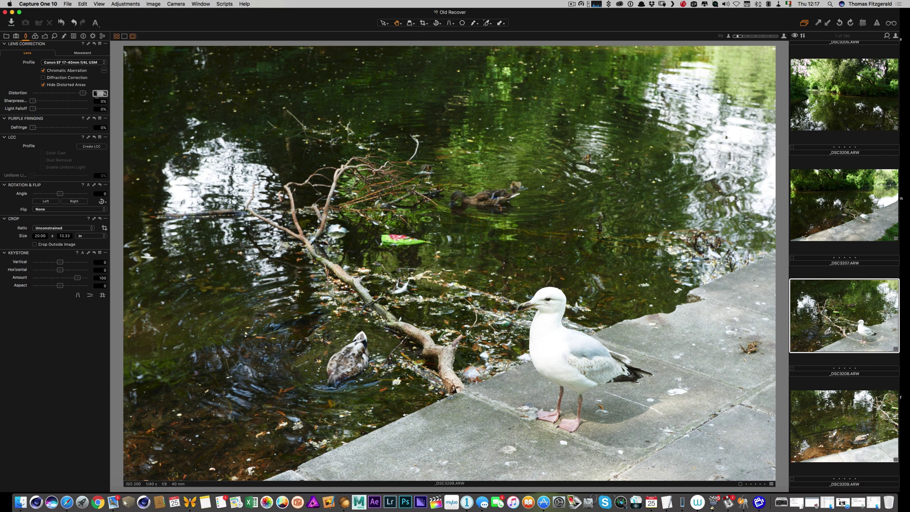
{"action": "type", "text": "100"}
{"action": "key", "text": "Return"}
Step: Extend the selection from the gull photo back to _DSC3203.ARW
{"action": "scroll", "coordinate": [804, 257], "scroll_direction": "up", "scroll_amount": 3}
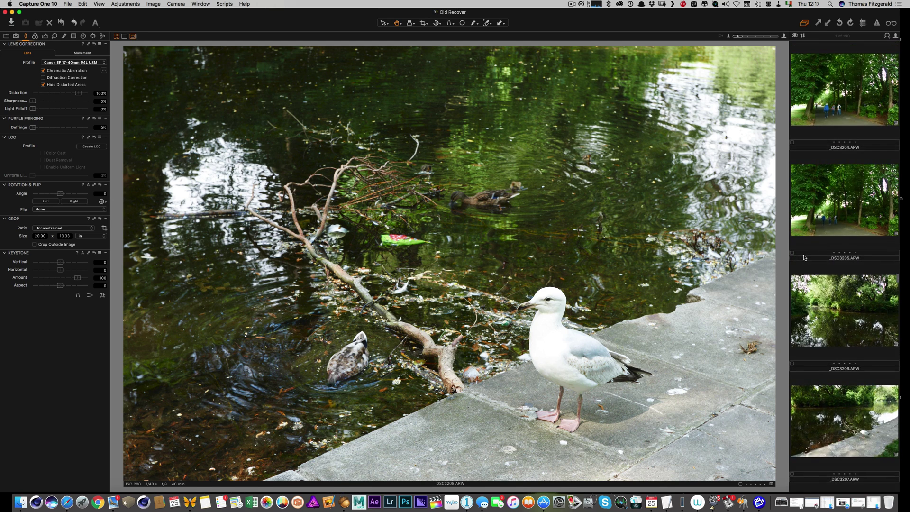
{"action": "scroll", "coordinate": [804, 257], "scroll_direction": "up", "scroll_amount": 10}
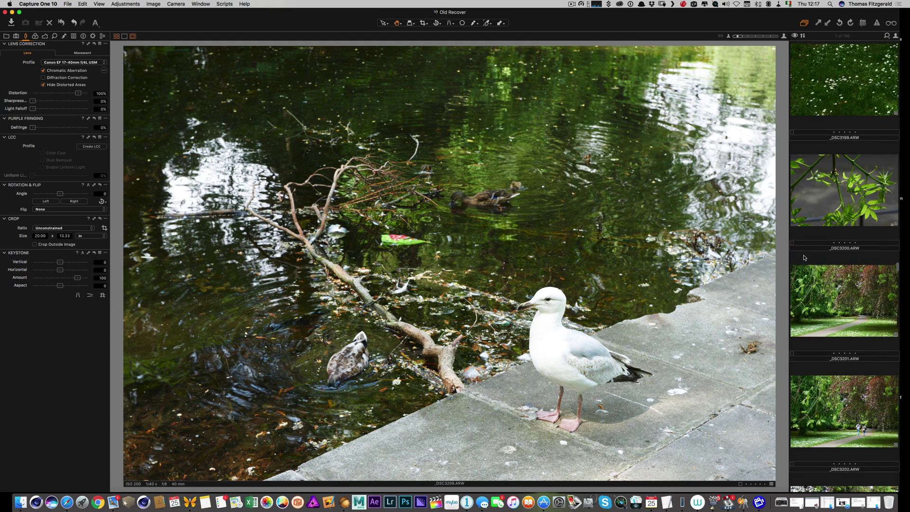
{"action": "scroll", "coordinate": [804, 257], "scroll_direction": "down", "scroll_amount": 3}
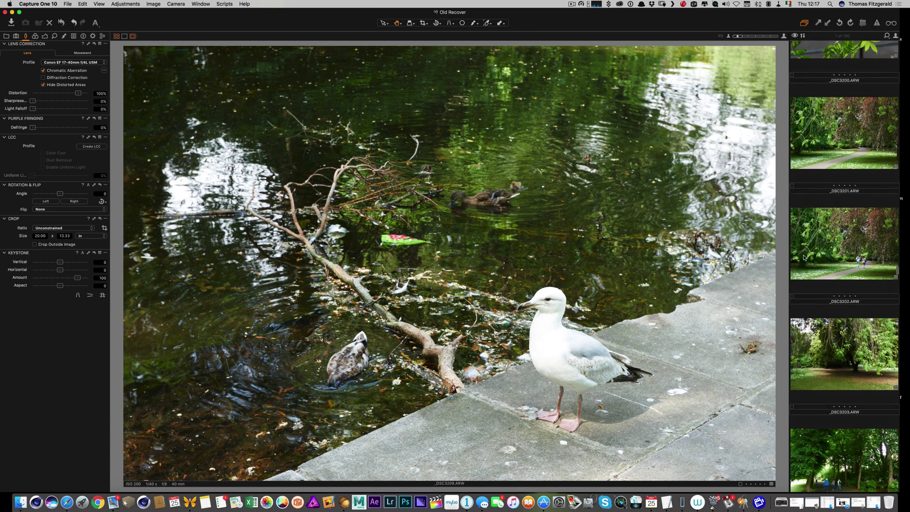
{"action": "scroll", "coordinate": [804, 258], "scroll_direction": "down", "scroll_amount": 1}
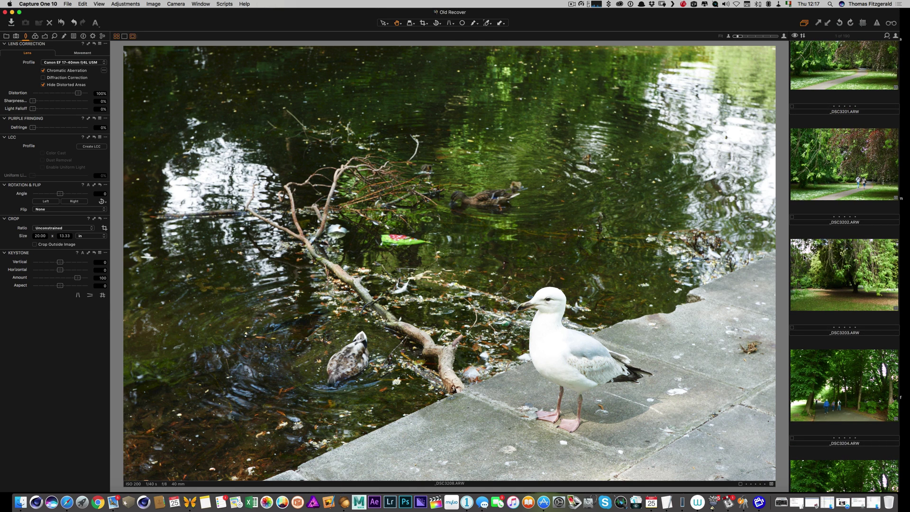
{"action": "left_click", "coordinate": [840, 268], "text": "shift"}
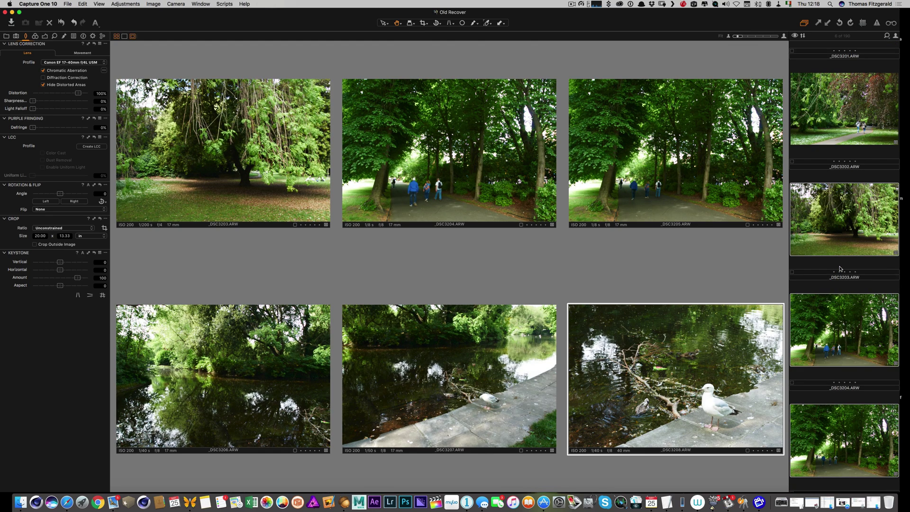
Step: Select the range from the gull photo _DSC3208.ARW through _DSC3287.ARW, the last still before the video clips
{"action": "scroll", "coordinate": [836, 316], "scroll_direction": "down", "scroll_amount": 10}
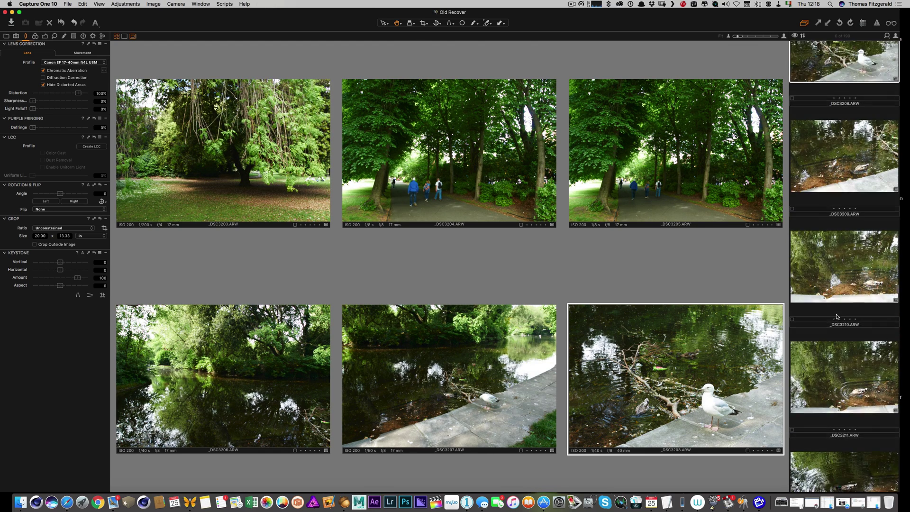
{"action": "scroll", "coordinate": [836, 317], "scroll_direction": "up", "scroll_amount": 3}
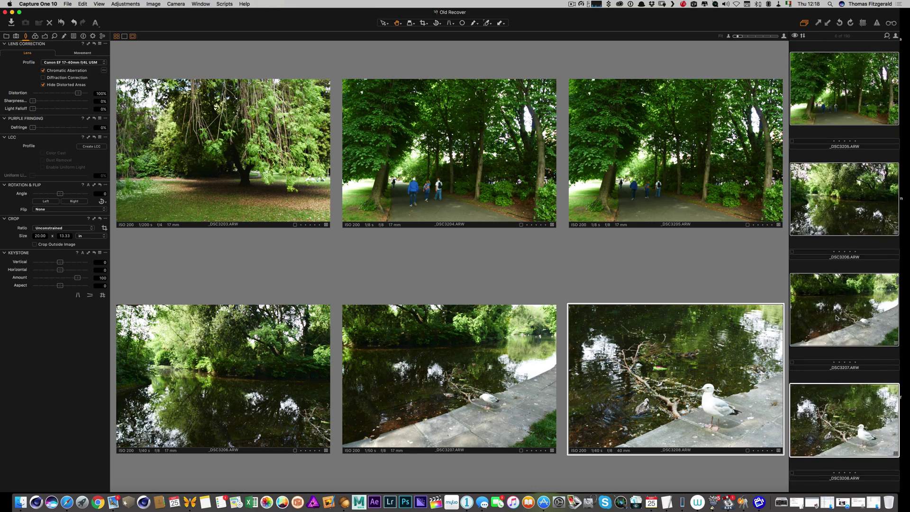
{"action": "scroll", "coordinate": [837, 317], "scroll_direction": "down", "scroll_amount": 20}
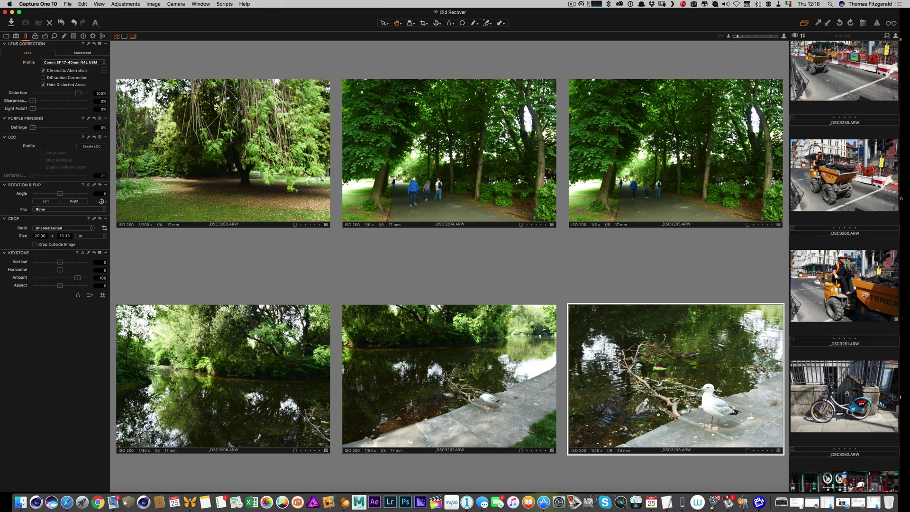
{"action": "scroll", "coordinate": [846, 393], "scroll_direction": "down", "scroll_amount": 20}
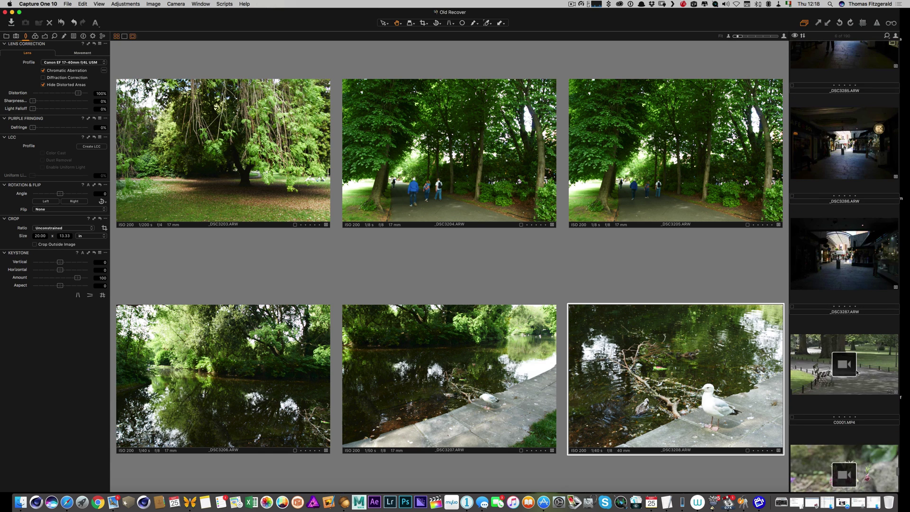
{"action": "scroll", "coordinate": [856, 373], "scroll_direction": "down", "scroll_amount": 3}
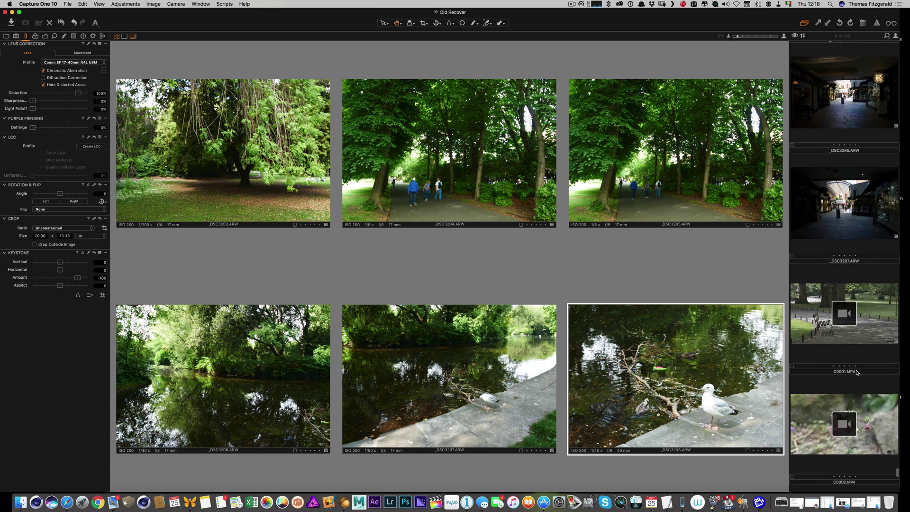
{"action": "scroll", "coordinate": [855, 373], "scroll_direction": "up", "scroll_amount": 2}
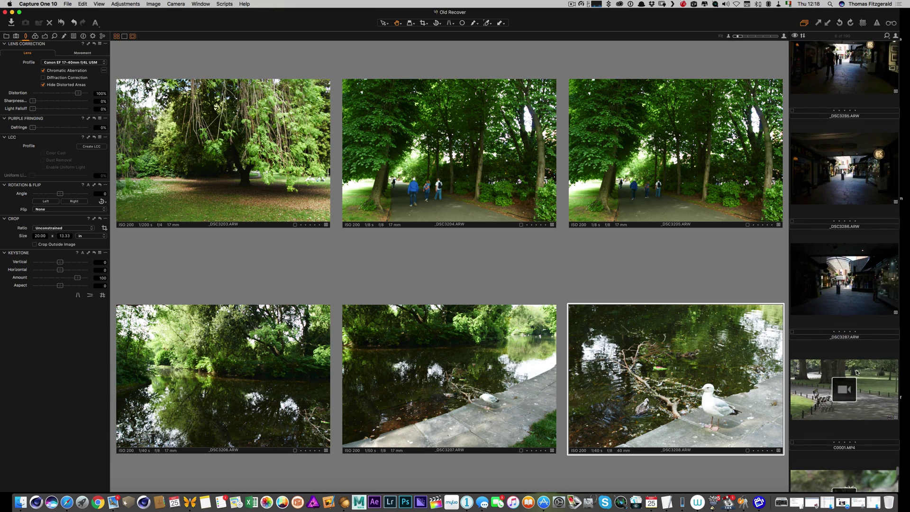
{"action": "left_click", "coordinate": [852, 283], "text": "shift"}
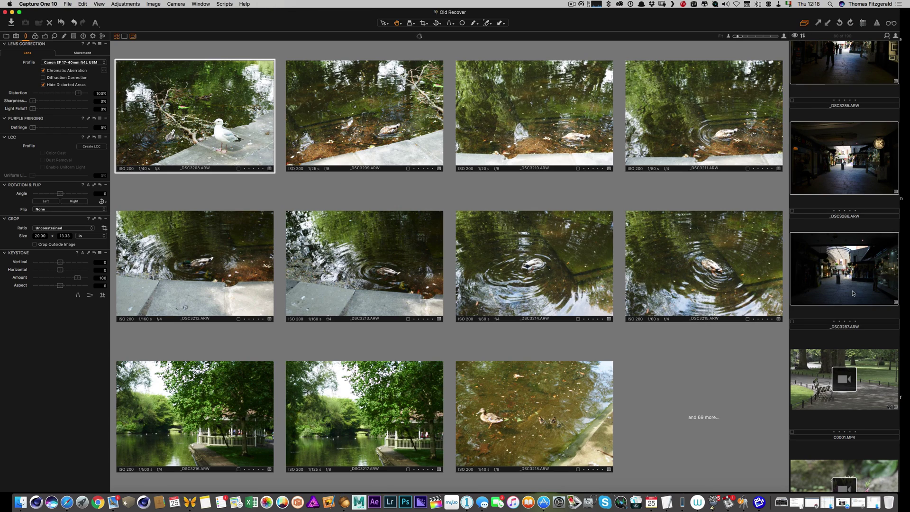
Step: Add the five preceding photos, _DSC3207.ARW back through _DSC3203.ARW, to the current selection
{"action": "scroll", "coordinate": [852, 285], "scroll_direction": "up", "scroll_amount": 10}
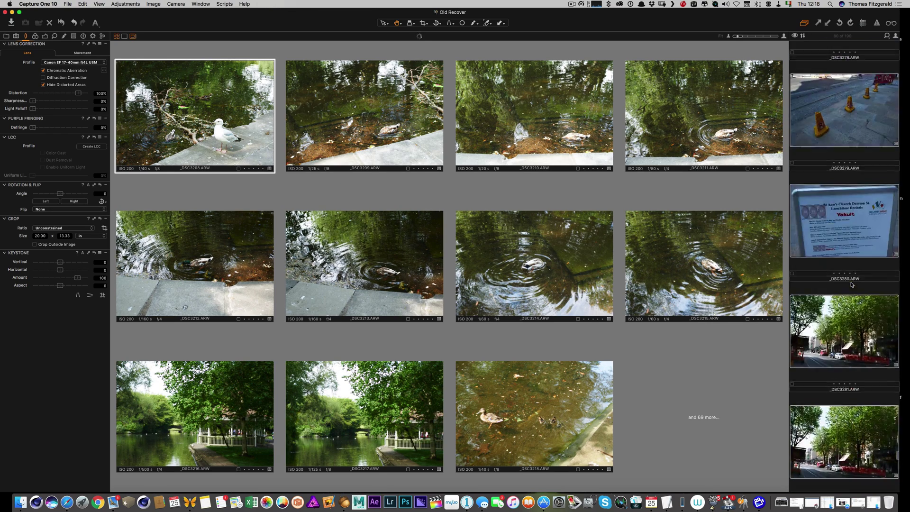
{"action": "scroll", "coordinate": [851, 285], "scroll_direction": "up", "scroll_amount": 10}
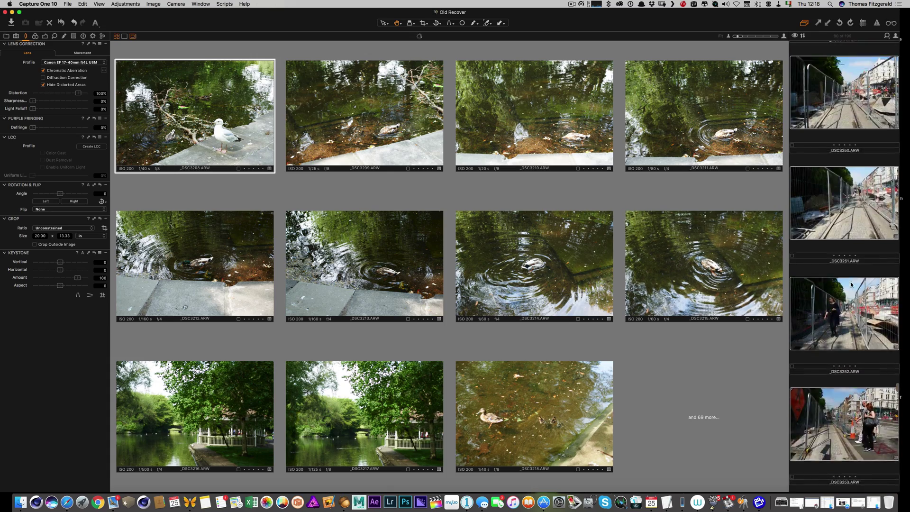
{"action": "scroll", "coordinate": [851, 284], "scroll_direction": "up", "scroll_amount": 7}
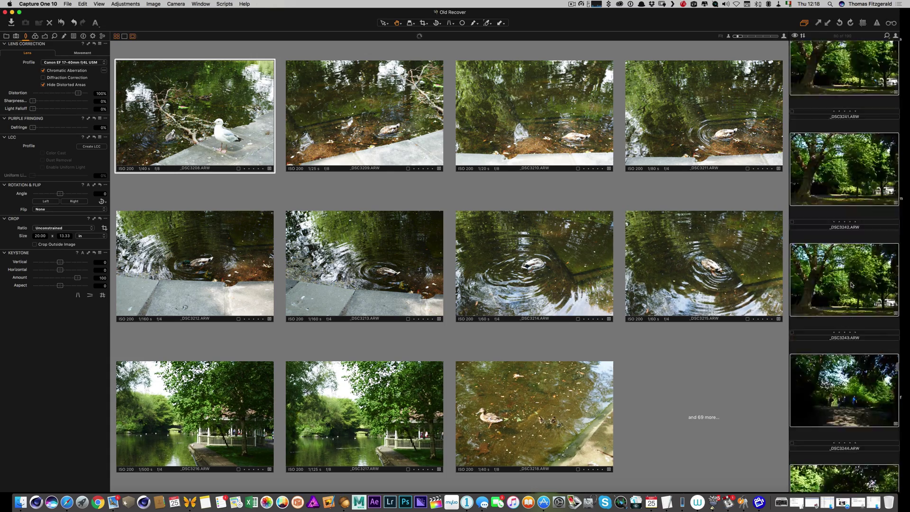
{"action": "scroll", "coordinate": [851, 285], "scroll_direction": "up", "scroll_amount": 5}
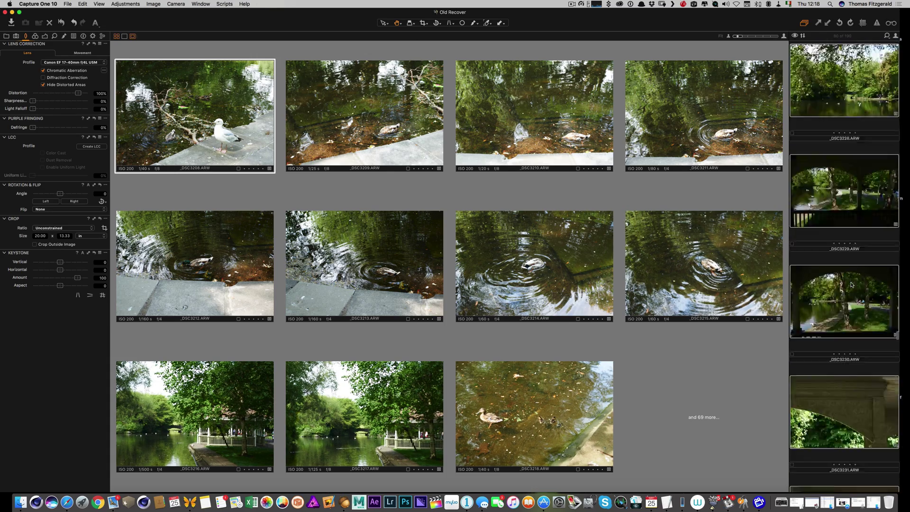
{"action": "scroll", "coordinate": [850, 284], "scroll_direction": "up", "scroll_amount": 4}
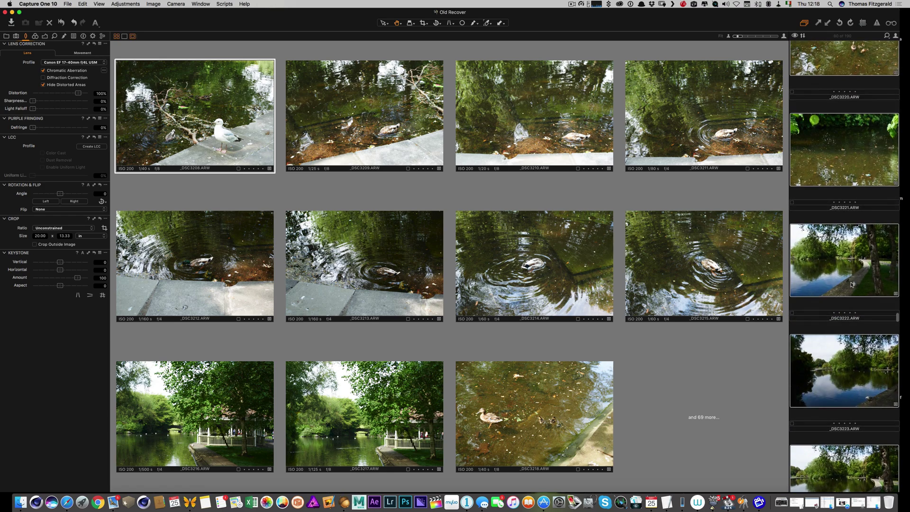
{"action": "scroll", "coordinate": [851, 285], "scroll_direction": "up", "scroll_amount": 6}
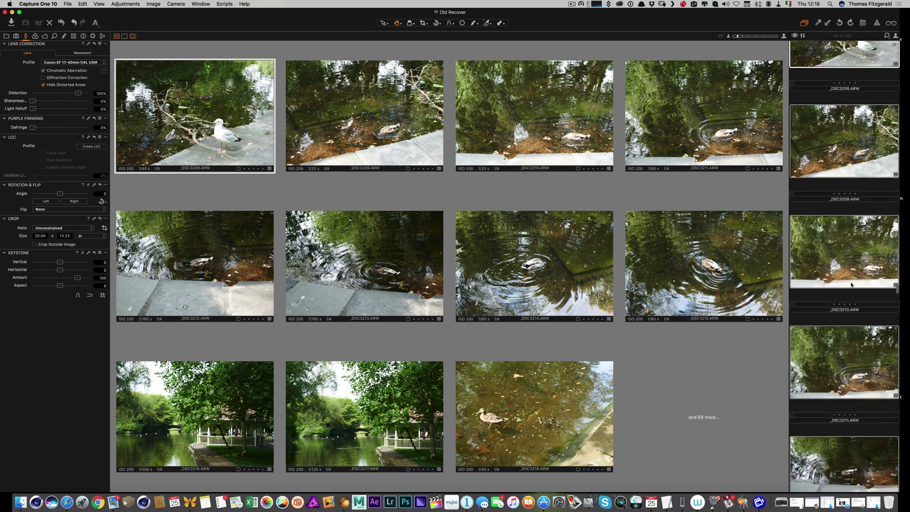
{"action": "scroll", "coordinate": [851, 285], "scroll_direction": "down", "scroll_amount": 3}
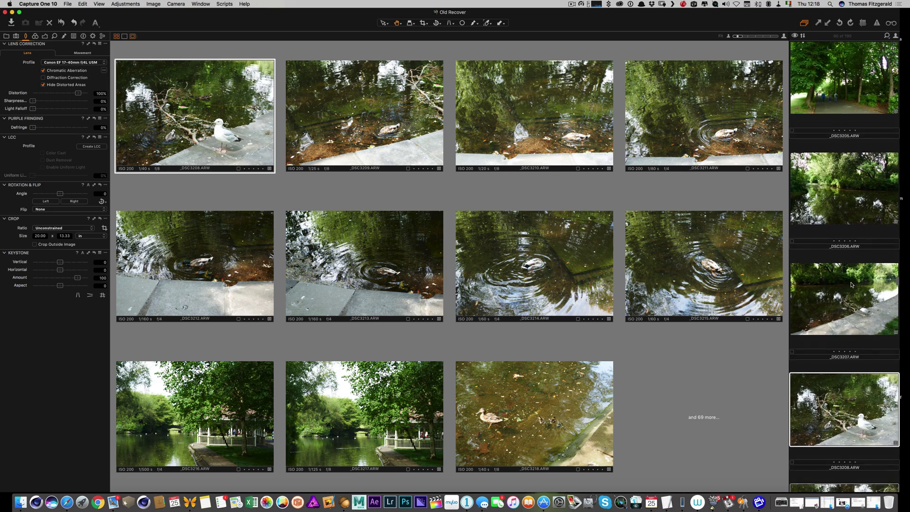
{"action": "left_click", "coordinate": [845, 304], "text": "super"}
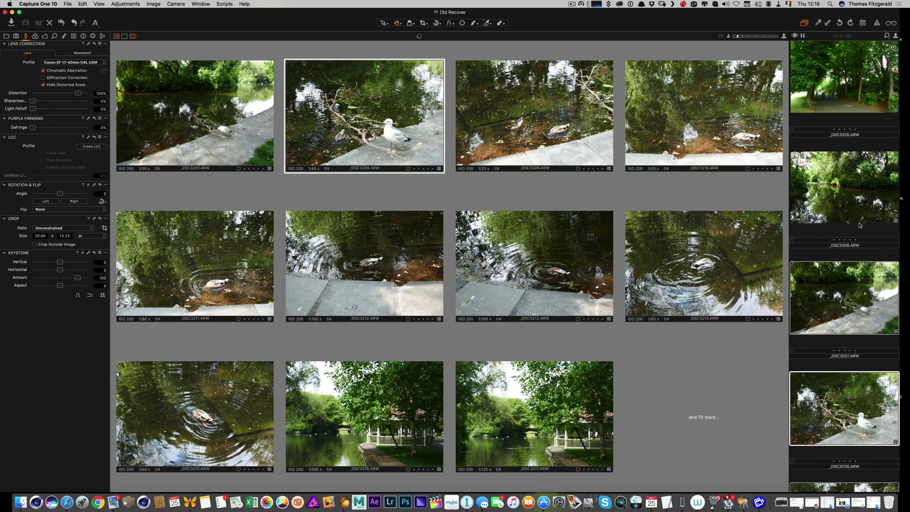
{"action": "left_click", "coordinate": [858, 219], "text": "super"}
{"action": "left_click", "coordinate": [837, 113], "text": "super"}
{"action": "scroll", "coordinate": [832, 133], "scroll_direction": "up", "scroll_amount": 2}
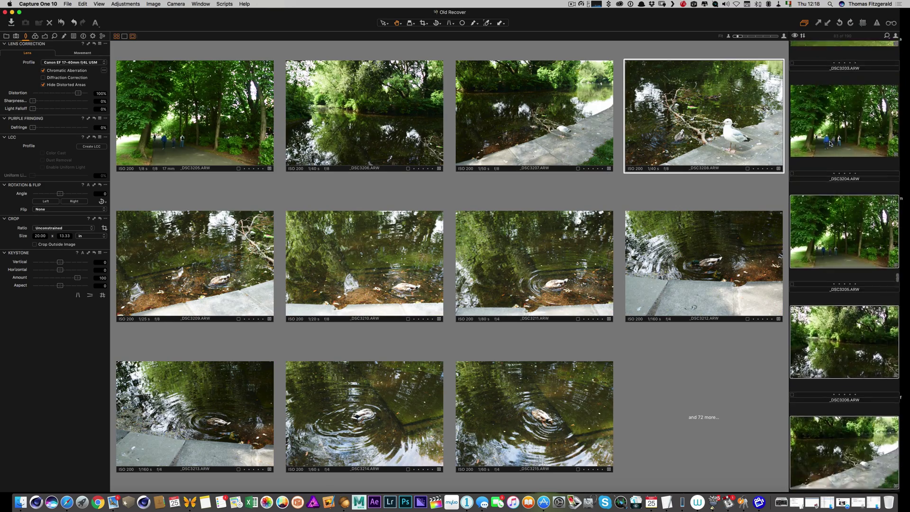
{"action": "left_click", "coordinate": [843, 202], "text": "super"}
{"action": "left_click", "coordinate": [846, 108], "text": "super"}
{"action": "scroll", "coordinate": [846, 108], "scroll_direction": "up", "scroll_amount": 3}
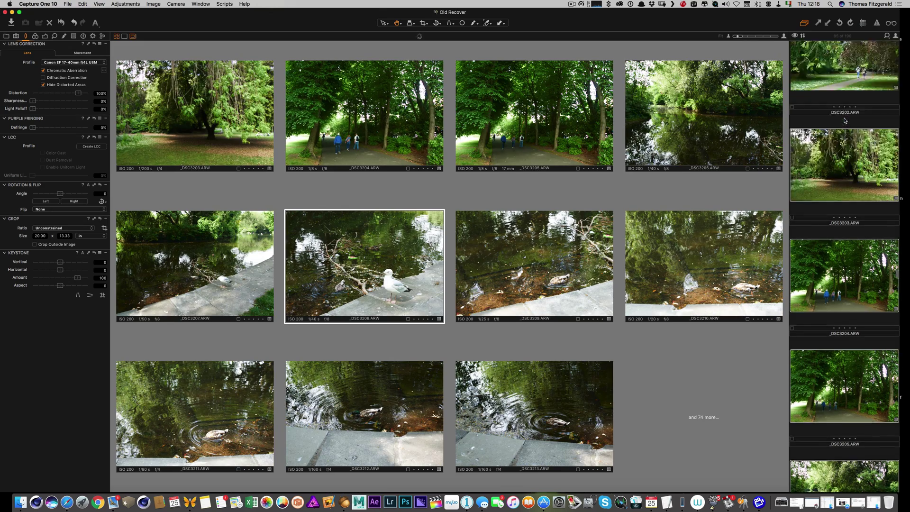
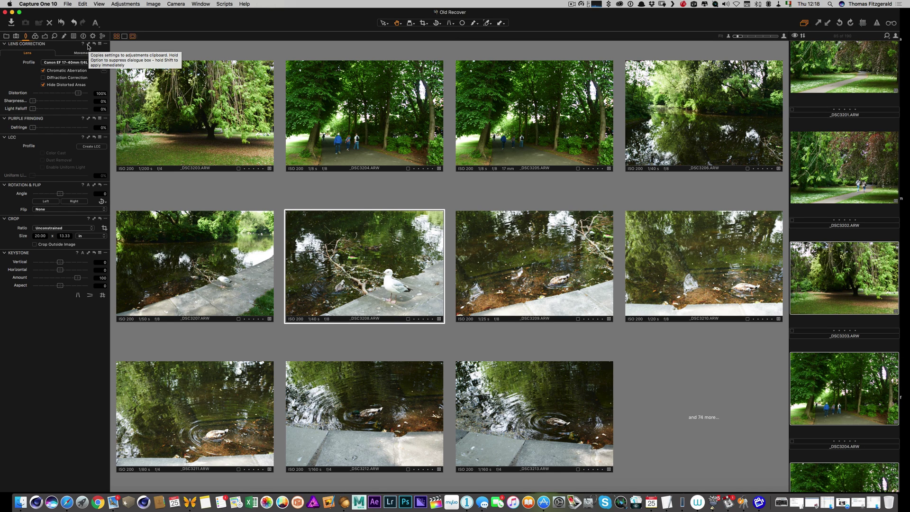
Step: Copy the gull photo's lens correction settings, apply them to all selected photos, and clear the selection
{"action": "left_click", "coordinate": [88, 45]}
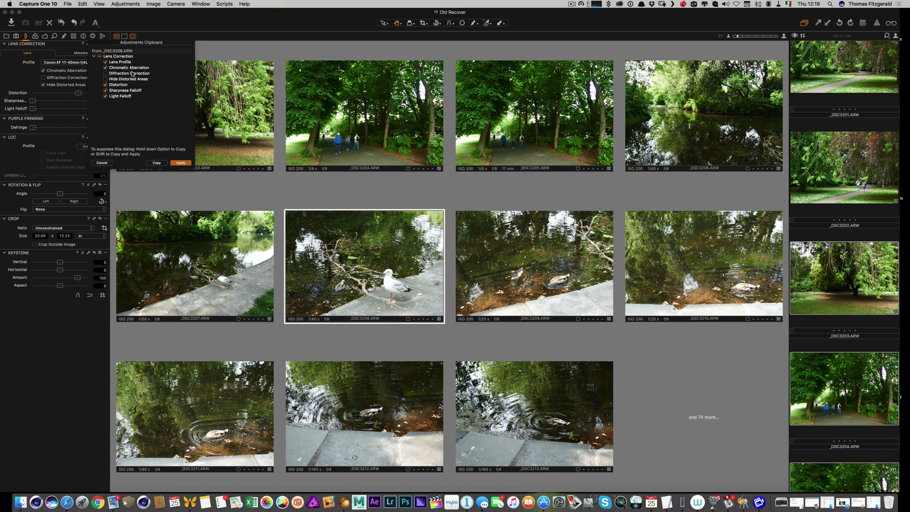
{"action": "left_click", "coordinate": [183, 164]}
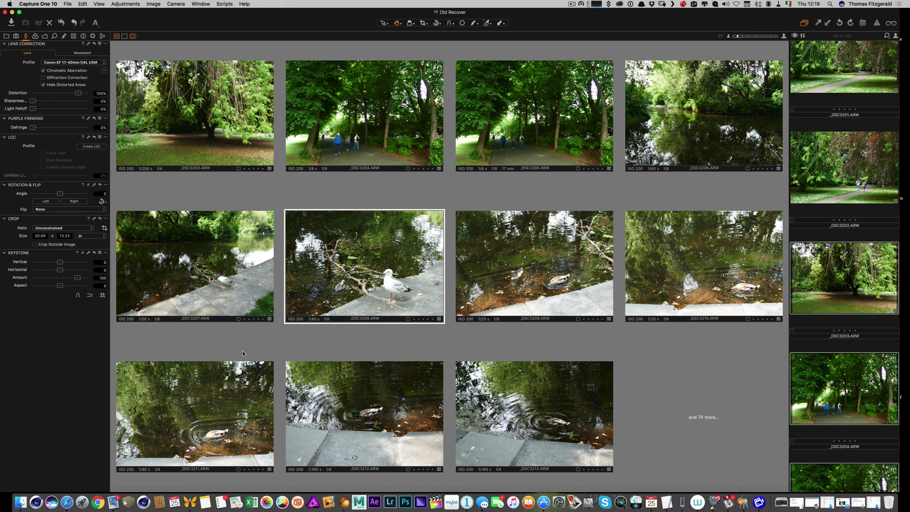
{"action": "left_click", "coordinate": [342, 386]}
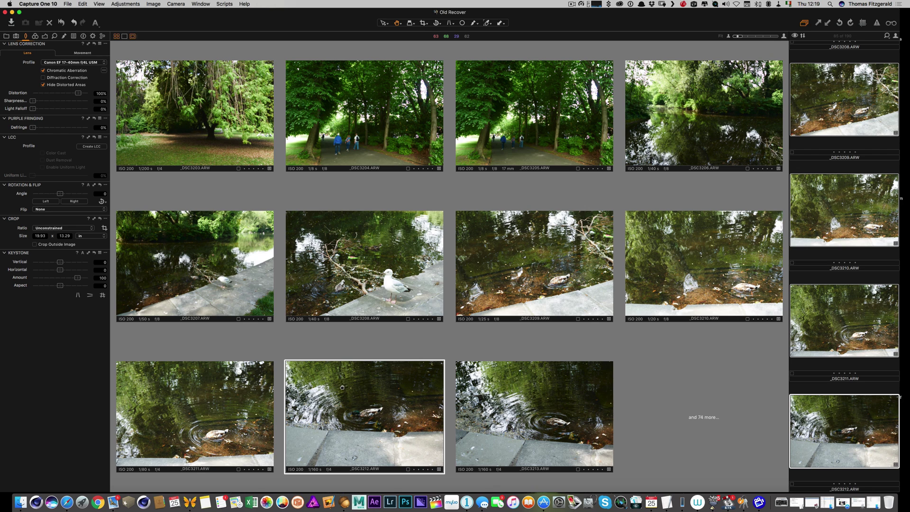
{"action": "left_click", "coordinate": [334, 387]}
{"action": "key", "text": "super+d"}
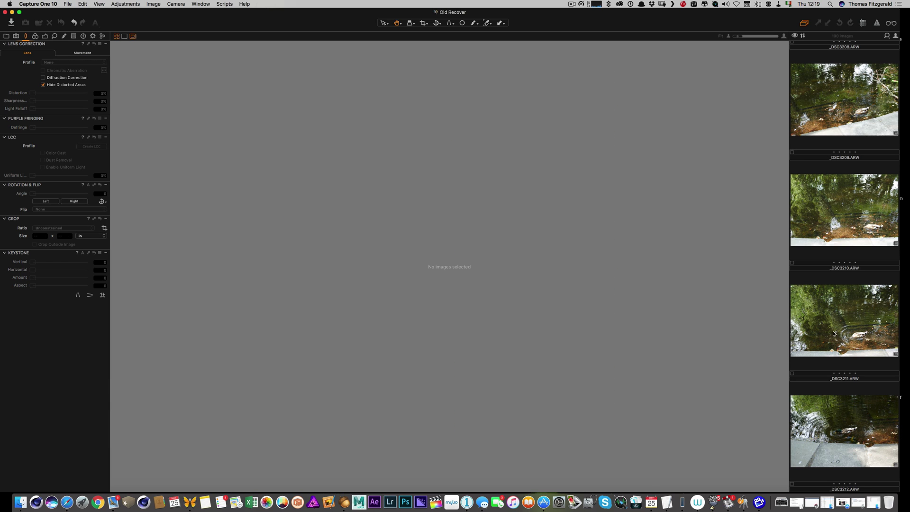
Step: Open the duck photo _DSC3211.ARW and set its lens distortion correction to 0%
{"action": "left_click", "coordinate": [821, 335]}
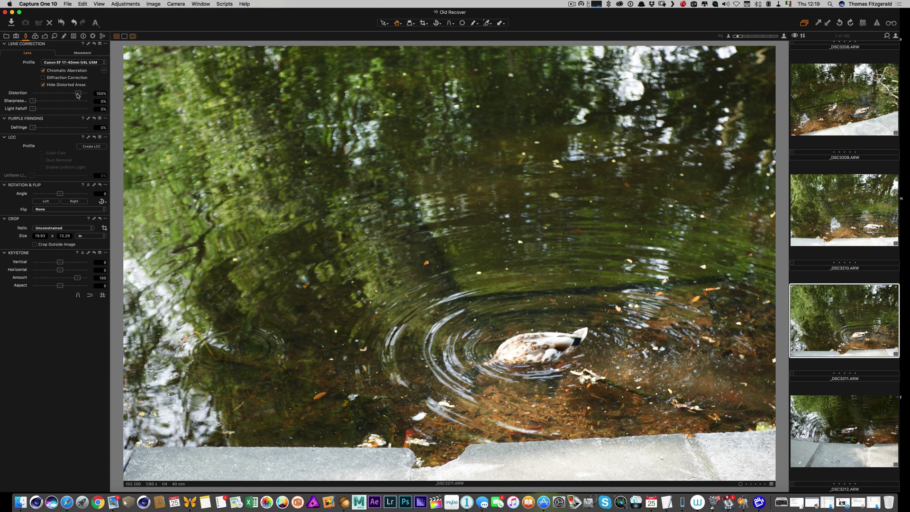
{"action": "left_click_drag", "start_coordinate": [78, 93], "coordinate": [61, 92]}
{"action": "double_click", "coordinate": [4, 92]}
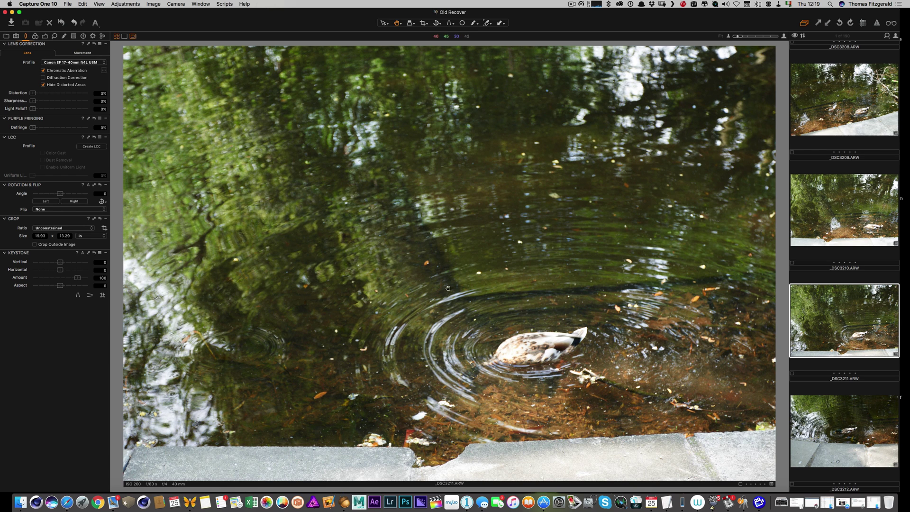
Step: Open the lakeside photo _DSC3217.ARW and inspect the leaves, bridge and bandstand at 100%
{"action": "scroll", "coordinate": [820, 241], "scroll_direction": "down", "scroll_amount": 10}
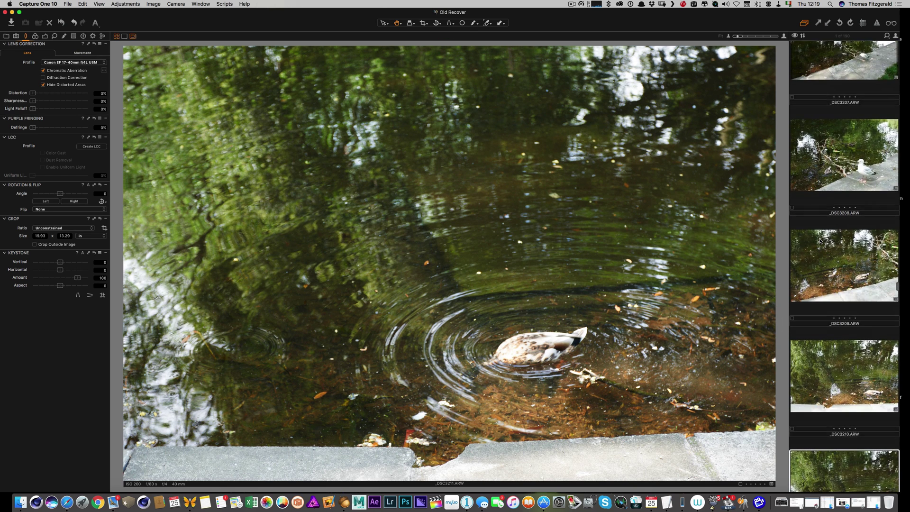
{"action": "scroll", "coordinate": [820, 240], "scroll_direction": "down", "scroll_amount": 6}
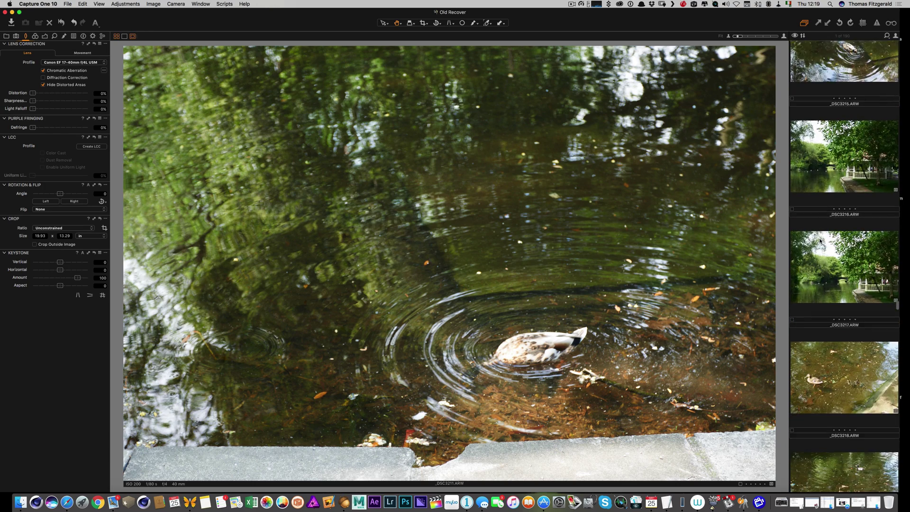
{"action": "left_click", "coordinate": [848, 242]}
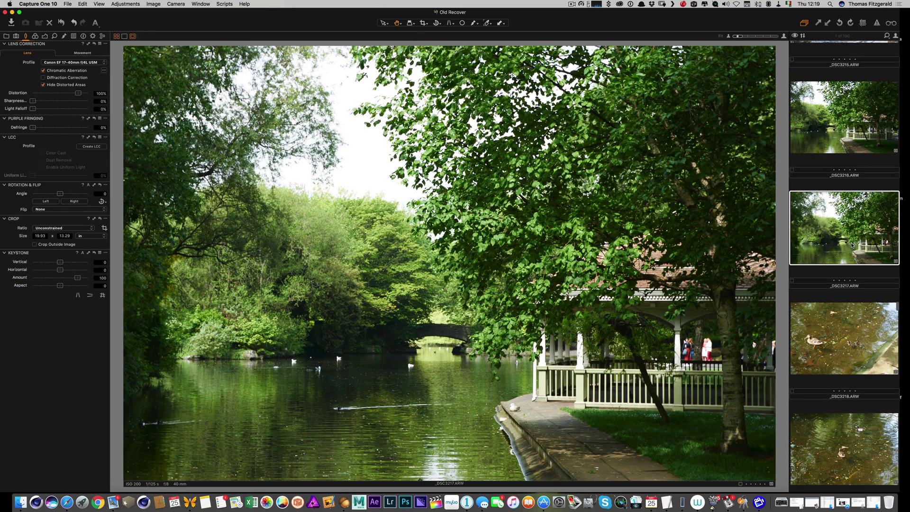
{"action": "left_click", "coordinate": [516, 297]}
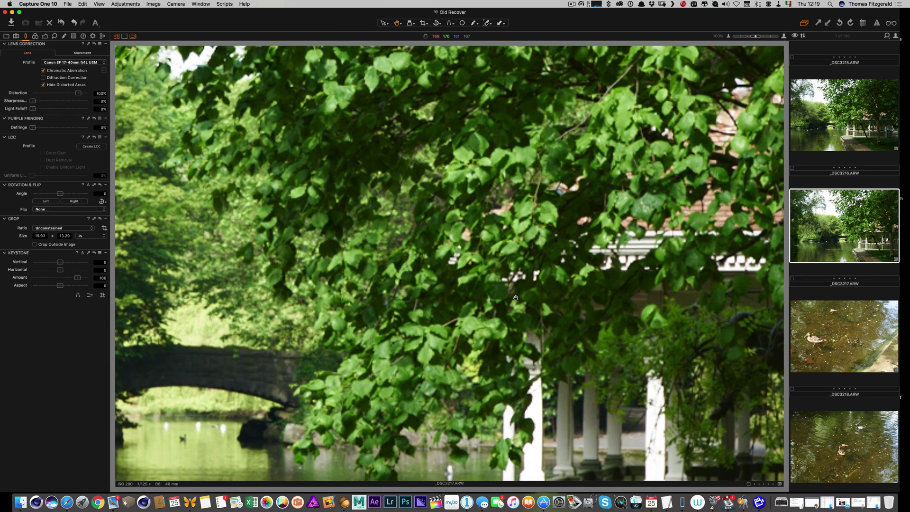
{"action": "left_click_drag", "start_coordinate": [515, 297], "coordinate": [541, 227]}
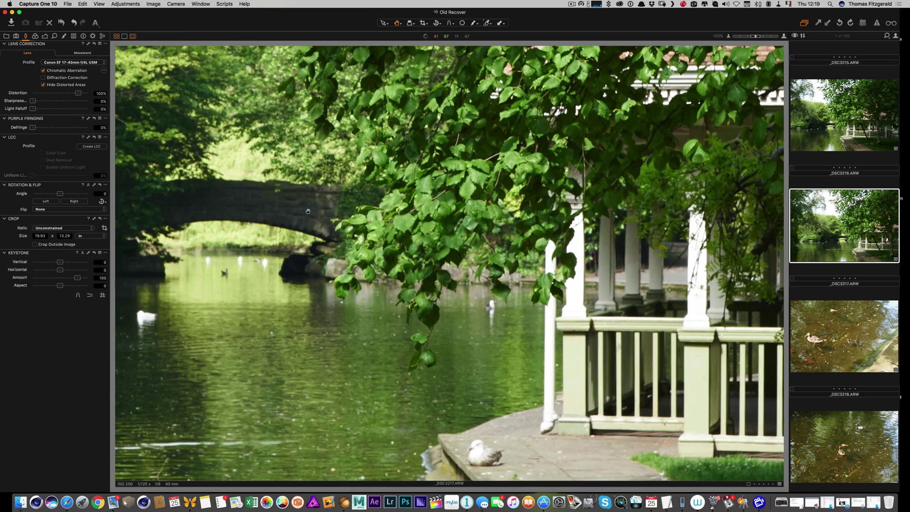
{"action": "left_click_drag", "start_coordinate": [308, 212], "coordinate": [586, 230]}
{"action": "left_click_drag", "start_coordinate": [341, 223], "coordinate": [578, 227]}
{"action": "left_click_drag", "start_coordinate": [426, 218], "coordinate": [580, 244]}
Step: Open _DSC3224.ARW and set its High Dynamic Range shadow recovery to 34 and highlight recovery to 29
{"action": "scroll", "coordinate": [819, 295], "scroll_direction": "down", "scroll_amount": 10}
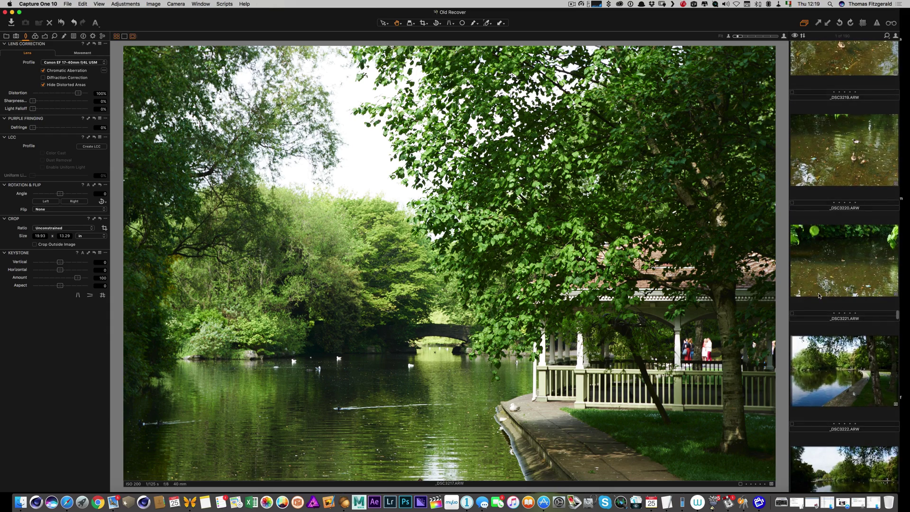
{"action": "scroll", "coordinate": [821, 283], "scroll_direction": "down", "scroll_amount": 5}
{"action": "left_click", "coordinate": [844, 279]}
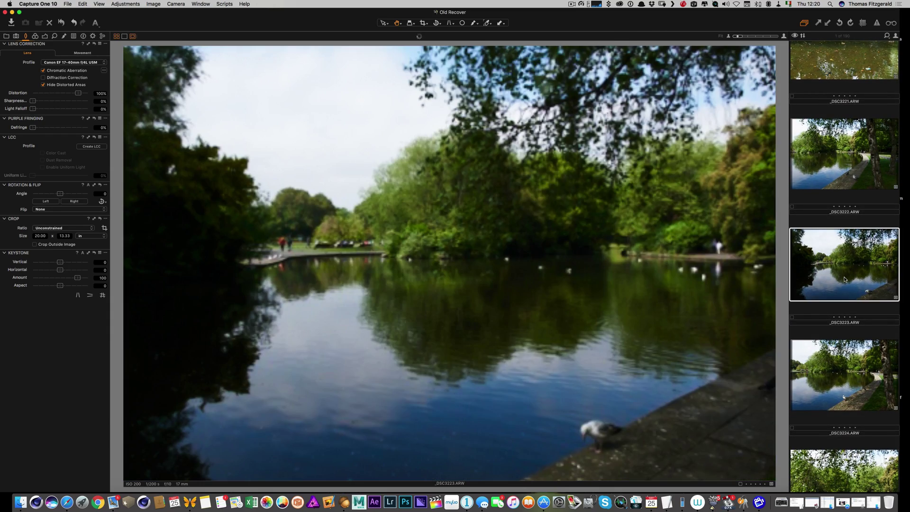
{"action": "left_click", "coordinate": [864, 392]}
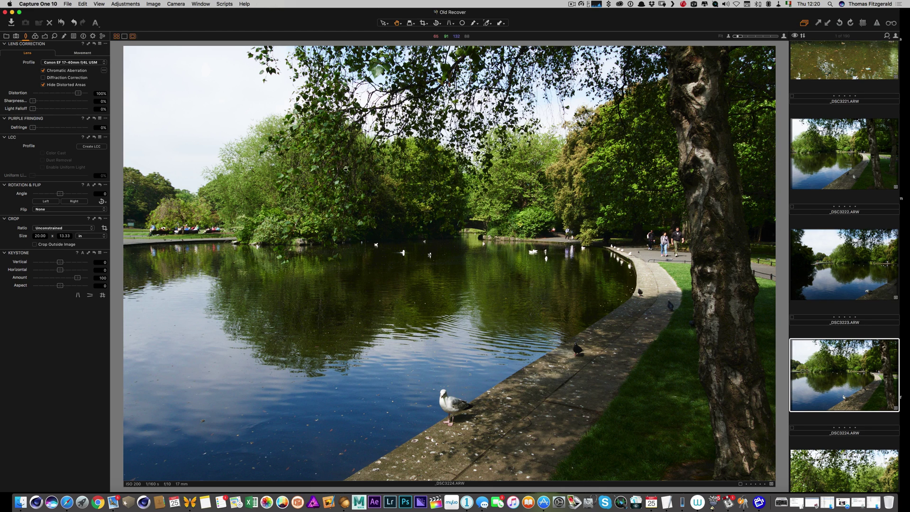
{"action": "left_click", "coordinate": [35, 37]}
{"action": "left_click", "coordinate": [44, 36]}
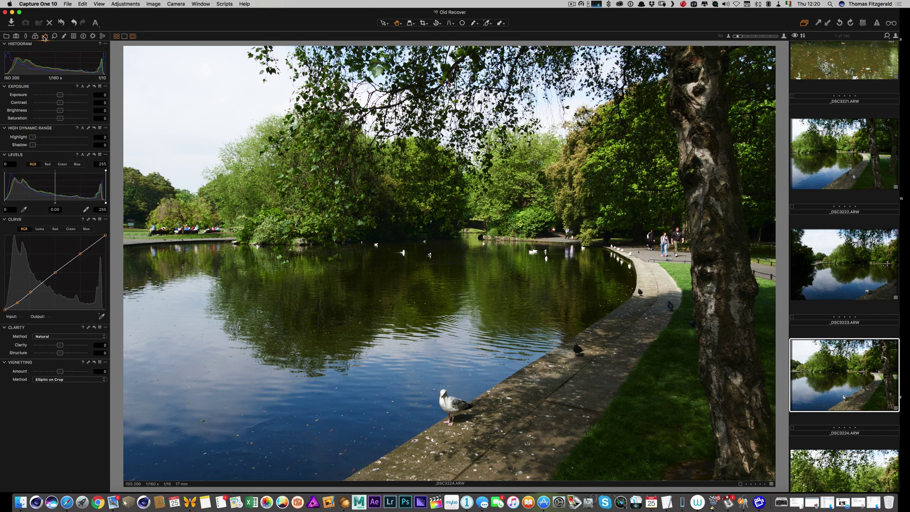
{"action": "mouse_move", "coordinate": [60, 144]}
{"action": "left_mouse_down"}
{"action": "mouse_move", "coordinate": [69, 145]}
{"action": "mouse_move", "coordinate": [53, 145]}
{"action": "left_mouse_up"}
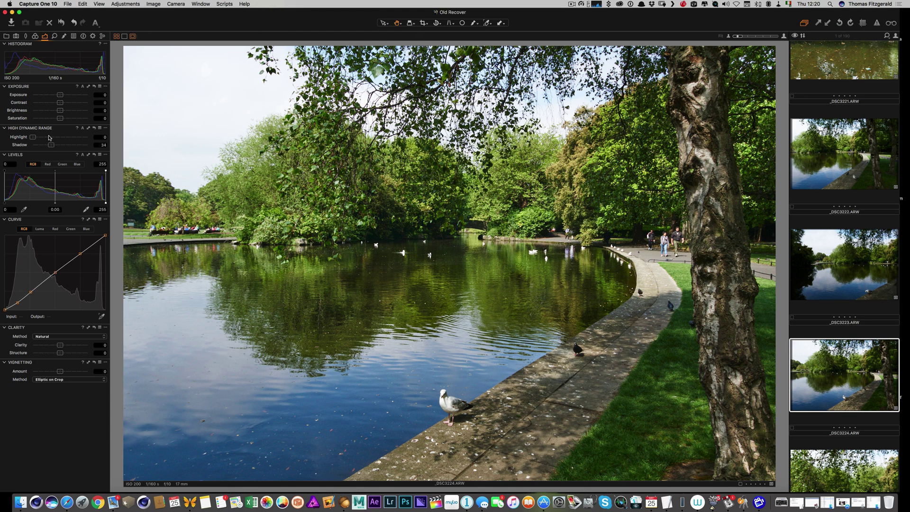
{"action": "left_click", "coordinate": [49, 137]}
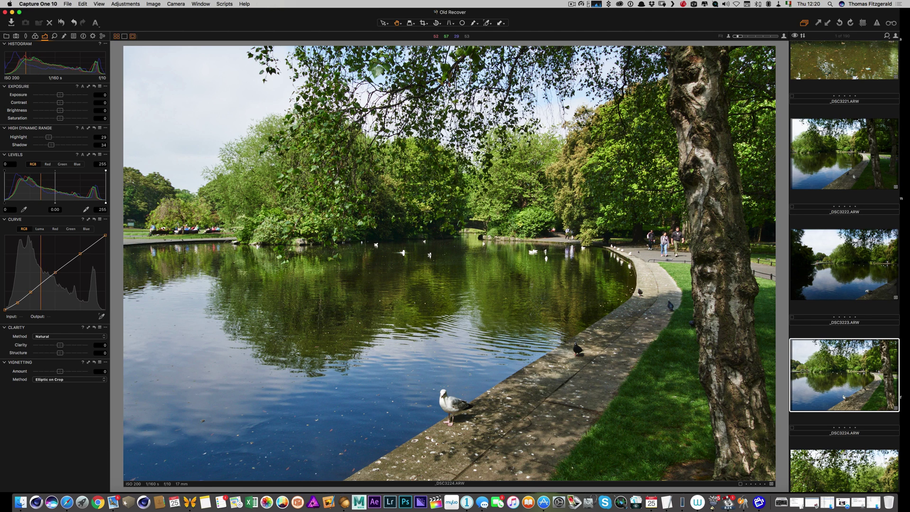
Step: Examine the foliage and lake detail of _DSC3224.ARW at 100% and check its lens correction settings
{"action": "left_click", "coordinate": [402, 133]}
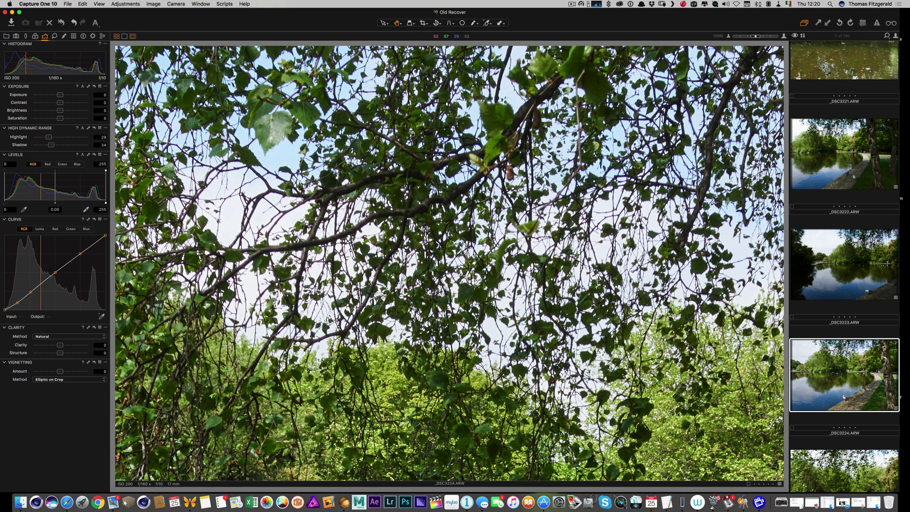
{"action": "left_click", "coordinate": [35, 36]}
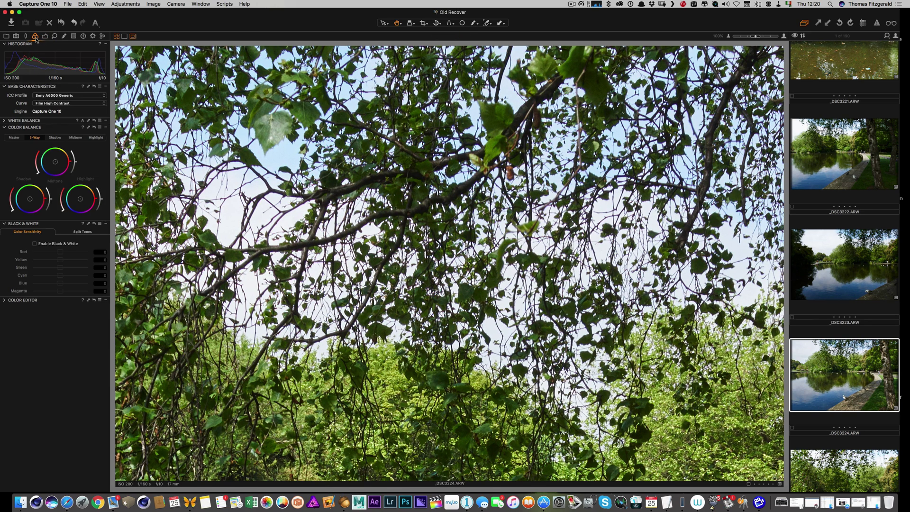
{"action": "left_click", "coordinate": [26, 36]}
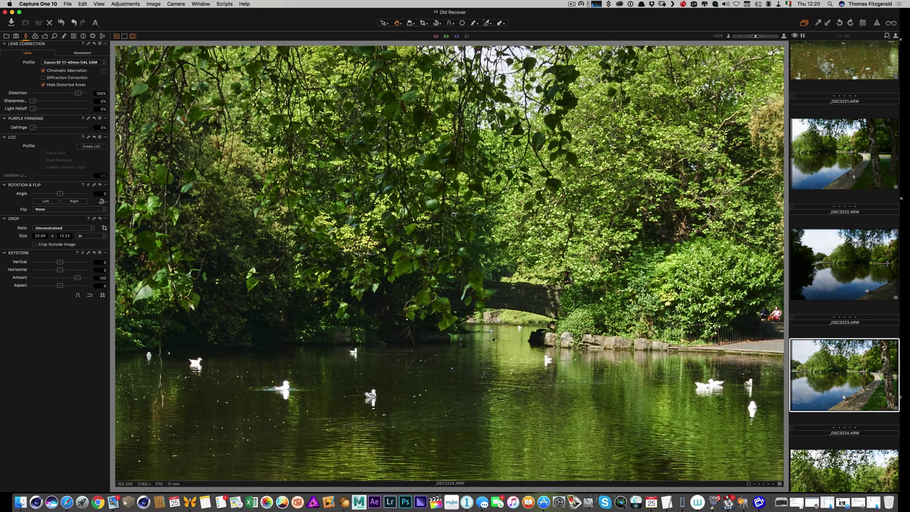
{"action": "left_click", "coordinate": [453, 214]}
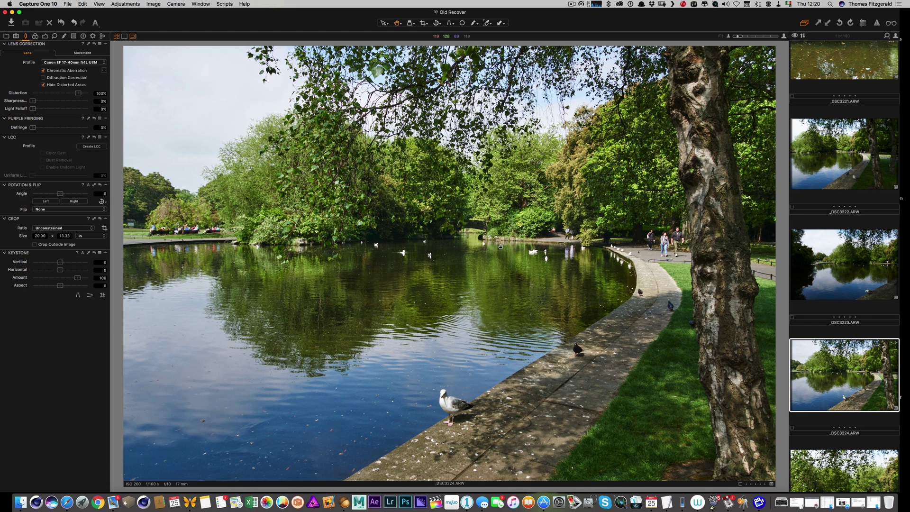
Step: View the bandstand photos _DSC3229.ARW and _DSC3232.ARW to check them with the lens correction applied
{"action": "scroll", "coordinate": [863, 260], "scroll_direction": "down", "scroll_amount": 5}
{"action": "scroll", "coordinate": [862, 258], "scroll_direction": "down", "scroll_amount": 10}
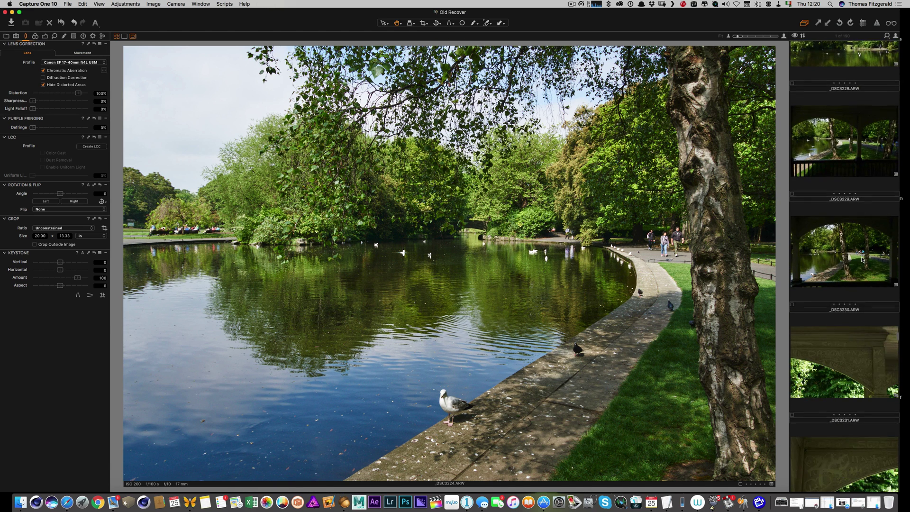
{"action": "left_click", "coordinate": [845, 163]}
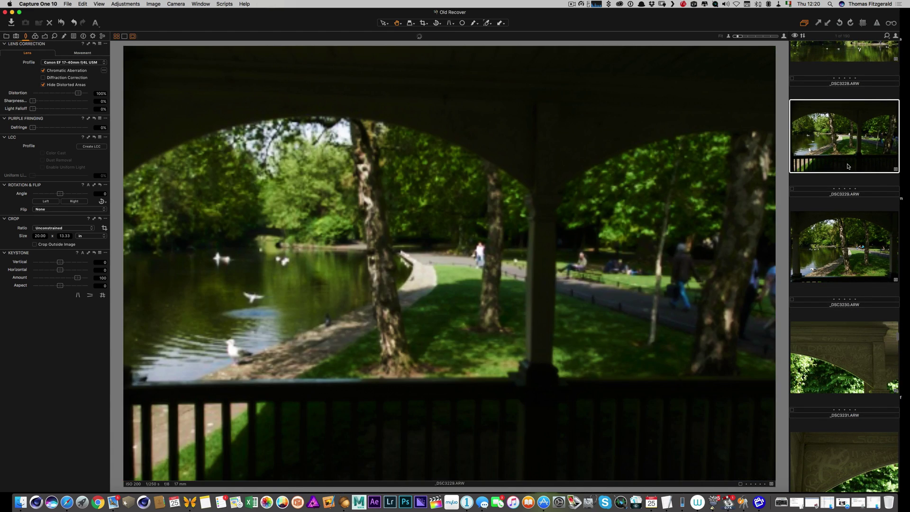
{"action": "scroll", "coordinate": [842, 170], "scroll_direction": "down", "scroll_amount": 7}
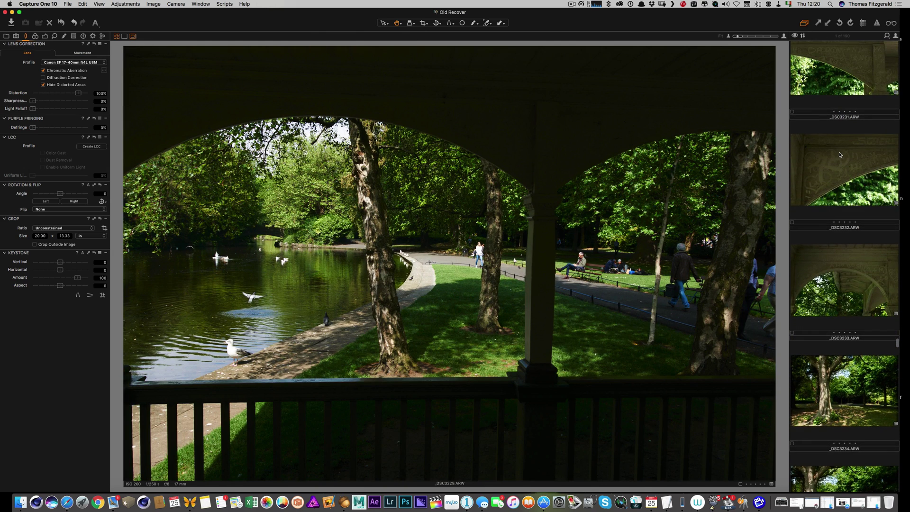
{"action": "left_click", "coordinate": [839, 153]}
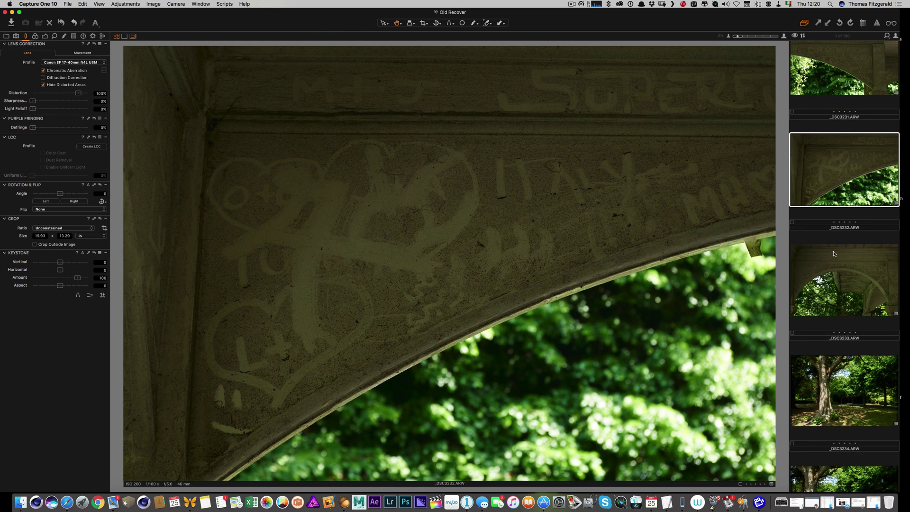
Step: Open the stone arch photo _DSC3233.ARW and raise its exposure to 1.17
{"action": "left_click", "coordinate": [830, 264]}
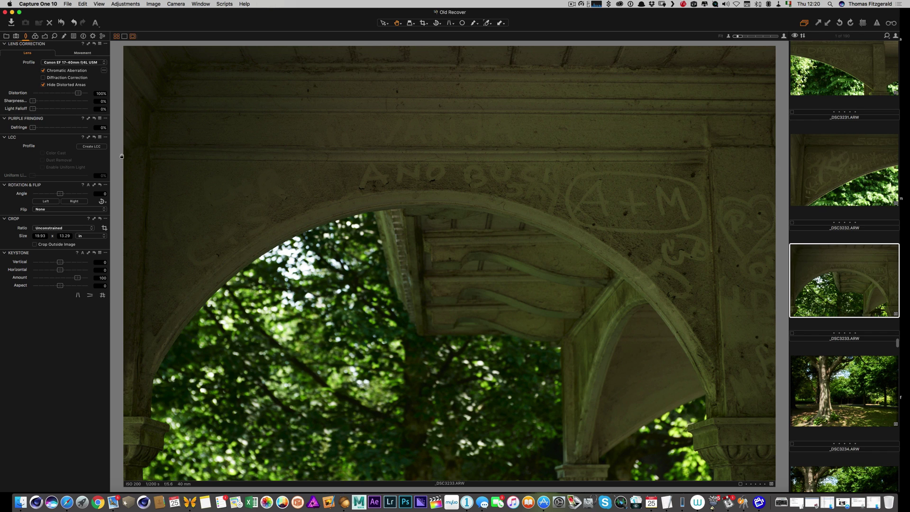
{"action": "left_click", "coordinate": [44, 36]}
{"action": "left_click_drag", "start_coordinate": [61, 94], "coordinate": [71, 98]}
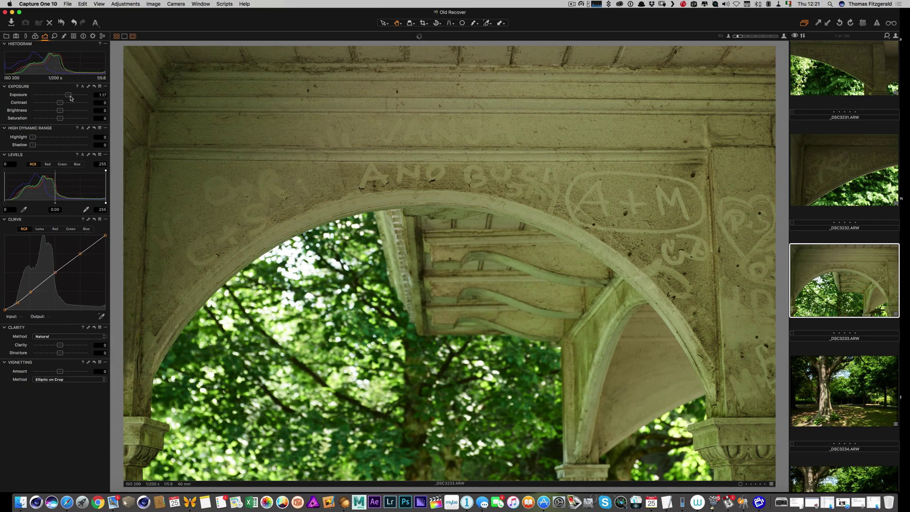
Step: Open the tree photo _DSC3234.ARW and set shadow recovery to 42, highlight recovery to 18 and contrast to 13
{"action": "left_click", "coordinate": [845, 363]}
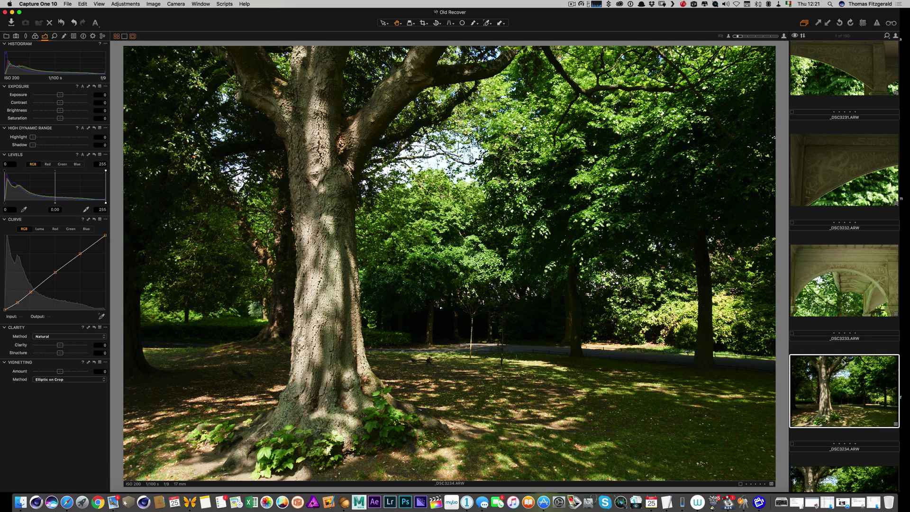
{"action": "left_click_drag", "start_coordinate": [33, 145], "coordinate": [56, 146]}
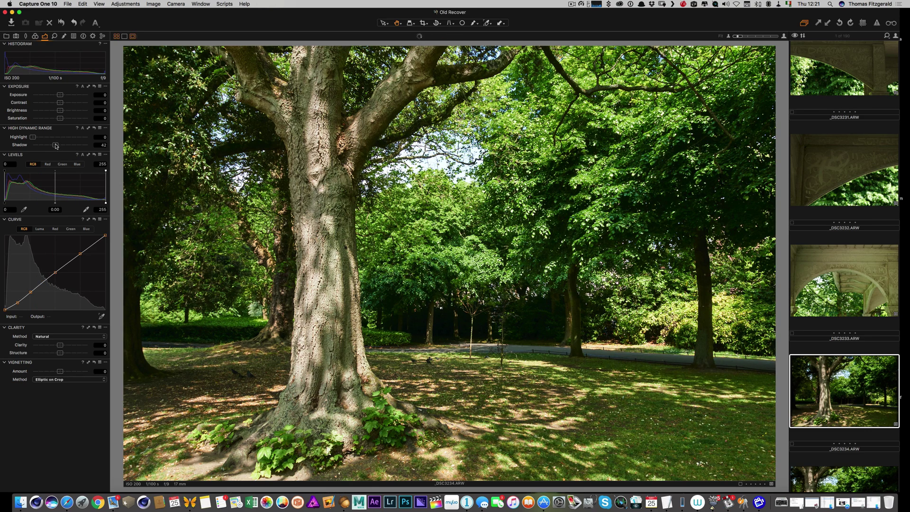
{"action": "left_click", "coordinate": [42, 137]}
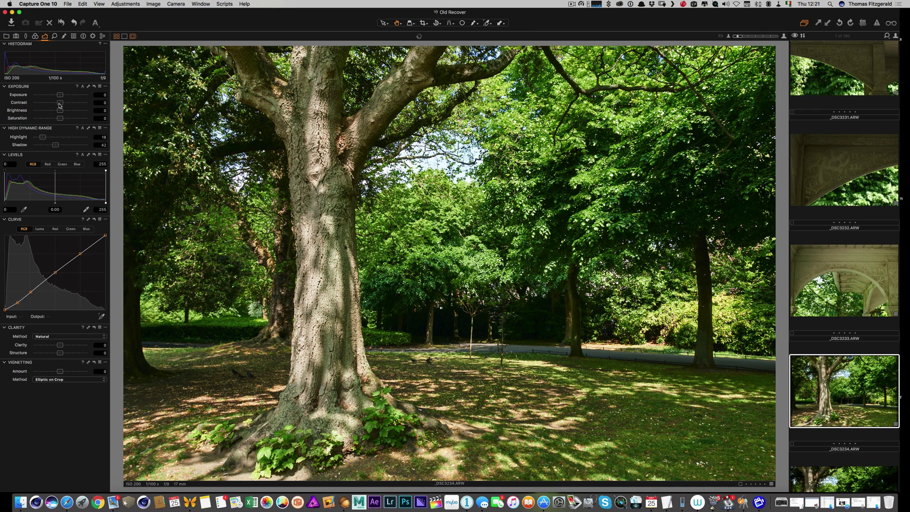
{"action": "left_click_drag", "start_coordinate": [59, 105], "coordinate": [68, 105]}
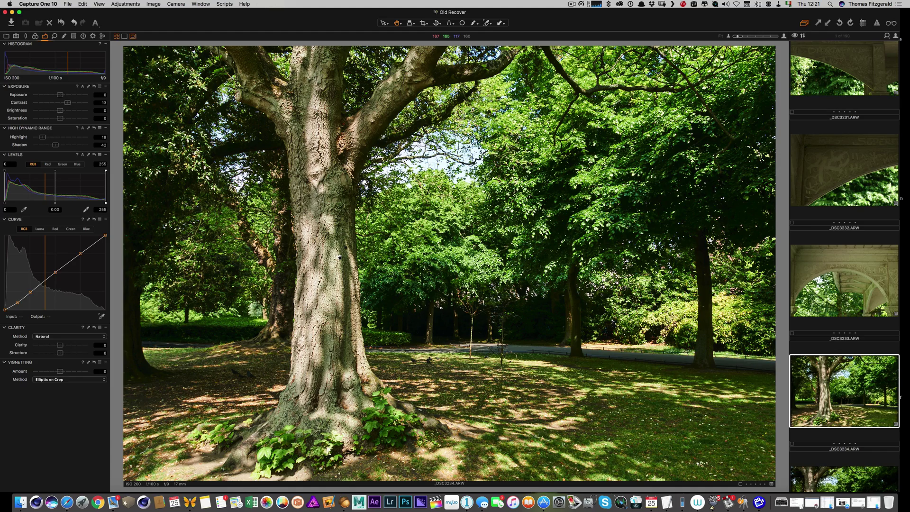
Step: Inspect the tree trunk's bark and surrounding foliage in _DSC3234.ARW at 100%, and return to the whole image
{"action": "left_click", "coordinate": [337, 255]}
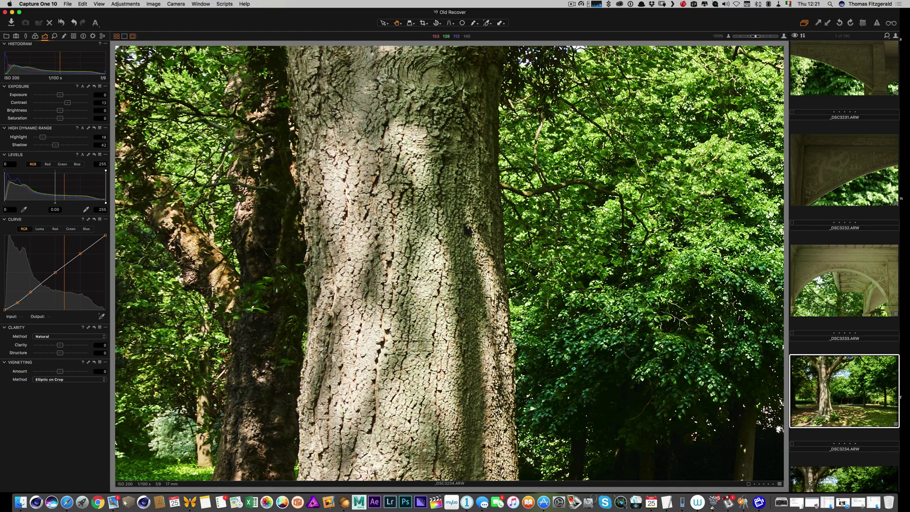
{"action": "left_click_drag", "start_coordinate": [373, 280], "coordinate": [329, 222]}
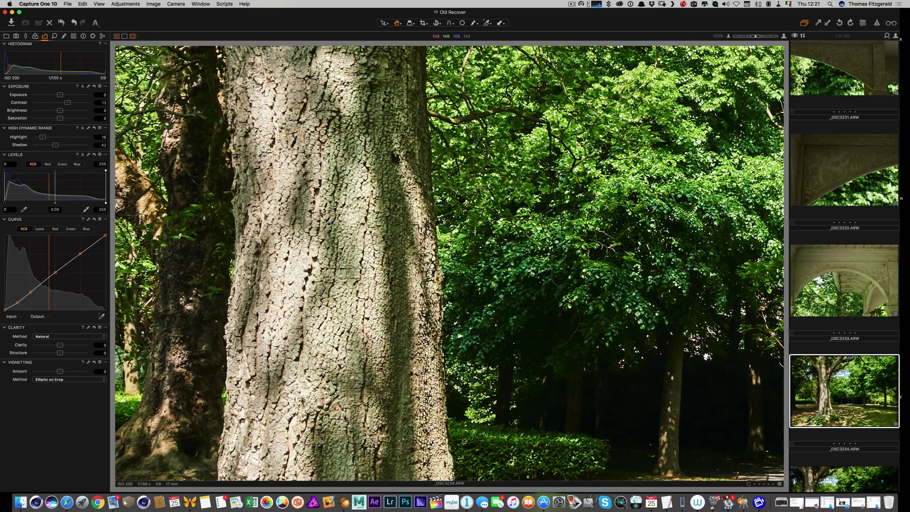
{"action": "key", "text": "super+0"}
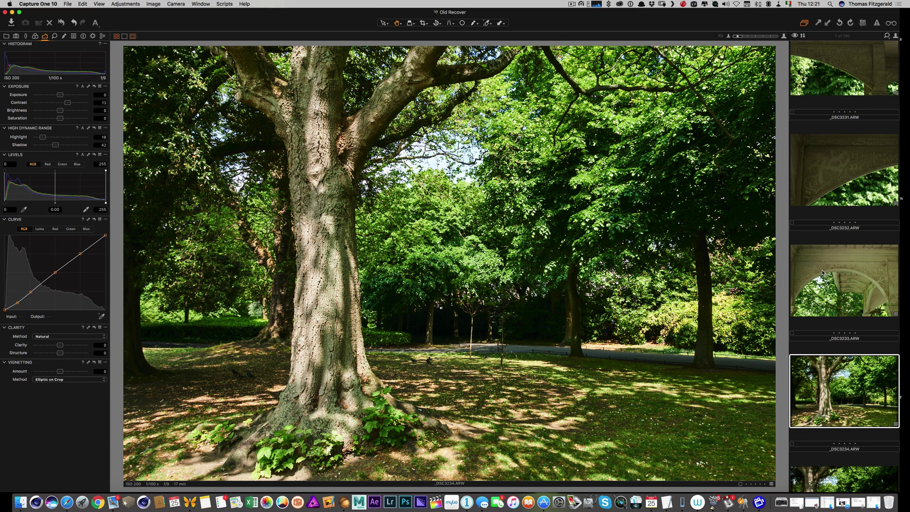
{"action": "scroll", "coordinate": [822, 272], "scroll_direction": "down", "scroll_amount": 5}
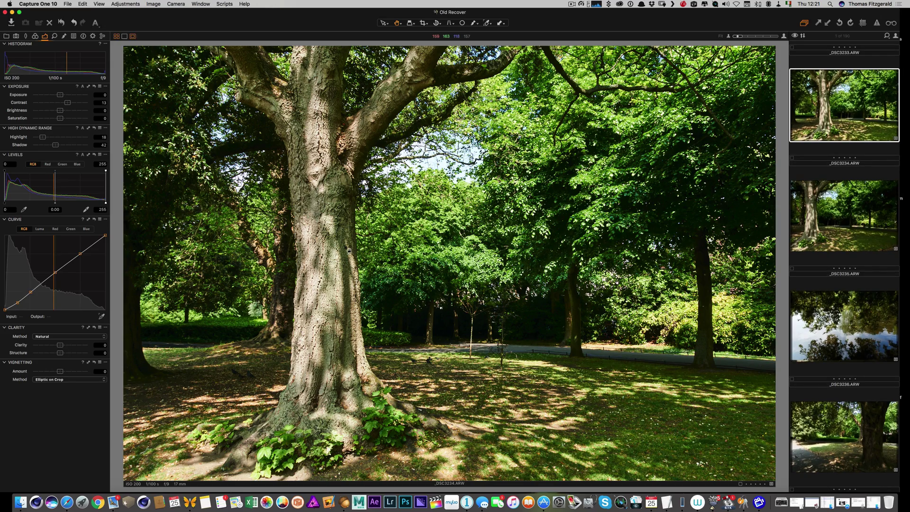
Step: Examine the trunk of _DSC3234.ARW from its fork down to the roots and leafy base at 100%, and return to the whole image
{"action": "left_click", "coordinate": [333, 221]}
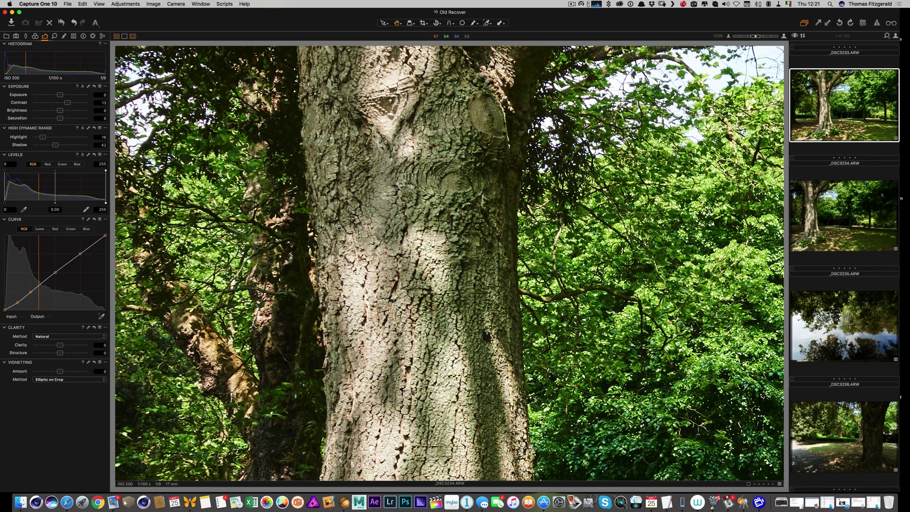
{"action": "left_click_drag", "start_coordinate": [435, 363], "coordinate": [450, 238]}
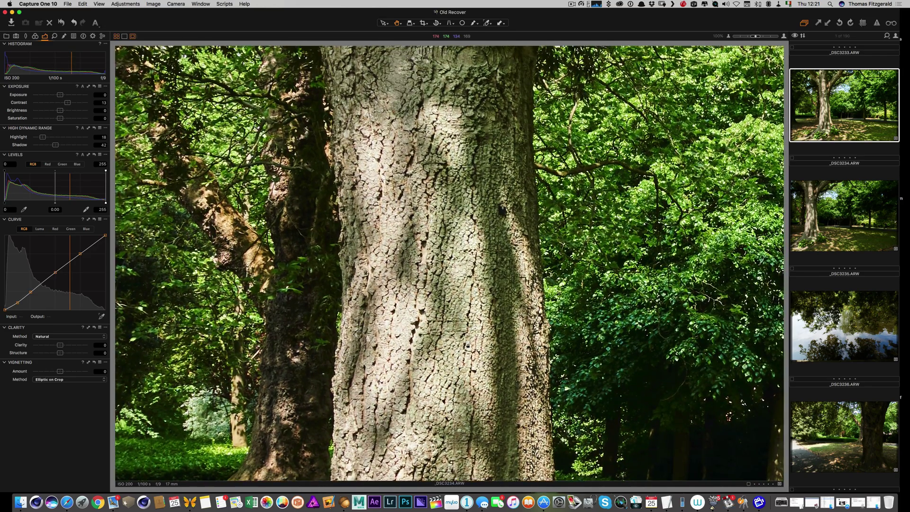
{"action": "left_click_drag", "start_coordinate": [468, 346], "coordinate": [427, 270]}
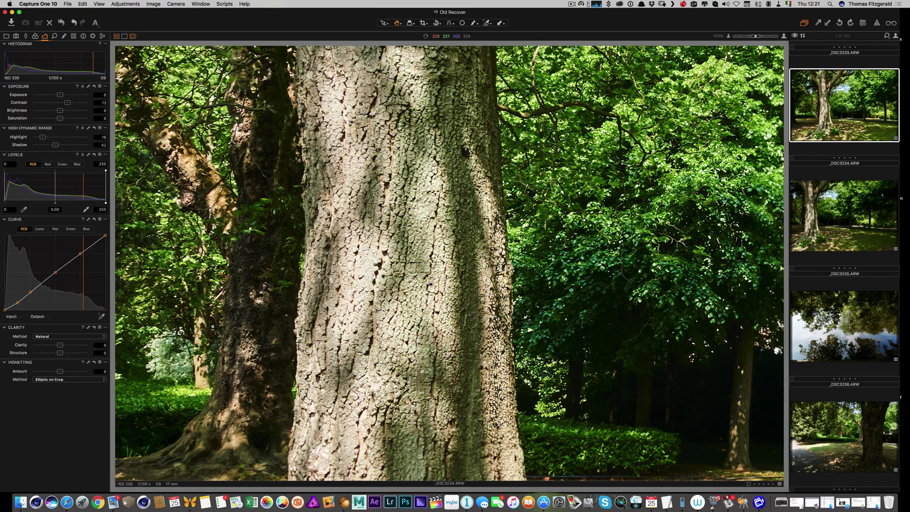
{"action": "scroll", "coordinate": [436, 363], "scroll_direction": "down", "scroll_amount": 5}
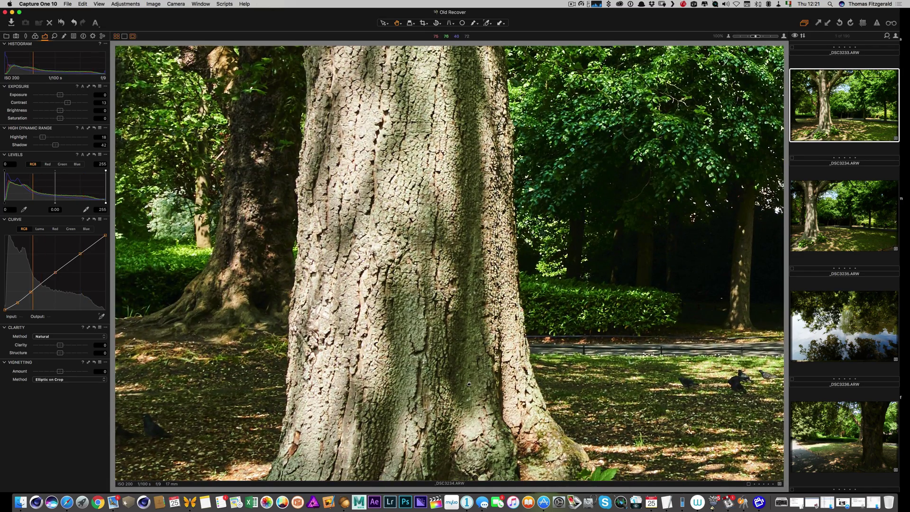
{"action": "scroll", "coordinate": [469, 383], "scroll_direction": "down", "scroll_amount": 4}
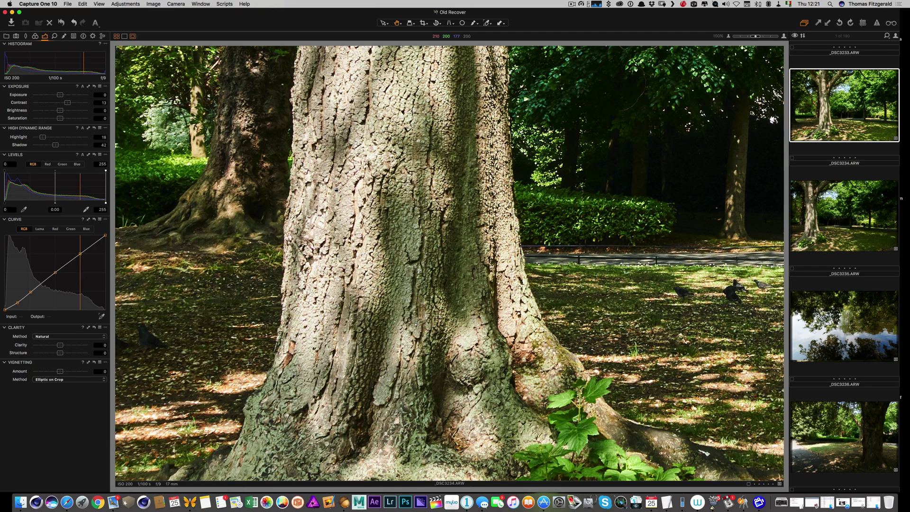
{"action": "left_click_drag", "start_coordinate": [465, 309], "coordinate": [398, 287]}
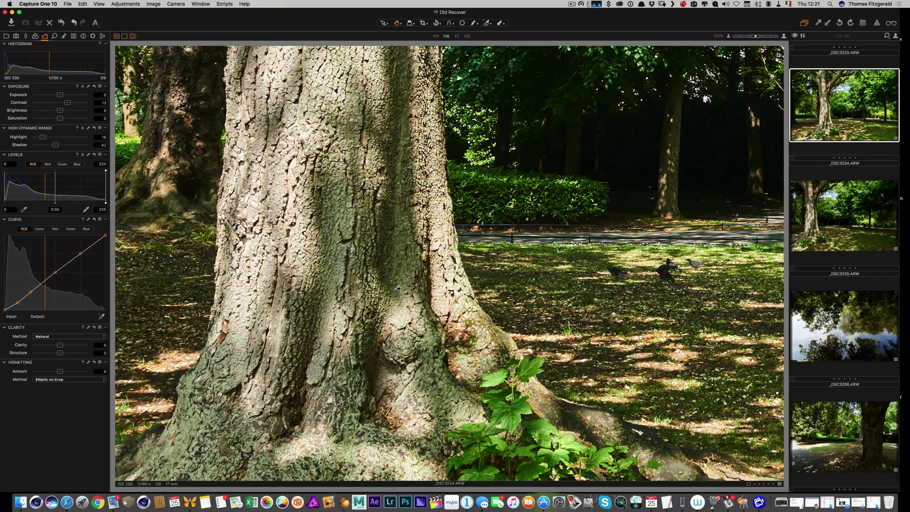
{"action": "double_click", "coordinate": [398, 288]}
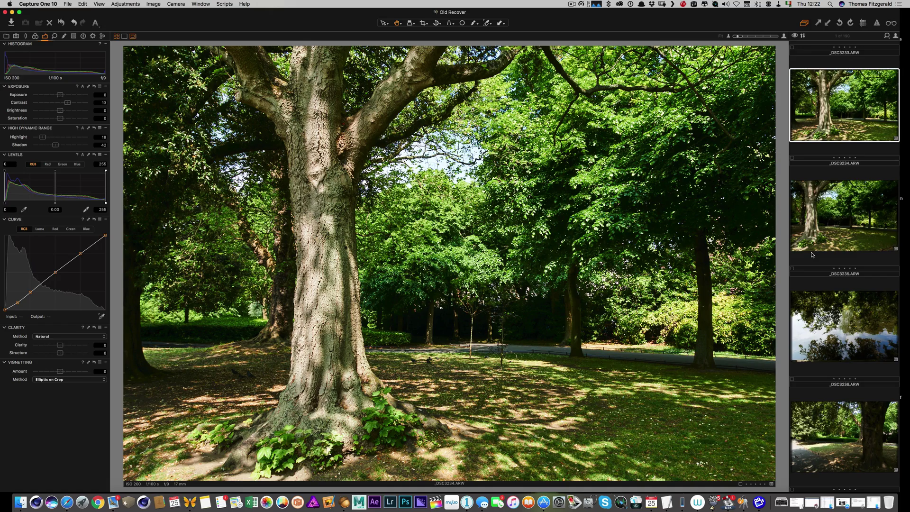
Step: Open the large tree and path photo _DSC3238.ARW and set exposure to 0.34, shadow recovery to 25, highlight recovery to 43 and contrast to 7
{"action": "scroll", "coordinate": [809, 254], "scroll_direction": "down", "scroll_amount": 10}
{"action": "left_click", "coordinate": [850, 228]}
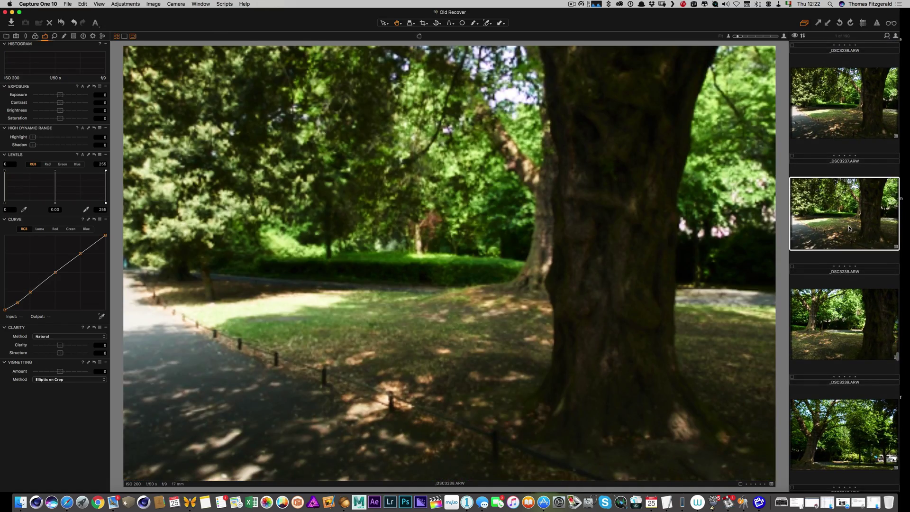
{"action": "left_click_drag", "start_coordinate": [62, 96], "coordinate": [64, 95]}
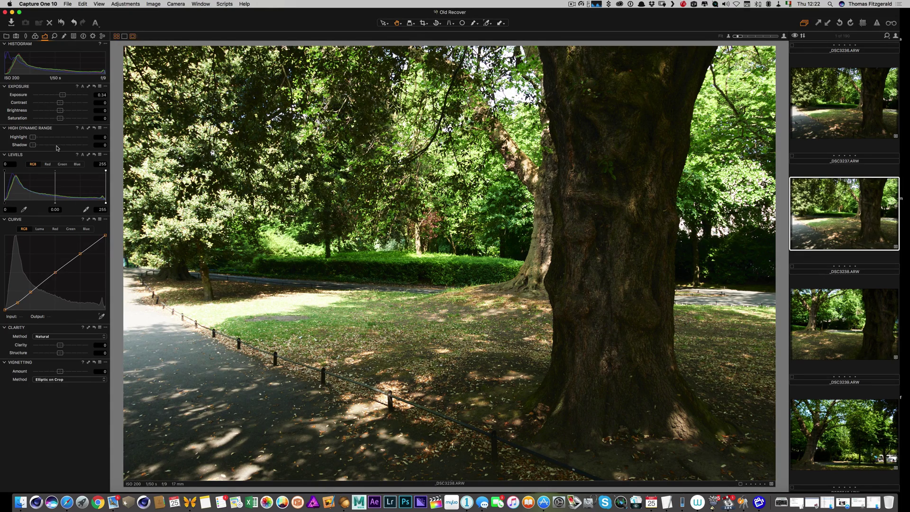
{"action": "left_click_drag", "start_coordinate": [33, 145], "coordinate": [47, 146]}
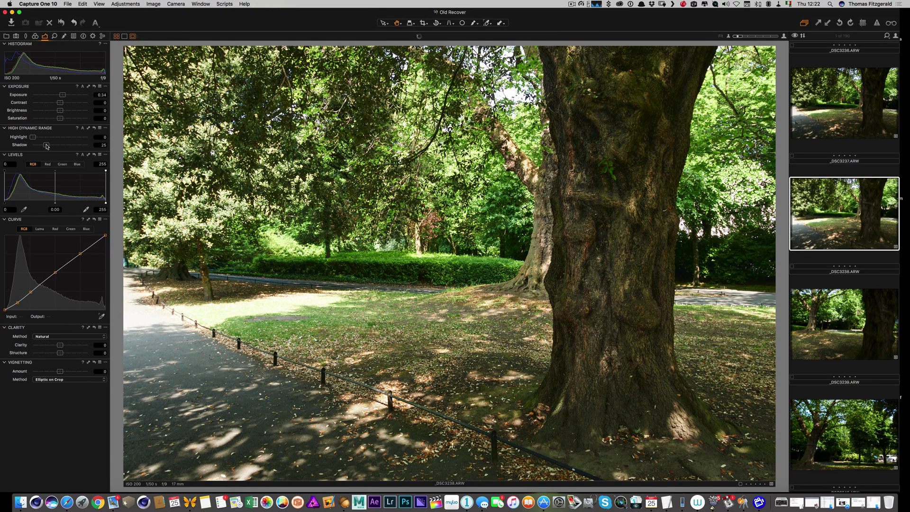
{"action": "left_click", "coordinate": [41, 138]}
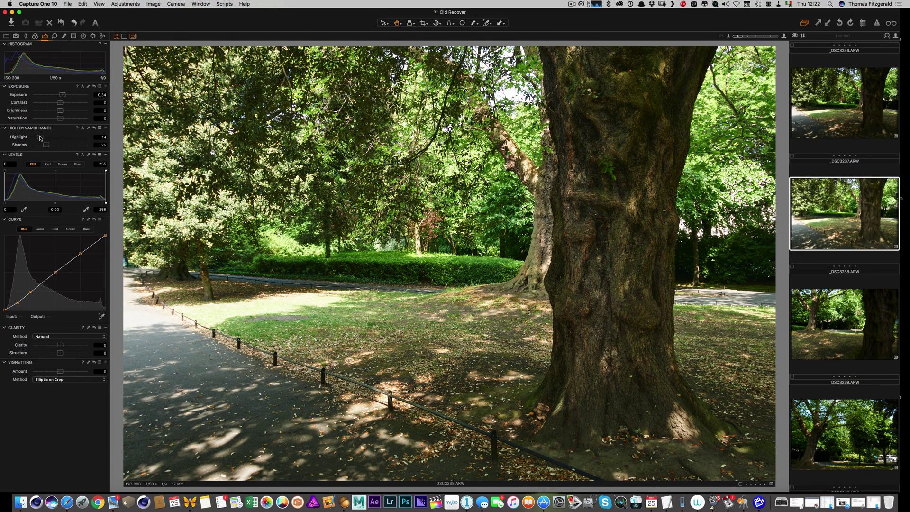
{"action": "left_click_drag", "start_coordinate": [41, 137], "coordinate": [57, 139]}
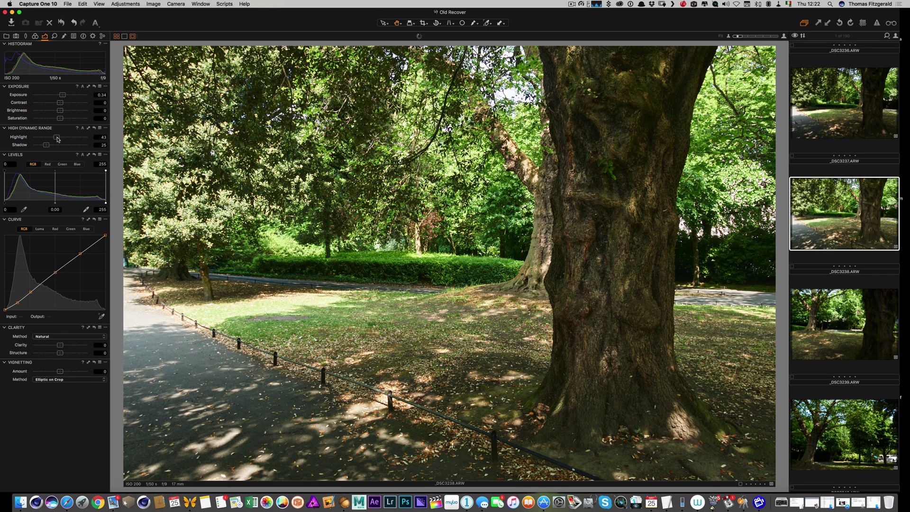
{"action": "left_click_drag", "start_coordinate": [67, 104], "coordinate": [64, 108]}
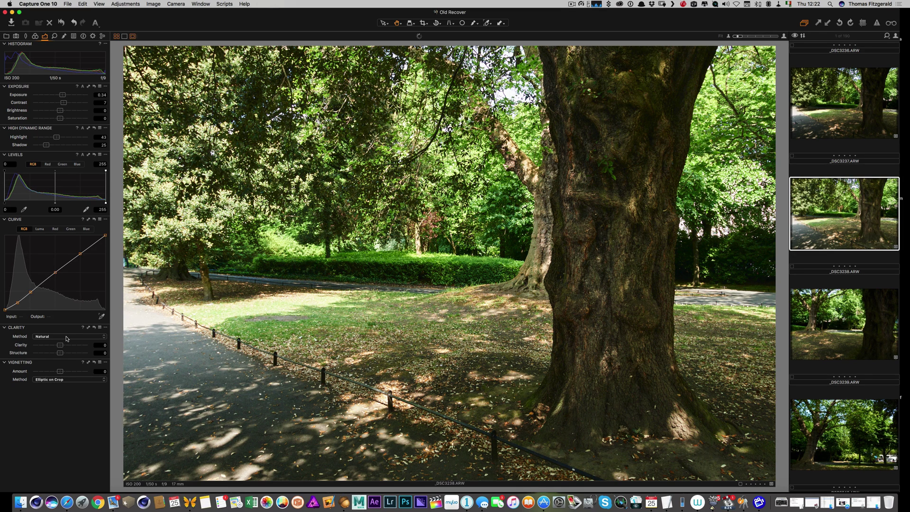
Step: Set clarity to -14, shadow recovery to 50 and vignetting to -0.67 for _DSC3238.ARW, and rate it five stars
{"action": "mouse_move", "coordinate": [60, 345]}
{"action": "left_mouse_down"}
{"action": "mouse_move", "coordinate": [77, 345]}
{"action": "mouse_move", "coordinate": [56, 345]}
{"action": "left_mouse_up"}
{"action": "left_click", "coordinate": [65, 144]}
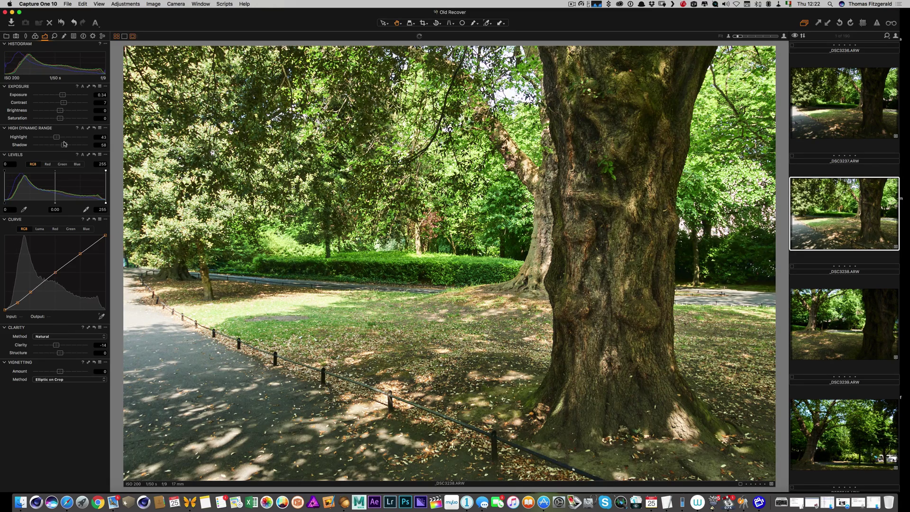
{"action": "left_click_drag", "start_coordinate": [64, 144], "coordinate": [60, 144]}
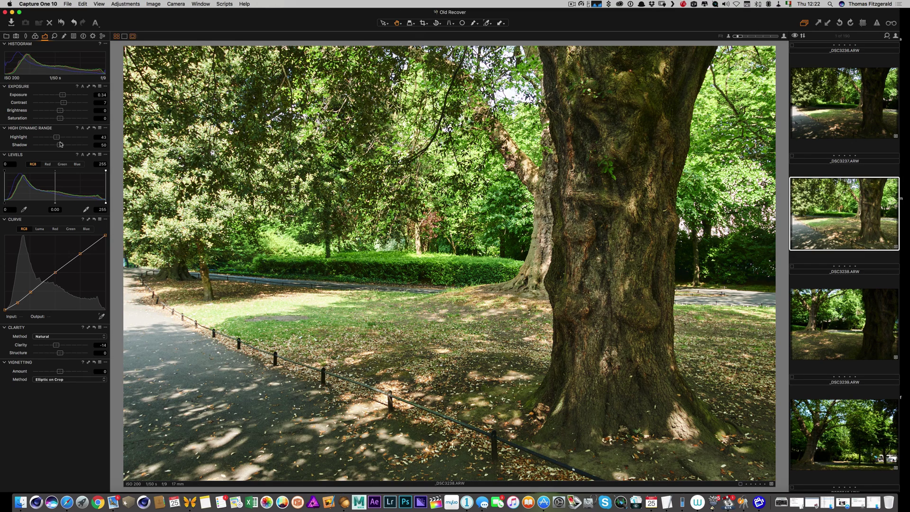
{"action": "left_click_drag", "start_coordinate": [58, 373], "coordinate": [55, 373]}
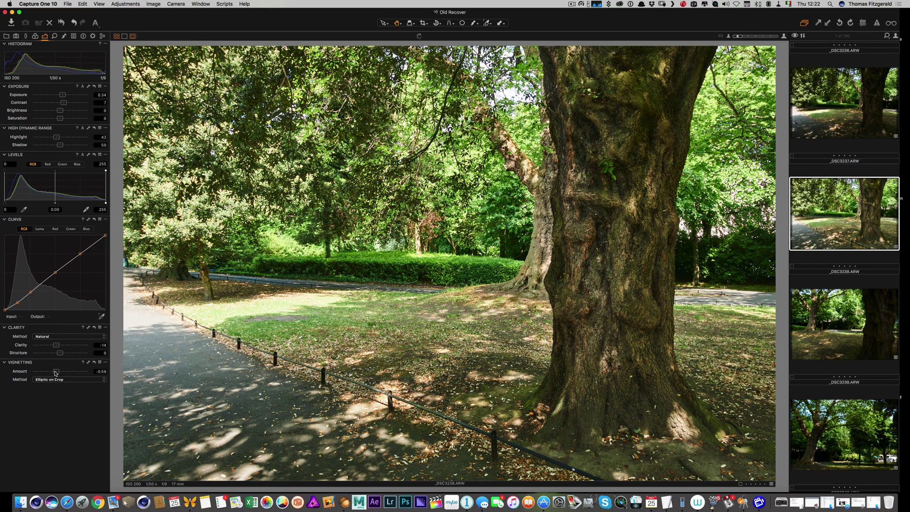
{"action": "left_click", "coordinate": [855, 266]}
Step: Open the blue cabin photo _DSC3248.ARW, set exposure to 0.97 and highlight recovery to 59, and check the cabin and railings at 100%
{"action": "scroll", "coordinate": [845, 289], "scroll_direction": "down", "scroll_amount": 10}
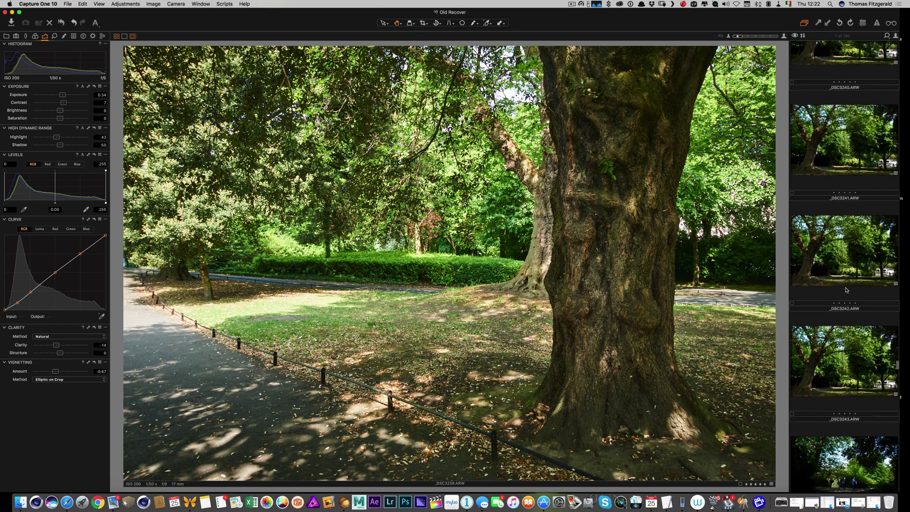
{"action": "scroll", "coordinate": [845, 289], "scroll_direction": "down", "scroll_amount": 6}
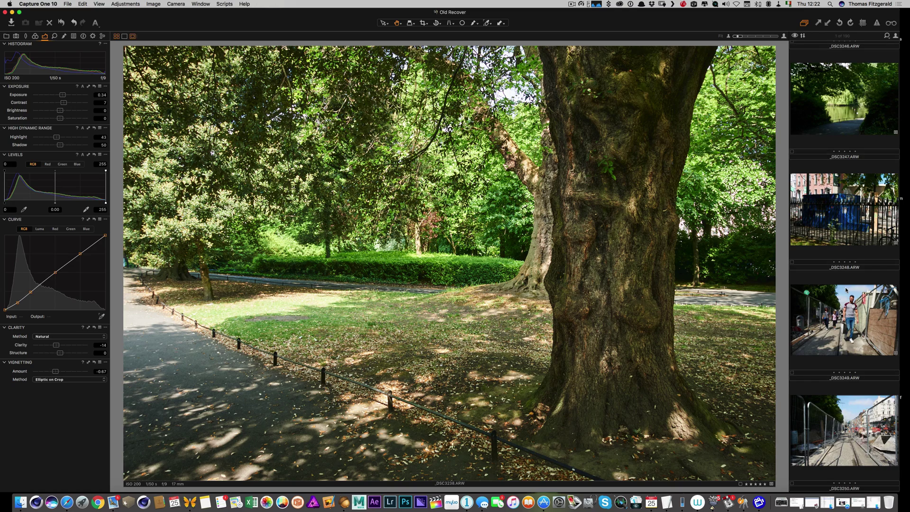
{"action": "left_click", "coordinate": [828, 221]}
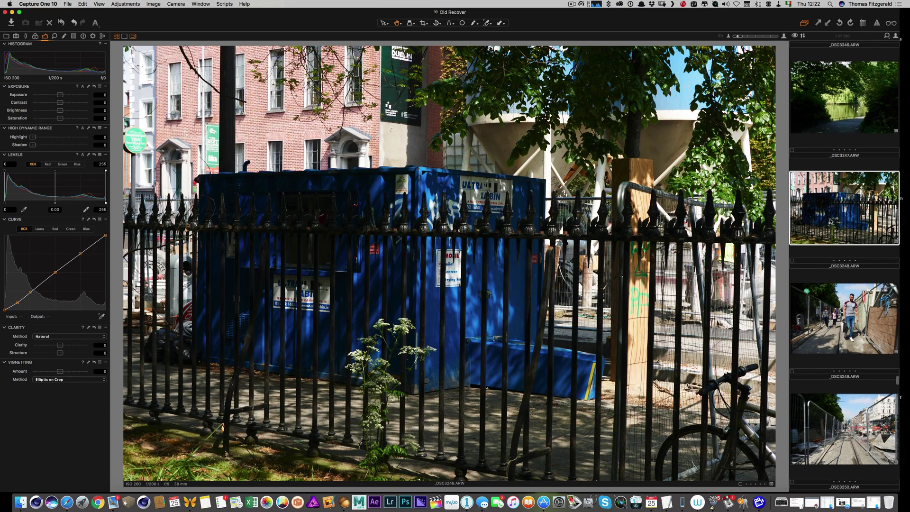
{"action": "left_click", "coordinate": [66, 95]}
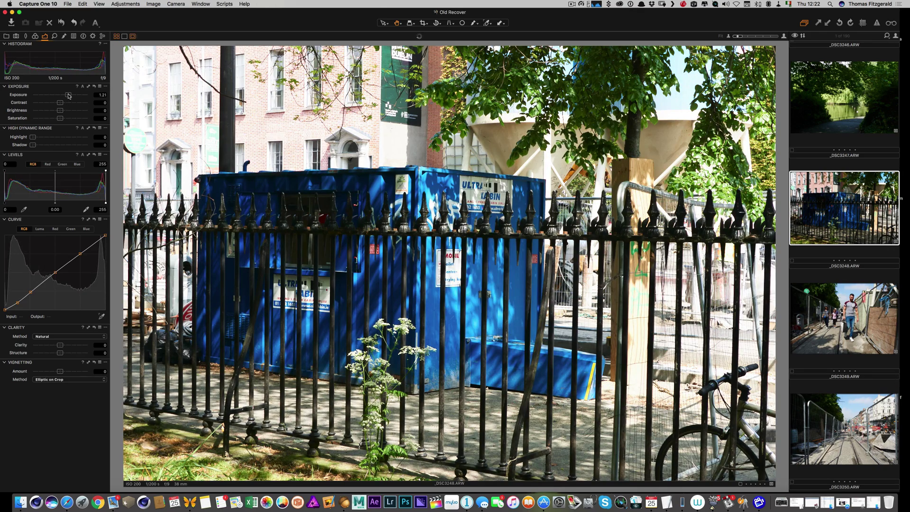
{"action": "left_click", "coordinate": [58, 137]}
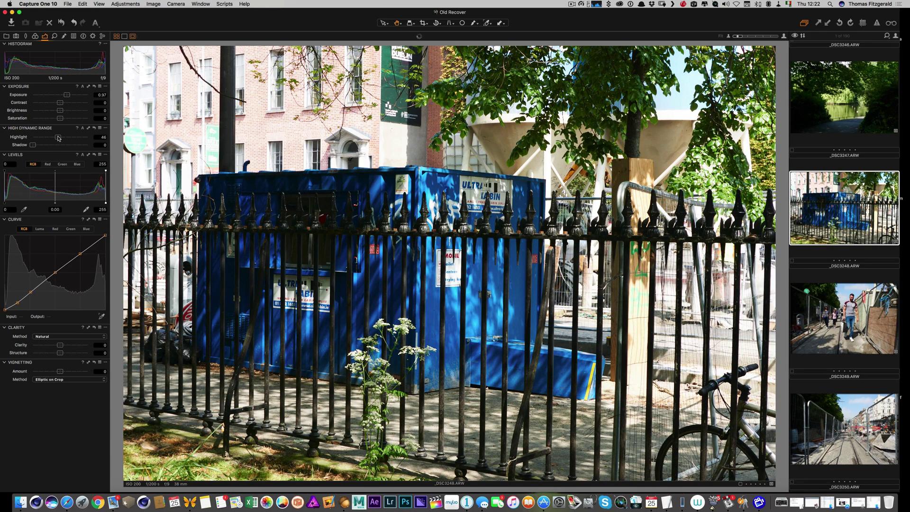
{"action": "left_click_drag", "start_coordinate": [59, 138], "coordinate": [65, 138]}
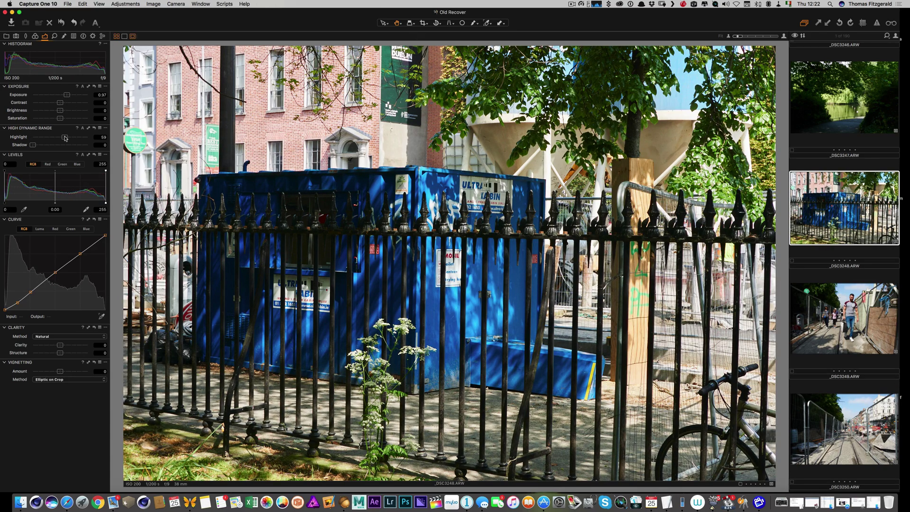
{"action": "left_click", "coordinate": [384, 194]}
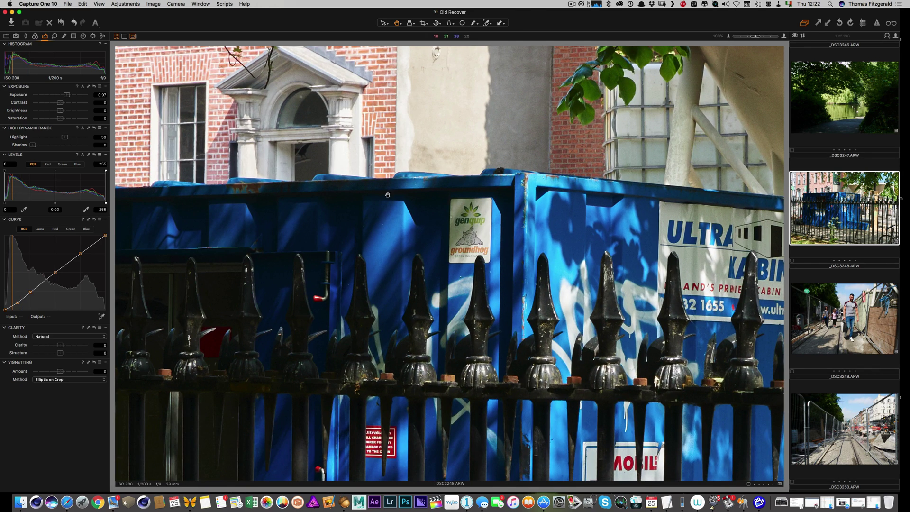
{"action": "left_click_drag", "start_coordinate": [566, 286], "coordinate": [507, 204]}
{"action": "left_click", "coordinate": [507, 204]}
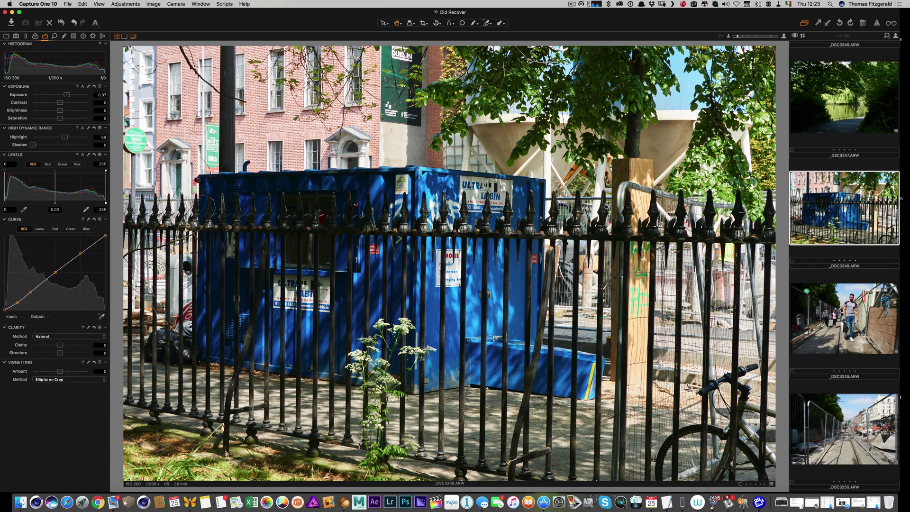
Step: Open the walking man photo _DSC3249.ARW and raise its exposure slightly, and view the track photos _DSC3250.ARW and _DSC3251.ARW
{"action": "left_click", "coordinate": [876, 286]}
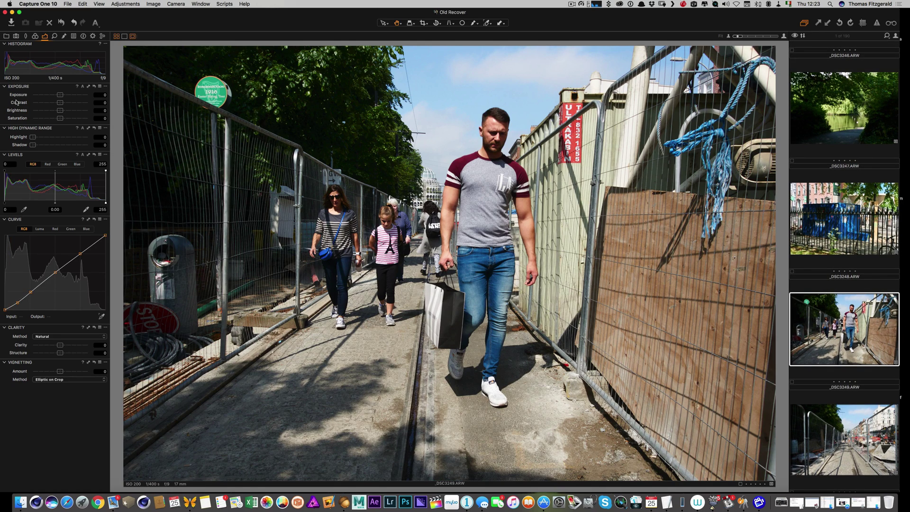
{"action": "left_click_drag", "start_coordinate": [61, 95], "coordinate": [64, 98]}
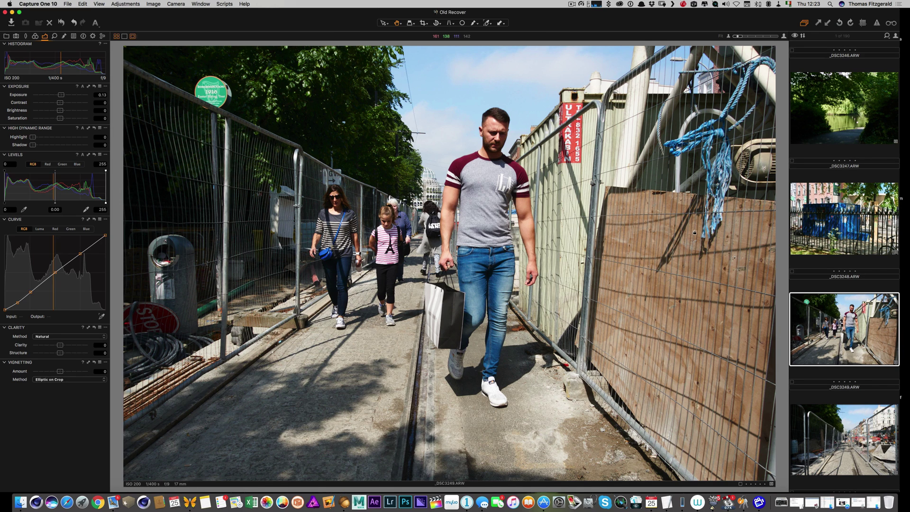
{"action": "scroll", "coordinate": [853, 281], "scroll_direction": "down", "scroll_amount": 2}
{"action": "scroll", "coordinate": [853, 281], "scroll_direction": "down", "scroll_amount": 2}
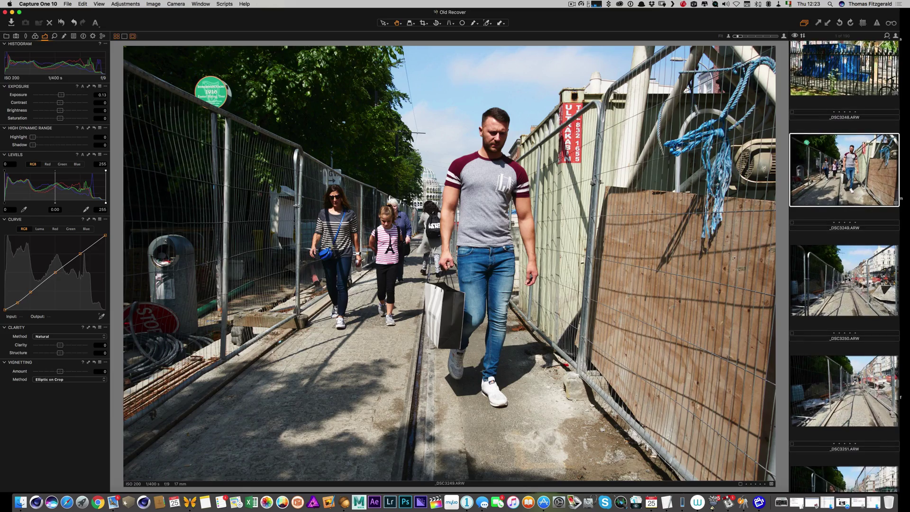
{"action": "left_click", "coordinate": [849, 279]}
{"action": "left_click", "coordinate": [847, 392]}
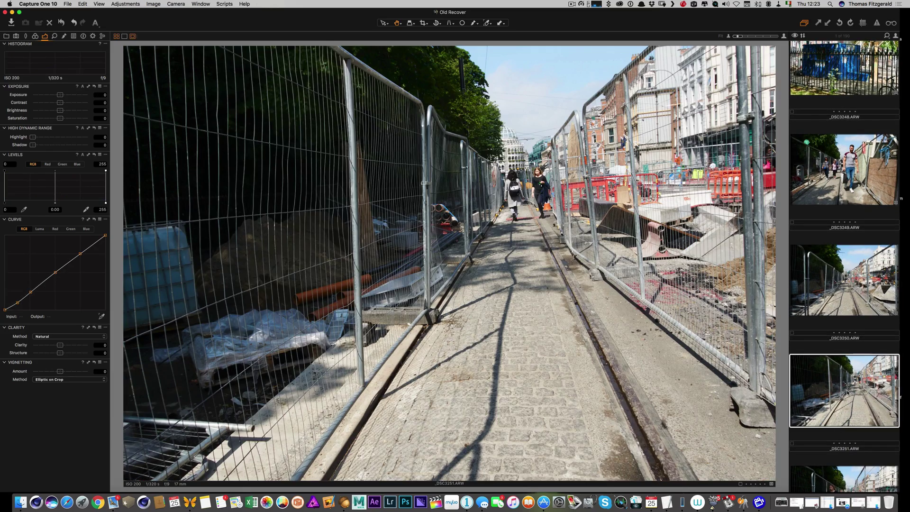
Step: Open the walking woman photo _DSC3252.ARW and set exposure 0.35, contrast 14, shadow recovery 26, highlight recovery 42, clarity 20 and vignetting -0.22
{"action": "scroll", "coordinate": [841, 331], "scroll_direction": "down", "scroll_amount": 4}
{"action": "left_click", "coordinate": [837, 308]}
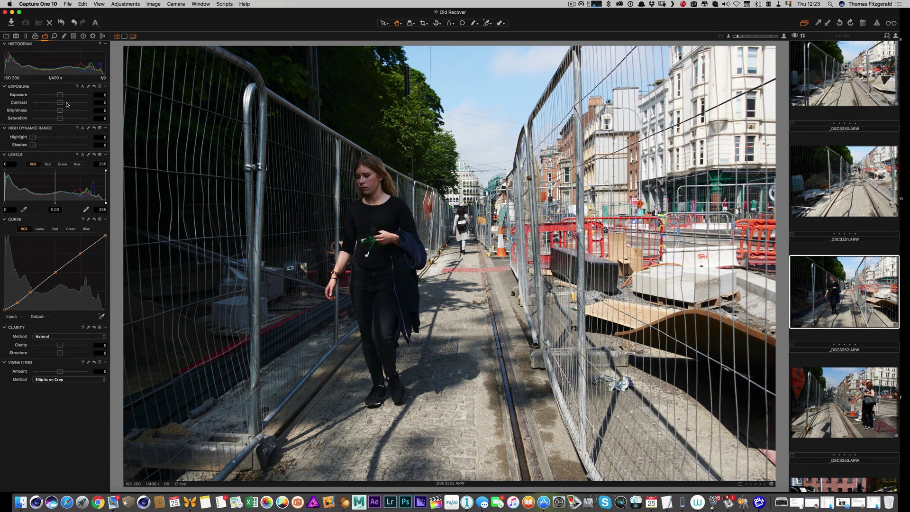
{"action": "left_click_drag", "start_coordinate": [62, 94], "coordinate": [67, 105]}
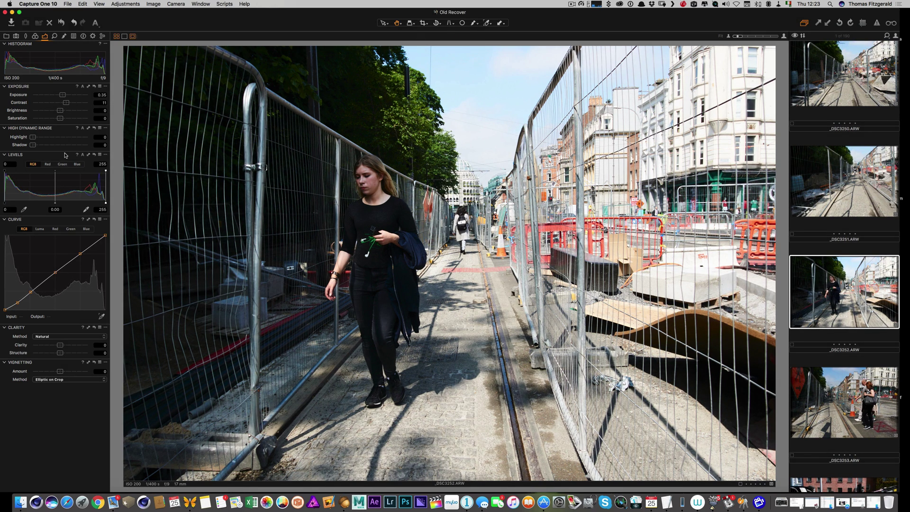
{"action": "left_click_drag", "start_coordinate": [32, 144], "coordinate": [47, 149]}
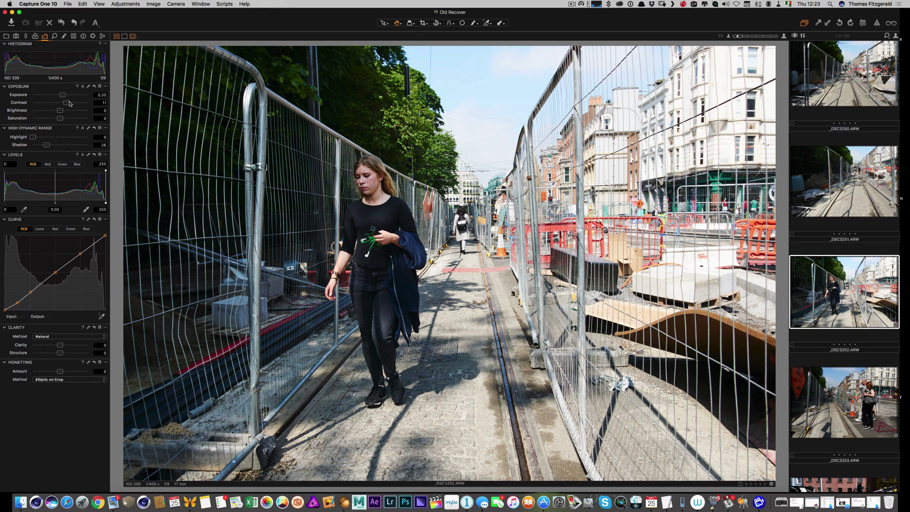
{"action": "left_click_drag", "start_coordinate": [67, 103], "coordinate": [70, 104]}
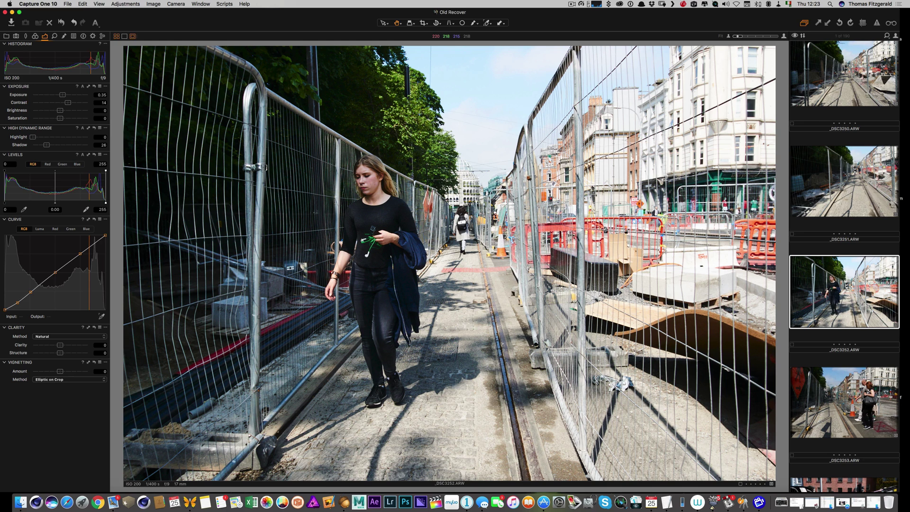
{"action": "left_click_drag", "start_coordinate": [32, 137], "coordinate": [53, 137]}
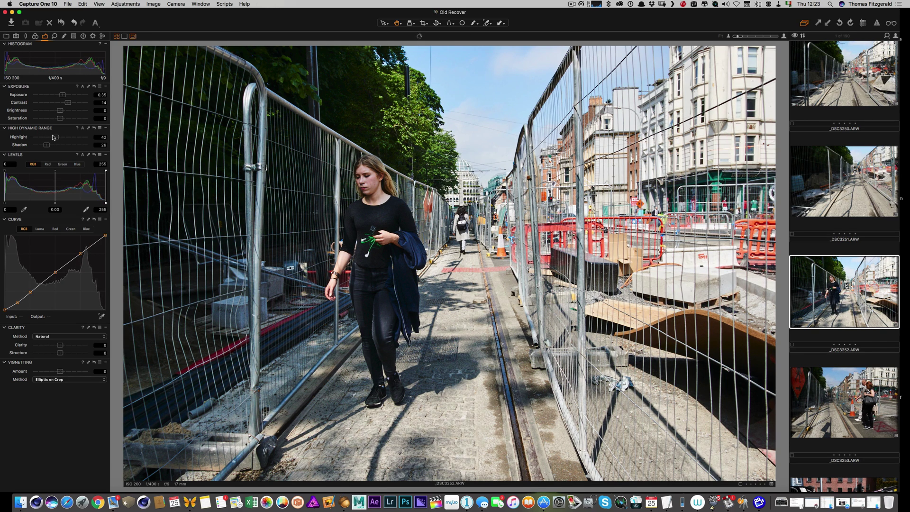
{"action": "left_click_drag", "start_coordinate": [60, 345], "coordinate": [56, 372]}
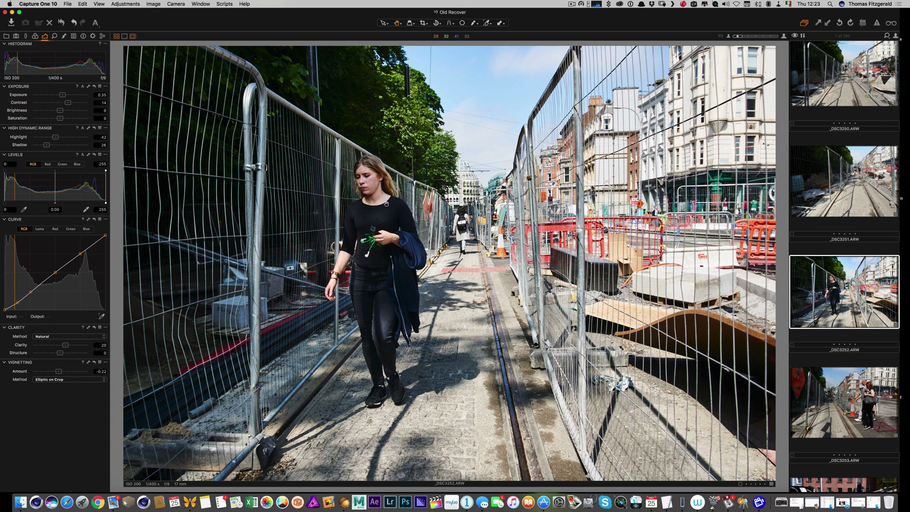
Step: Try the Canon EOS 5DS Generic ICC profile on the walking woman photo _DSC3252.ARW, and undo it
{"action": "left_click", "coordinate": [36, 37]}
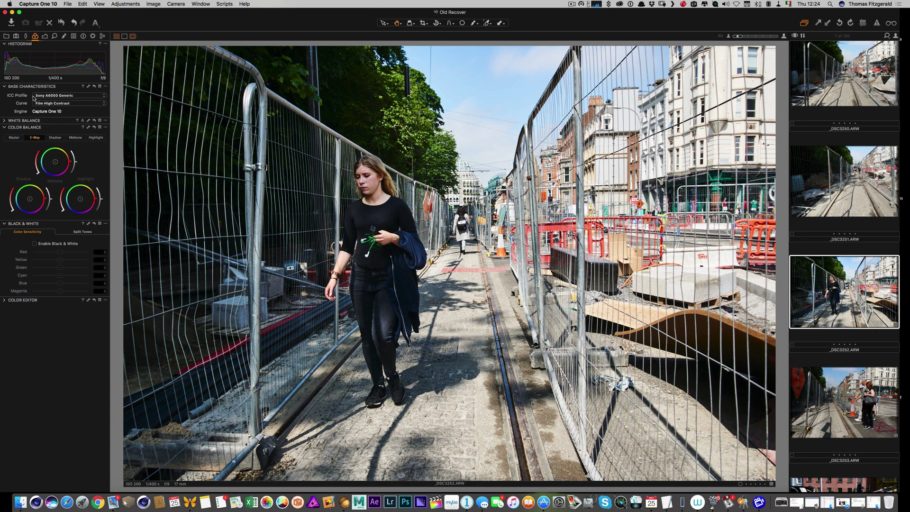
{"action": "left_click", "coordinate": [73, 98]}
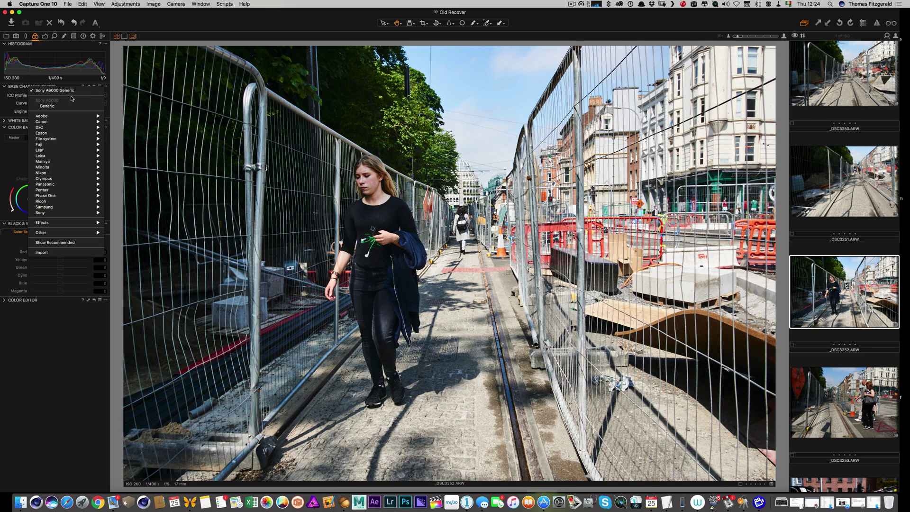
{"action": "mouse_move", "coordinate": [63, 124]}
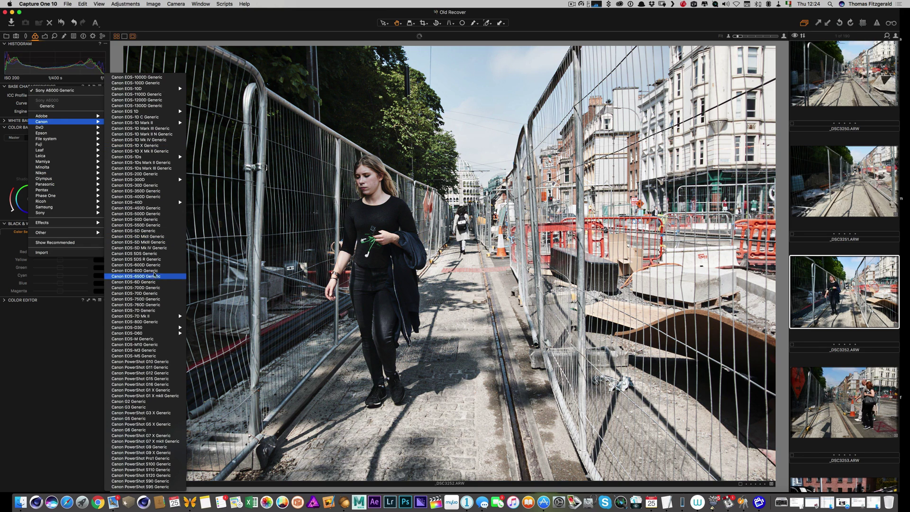
{"action": "left_click", "coordinate": [157, 254]}
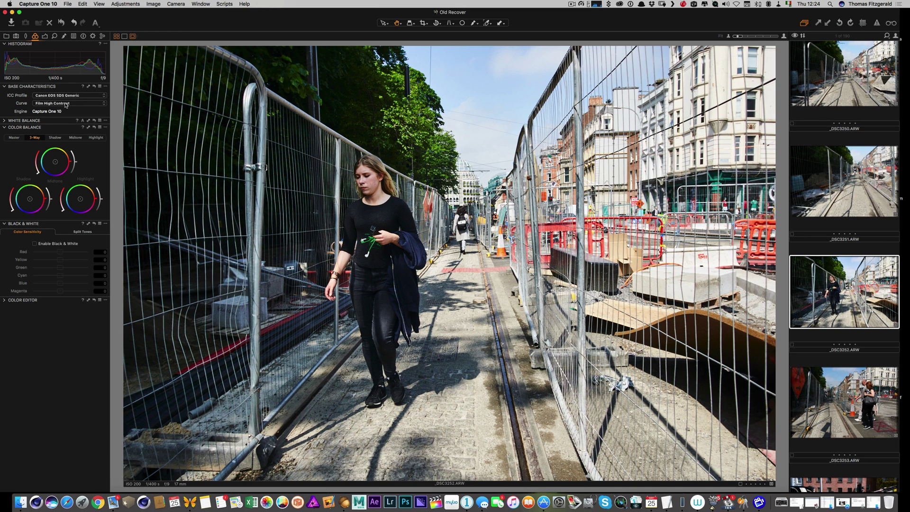
{"action": "key", "text": "super+z"}
{"action": "key", "text": "super+z"}
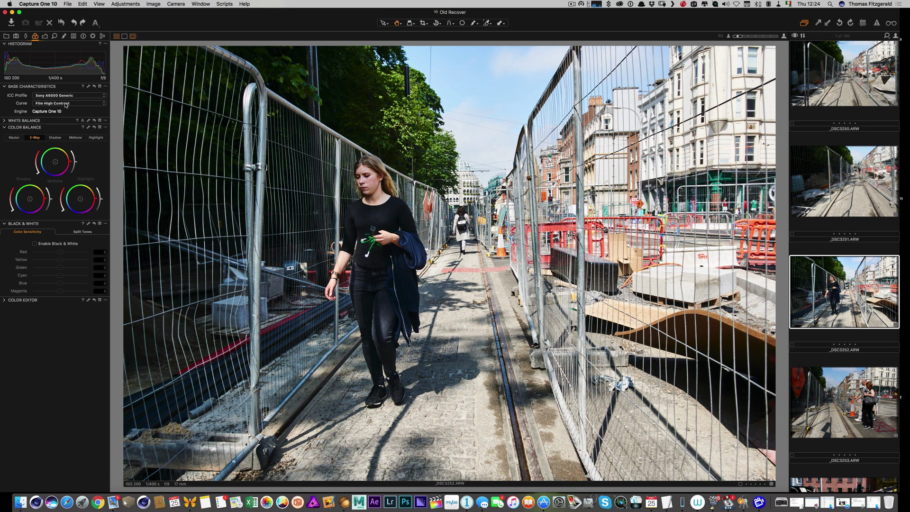
Step: Undo the last few tonal adjustments on the walking woman photo
{"action": "key", "text": "super+z"}
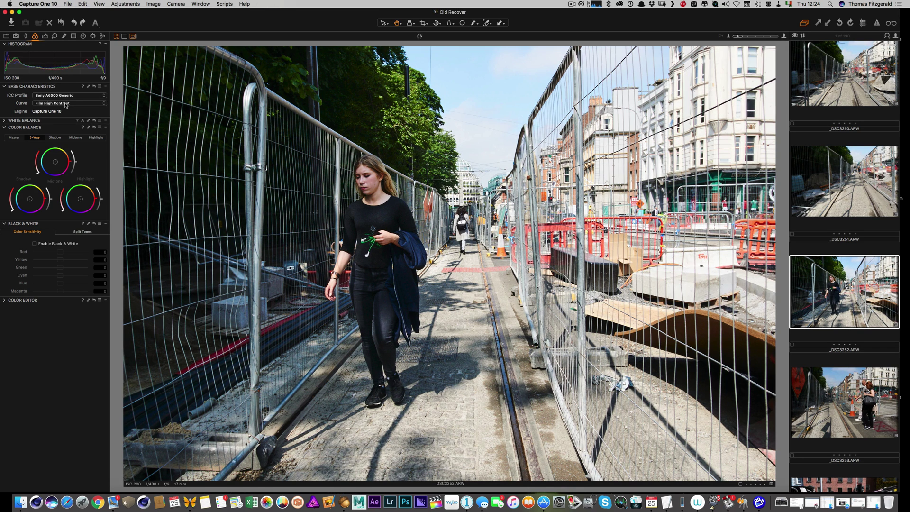
{"action": "key", "text": "super+z"}
{"action": "key", "text": "super+z"}
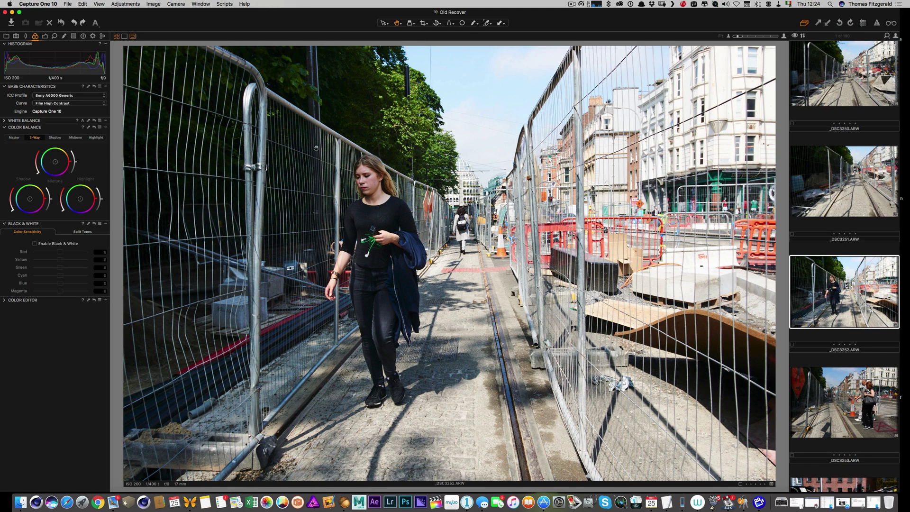
Step: Try the Fujifilm FinePix XT1 Velvia film profile on the walking woman photo, and undo it
{"action": "left_click", "coordinate": [70, 97]}
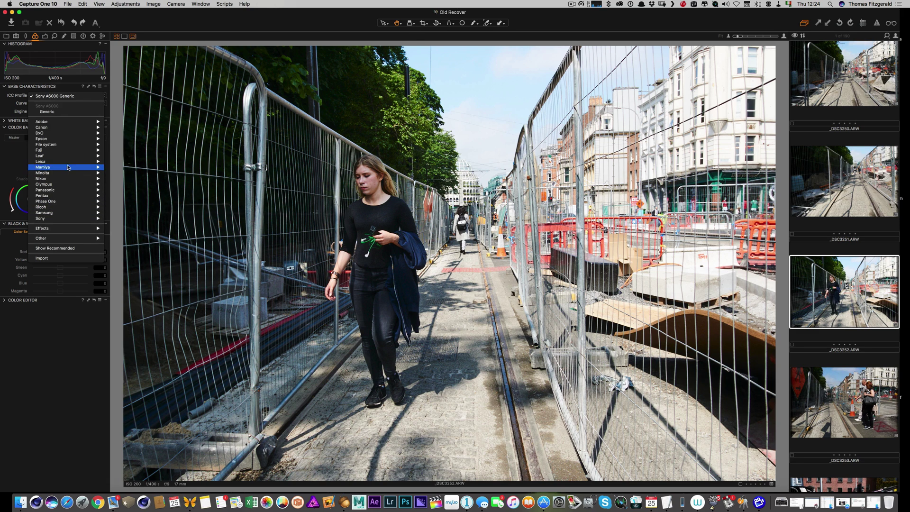
{"action": "mouse_move", "coordinate": [68, 150]}
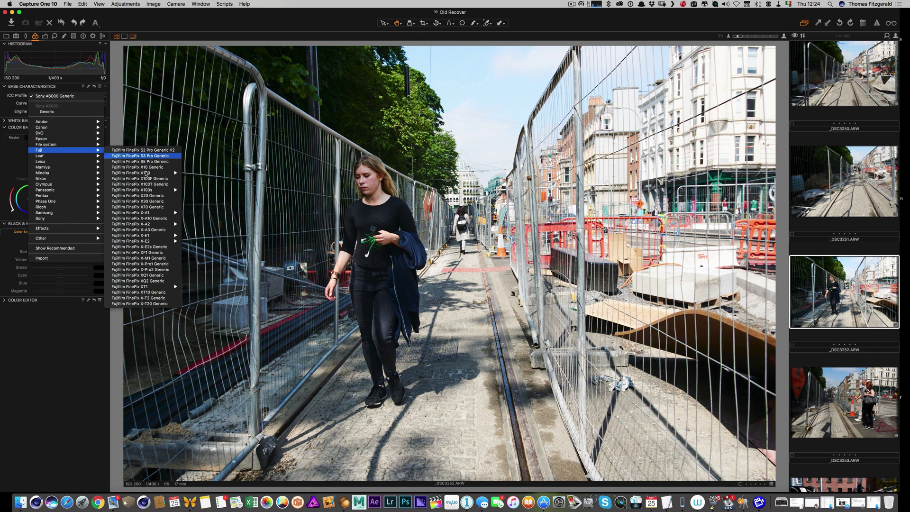
{"action": "mouse_move", "coordinate": [155, 287]}
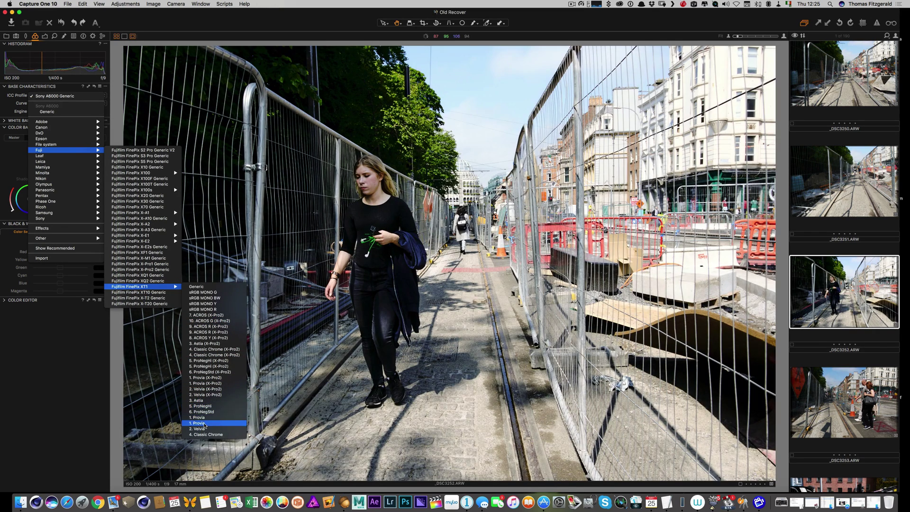
{"action": "left_click", "coordinate": [204, 429]}
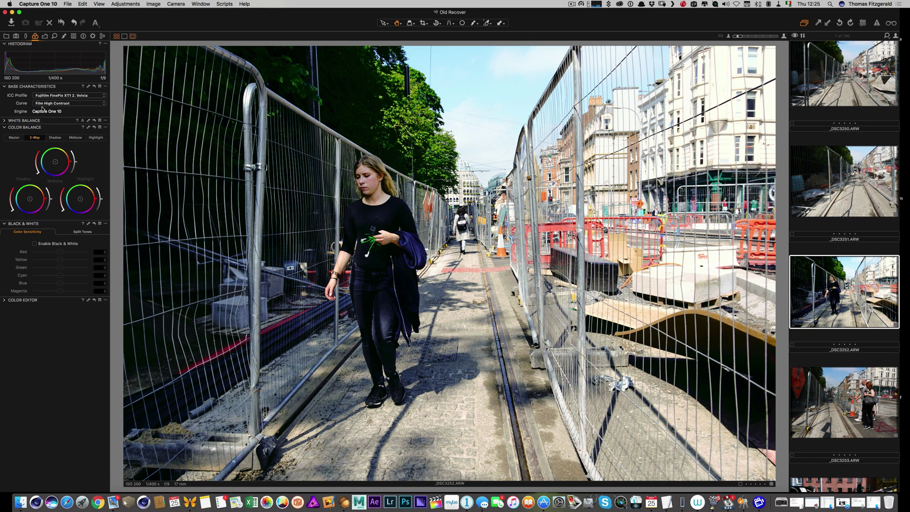
{"action": "key", "text": "super+z"}
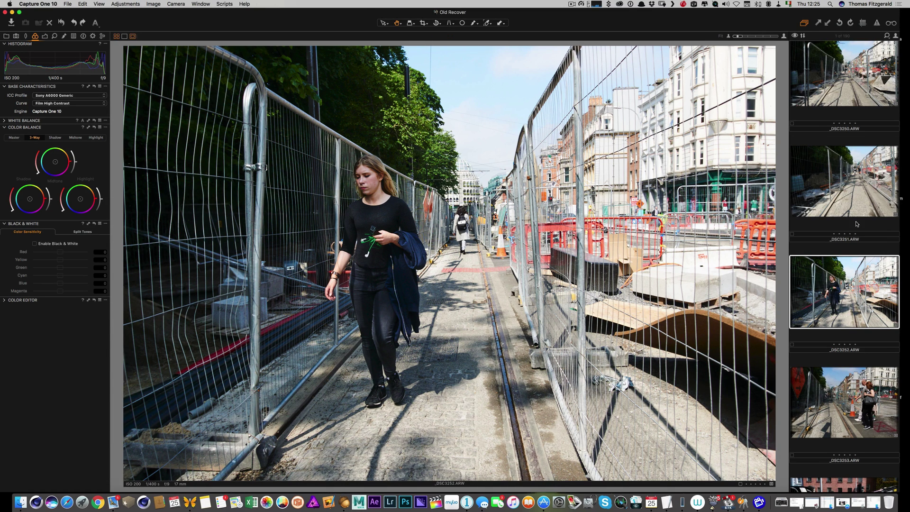
Step: View the cyclist photo _DSC3254.ARW, the roadworks photo _DSC3256.ARW and the street crossing photo _DSC3258.ARW
{"action": "scroll", "coordinate": [855, 223], "scroll_direction": "down", "scroll_amount": 3}
{"action": "scroll", "coordinate": [855, 223], "scroll_direction": "down", "scroll_amount": 5}
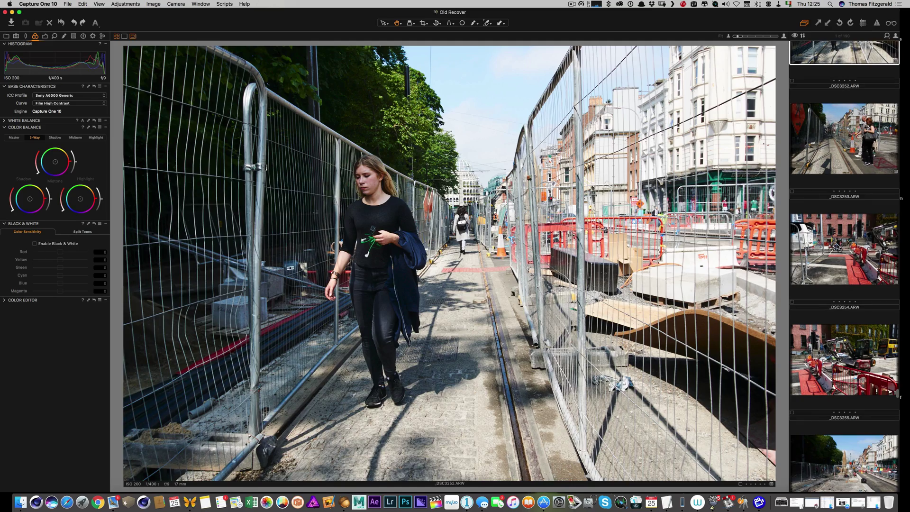
{"action": "left_click", "coordinate": [837, 246]}
{"action": "scroll", "coordinate": [841, 248], "scroll_direction": "down", "scroll_amount": 5}
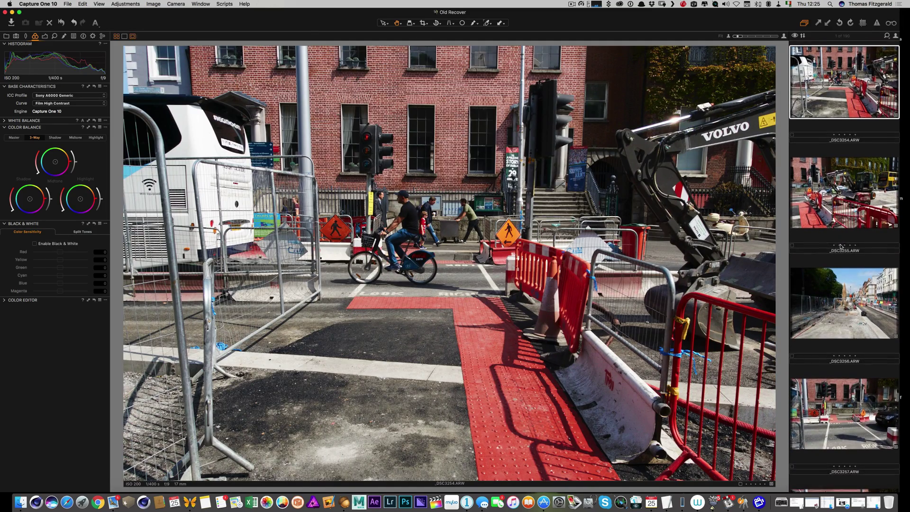
{"action": "left_click", "coordinate": [845, 280]}
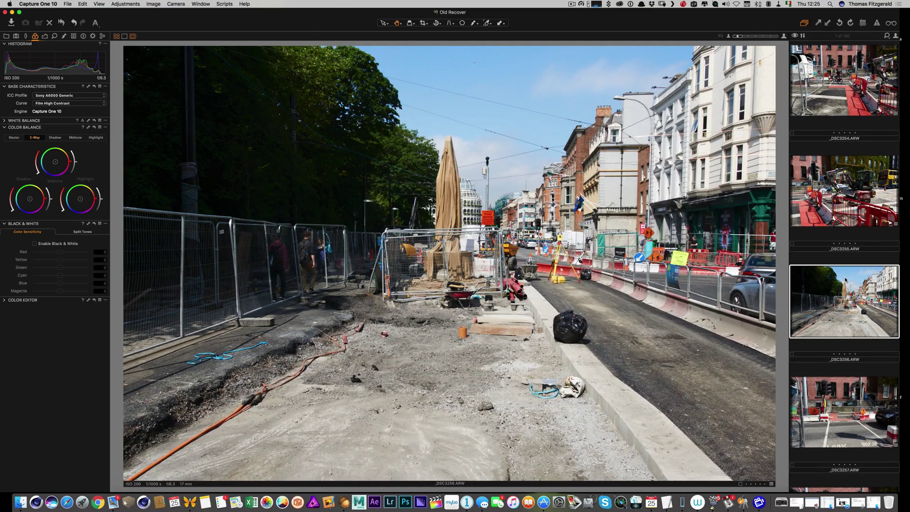
{"action": "scroll", "coordinate": [845, 279], "scroll_direction": "down", "scroll_amount": 3}
{"action": "scroll", "coordinate": [845, 280], "scroll_direction": "down", "scroll_amount": 3}
{"action": "left_click", "coordinate": [842, 286]}
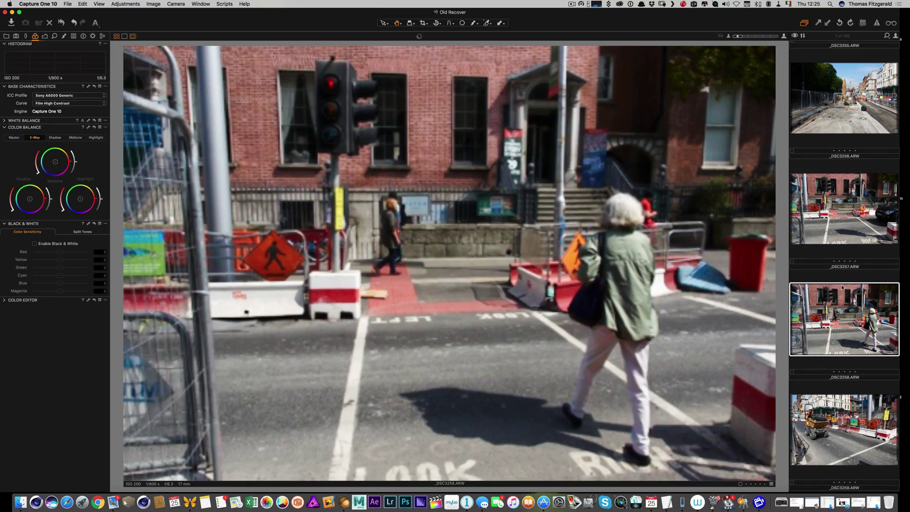
Step: View the Terex dumper truck photos _DSC3260.ARW and _DSC3261.ARW
{"action": "scroll", "coordinate": [842, 287], "scroll_direction": "down", "scroll_amount": 3}
{"action": "left_click", "coordinate": [827, 343]}
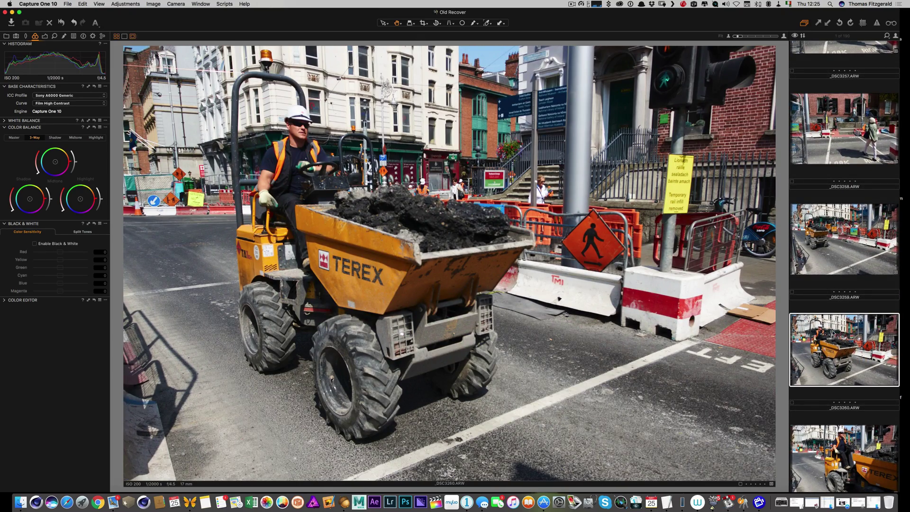
{"action": "scroll", "coordinate": [833, 333], "scroll_direction": "down", "scroll_amount": 3}
{"action": "left_click", "coordinate": [833, 333]}
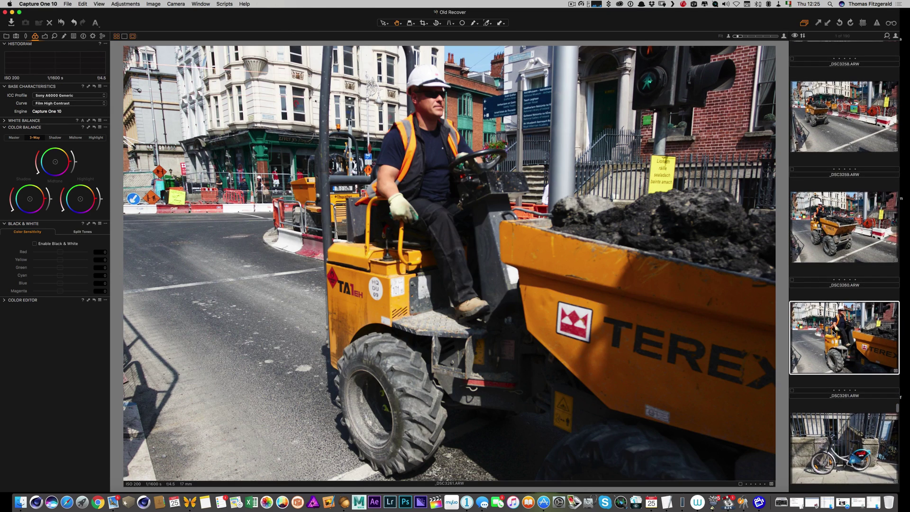
Step: Open the worker photo _DSC3263.ARW and set exposure to 0.39, brightness to 8, vignetting to -0.6 and contrast to 7
{"action": "scroll", "coordinate": [833, 333], "scroll_direction": "down", "scroll_amount": 3}
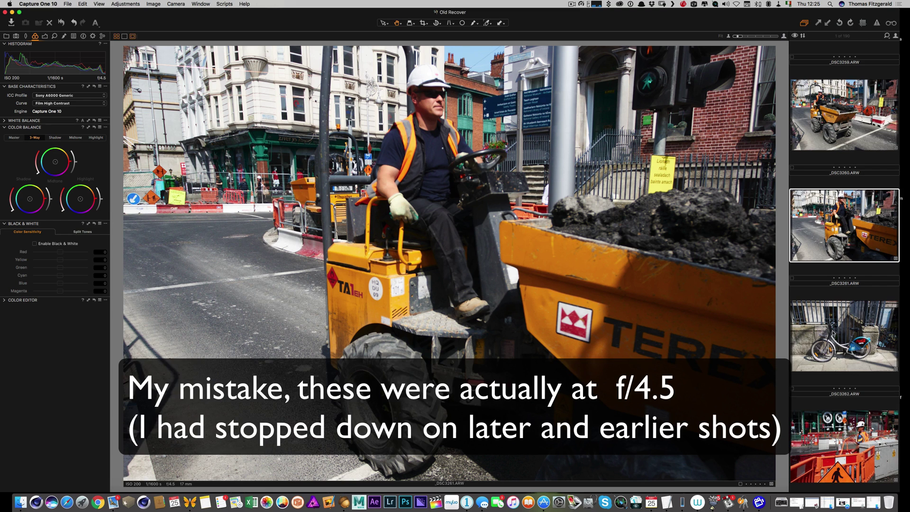
{"action": "scroll", "coordinate": [833, 333], "scroll_direction": "down", "scroll_amount": 2}
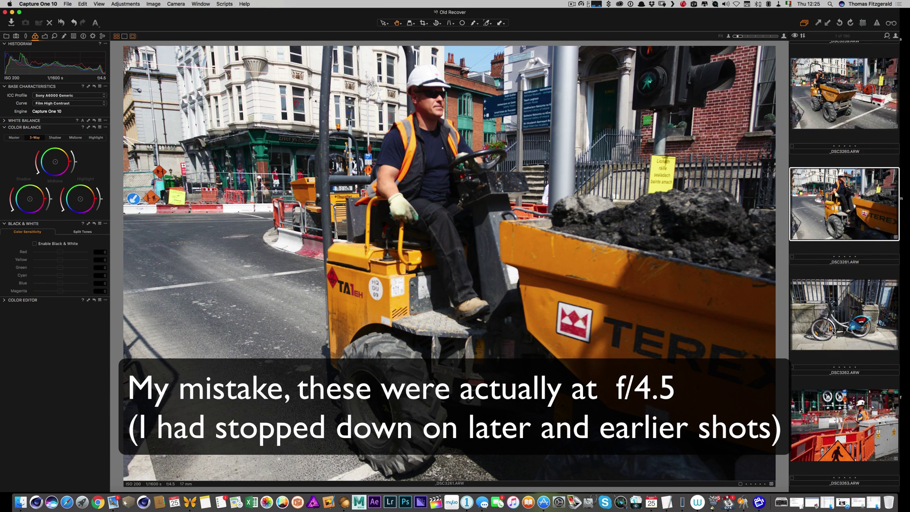
{"action": "scroll", "coordinate": [833, 333], "scroll_direction": "down", "scroll_amount": 4}
{"action": "left_click", "coordinate": [836, 332]}
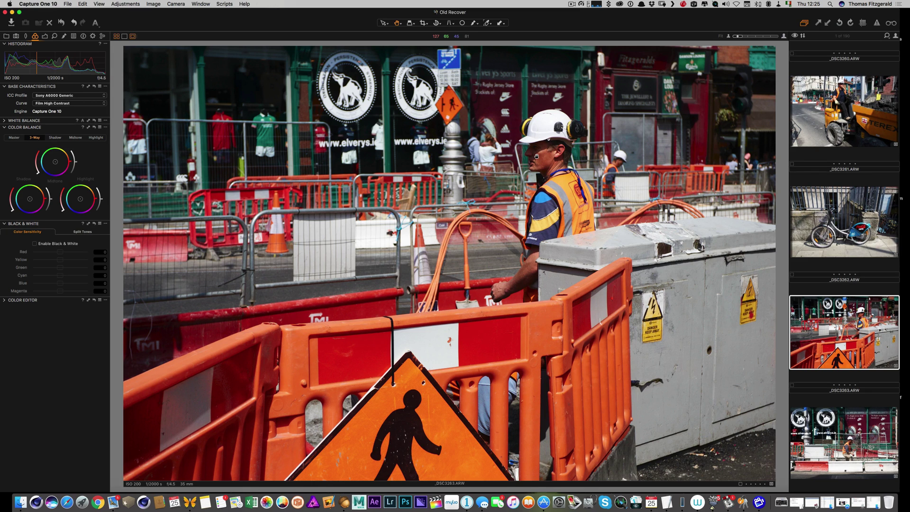
{"action": "left_click", "coordinate": [46, 37]}
{"action": "left_click_drag", "start_coordinate": [61, 95], "coordinate": [64, 96]}
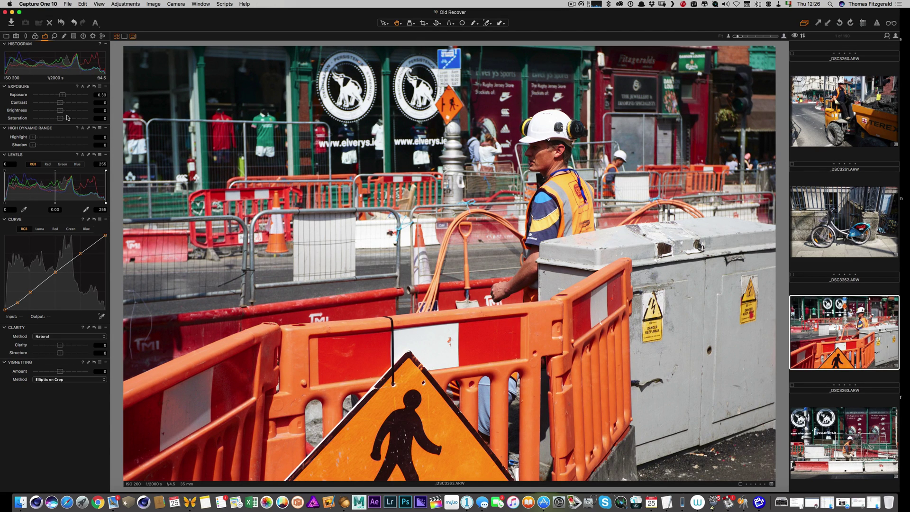
{"action": "left_click_drag", "start_coordinate": [61, 110], "coordinate": [64, 112]}
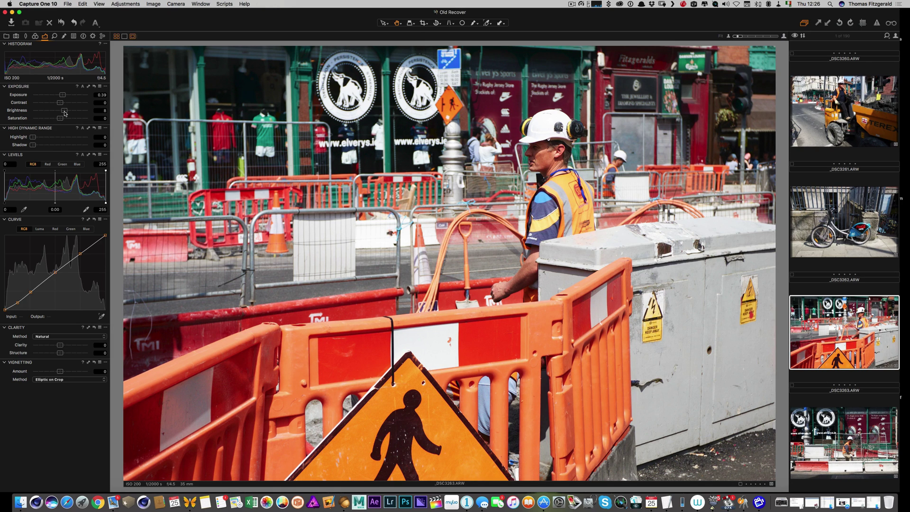
{"action": "left_click_drag", "start_coordinate": [60, 371], "coordinate": [54, 370]}
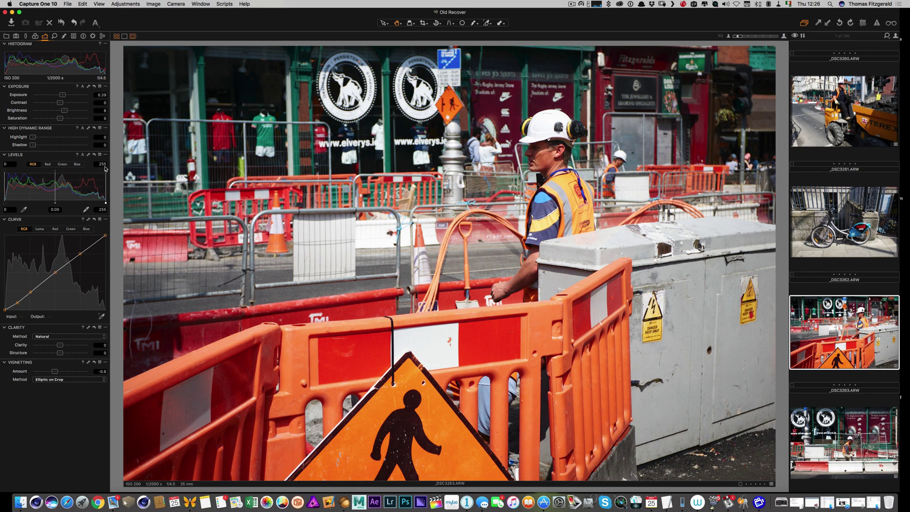
{"action": "left_click_drag", "start_coordinate": [60, 105], "coordinate": [64, 105]}
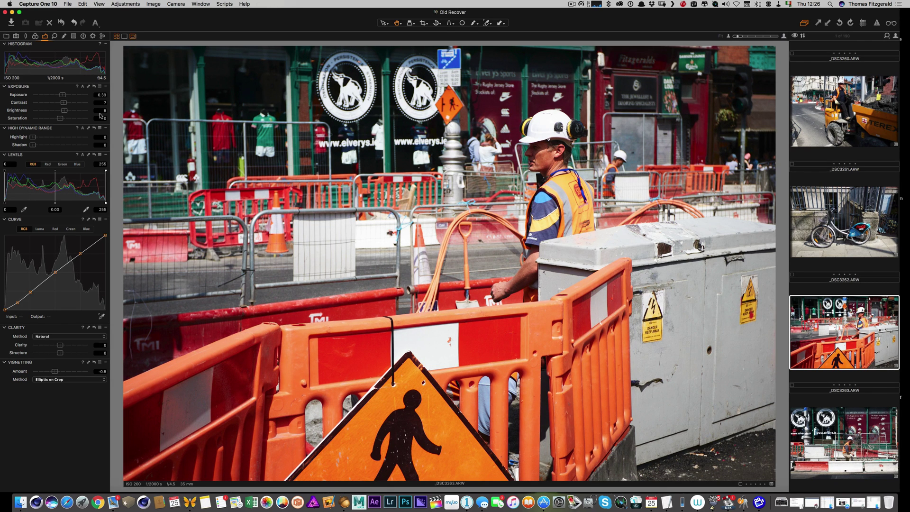
Step: Check the worker's face at 100% in _DSC3263.ARW and rate the photo five stars
{"action": "left_click", "coordinate": [539, 159]}
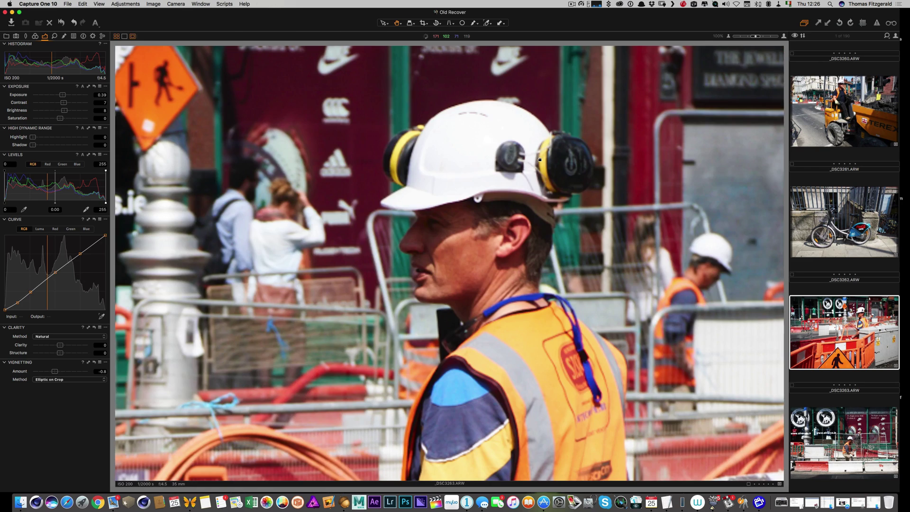
{"action": "left_click", "coordinate": [491, 174]}
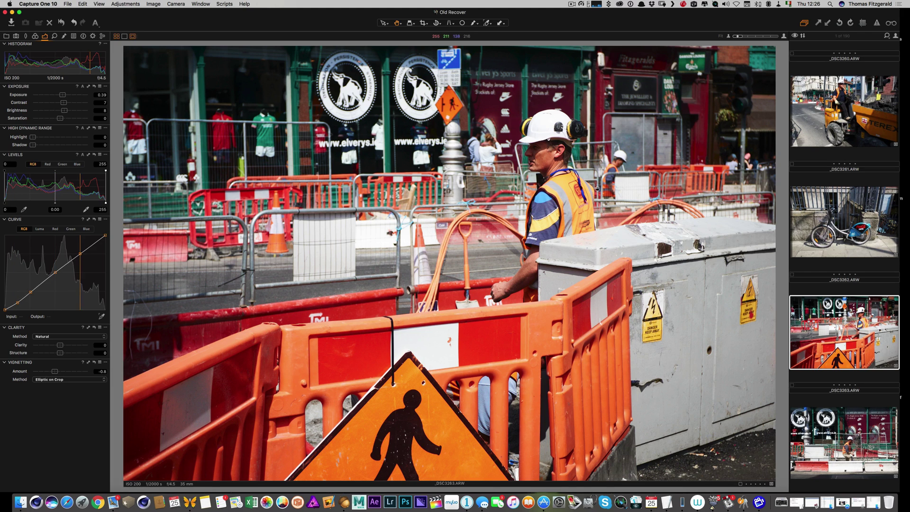
{"action": "key", "text": "5"}
Step: Open the shopfront worker photo _DSC3267.ARW and set exposure to 0.11, contrast to 11 and shadow recovery to 25
{"action": "scroll", "coordinate": [826, 297], "scroll_direction": "down", "scroll_amount": 4}
{"action": "scroll", "coordinate": [825, 295], "scroll_direction": "down", "scroll_amount": 7}
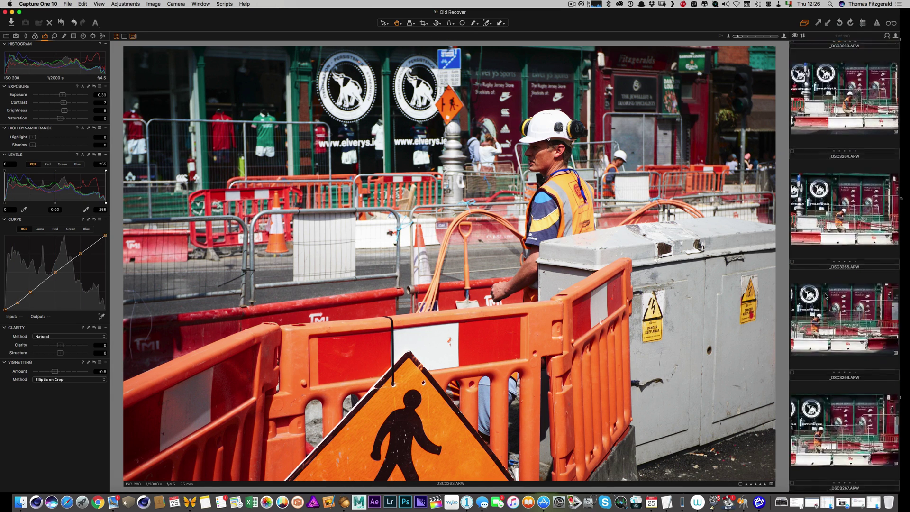
{"action": "left_click", "coordinate": [846, 414]}
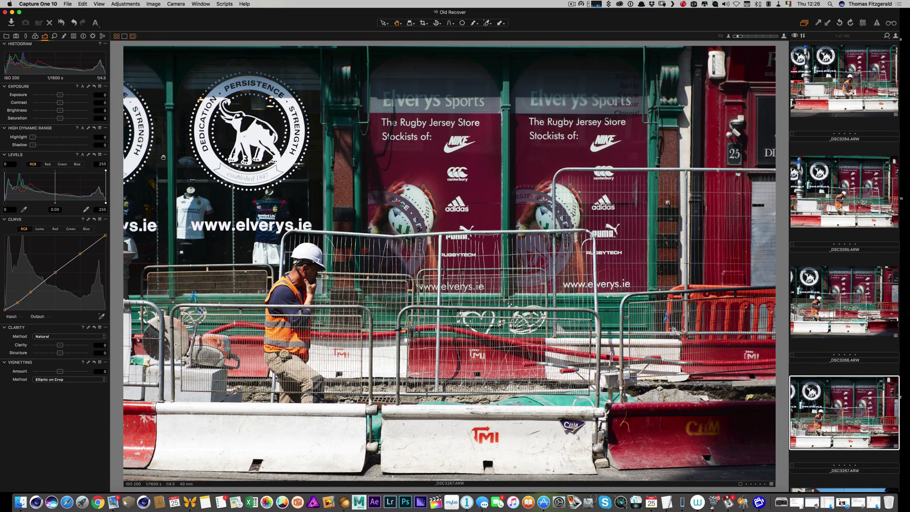
{"action": "left_click_drag", "start_coordinate": [60, 96], "coordinate": [66, 103]}
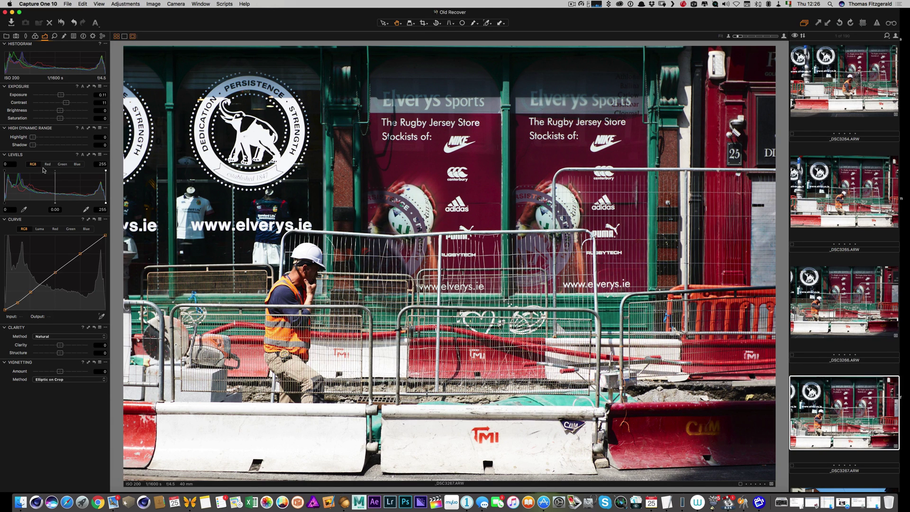
{"action": "left_click", "coordinate": [63, 145]}
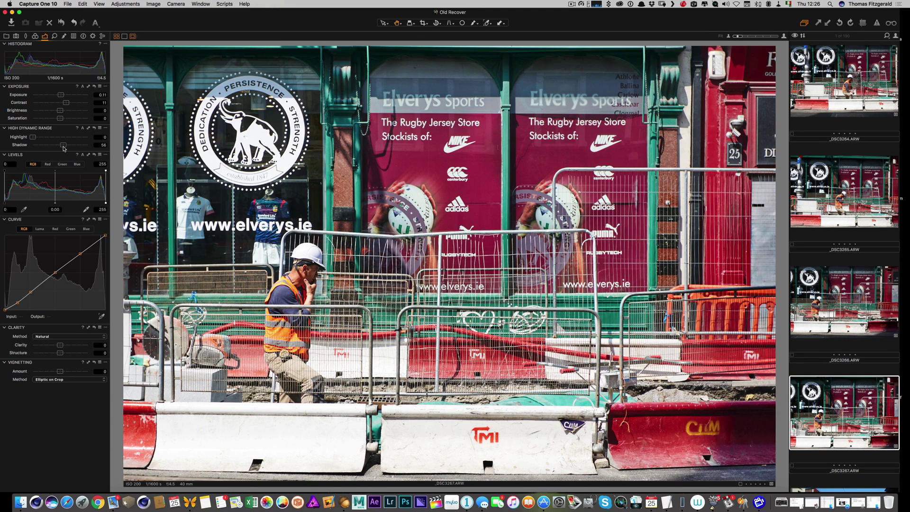
{"action": "left_click", "coordinate": [45, 145]}
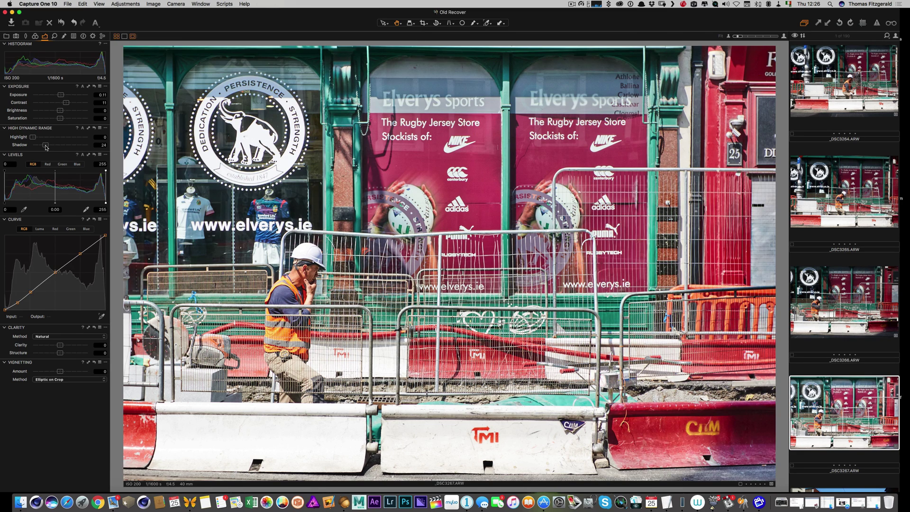
{"action": "left_click_drag", "start_coordinate": [46, 145], "coordinate": [46, 146]}
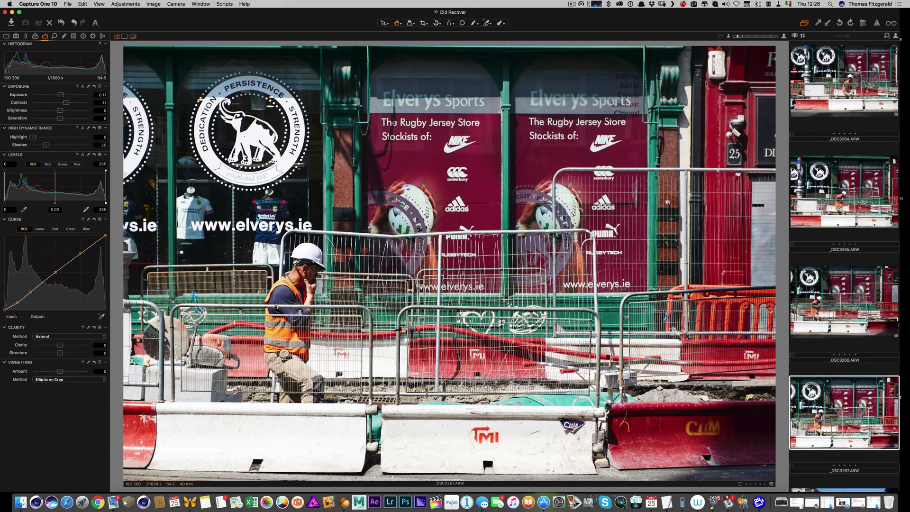
Step: Set vignetting to -0.61 and clarity to 18 on _DSC3267.ARW, and check the seated worker at 100%
{"action": "left_click_drag", "start_coordinate": [60, 371], "coordinate": [56, 371]}
{"action": "left_click_drag", "start_coordinate": [60, 345], "coordinate": [67, 349]}
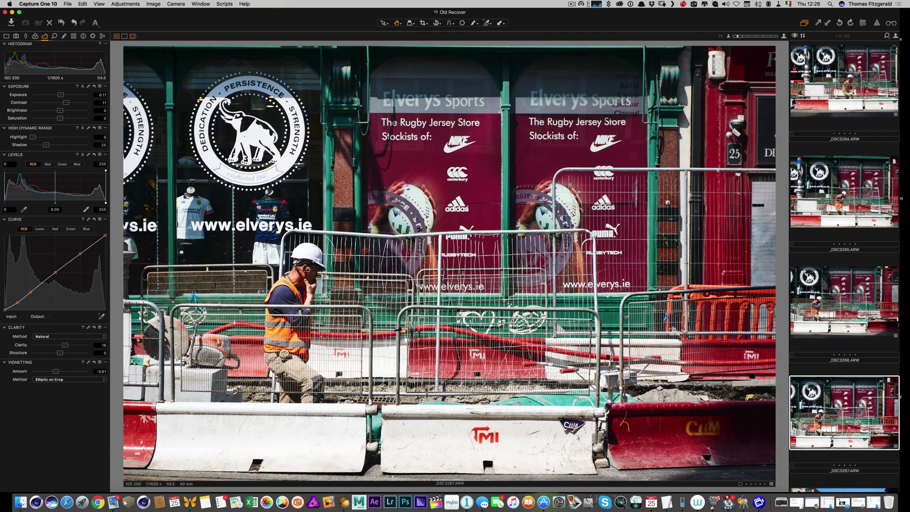
{"action": "left_click", "coordinate": [307, 269]}
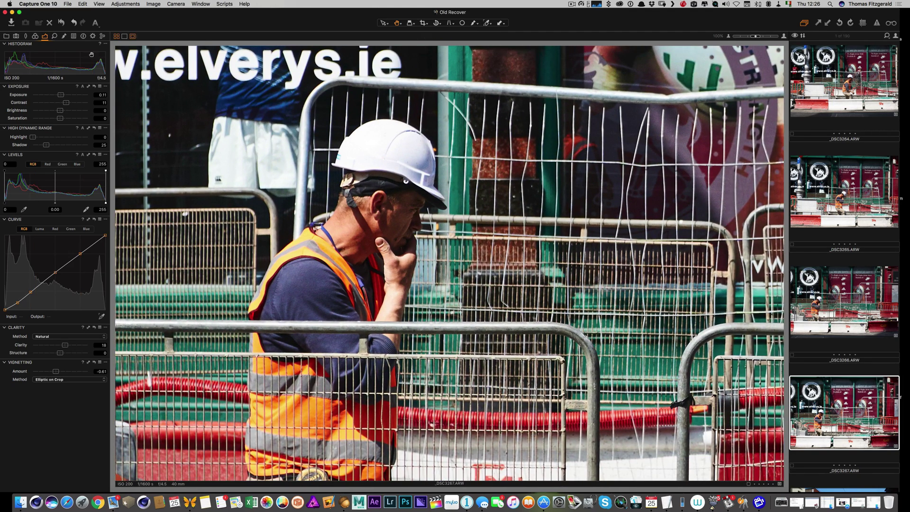
Step: Add a local adjustment layer to _DSC3267.ARW, brush over the worker's face and set the layer's shadow recovery to 60
{"action": "left_click", "coordinate": [65, 36]}
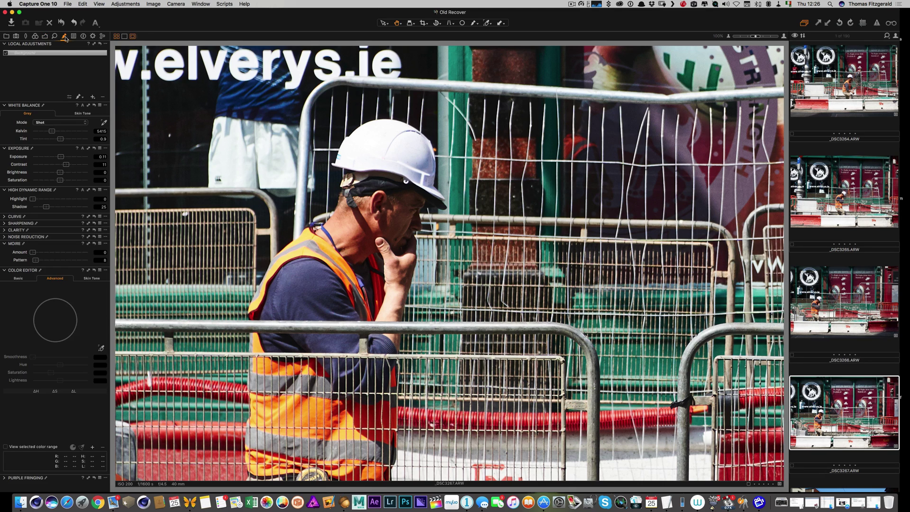
{"action": "left_click", "coordinate": [93, 98]}
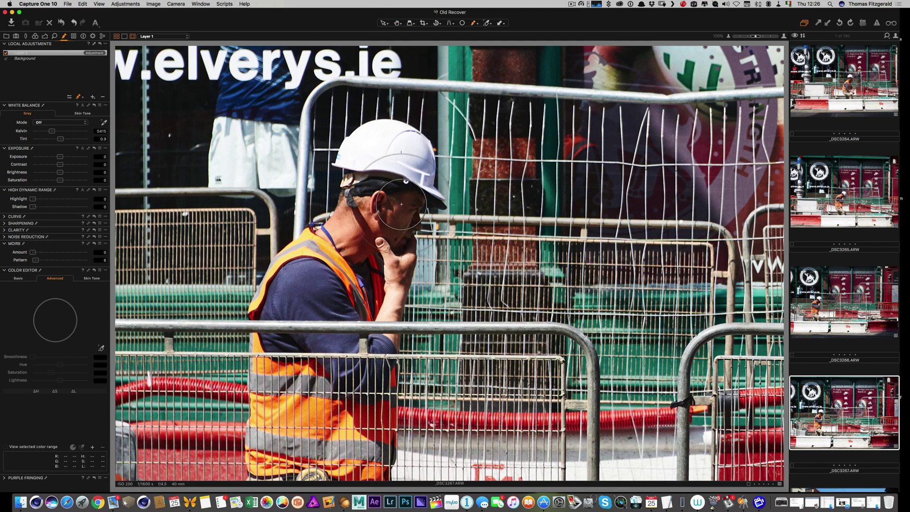
{"action": "mouse_move", "coordinate": [393, 228]}
{"action": "left_mouse_down"}
{"action": "mouse_move", "coordinate": [395, 185]}
{"action": "mouse_move", "coordinate": [395, 208]}
{"action": "left_mouse_up"}
{"action": "left_click_drag", "start_coordinate": [62, 211], "coordinate": [66, 208]}
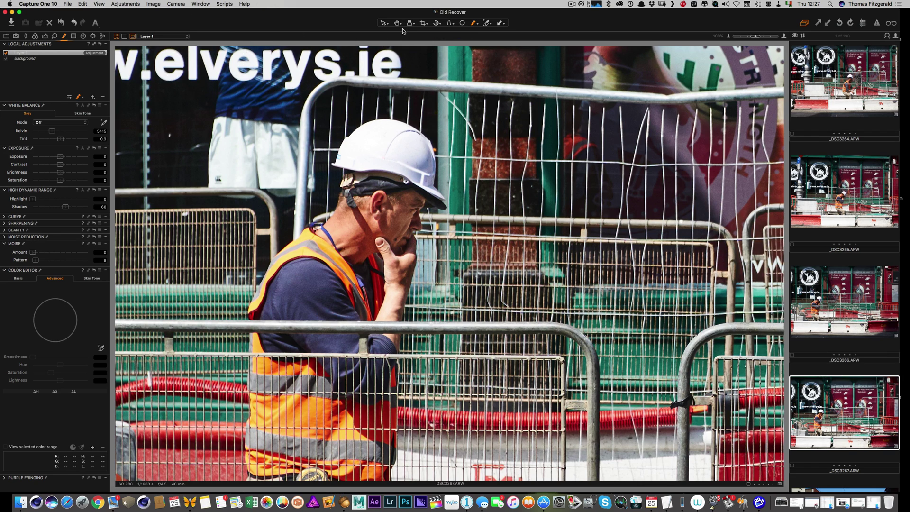
{"action": "key", "text": "h"}
{"action": "key", "text": "super+0"}
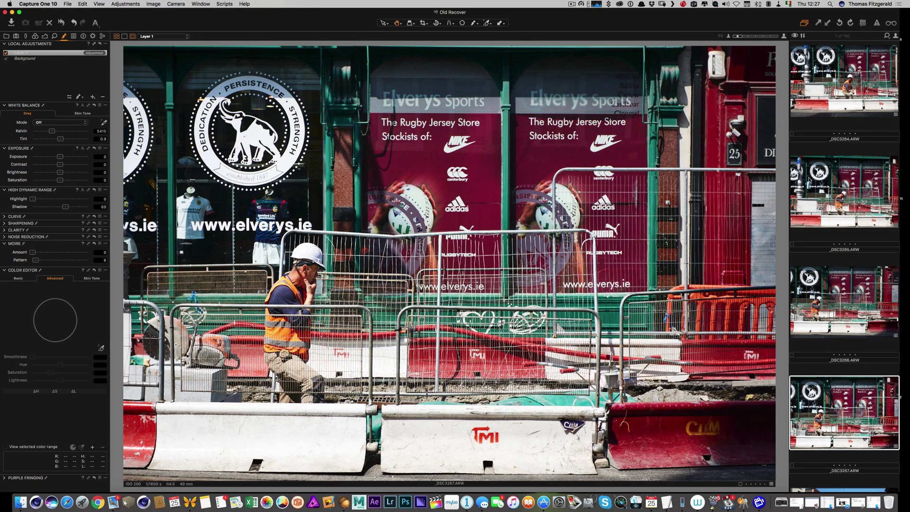
Step: Open the street photo _DSC3269.ARW and set exposure to 0.02 and contrast to 10
{"action": "scroll", "coordinate": [810, 180], "scroll_direction": "down", "scroll_amount": 5}
{"action": "scroll", "coordinate": [824, 190], "scroll_direction": "down", "scroll_amount": 3}
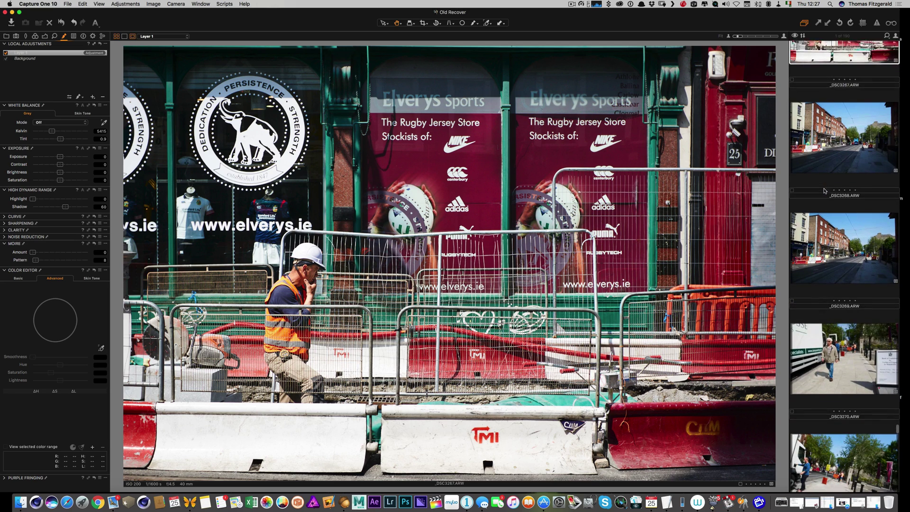
{"action": "left_click", "coordinate": [838, 232]}
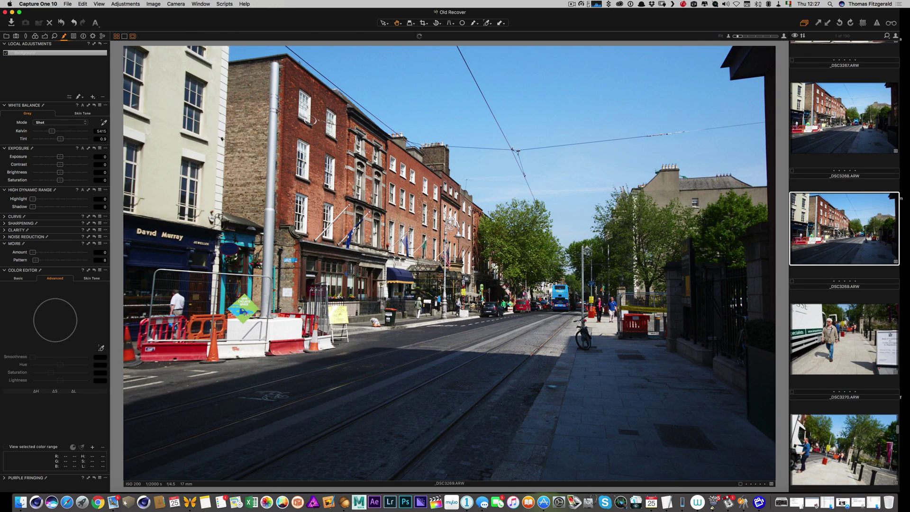
{"action": "scroll", "coordinate": [839, 232], "scroll_direction": "down", "scroll_amount": 2}
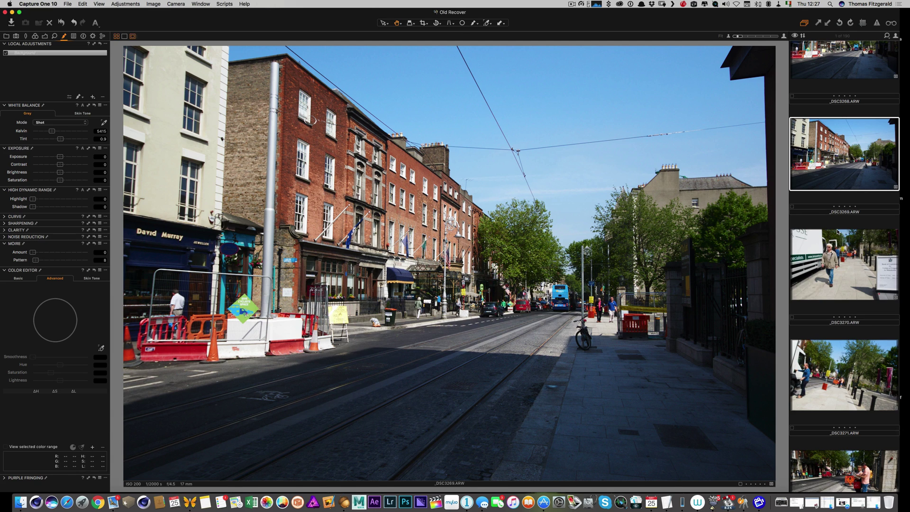
{"action": "left_click", "coordinate": [44, 37]}
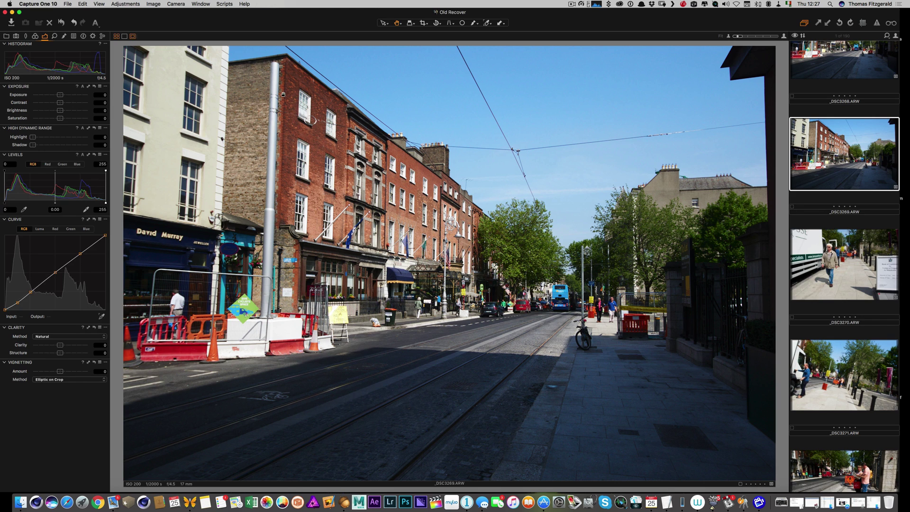
{"action": "left_click", "coordinate": [63, 96]}
{"action": "left_click_drag", "start_coordinate": [60, 103], "coordinate": [65, 103]}
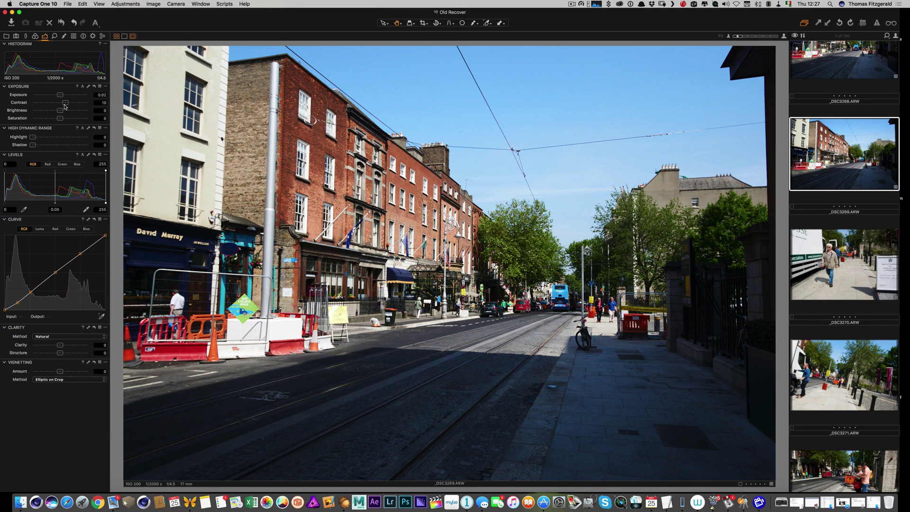
Step: Set shadow recovery to 40, highlight recovery to 29 and vignetting to -0.4 on _DSC3269.ARW, adding a little clarity
{"action": "left_click", "coordinate": [54, 146]}
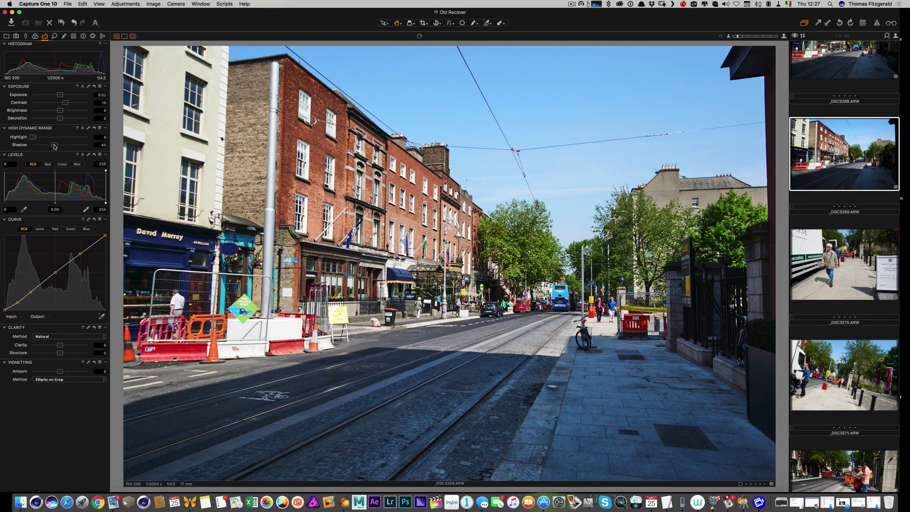
{"action": "left_click_drag", "start_coordinate": [32, 137], "coordinate": [48, 138]}
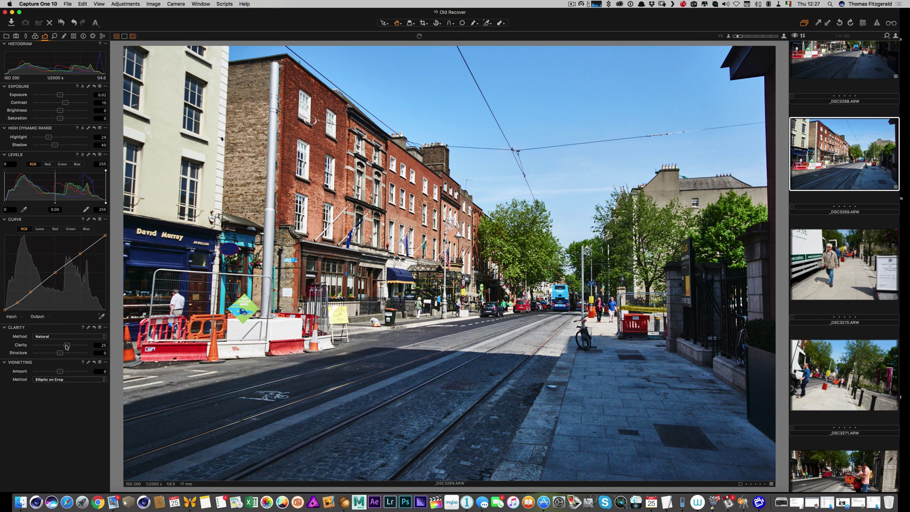
{"action": "left_click_drag", "start_coordinate": [60, 345], "coordinate": [59, 373]}
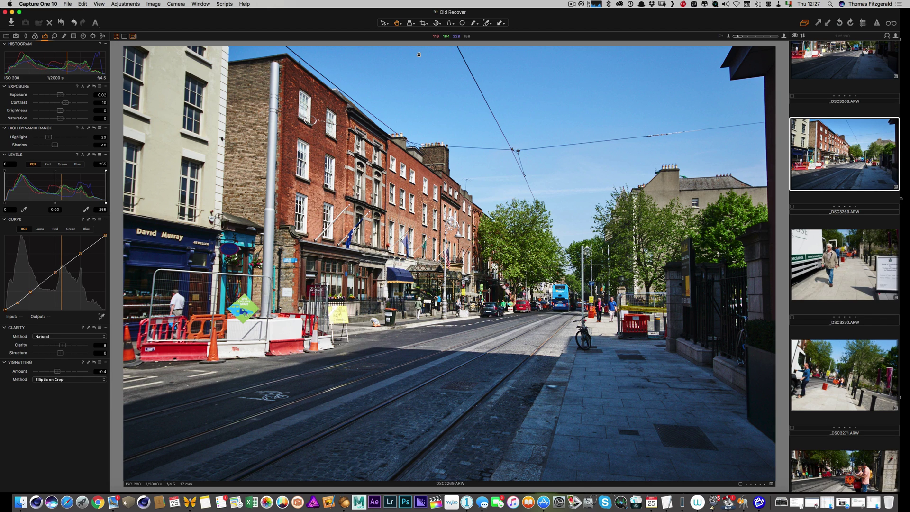
Step: Correct the vertical perspective of _DSC3269.ARW using guides along the tall pole and the dark building edge, and check the buildings at 100%
{"action": "left_click", "coordinate": [449, 24]}
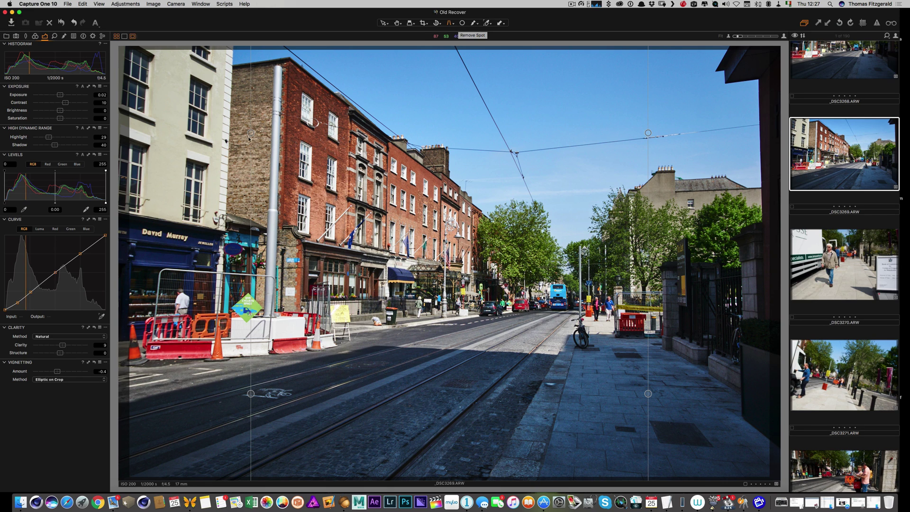
{"action": "left_click_drag", "start_coordinate": [294, 93], "coordinate": [288, 61]}
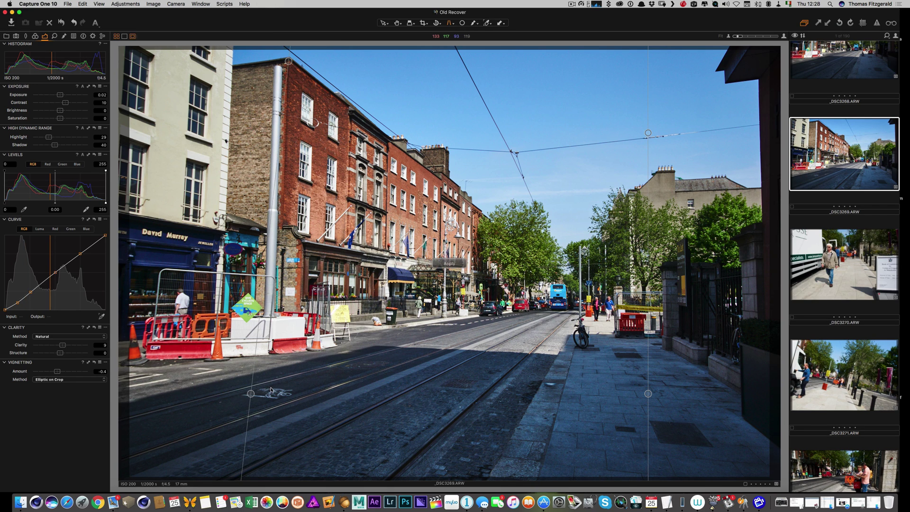
{"action": "left_click_drag", "start_coordinate": [251, 393], "coordinate": [277, 379]}
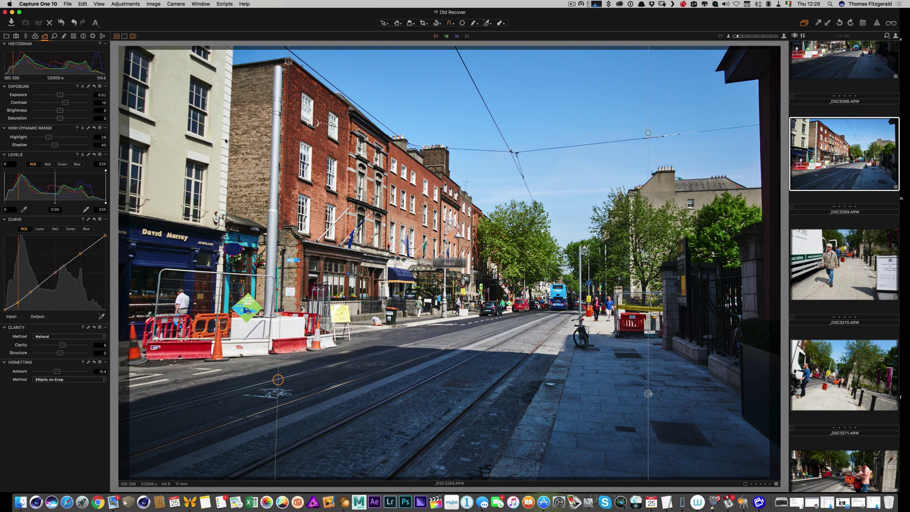
{"action": "left_click_drag", "start_coordinate": [647, 393], "coordinate": [741, 416]}
{"action": "left_click_drag", "start_coordinate": [648, 133], "coordinate": [757, 81]}
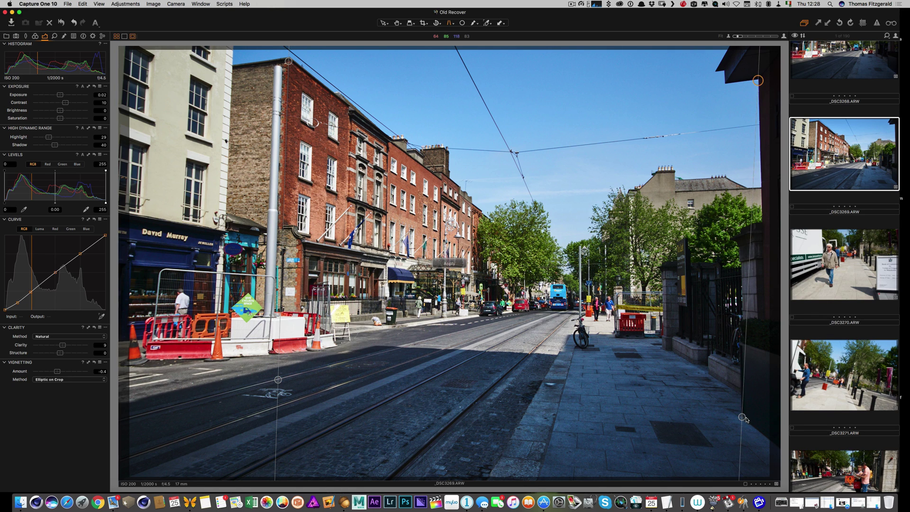
{"action": "left_click_drag", "start_coordinate": [741, 417], "coordinate": [767, 415]}
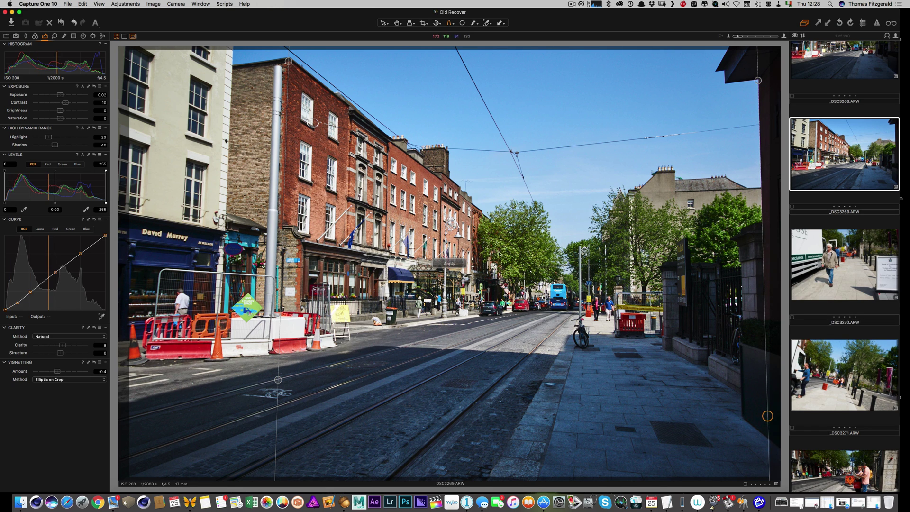
{"action": "left_click", "coordinate": [450, 264]}
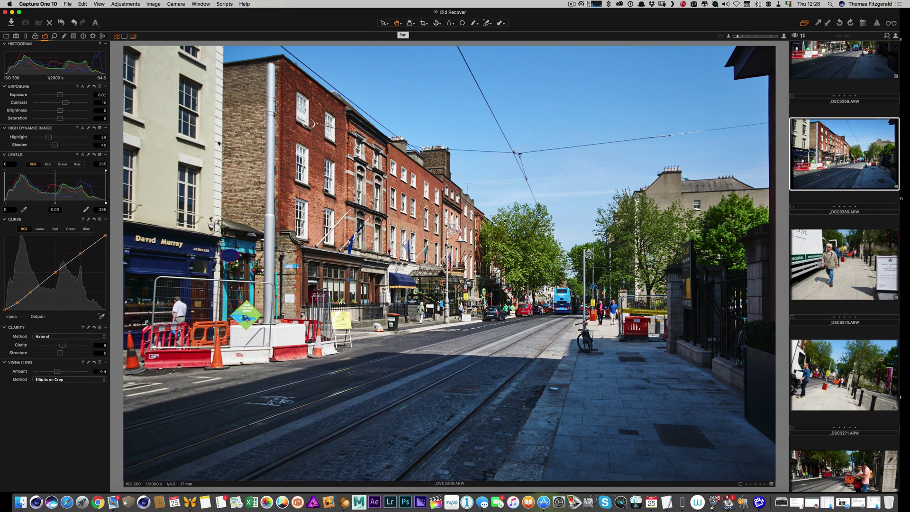
{"action": "left_click", "coordinate": [437, 248]}
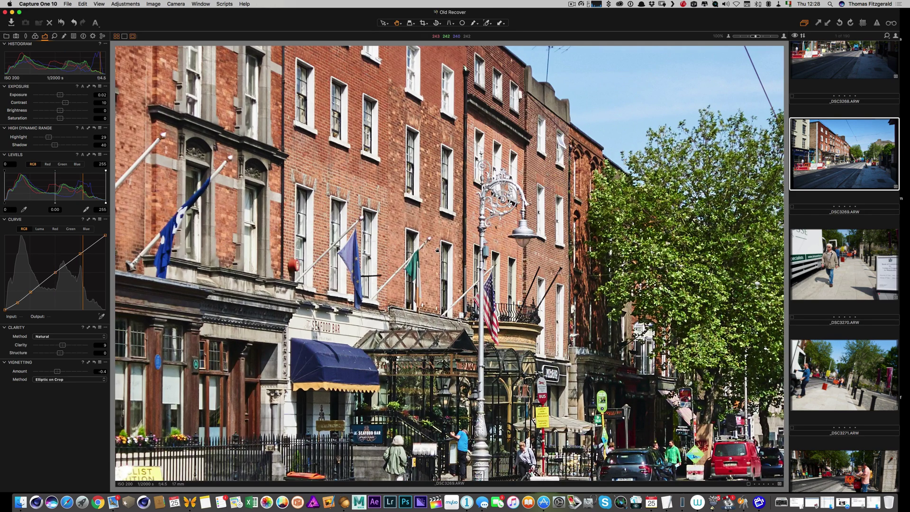
{"action": "left_click", "coordinate": [595, 319]}
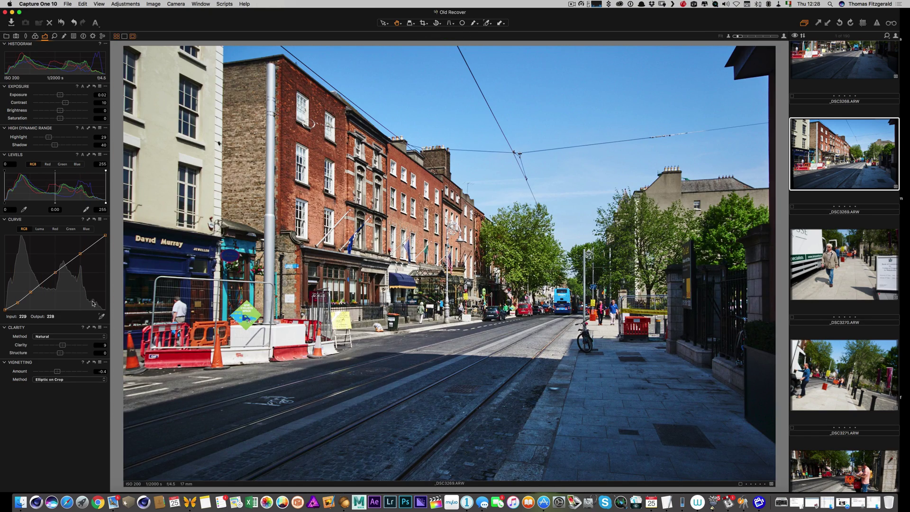
Step: Set clarity to 14 and exposure to 0.3 on _DSC3269.ARW and rate it five stars
{"action": "left_click_drag", "start_coordinate": [63, 345], "coordinate": [66, 345]}
{"action": "left_click_drag", "start_coordinate": [60, 95], "coordinate": [64, 97]}
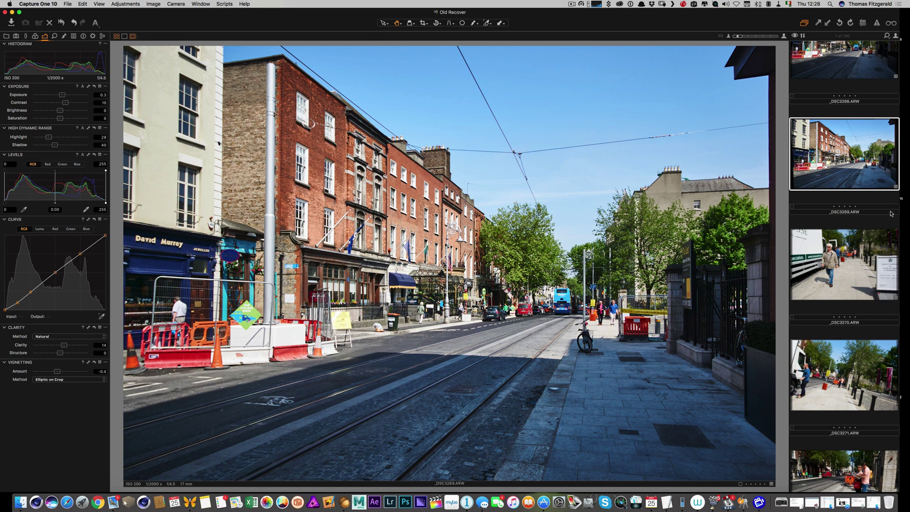
{"action": "key", "text": "5"}
Step: Look through _DSC3270.ARW and _DSC3271.ARW, and set exposure to 0.28 on the map-reading couple photo _DSC3272.ARW
{"action": "left_click", "coordinate": [848, 265]}
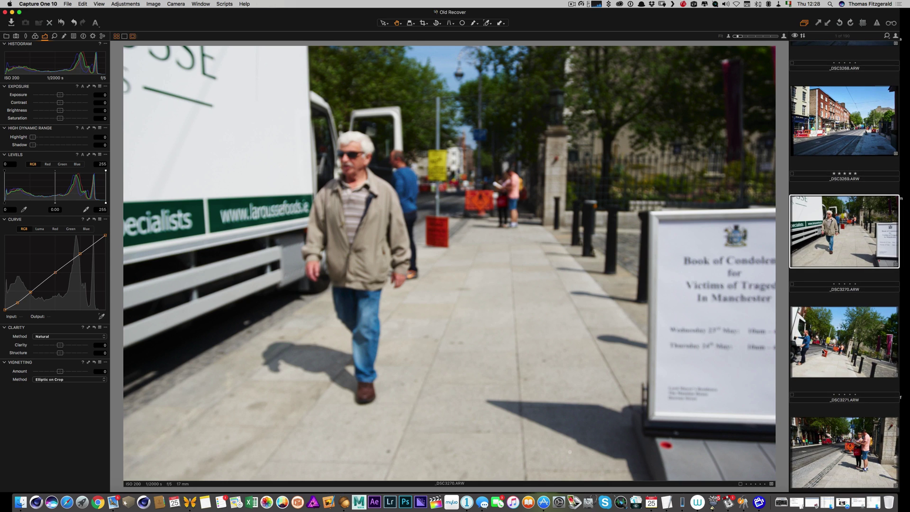
{"action": "left_click", "coordinate": [823, 352]}
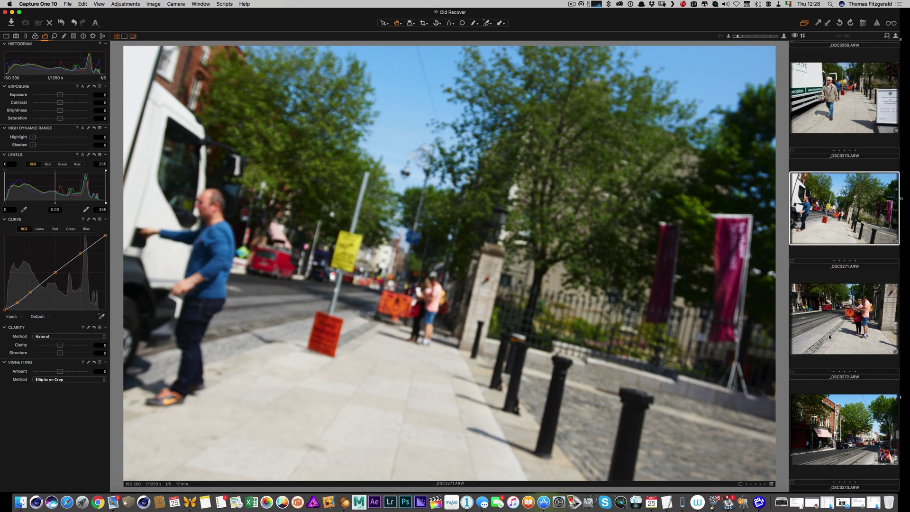
{"action": "left_click", "coordinate": [829, 337]}
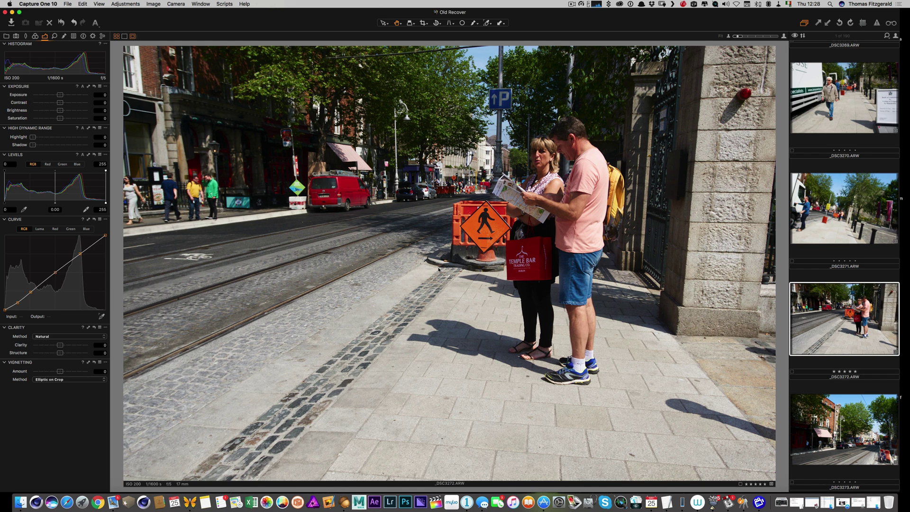
{"action": "left_click_drag", "start_coordinate": [61, 95], "coordinate": [64, 96]}
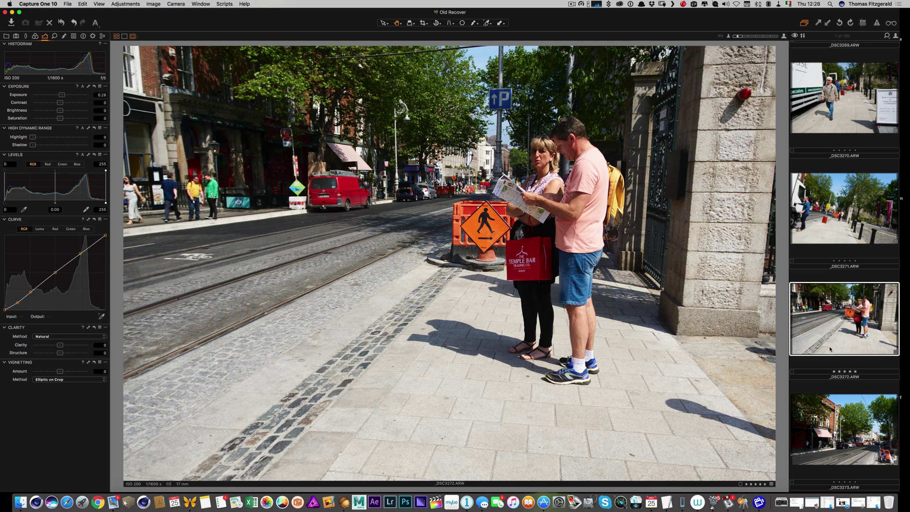
Step: Open the striped-awning street photo _DSC3275.ARW, set shadow recovery to 60 and raise the input black level to 6
{"action": "scroll", "coordinate": [830, 349], "scroll_direction": "down", "scroll_amount": 5}
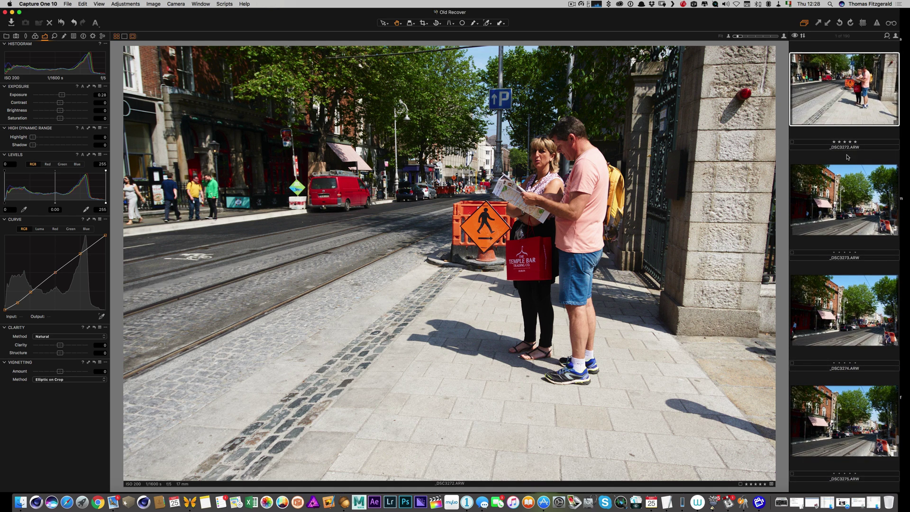
{"action": "scroll", "coordinate": [820, 246], "scroll_direction": "down", "scroll_amount": 2}
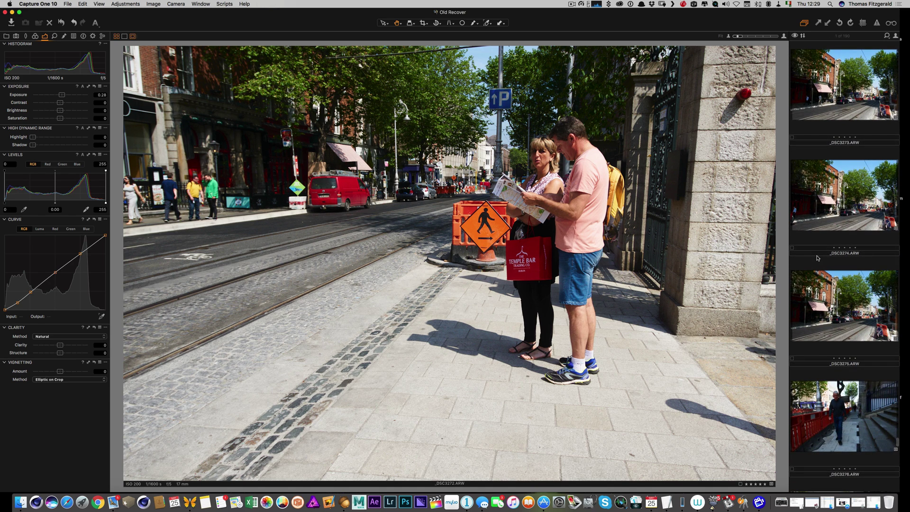
{"action": "left_click", "coordinate": [819, 210]}
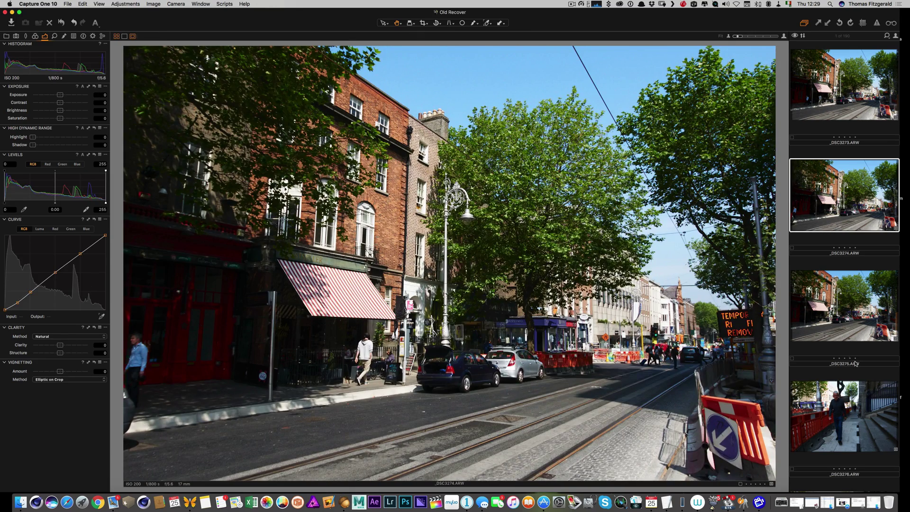
{"action": "left_click", "coordinate": [836, 321]}
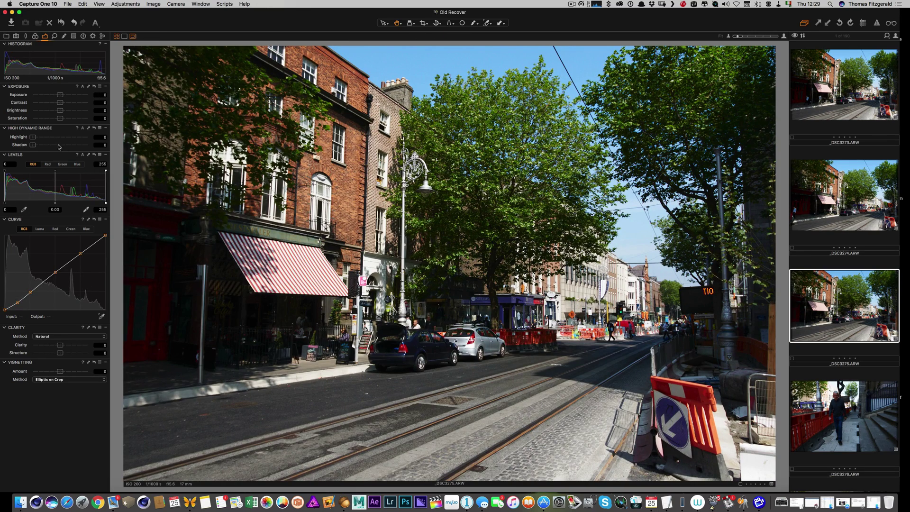
{"action": "mouse_move", "coordinate": [58, 147]}
{"action": "left_mouse_down"}
{"action": "mouse_move", "coordinate": [41, 145]}
{"action": "mouse_move", "coordinate": [80, 145]}
{"action": "mouse_move", "coordinate": [65, 145]}
{"action": "left_mouse_up"}
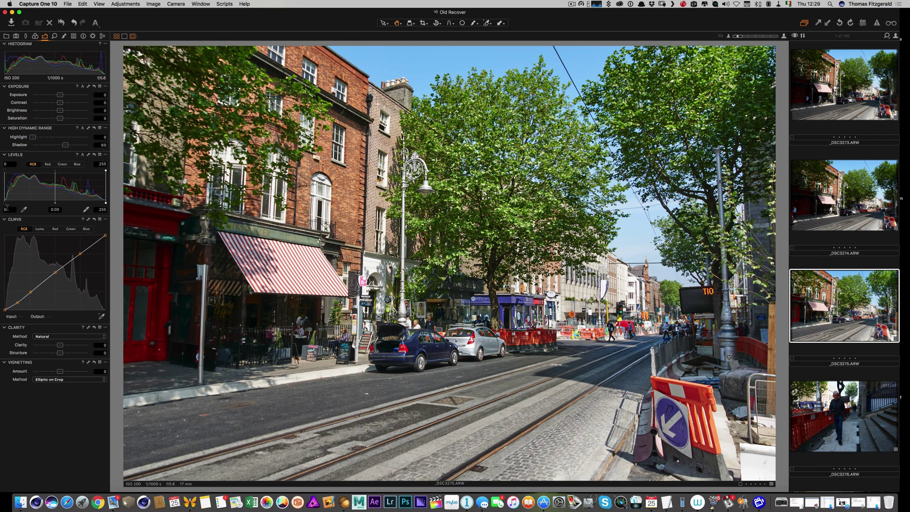
{"action": "left_click_drag", "start_coordinate": [5, 204], "coordinate": [7, 204]}
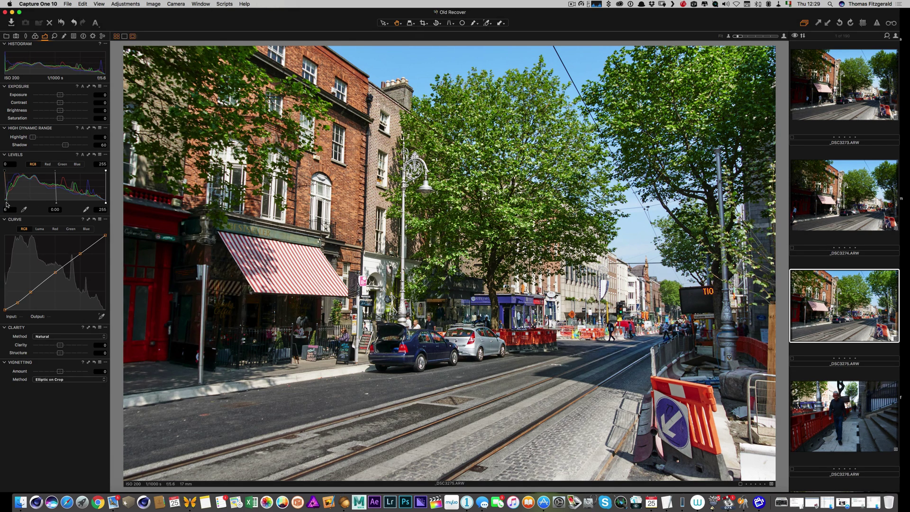
Step: Darken the shadows of _DSC3275.ARW with the 3-way color balance, and set clarity to 23 and vignetting to -0.21
{"action": "left_click", "coordinate": [35, 36]}
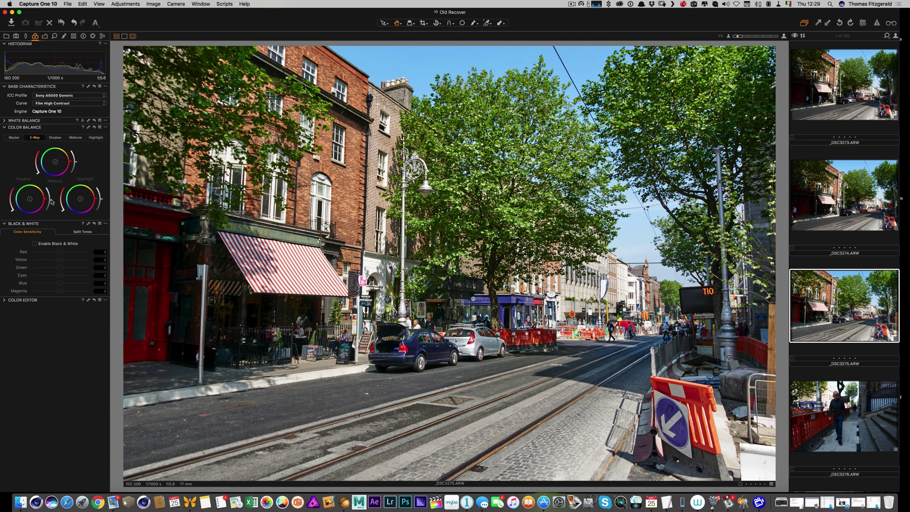
{"action": "left_click_drag", "start_coordinate": [52, 201], "coordinate": [50, 207]}
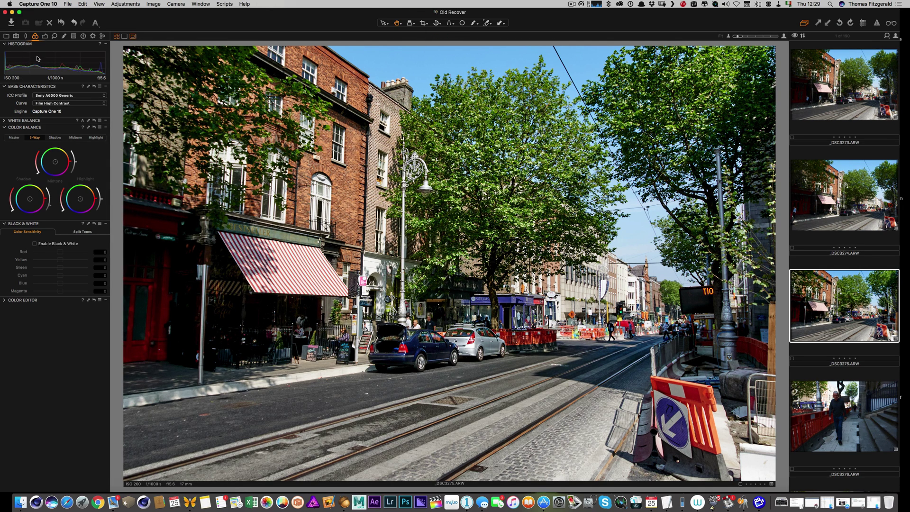
{"action": "left_click", "coordinate": [44, 36]}
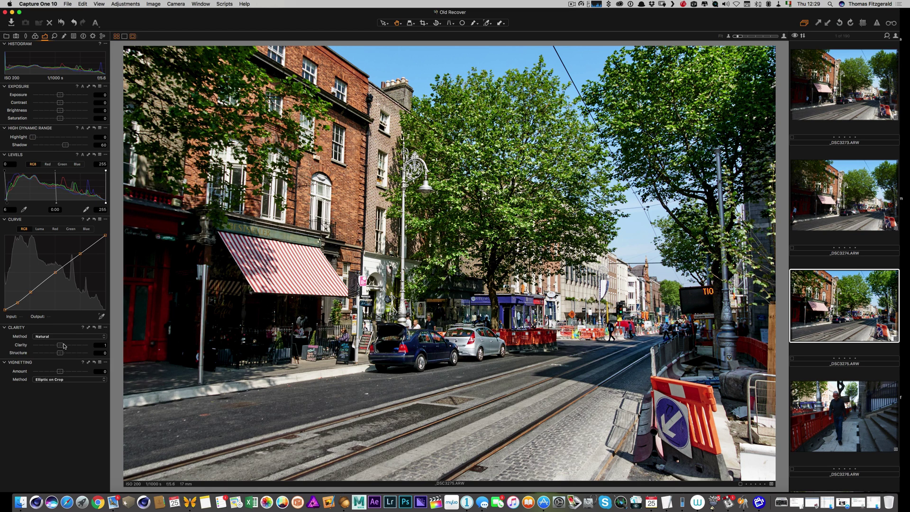
{"action": "left_click_drag", "start_coordinate": [60, 345], "coordinate": [59, 373]}
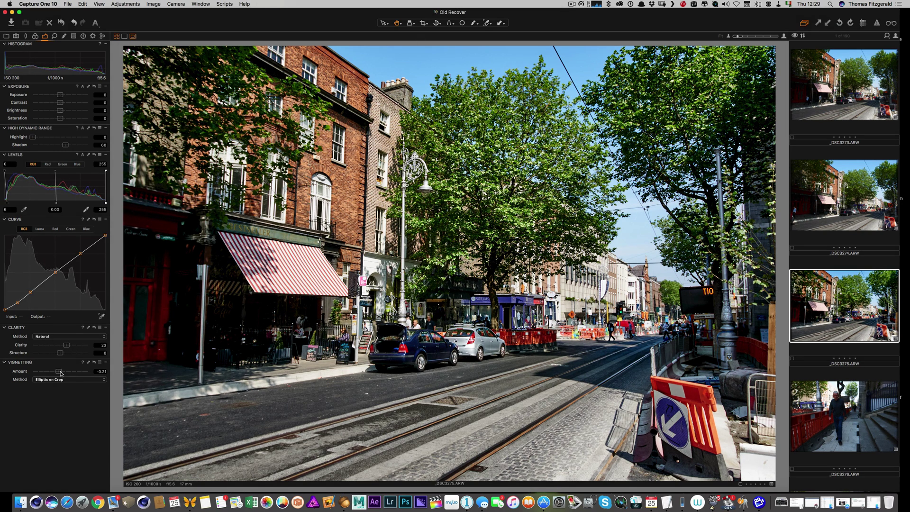
Step: Compare the Punch and Classic clarity methods on the striped-awning street photo _DSC3275.ARW and settle on Punch
{"action": "left_click", "coordinate": [56, 337]}
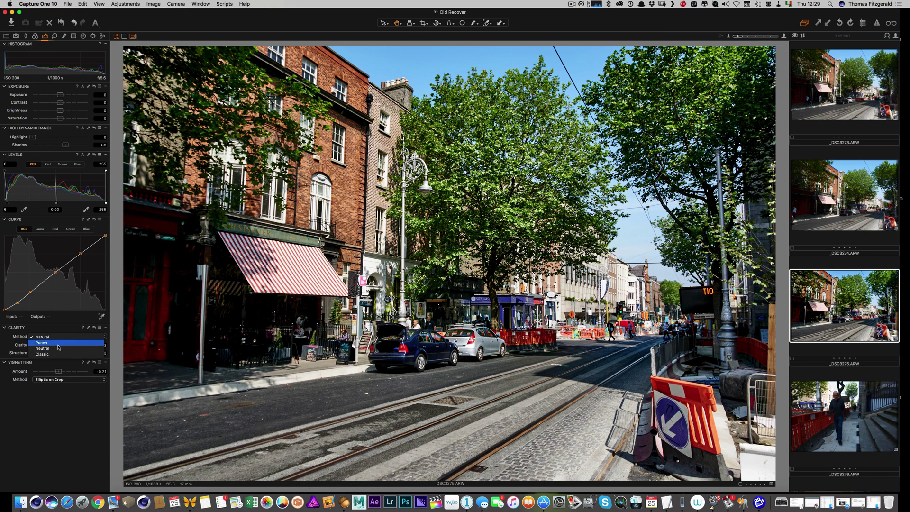
{"action": "left_click", "coordinate": [58, 344]}
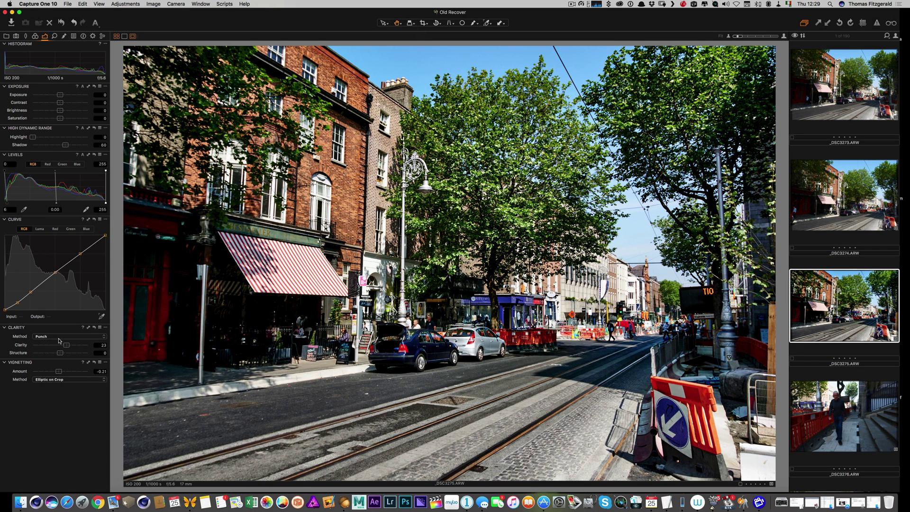
{"action": "left_click", "coordinate": [58, 338]}
{"action": "left_click", "coordinate": [59, 344]}
{"action": "left_click", "coordinate": [59, 337]}
{"action": "left_click", "coordinate": [61, 344]}
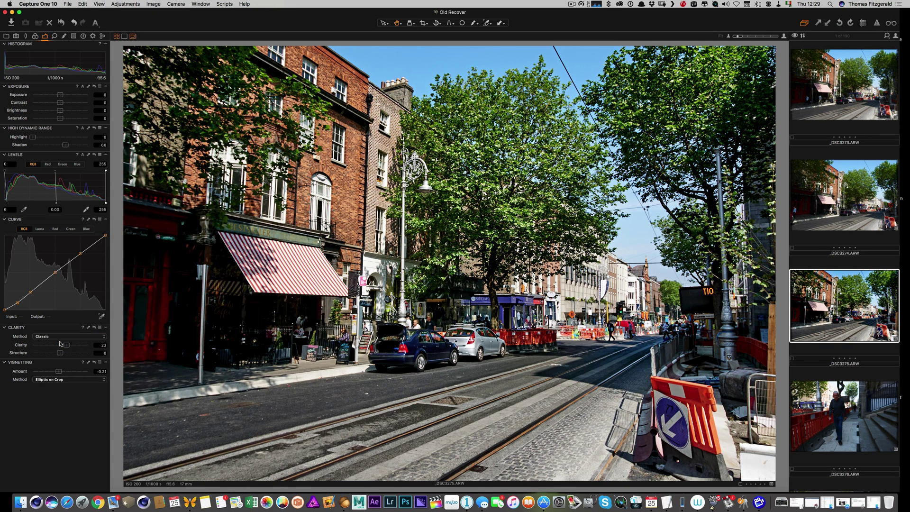
{"action": "left_click", "coordinate": [48, 337]}
{"action": "left_click", "coordinate": [49, 325]}
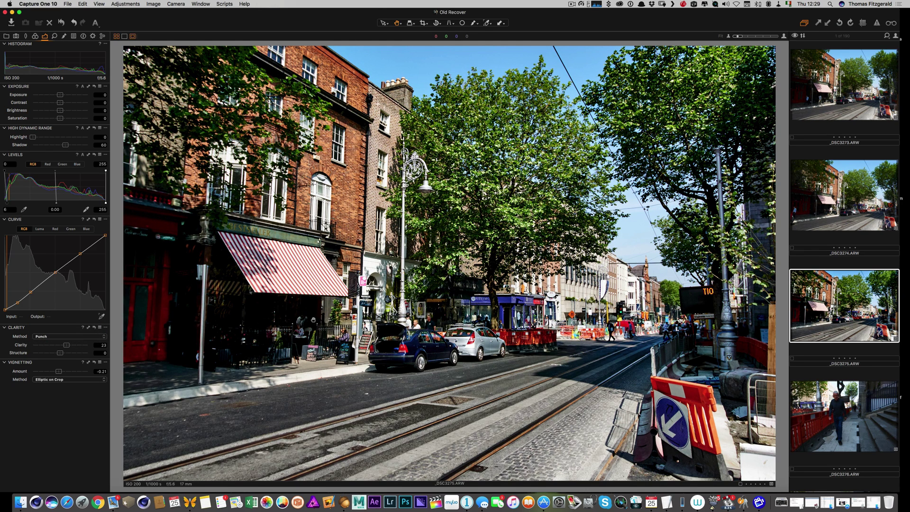
Step: View _DSC3276.ARW, and set exposure to 0.4 on _DSC3277.ARW, the photo of the man in a suit
{"action": "scroll", "coordinate": [823, 306], "scroll_direction": "down", "scroll_amount": 5}
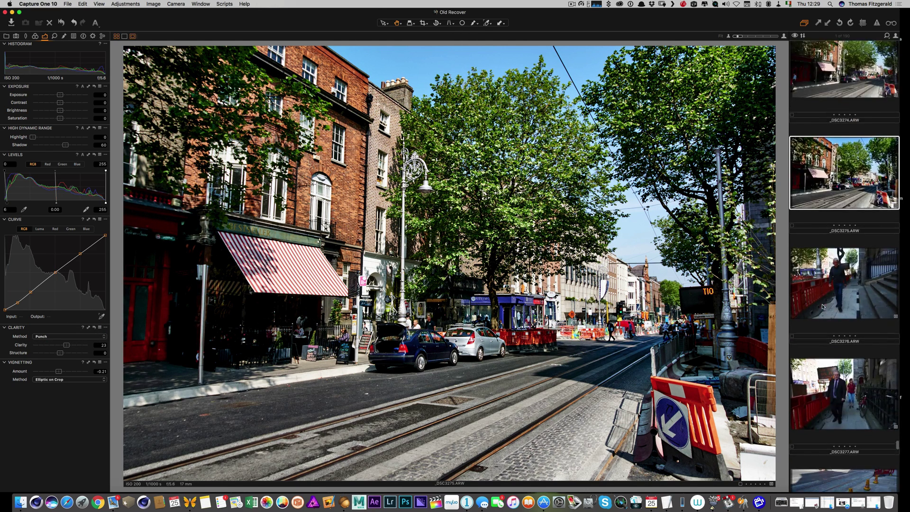
{"action": "left_click", "coordinate": [822, 306]}
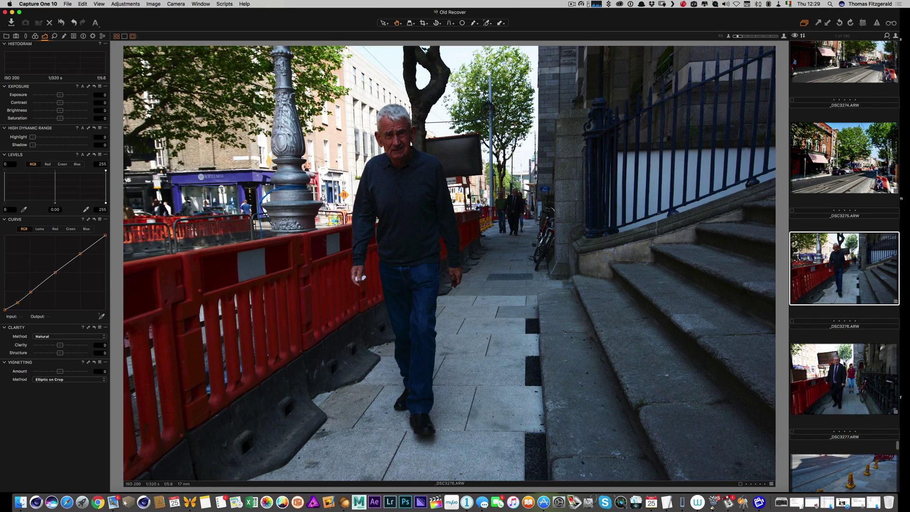
{"action": "left_click", "coordinate": [843, 364]}
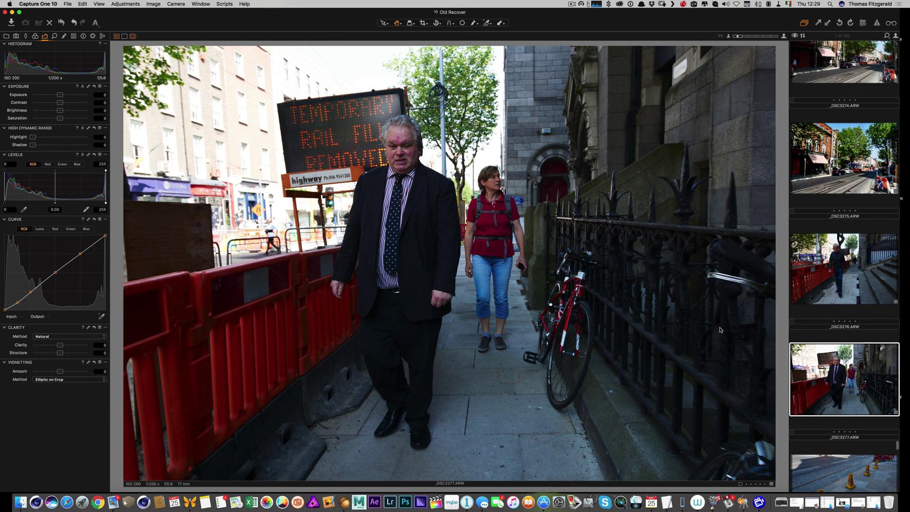
{"action": "left_click_drag", "start_coordinate": [60, 95], "coordinate": [63, 95]}
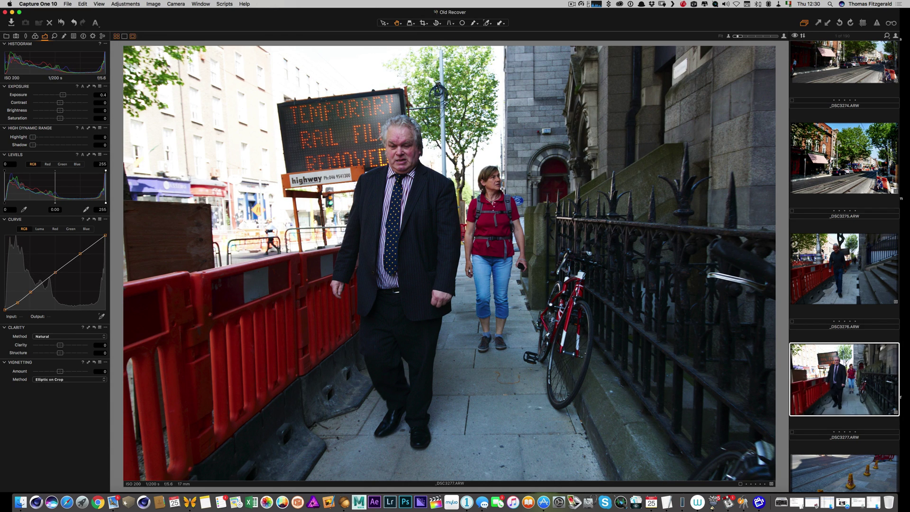
Step: Look through the photos at the end of the shoot, from _DSC3287.ARW back to _DSC3282.ARW
{"action": "scroll", "coordinate": [821, 250], "scroll_direction": "down", "scroll_amount": 3}
{"action": "scroll", "coordinate": [821, 250], "scroll_direction": "down", "scroll_amount": 5}
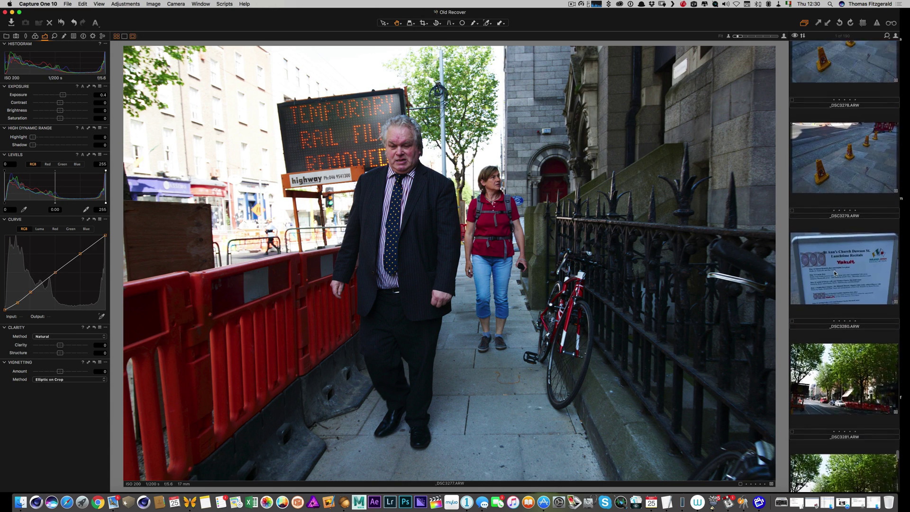
{"action": "scroll", "coordinate": [834, 272], "scroll_direction": "down", "scroll_amount": 6}
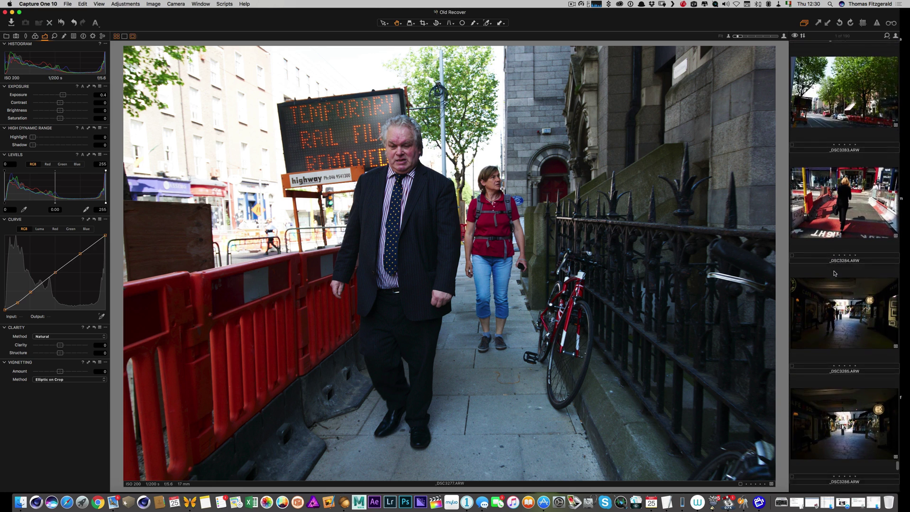
{"action": "scroll", "coordinate": [834, 273], "scroll_direction": "down", "scroll_amount": 2}
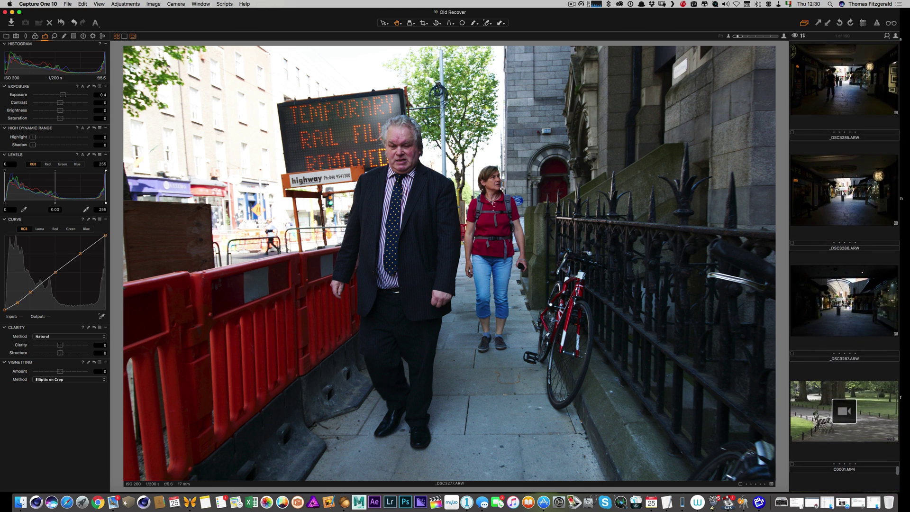
{"action": "left_click", "coordinate": [842, 303]}
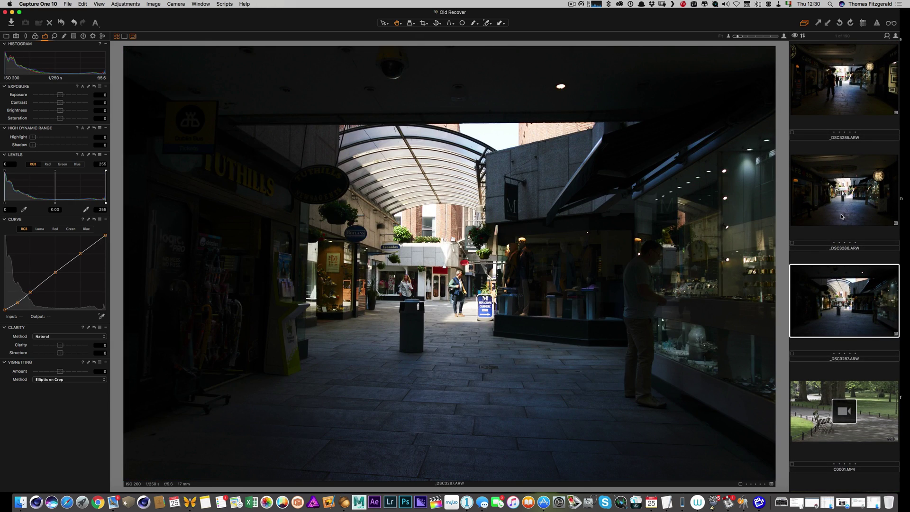
{"action": "left_click", "coordinate": [841, 217]}
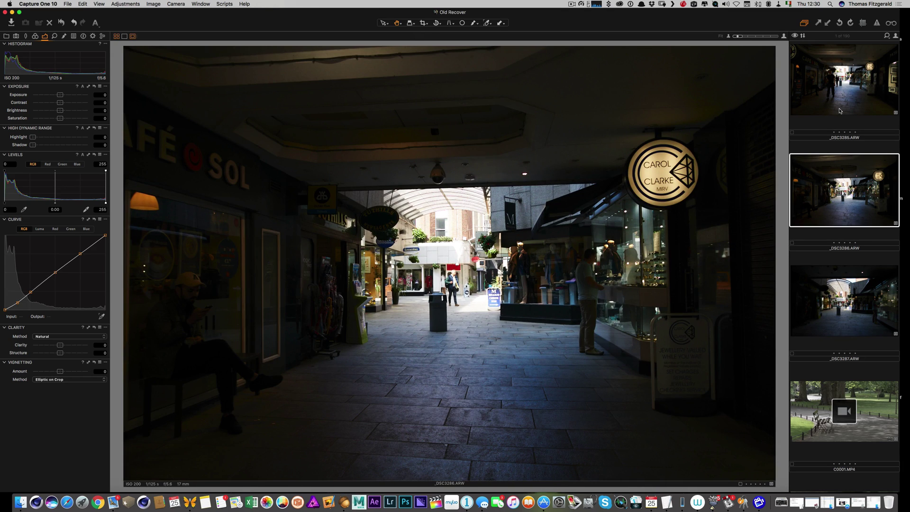
{"action": "left_click", "coordinate": [840, 111]}
{"action": "scroll", "coordinate": [836, 128], "scroll_direction": "up", "scroll_amount": 5}
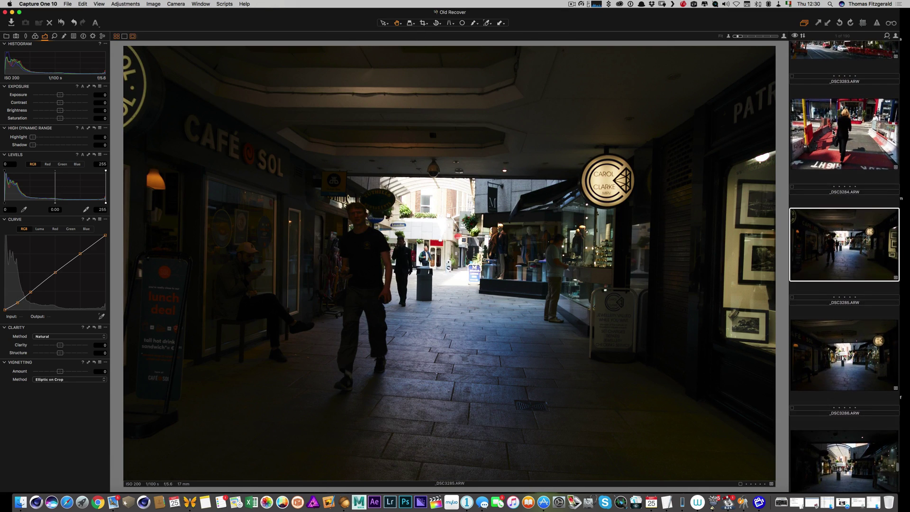
{"action": "left_click", "coordinate": [838, 145]}
{"action": "scroll", "coordinate": [839, 144], "scroll_direction": "up", "scroll_amount": 3}
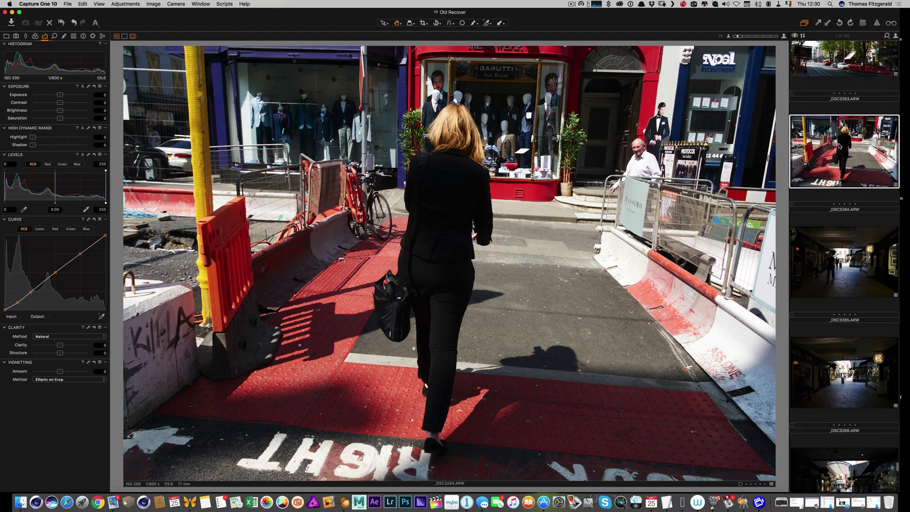
{"action": "left_click", "coordinate": [834, 88]}
{"action": "scroll", "coordinate": [832, 114], "scroll_direction": "up", "scroll_amount": 10}
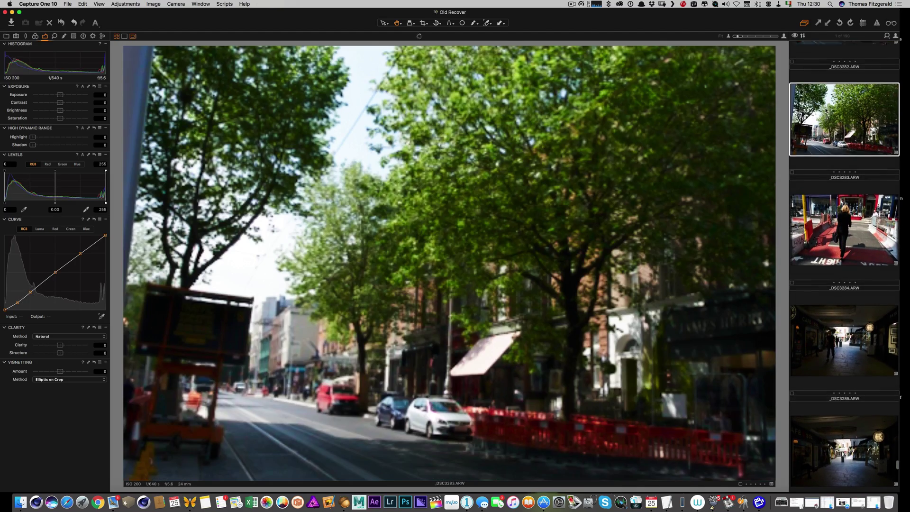
{"action": "left_click", "coordinate": [829, 171]}
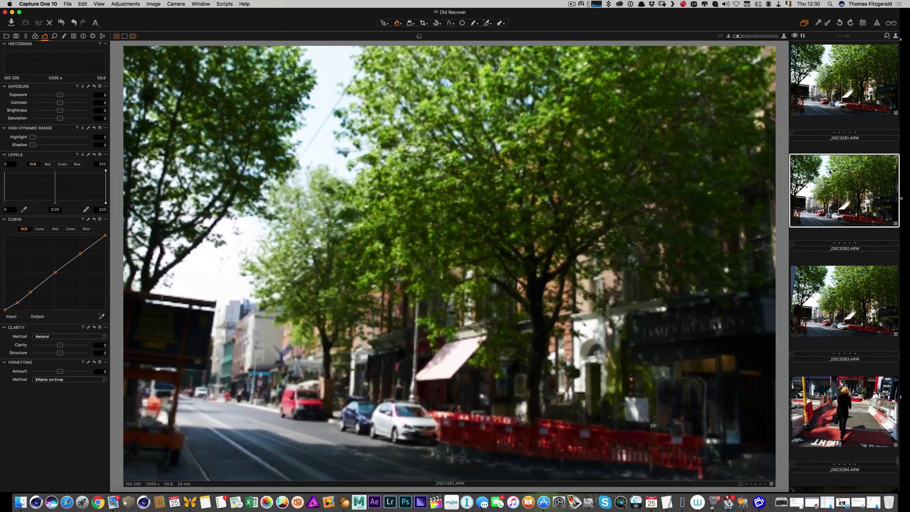
{"action": "scroll", "coordinate": [829, 168], "scroll_direction": "up", "scroll_amount": 10}
{"action": "scroll", "coordinate": [830, 168], "scroll_direction": "up", "scroll_amount": 12}
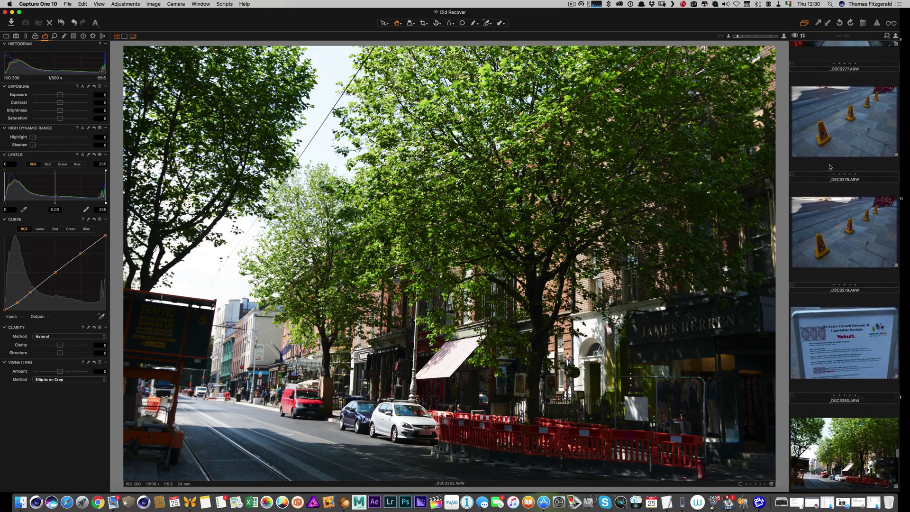
Step: On _DSC3276.ARW, the man walking past the steps, set exposure to 0.6, contrast to 1, highlight recovery to 70, clarity to 12 and vignetting to -0.34
{"action": "left_click", "coordinate": [830, 171]}
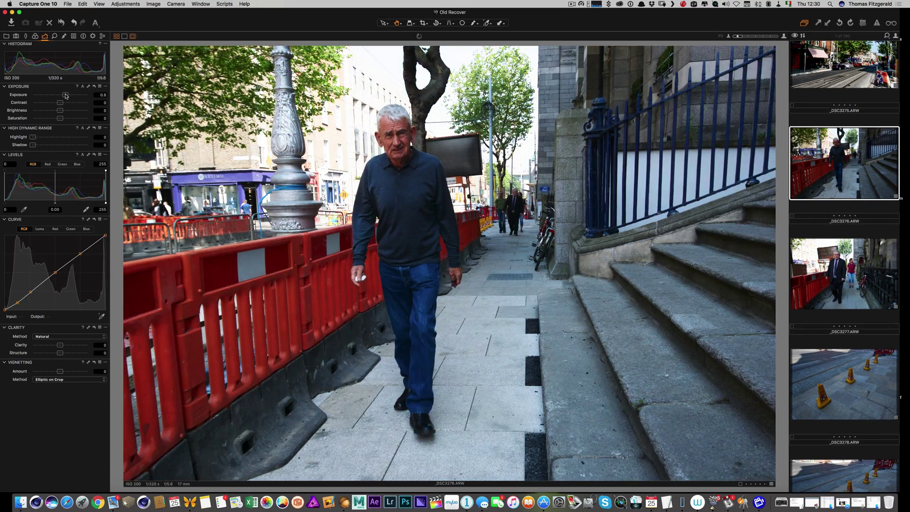
{"action": "left_click_drag", "start_coordinate": [66, 95], "coordinate": [66, 95]}
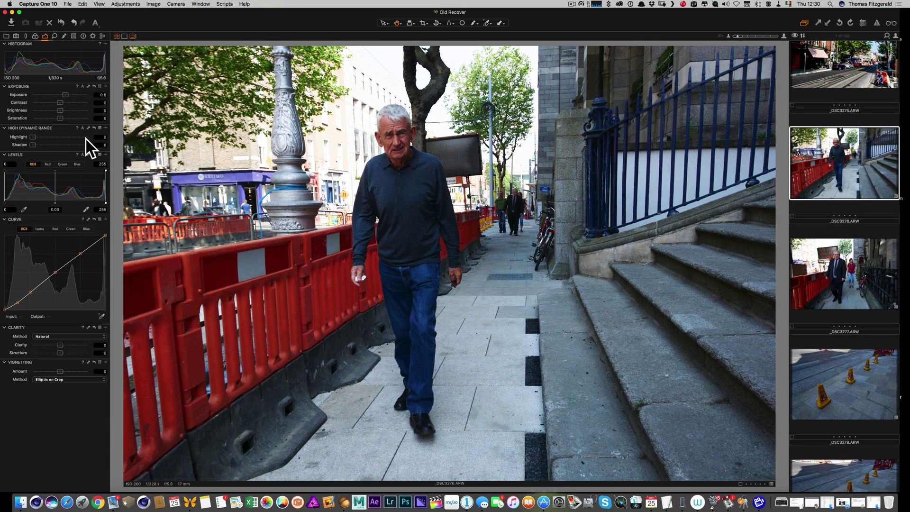
{"action": "left_click_drag", "start_coordinate": [79, 137], "coordinate": [71, 137]}
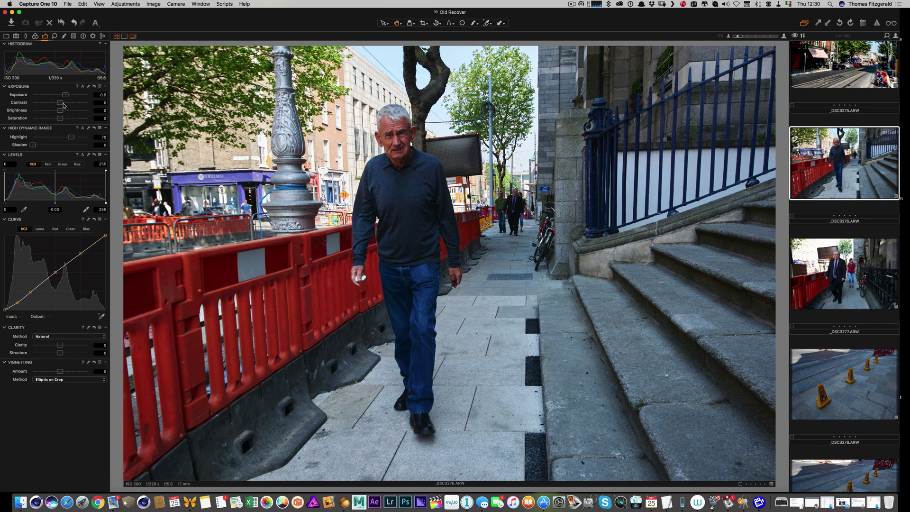
{"action": "left_click_drag", "start_coordinate": [61, 103], "coordinate": [62, 104]}
{"action": "left_click_drag", "start_coordinate": [60, 345], "coordinate": [56, 375]}
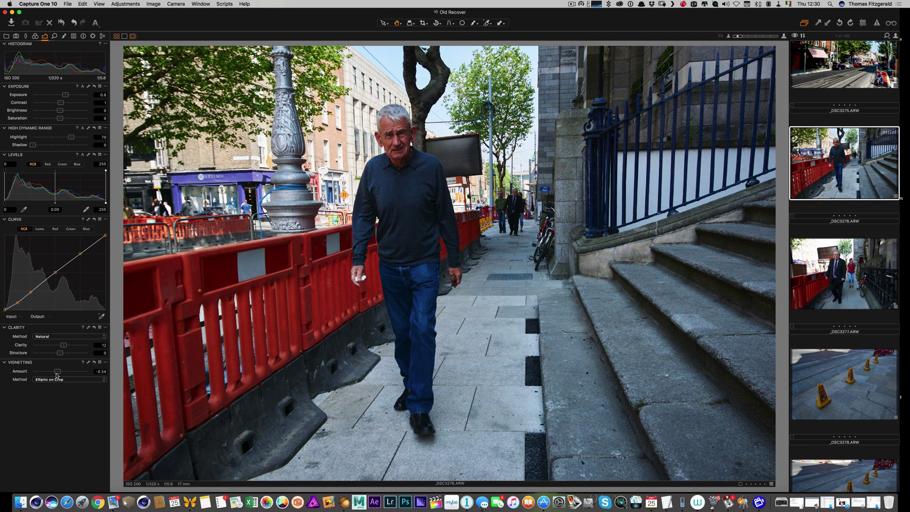
Step: Check the man's face in _DSC3276.ARW at full magnification and set the photo's contrast to 4
{"action": "mouse_move", "coordinate": [402, 159]}
{"action": "left_click", "coordinate": [402, 159]}
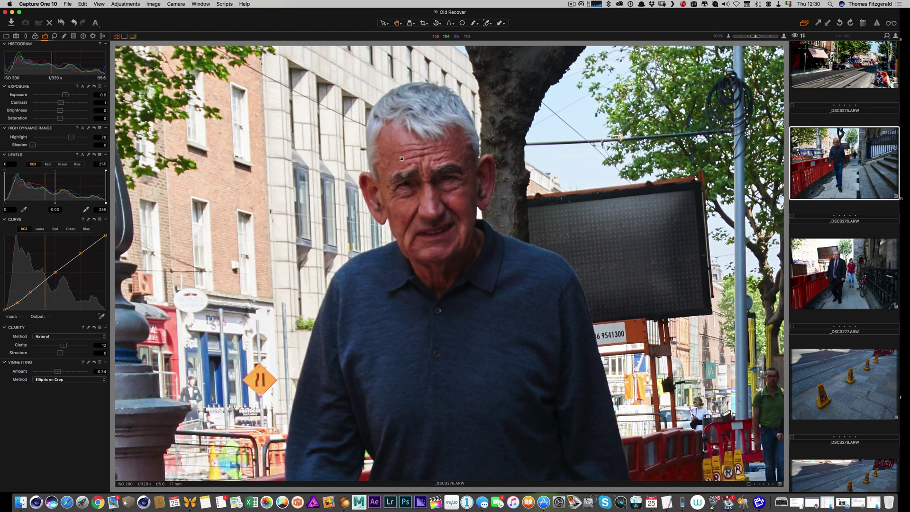
{"action": "left_click", "coordinate": [437, 280]}
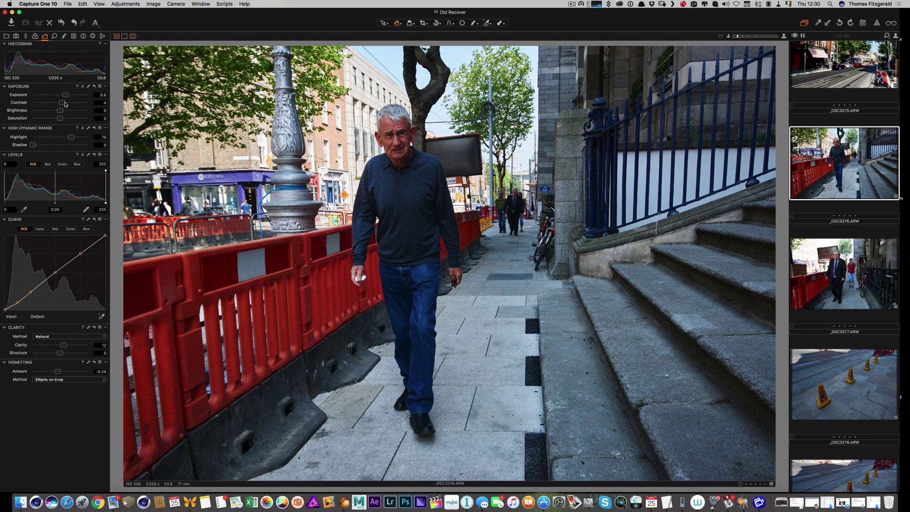
{"action": "left_click_drag", "start_coordinate": [63, 104], "coordinate": [64, 103]}
{"action": "scroll", "coordinate": [815, 162], "scroll_direction": "up", "scroll_amount": 8}
{"action": "scroll", "coordinate": [815, 162], "scroll_direction": "up", "scroll_amount": 10}
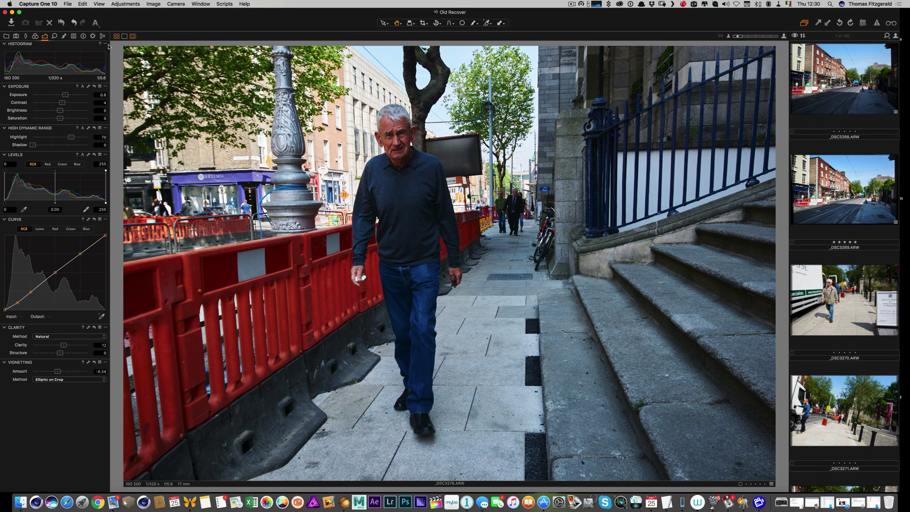
Step: Apply the BlottingPaper user style from the SilverLUX set to _DSC3276.ARW and raise its brightness slightly
{"action": "left_click", "coordinate": [73, 37]}
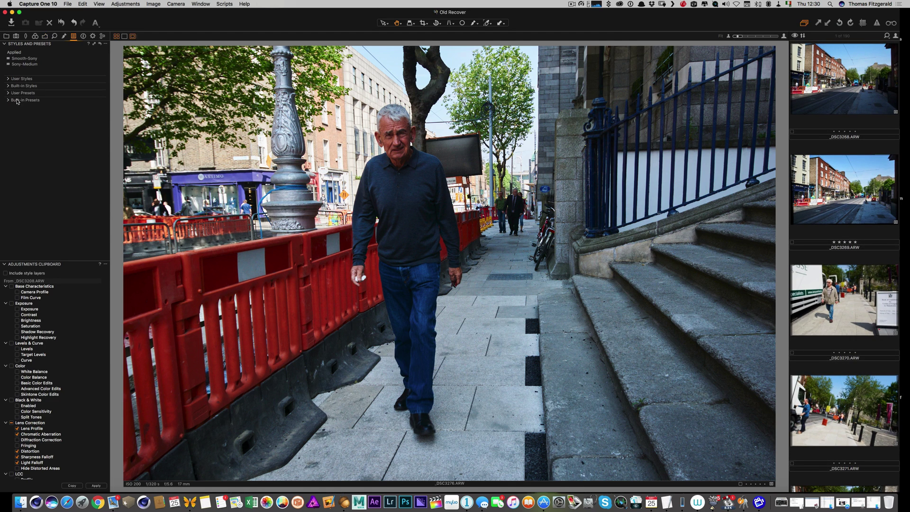
{"action": "left_click", "coordinate": [7, 86]}
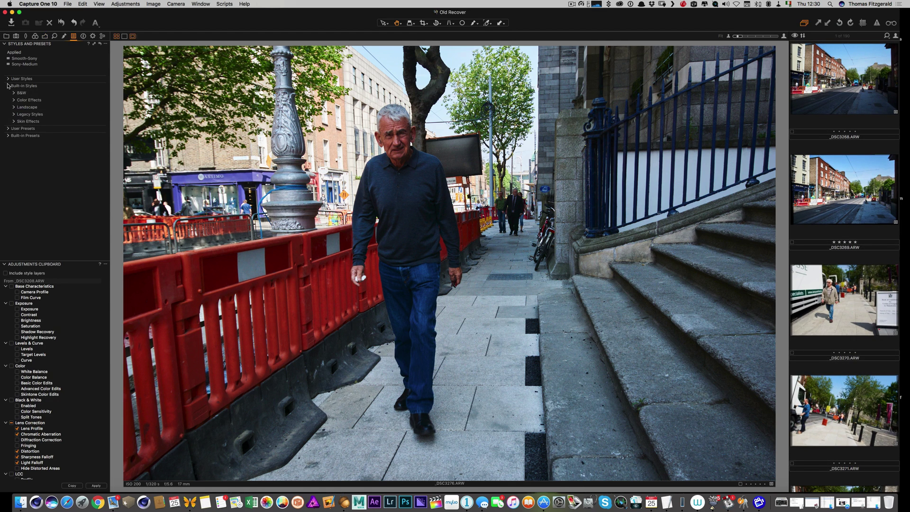
{"action": "left_click", "coordinate": [7, 85]}
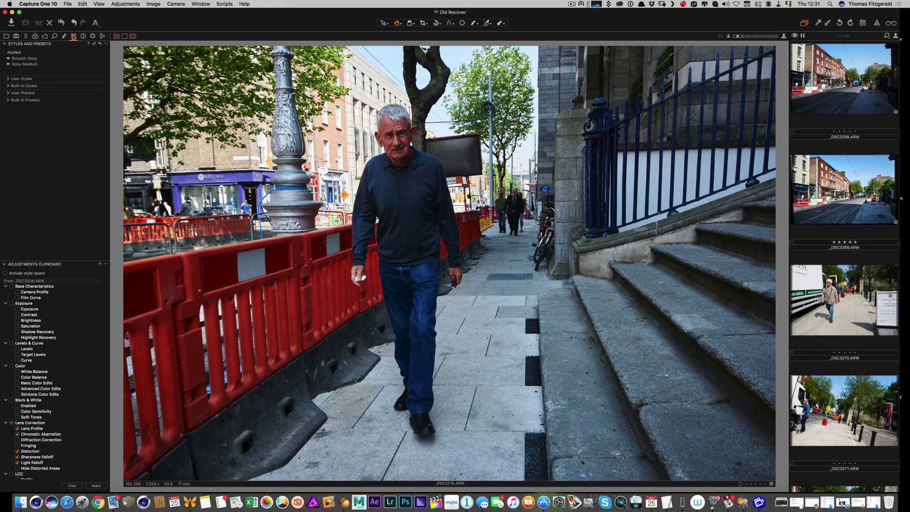
{"action": "left_click", "coordinate": [7, 79]}
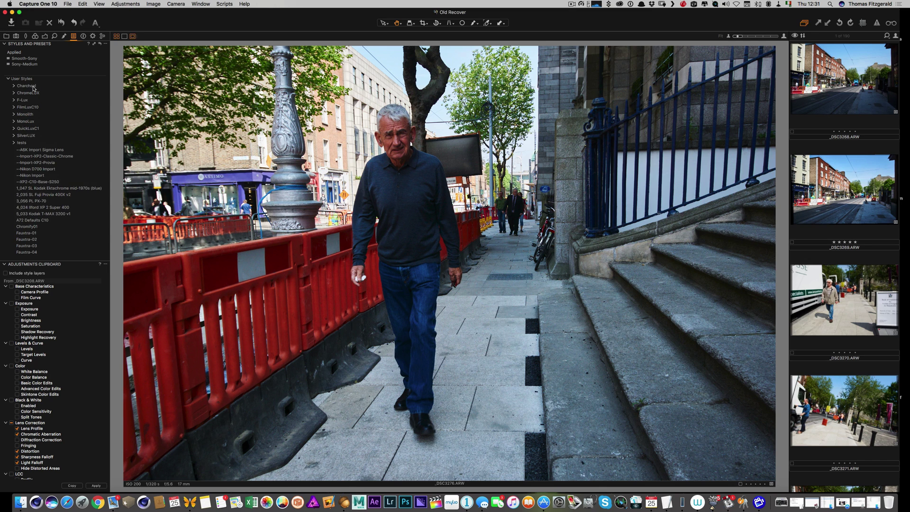
{"action": "left_click", "coordinate": [15, 136]}
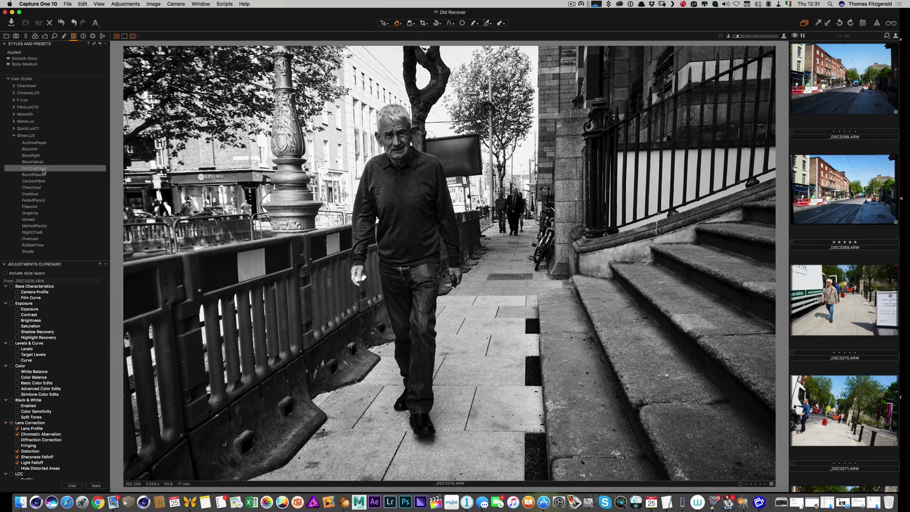
{"action": "left_click", "coordinate": [42, 169]}
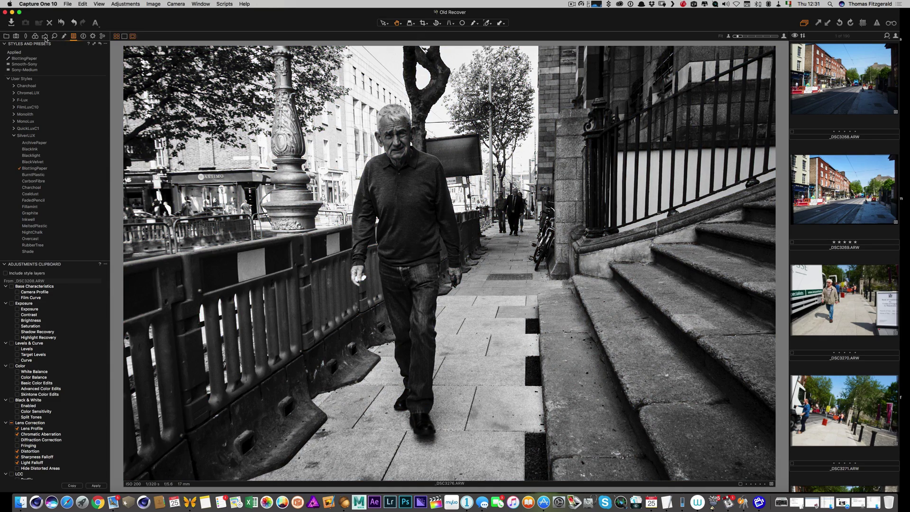
{"action": "left_click", "coordinate": [44, 36]}
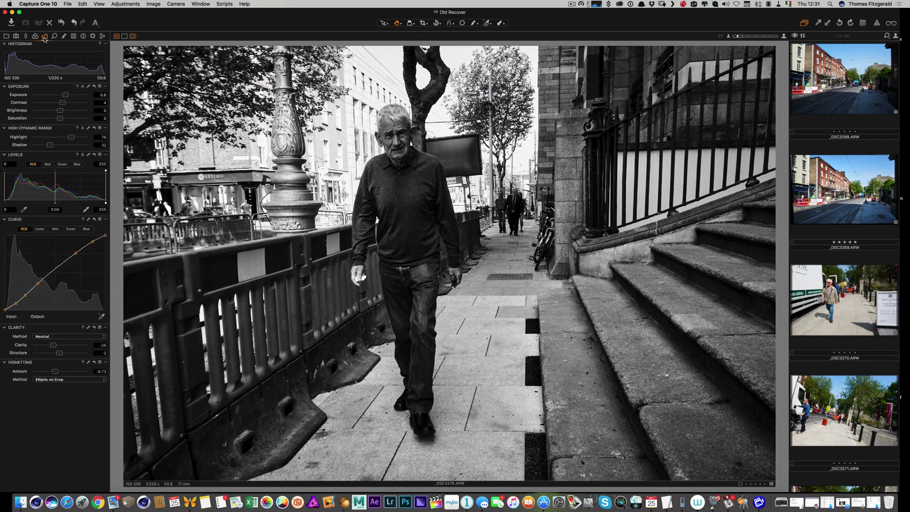
{"action": "left_click_drag", "start_coordinate": [60, 111], "coordinate": [64, 112]}
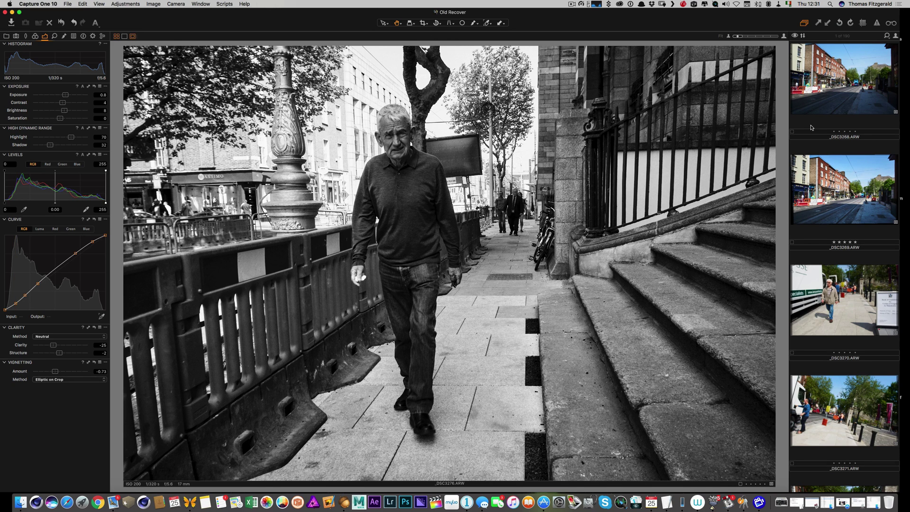
Step: Open the bicycle photo _DSC3262.ARW and show its lens correction and keystone settings
{"action": "scroll", "coordinate": [811, 127], "scroll_direction": "up", "scroll_amount": 3}
{"action": "scroll", "coordinate": [811, 127], "scroll_direction": "up", "scroll_amount": 15}
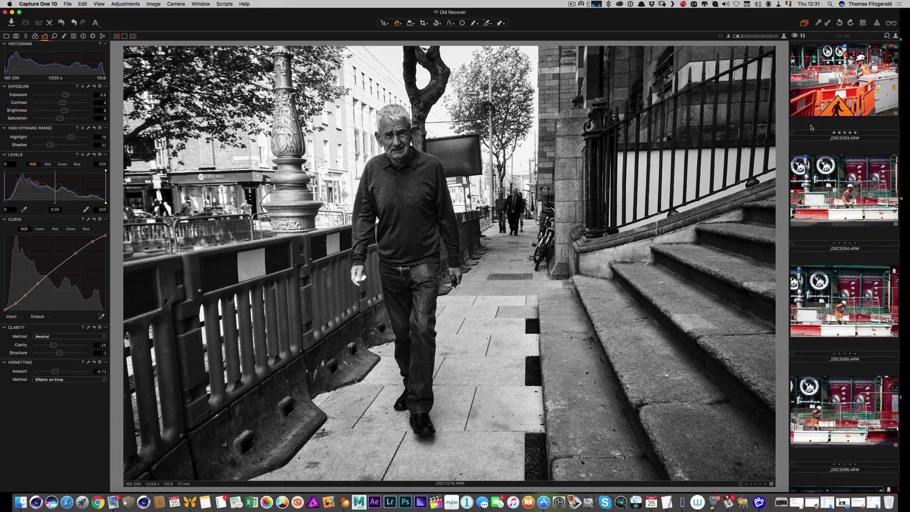
{"action": "scroll", "coordinate": [810, 127], "scroll_direction": "up", "scroll_amount": 3}
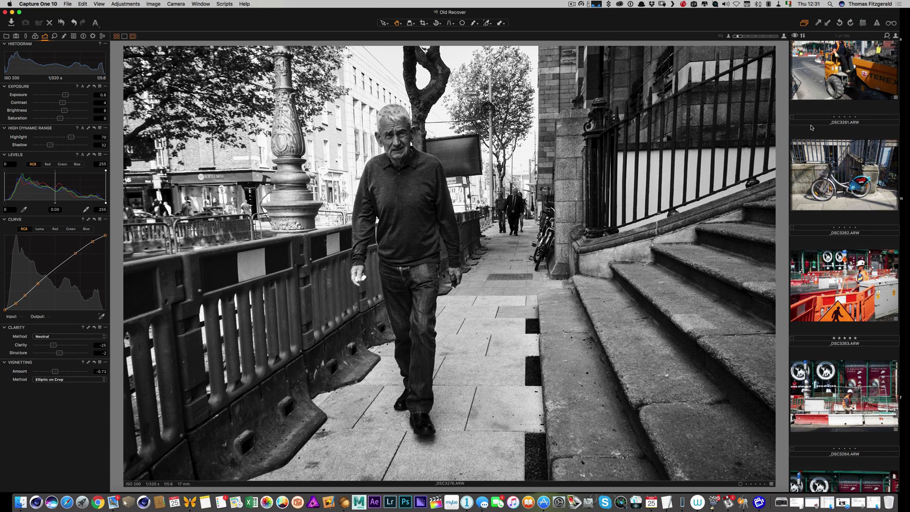
{"action": "left_click", "coordinate": [842, 166]}
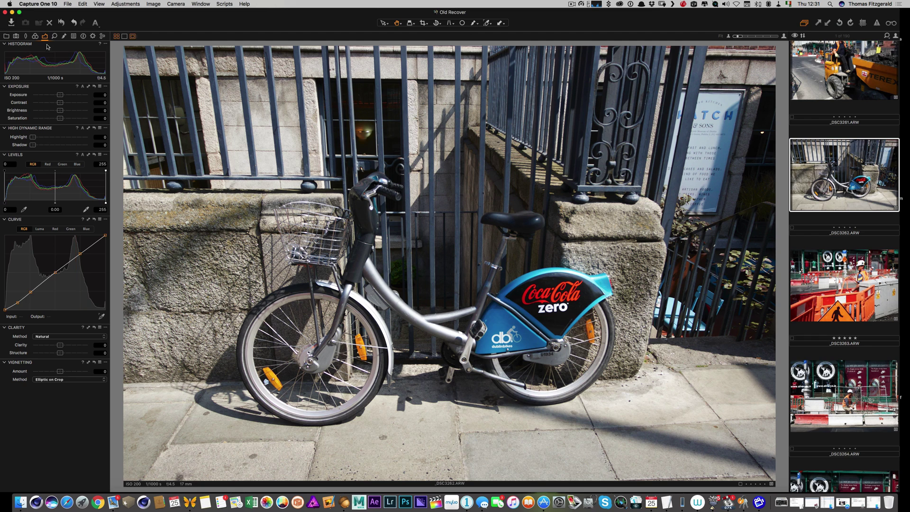
{"action": "left_click", "coordinate": [26, 37]}
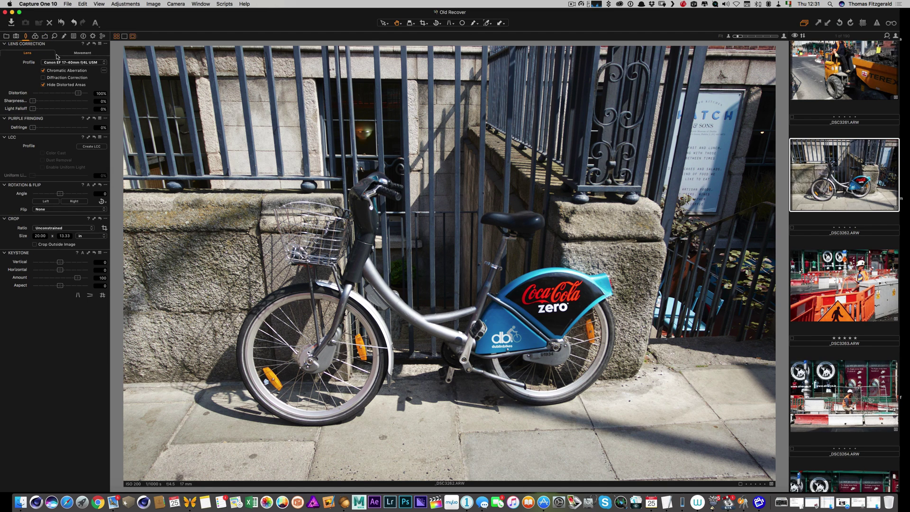